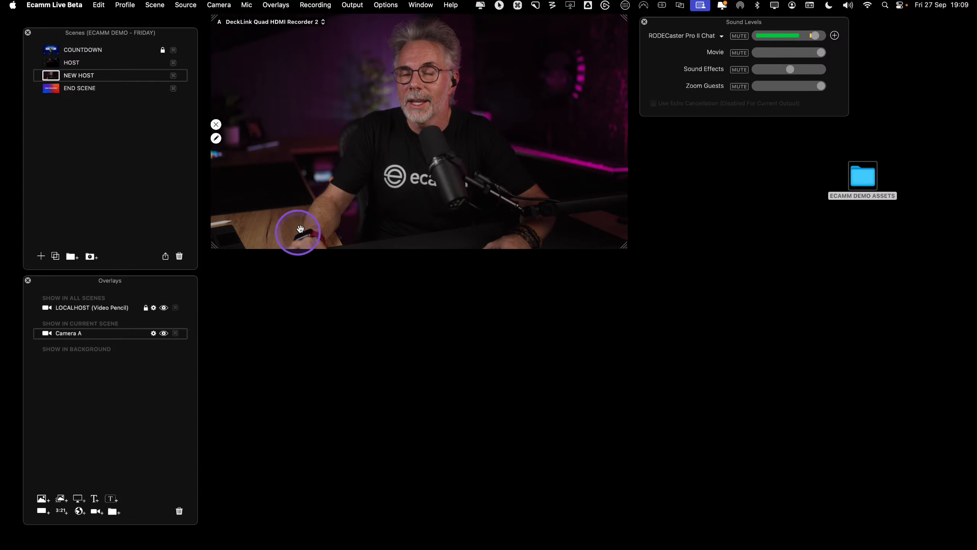
Open the Camera Switcher and look over all the connected camera sources
left_click(422, 6)
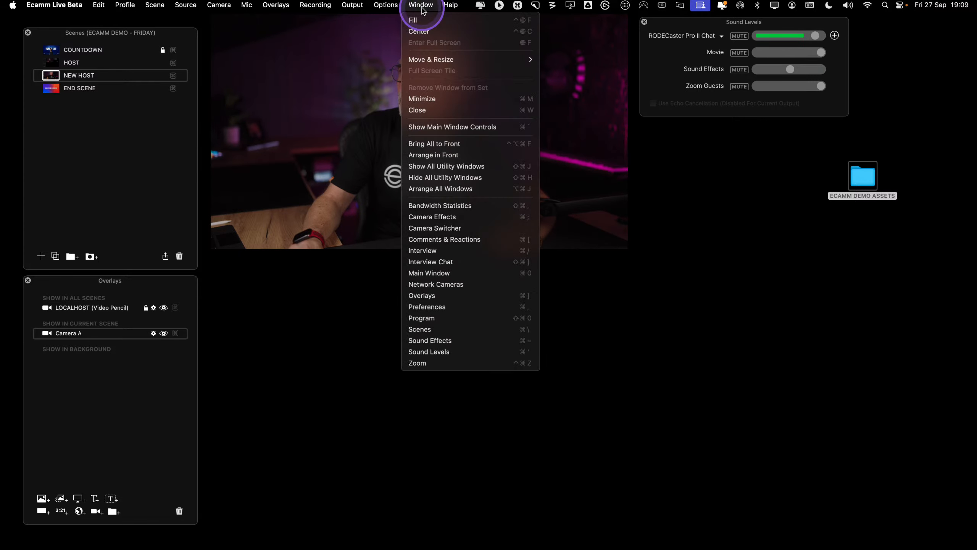
left_click(458, 231)
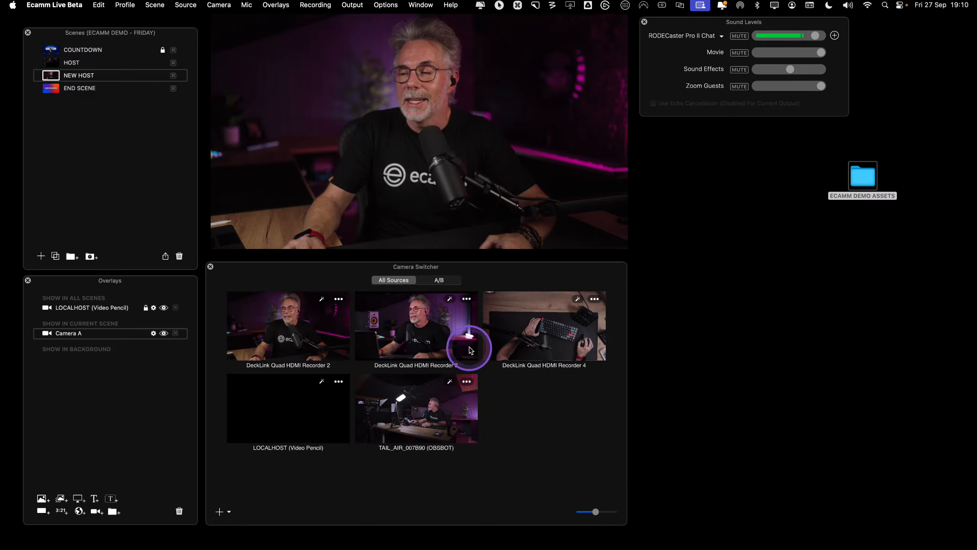
key("ctrl")
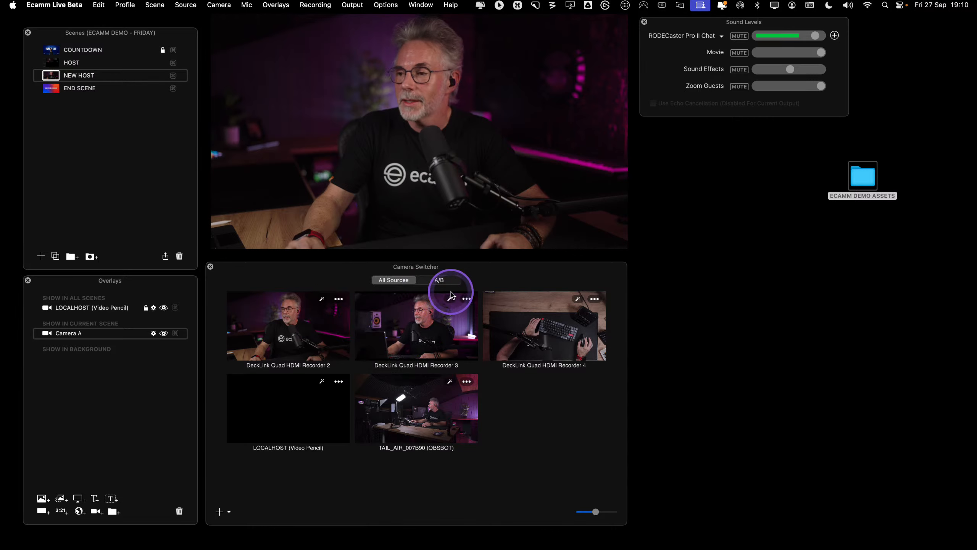
key("ctrl")
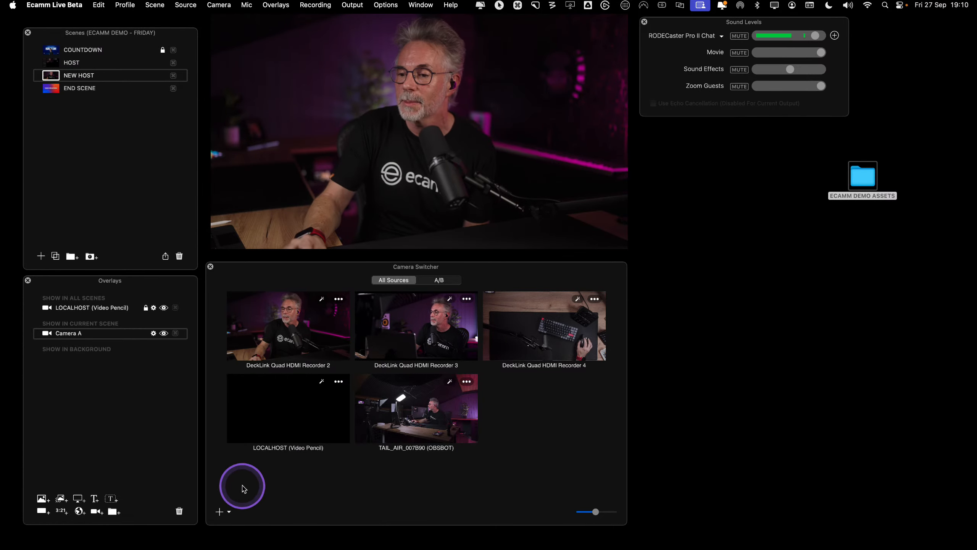
Check which further cameras can be added to the Camera Switcher, and dismiss the list without adding any
left_click(232, 511, "ctrl")
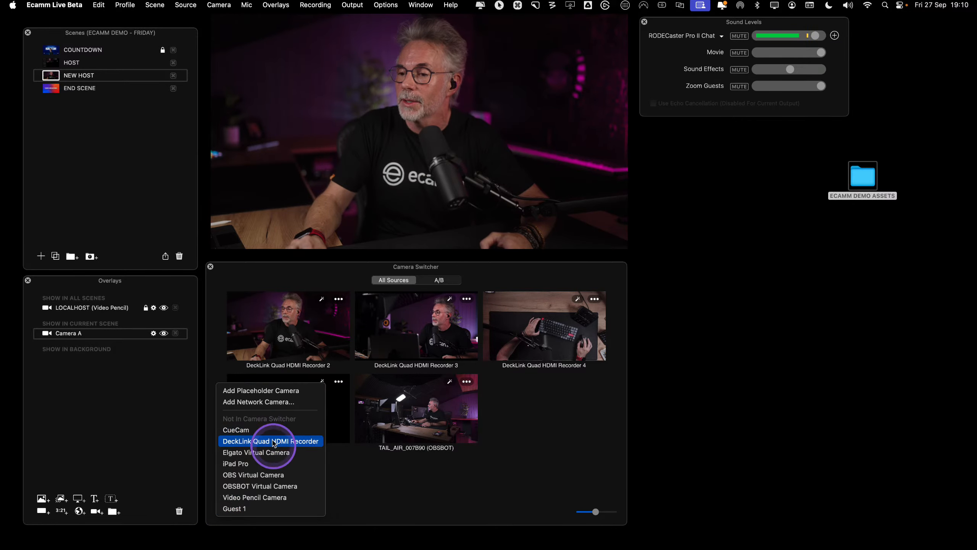
left_click(357, 487)
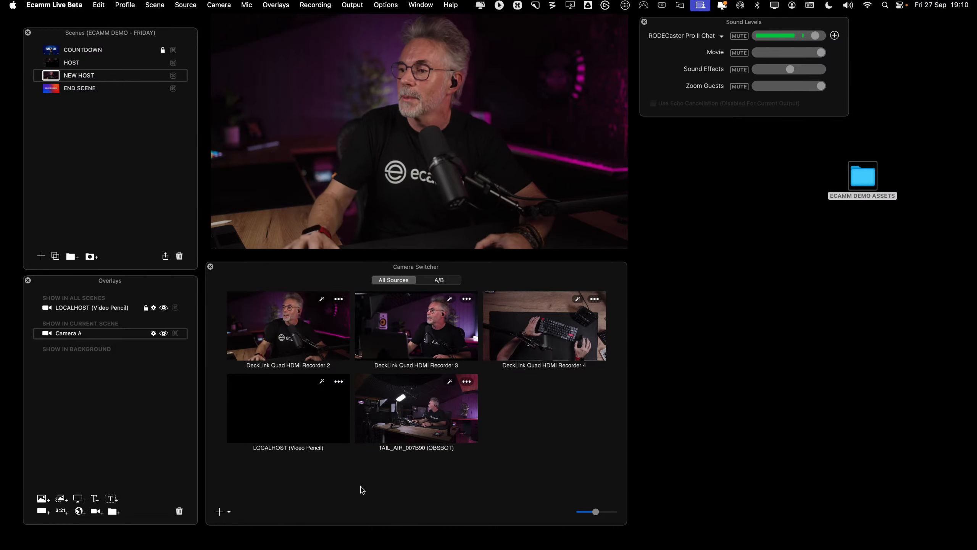
left_click(363, 466)
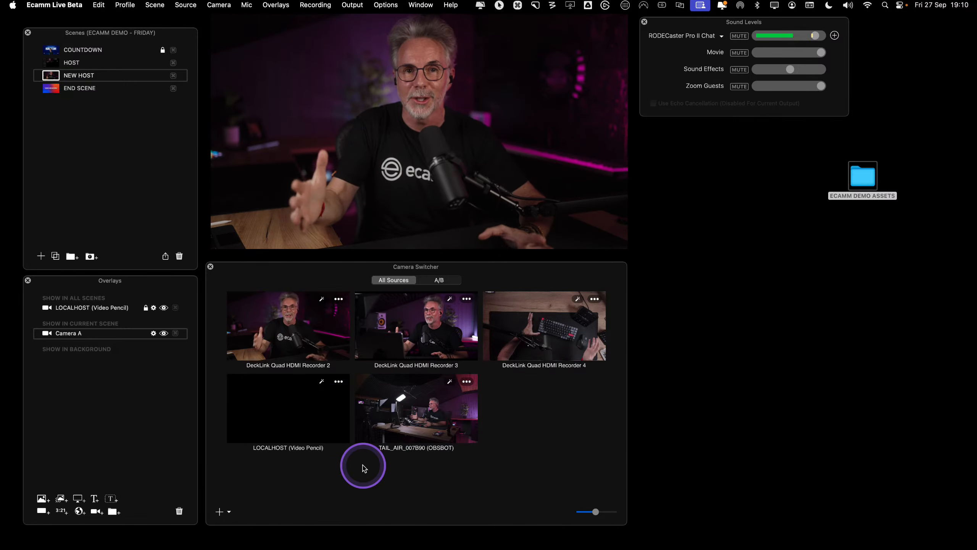
left_click(390, 469)
left_click(294, 344)
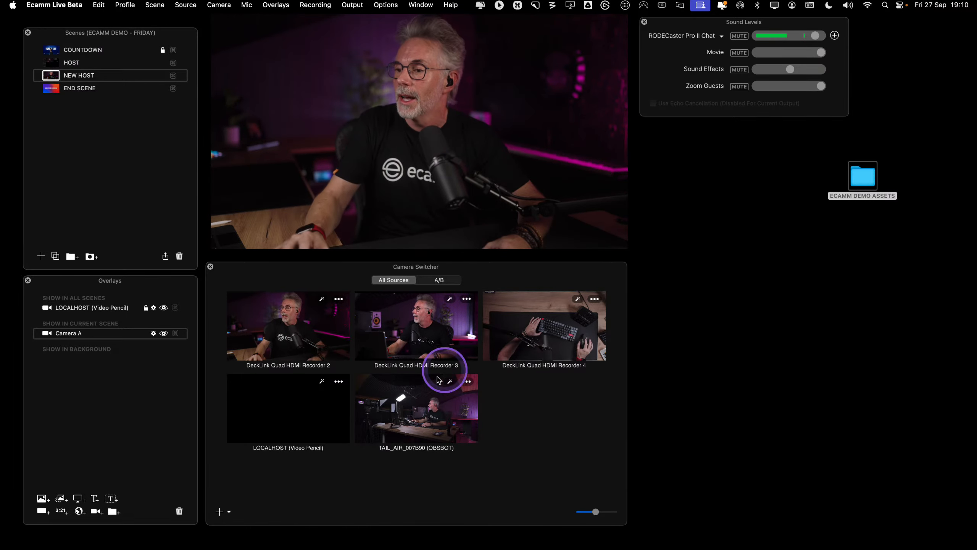
left_click(400, 421)
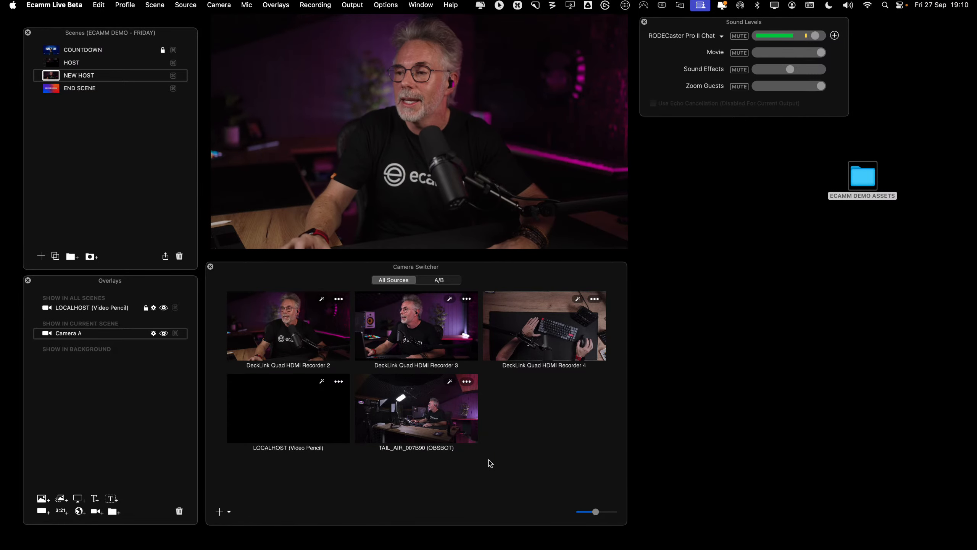
Switch the Camera Switcher to its A/B view and examine which source is assigned to each lettered camera
left_click(439, 281)
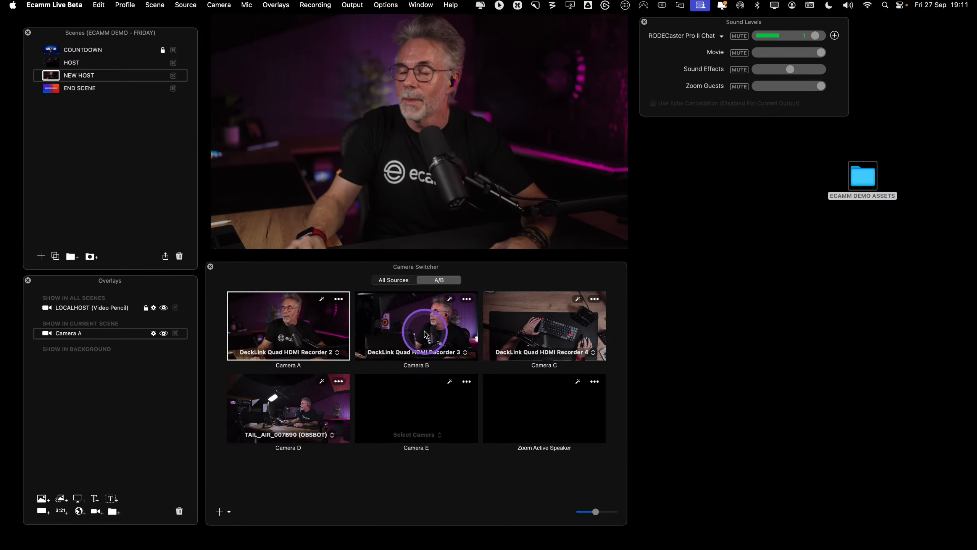
key("ctrl")
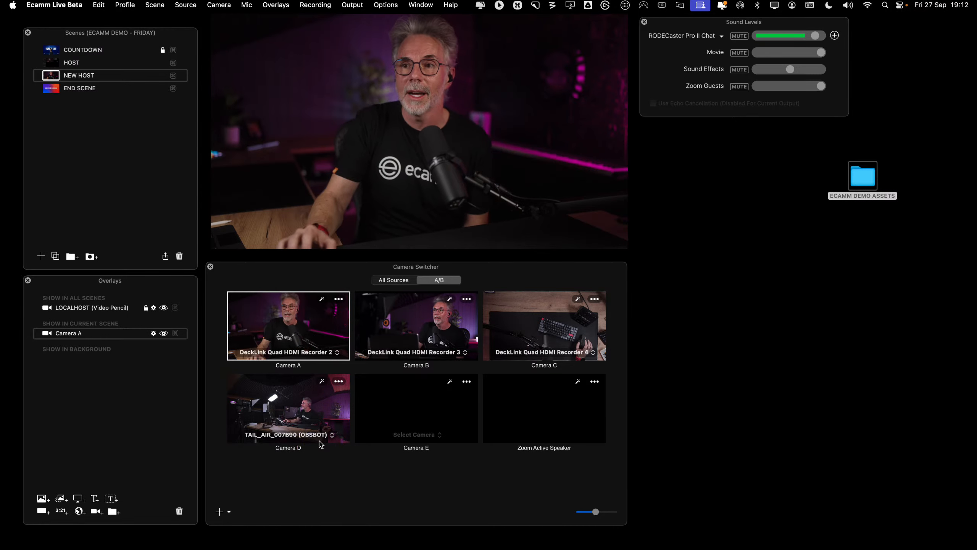
mouse_move(139, 330)
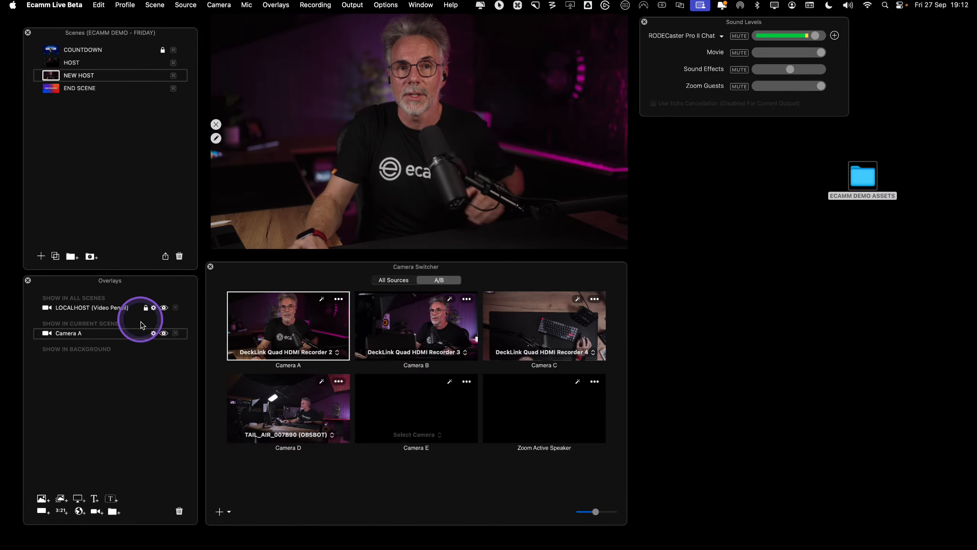
key("ctrl")
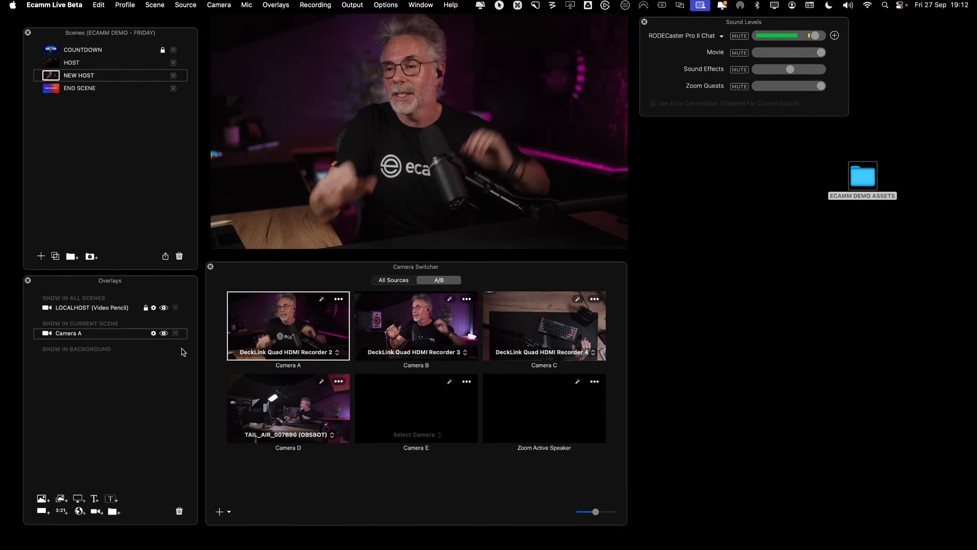
Assign DeckLink Quad HDMI Recorder 3 to Camera A, return it to DeckLink Quad HDMI Recorder 2, and close the Camera Switcher
left_click(336, 352)
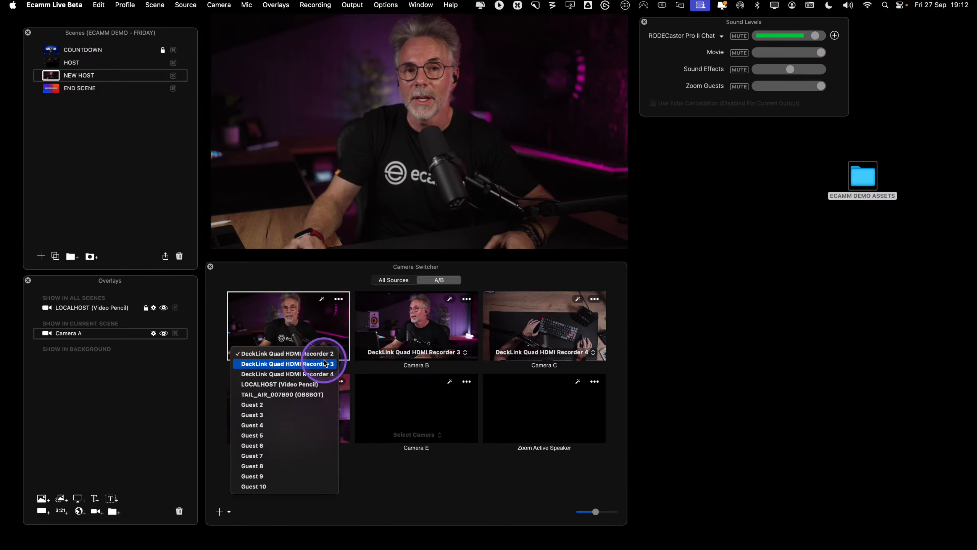
left_click(325, 363)
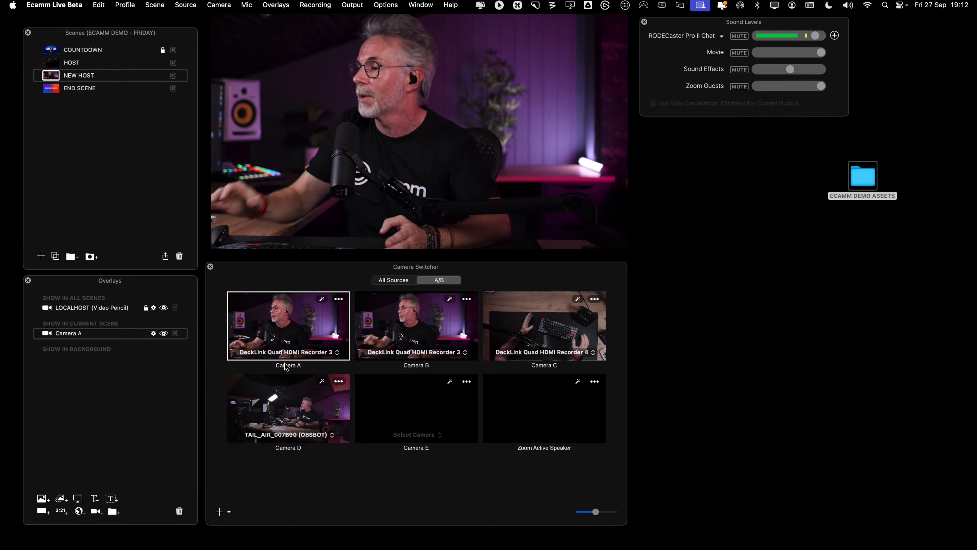
left_click(304, 353)
left_click(298, 343)
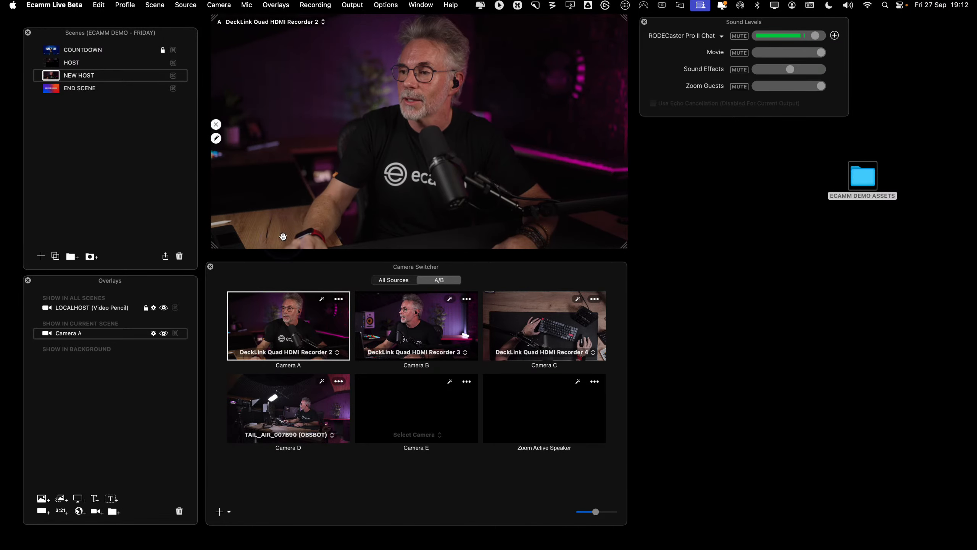
left_click(211, 267)
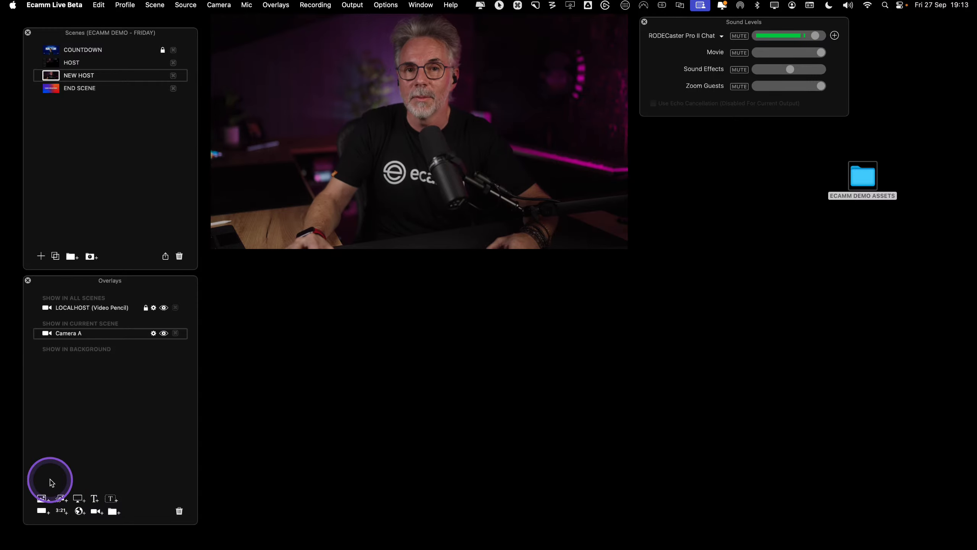
Start a new dynamic text overlay and replace its placeholder with the host's full name in capitals
key("ctrl")
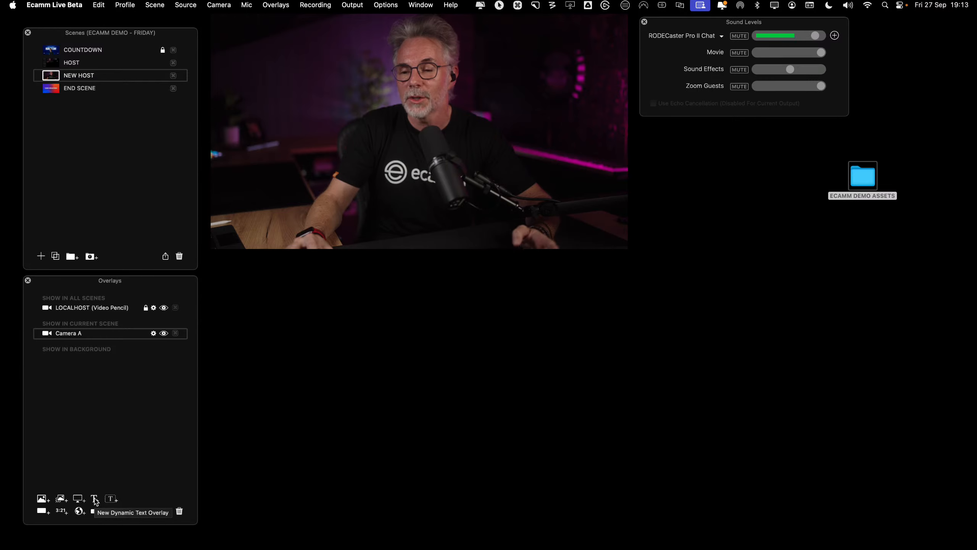
left_click(95, 499)
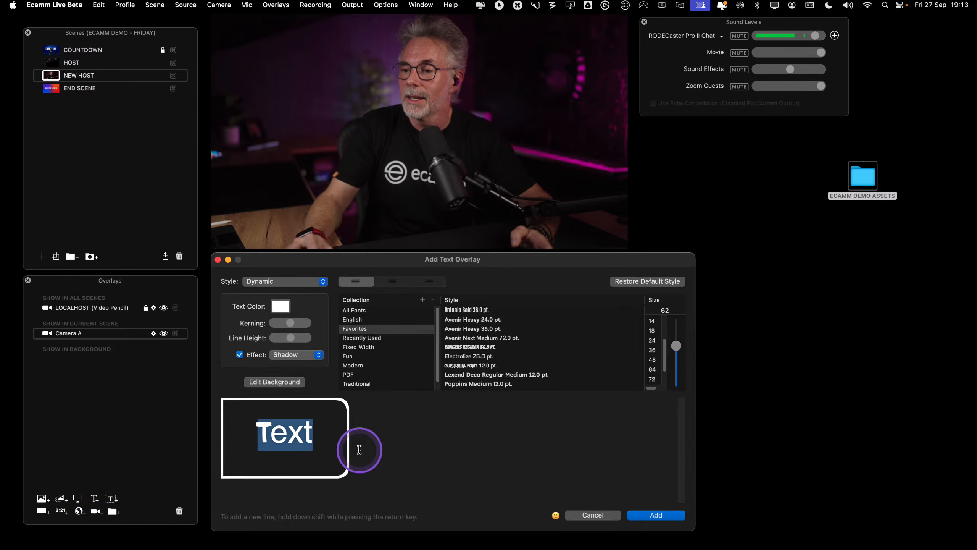
left_click(322, 440)
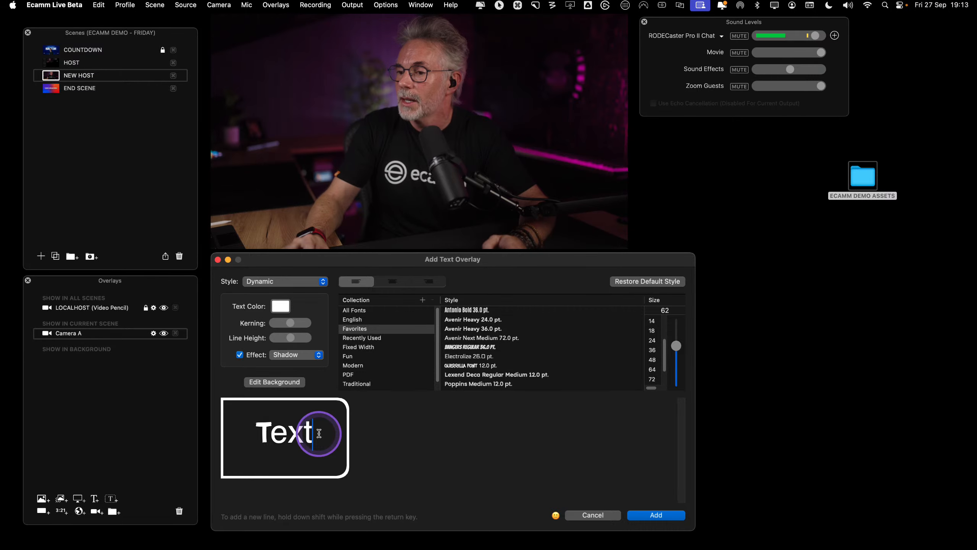
double_click(319, 432)
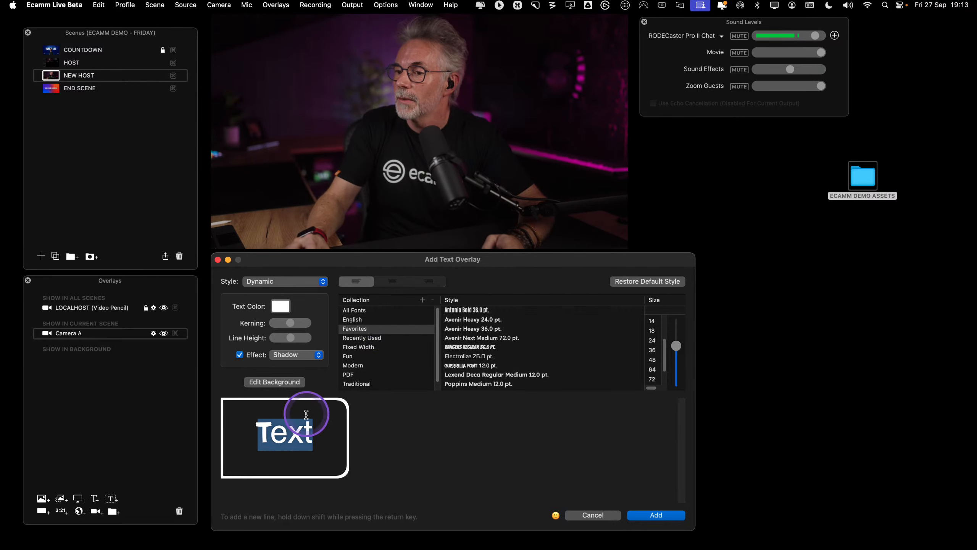
type("N")
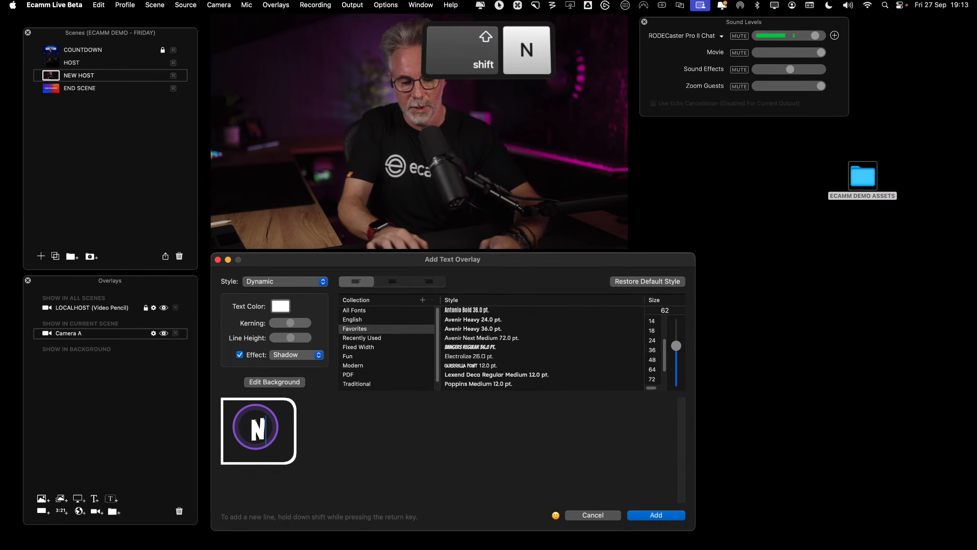
type("EIL FAR")
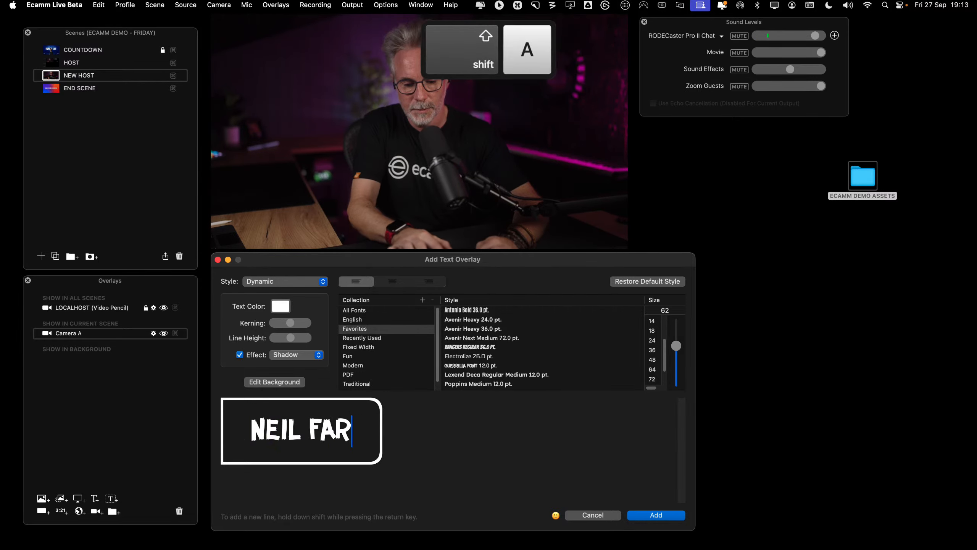
type("RIMOND")
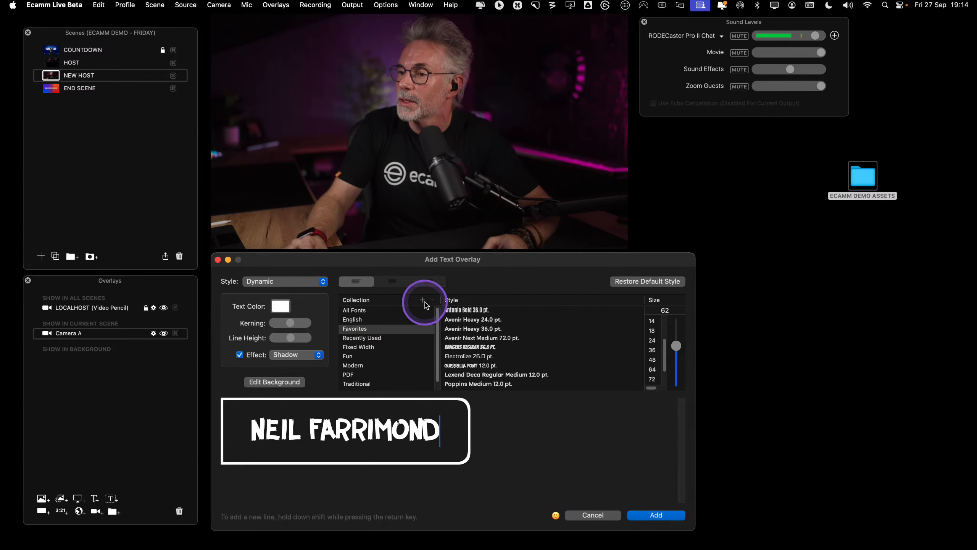
Create a new font collection named ECAMM for the text overlay
key("ctrl")
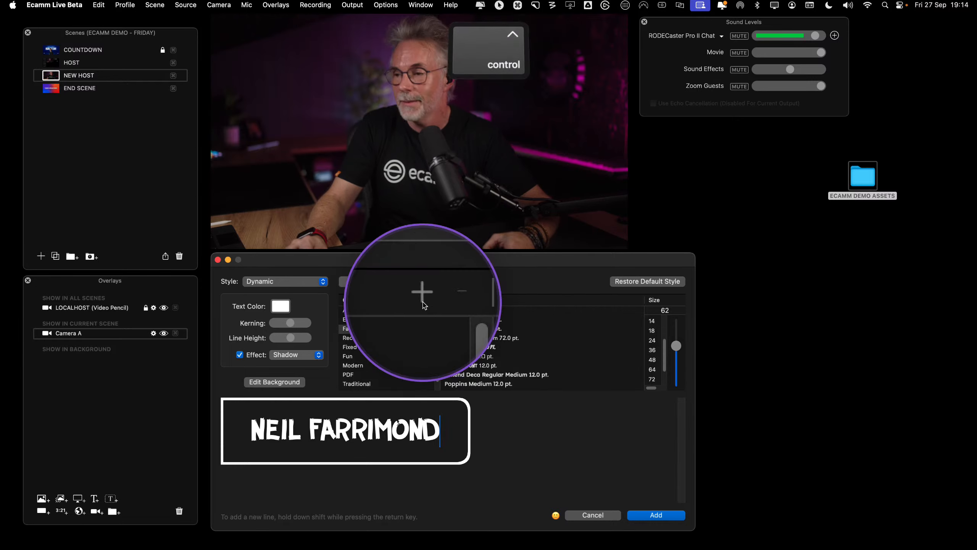
left_click(422, 302)
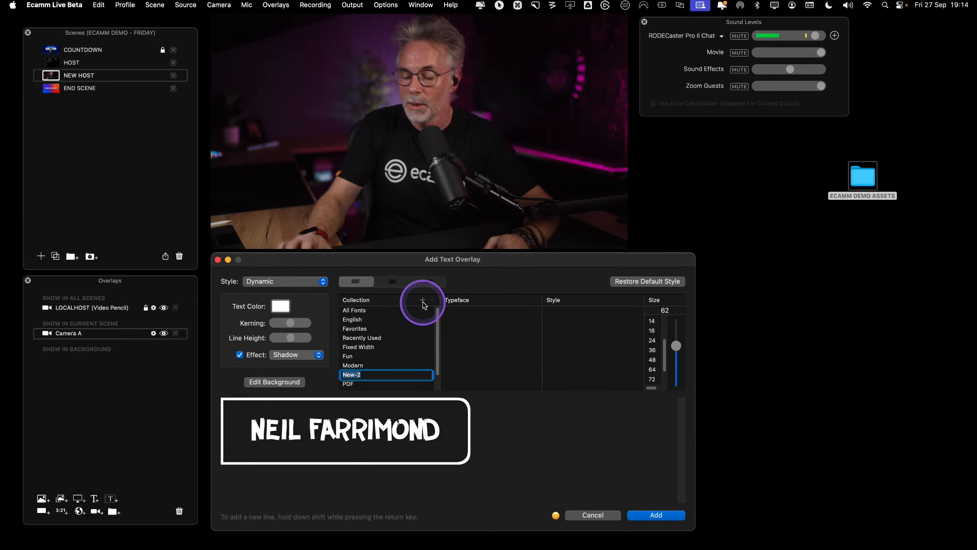
key("shift")
type("ECAMM")
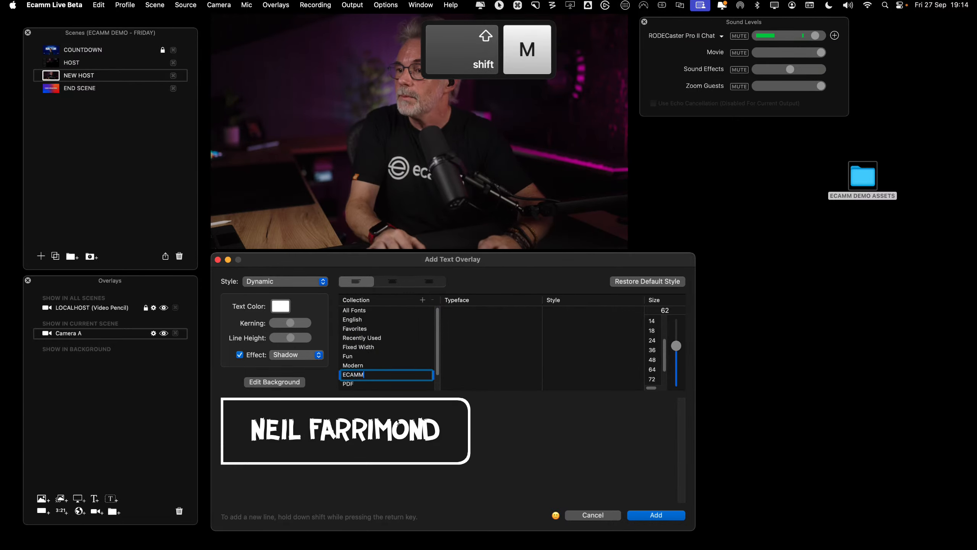
key("Return")
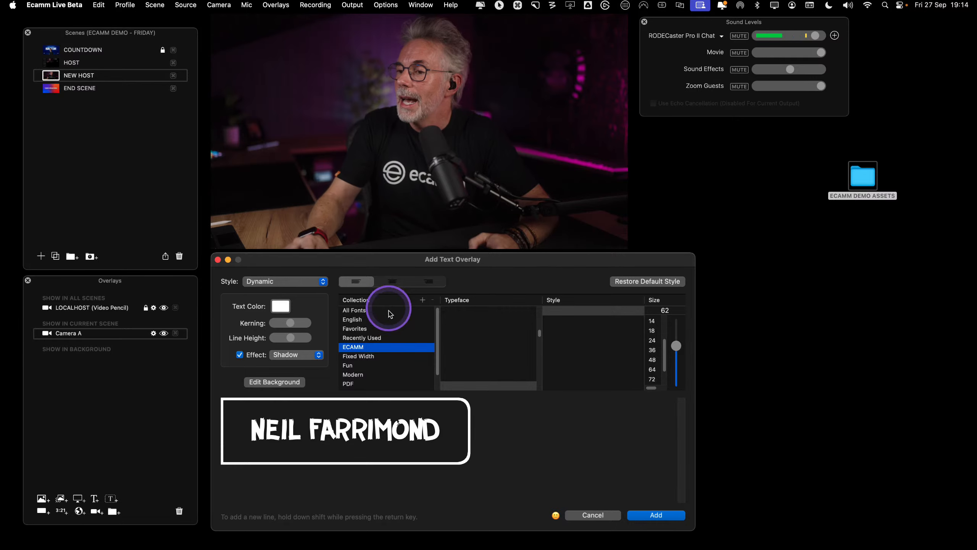
Add the Antonio, Electrolize, GUERRILLA FONT and Lexend Deca favorites to the ECAMM collection, and pick Poppins Medium for the overlay text
left_click(376, 329)
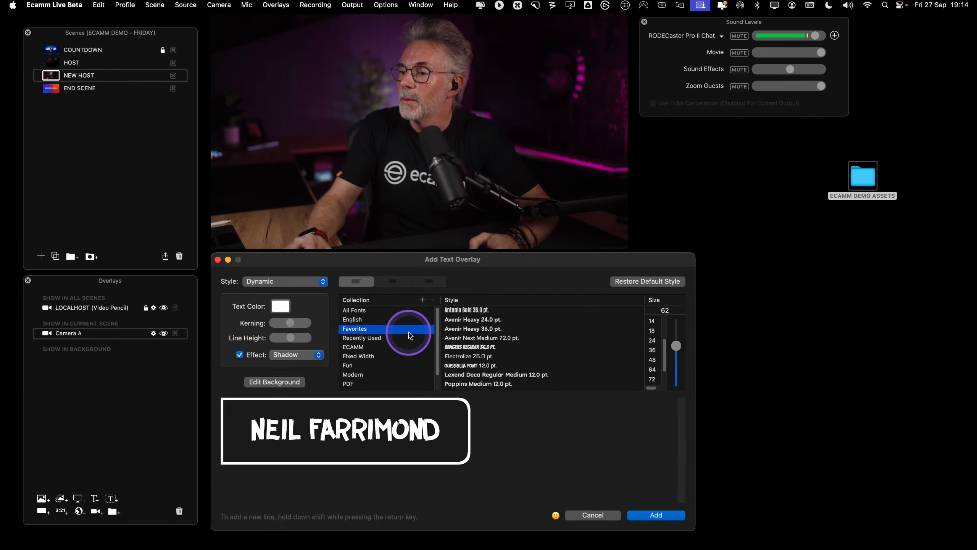
left_click(455, 311)
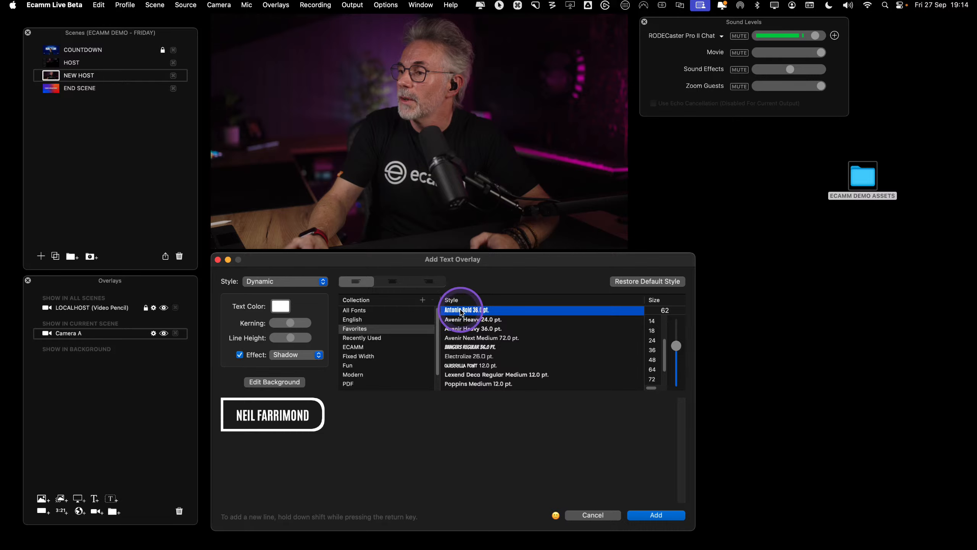
left_click_drag(460, 310, 363, 347)
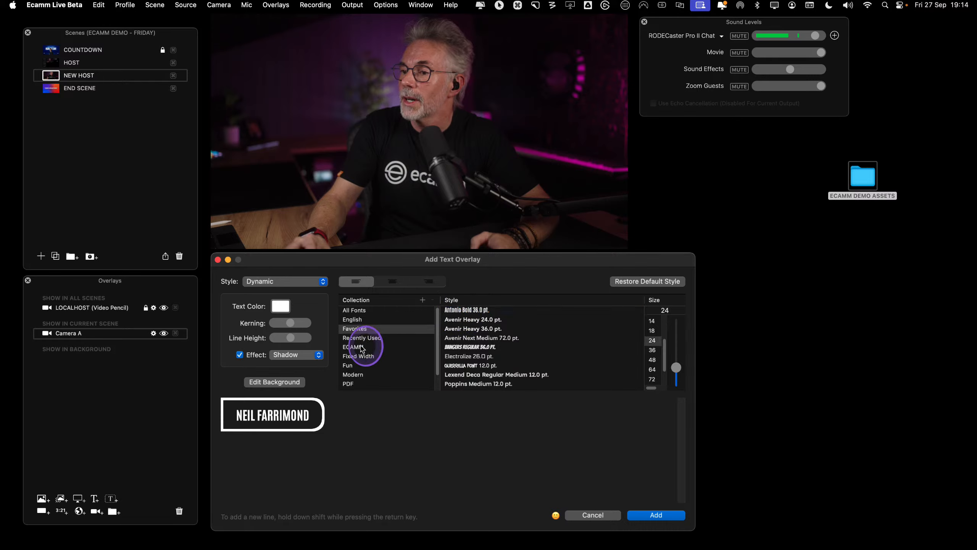
left_click_drag(468, 357, 358, 352)
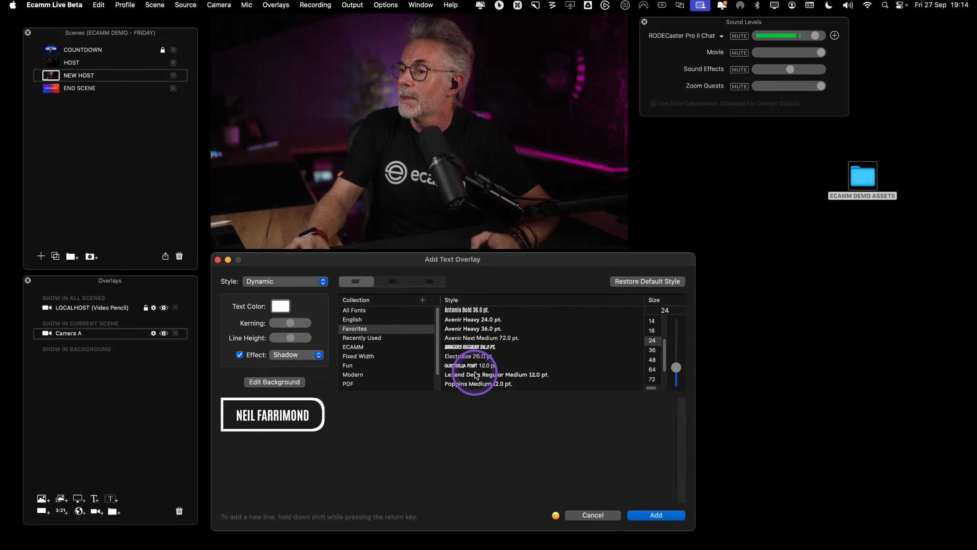
left_click_drag(471, 365, 358, 348)
left_click_drag(466, 377, 363, 348)
left_click(450, 384)
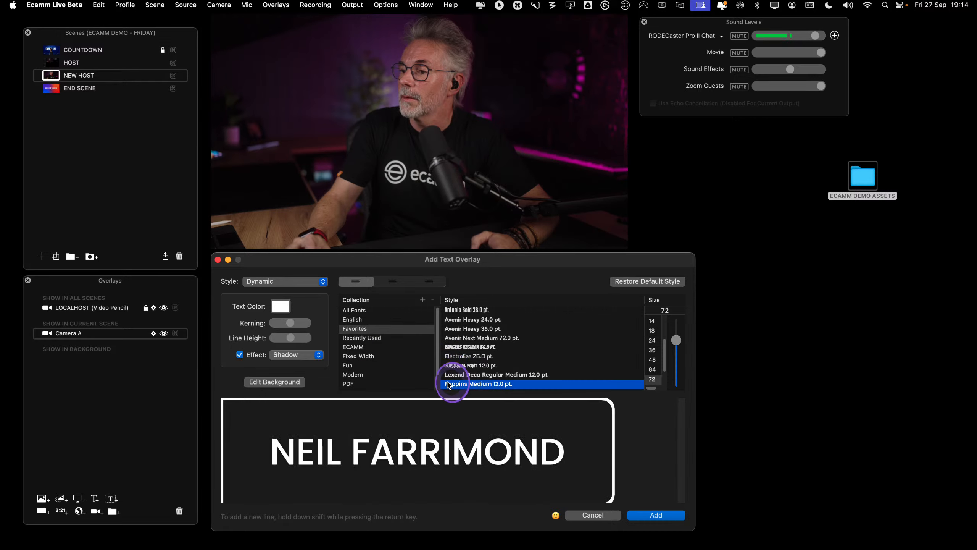
Apply GUERRILLA FONT from the ECAMM collection to the whole overlay text and add the overlay to the scene
left_click(370, 347)
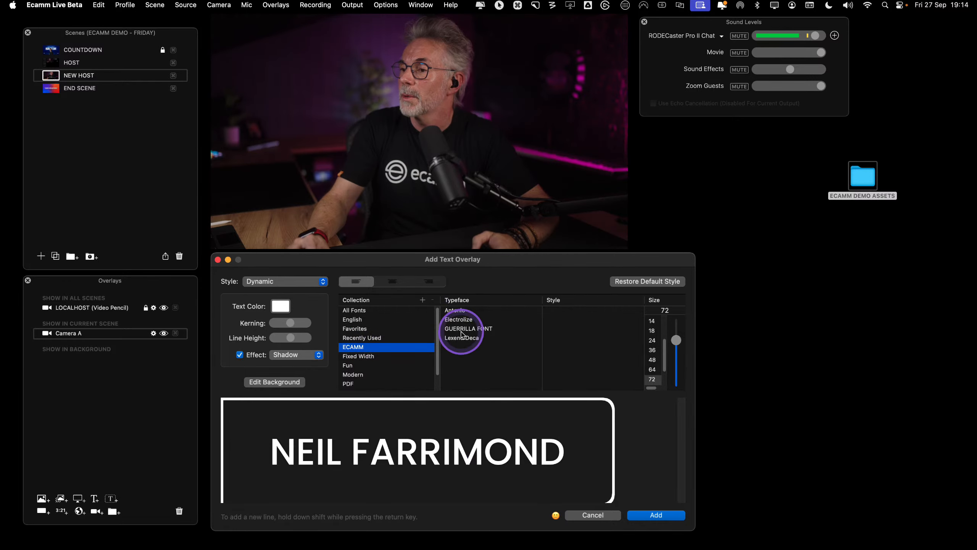
double_click(475, 448)
left_click_drag(563, 452, 272, 449)
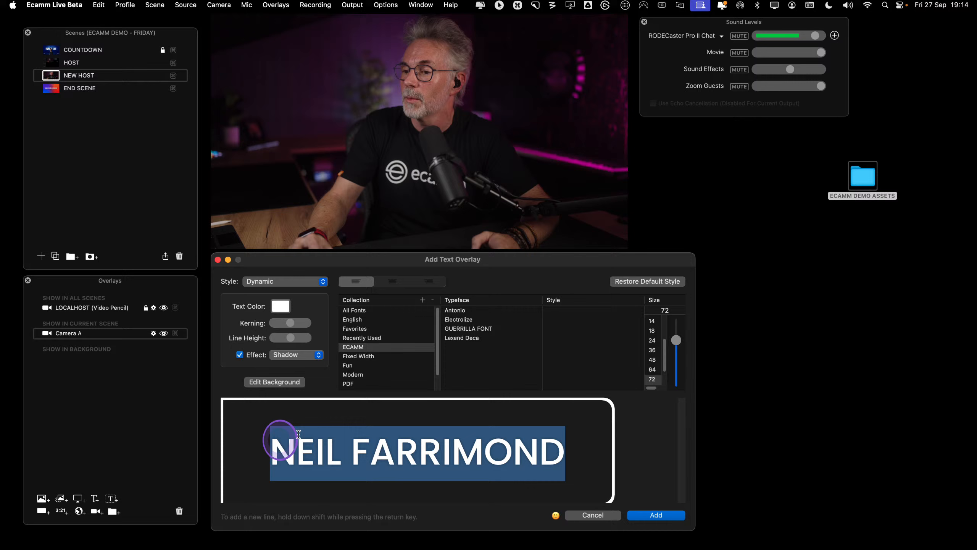
left_click(452, 333)
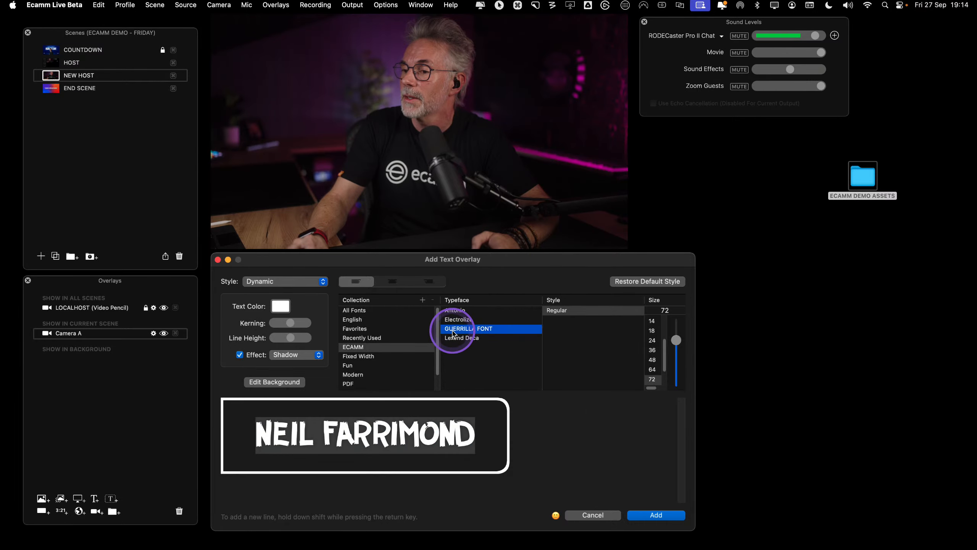
left_click(650, 516)
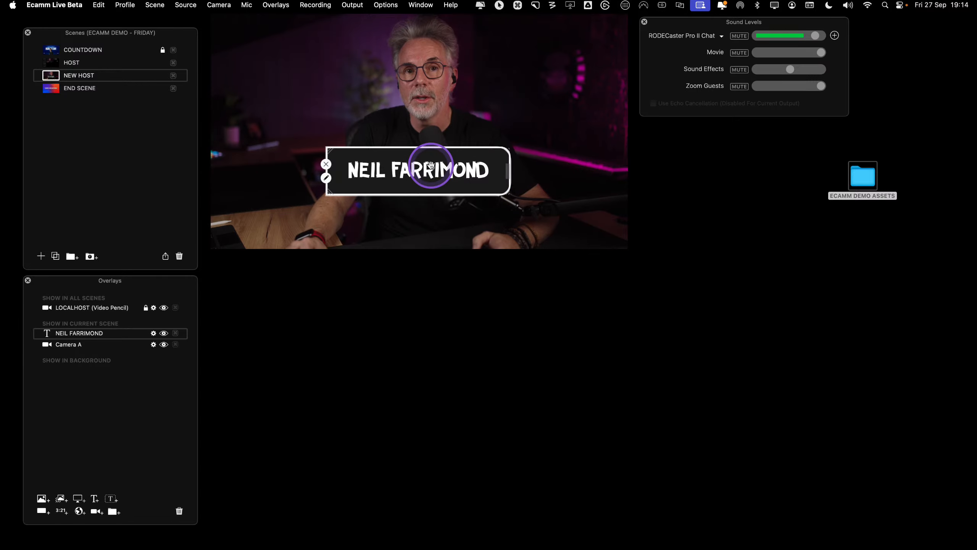
Shrink the name overlay to just under a third of the picture's width and place it in the picture's lower-left corner
scroll(433, 167, "down", 2)
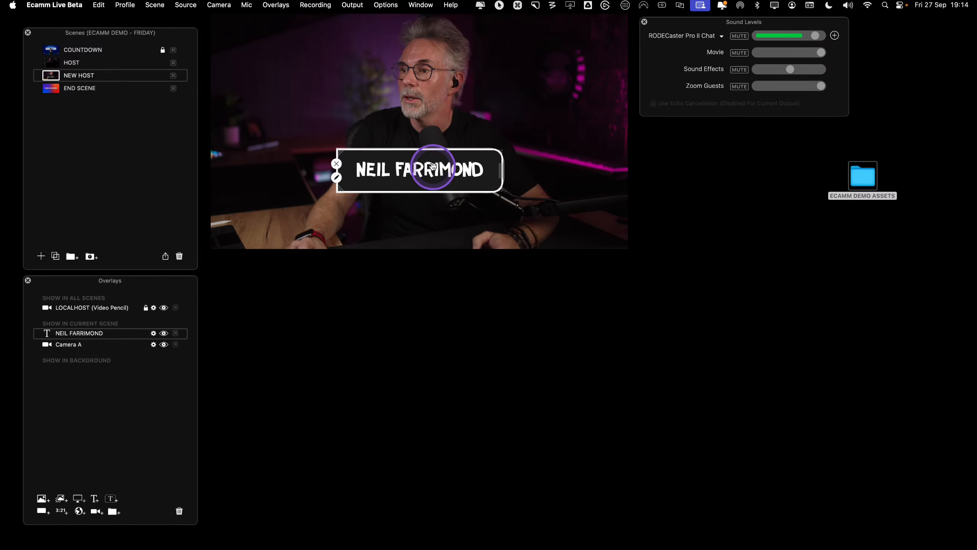
scroll(433, 166, "down", 4)
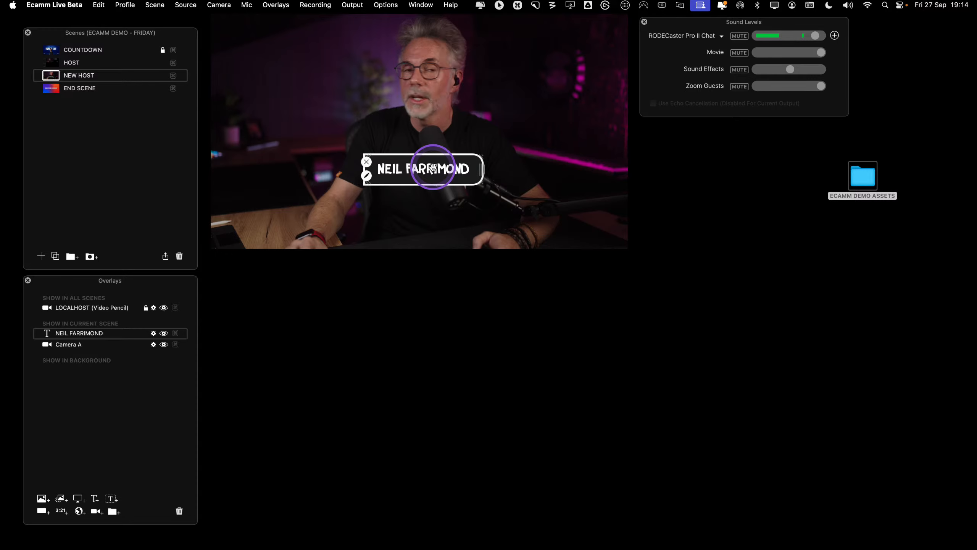
left_click_drag(432, 168, 290, 222)
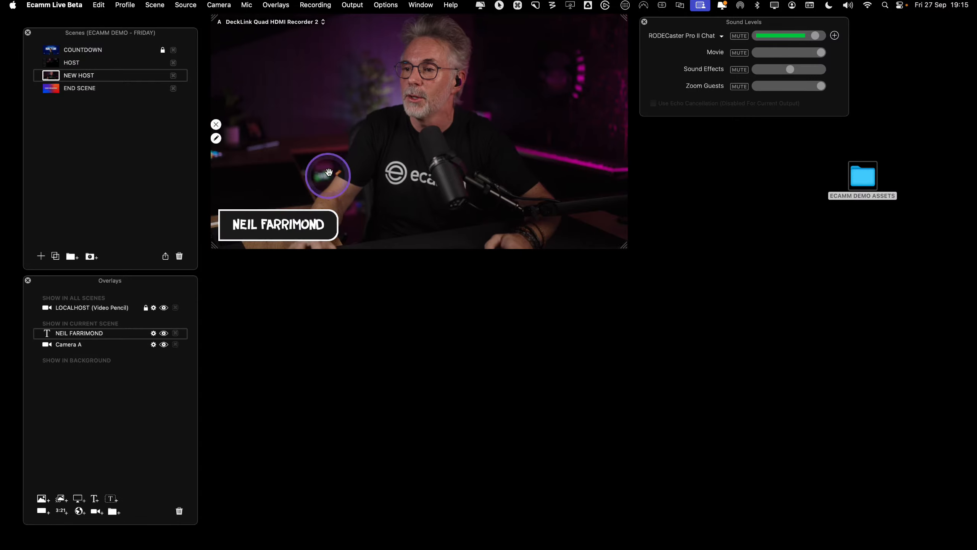
left_click(299, 234)
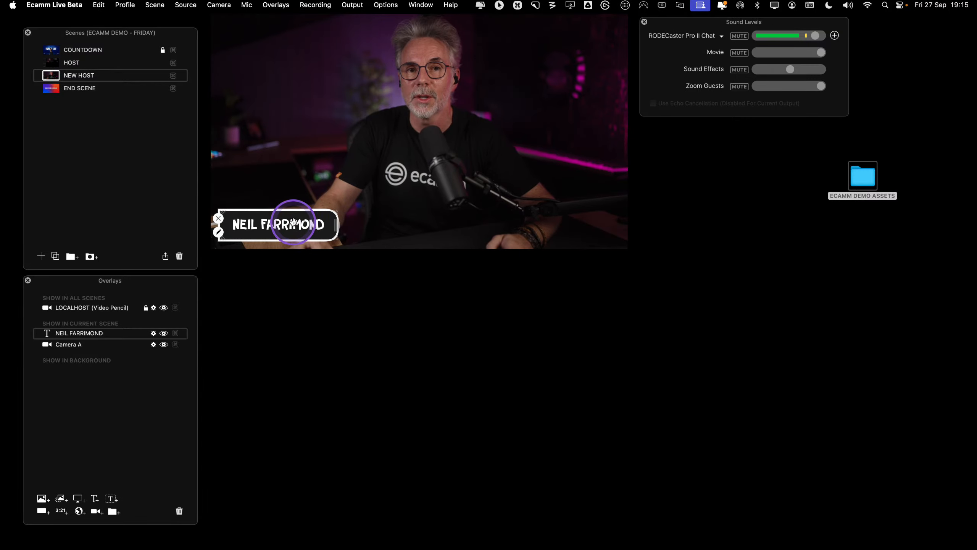
Try the name overlay at the picture's bottom centre and lower-left margin, leaving it slightly inward from the left margin guide
left_click_drag(293, 223, 437, 224)
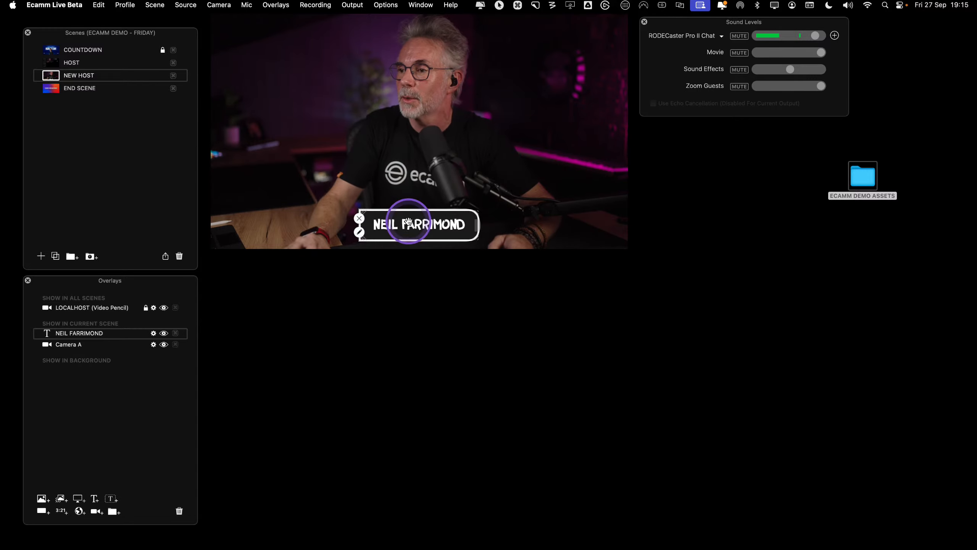
left_click_drag(408, 223, 301, 221)
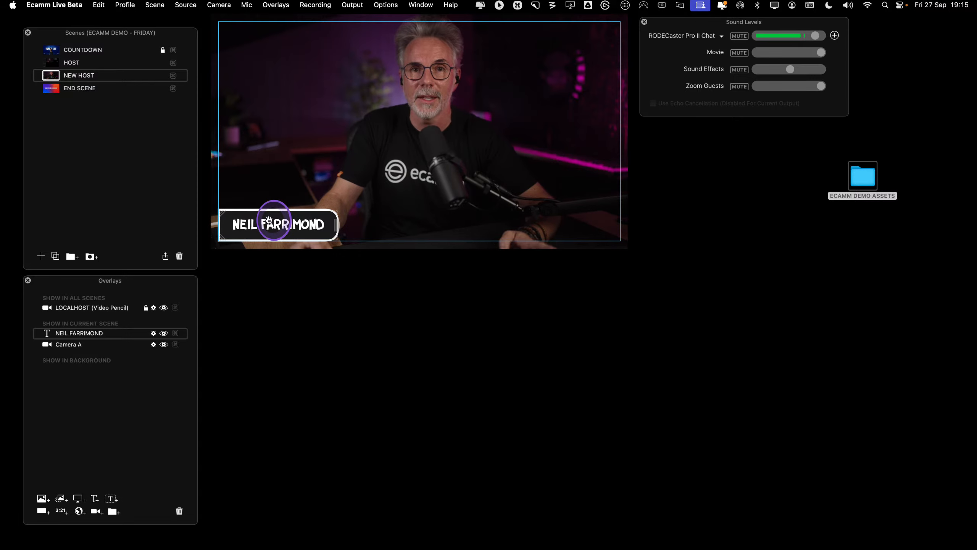
left_click_drag(270, 221, 247, 221)
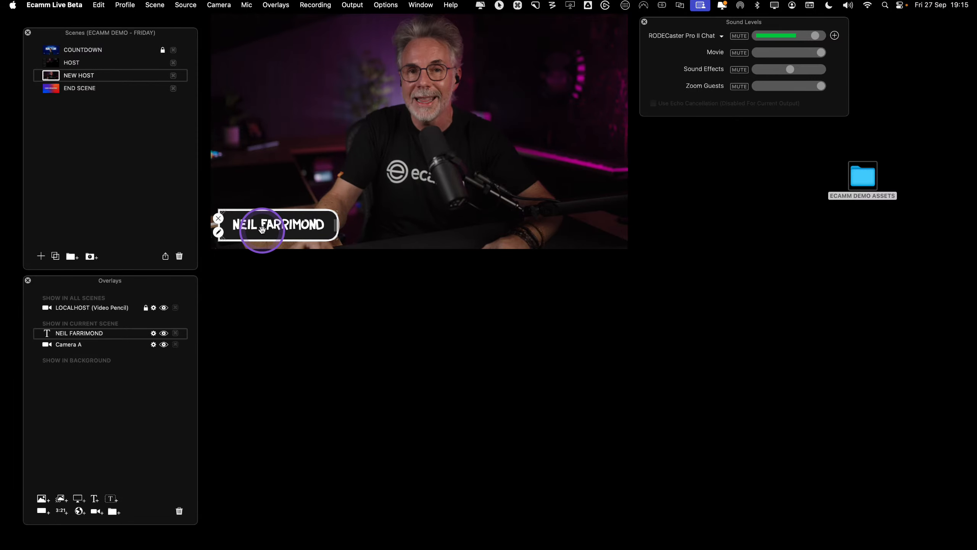
left_click_drag(262, 228, 281, 228)
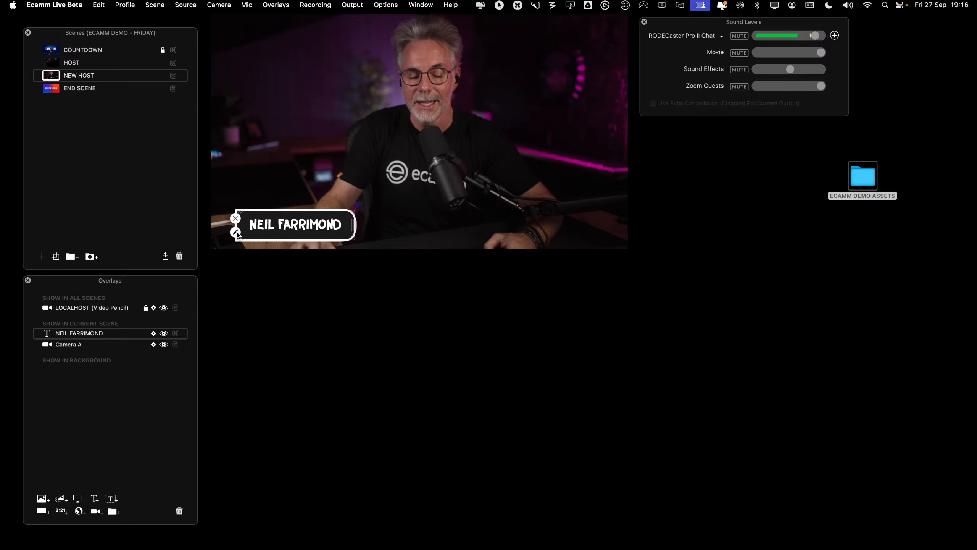
Reduce the opacity of the name overlay's background colour to 90%
key("ctrl")
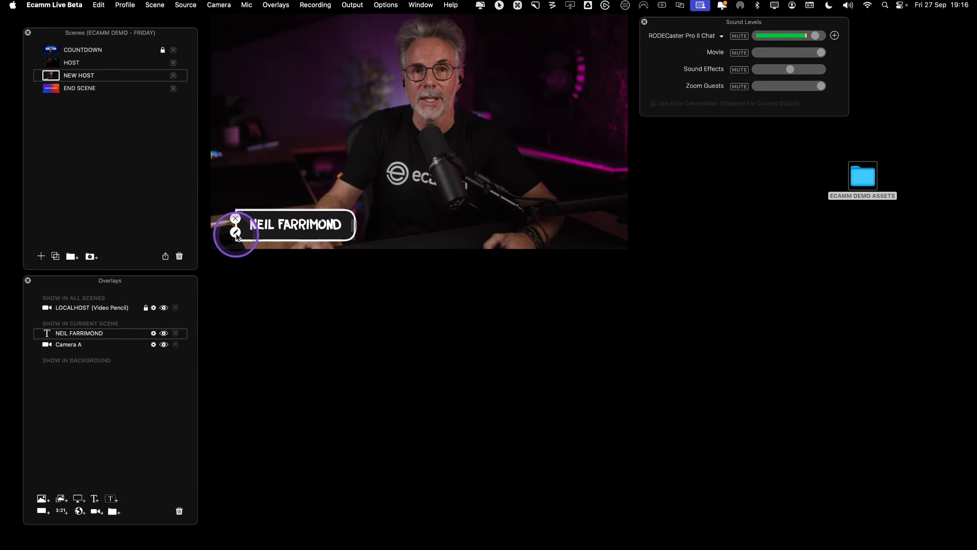
left_click(236, 233)
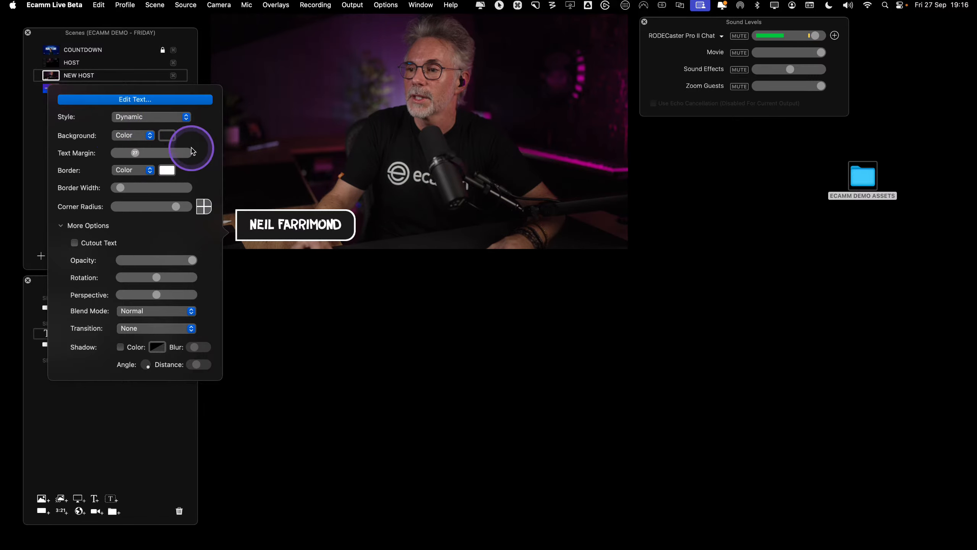
left_click(167, 137)
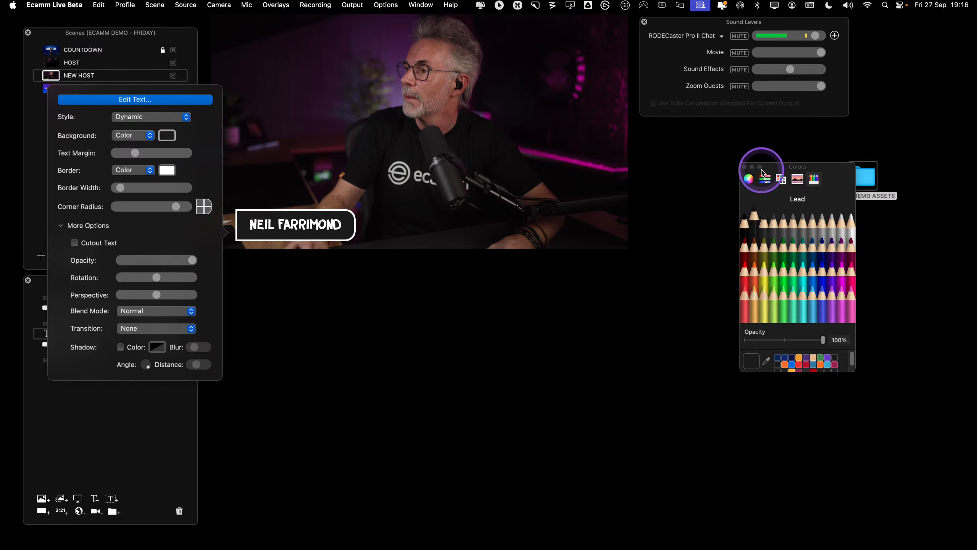
left_click_drag(780, 165, 715, 157)
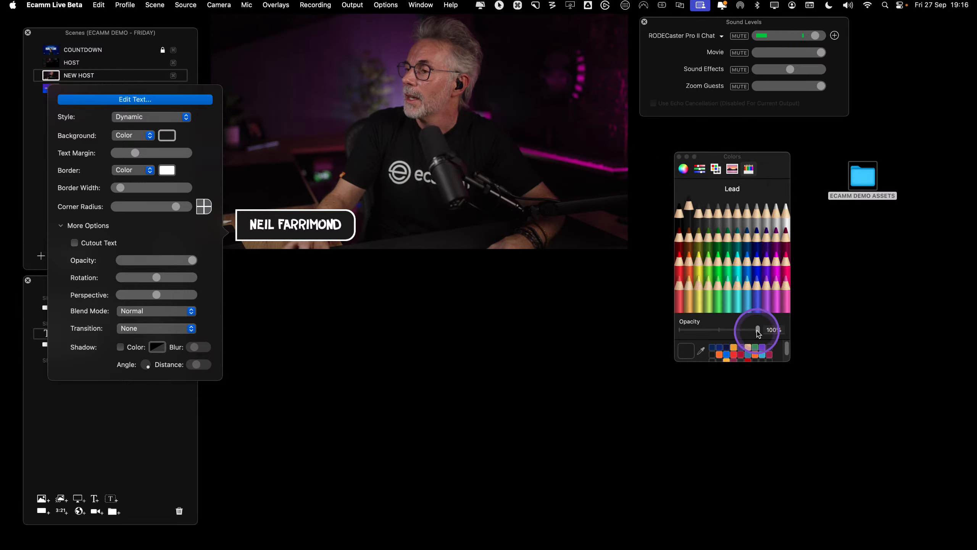
key("ctrl")
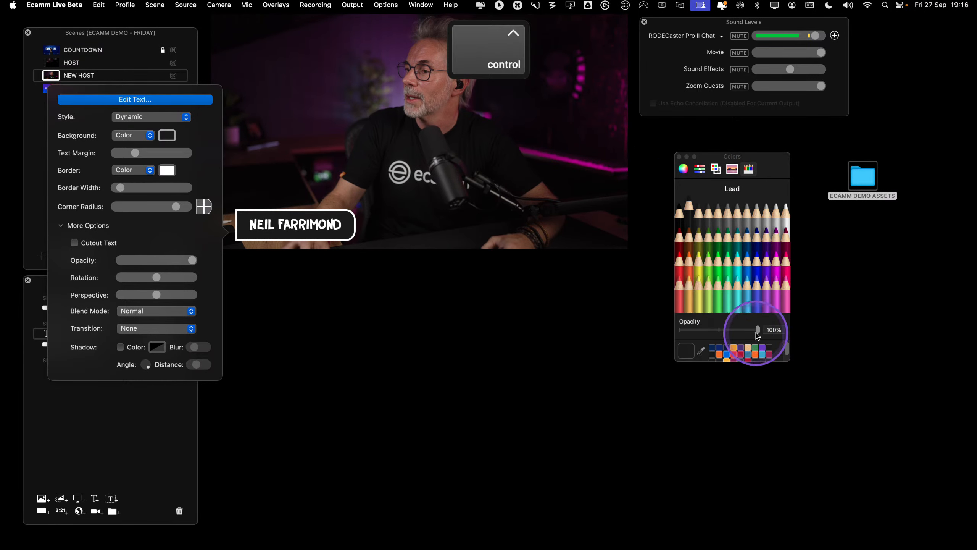
left_click_drag(757, 332, 747, 331)
key("ctrl")
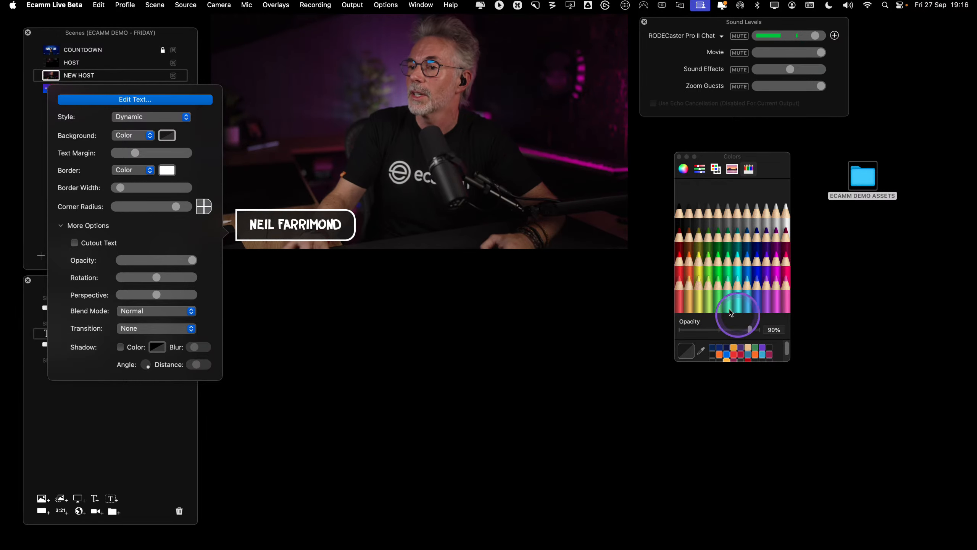
mouse_move(266, 227)
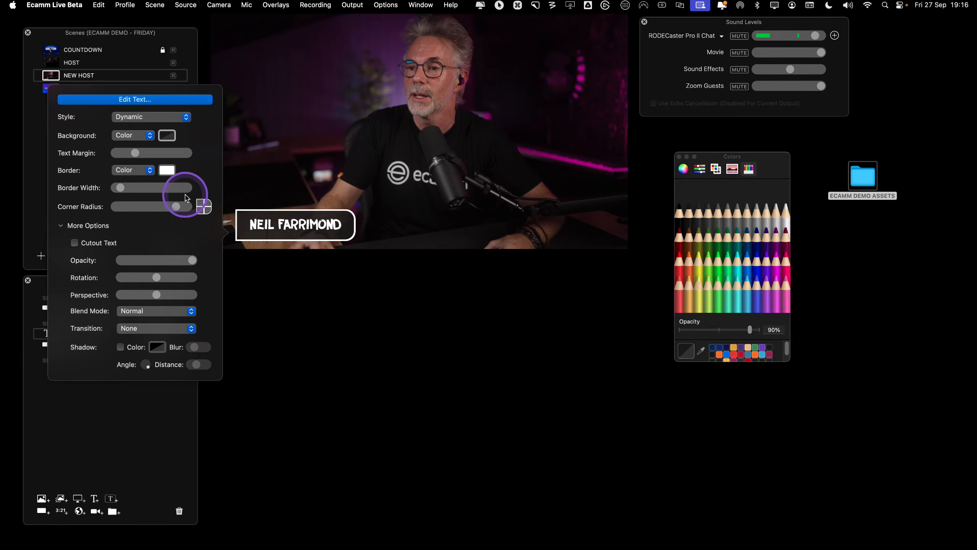
Slightly increase the name overlay's text margin and the rounding of its corners
mouse_move(132, 154)
left_mouse_down()
mouse_move(123, 153)
mouse_move(139, 153)
left_mouse_up()
left_click(238, 215)
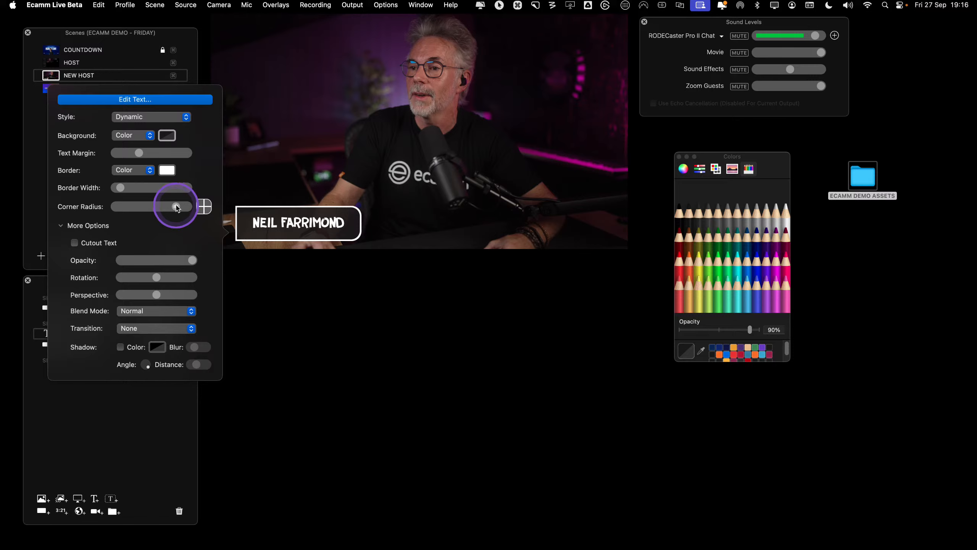
left_click_drag(181, 205, 190, 207)
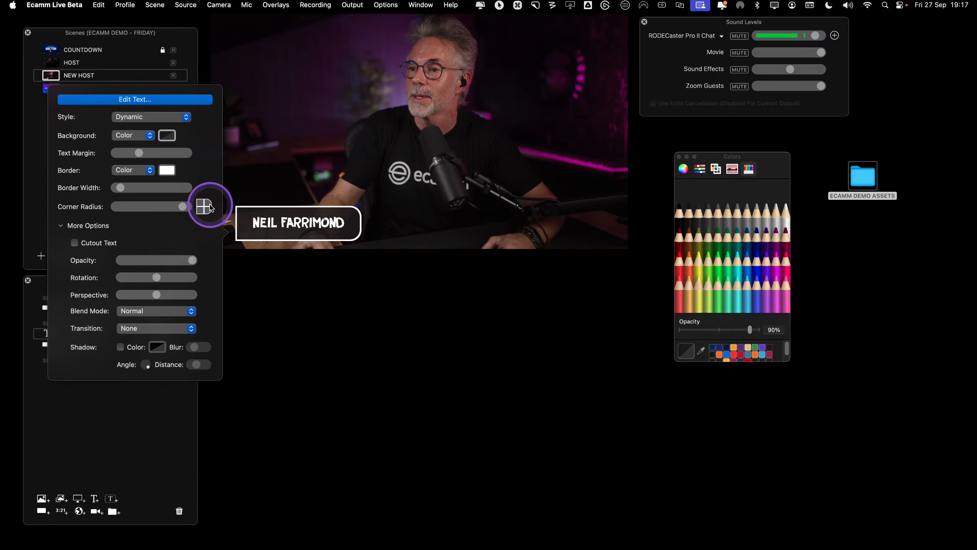
key("ctrl")
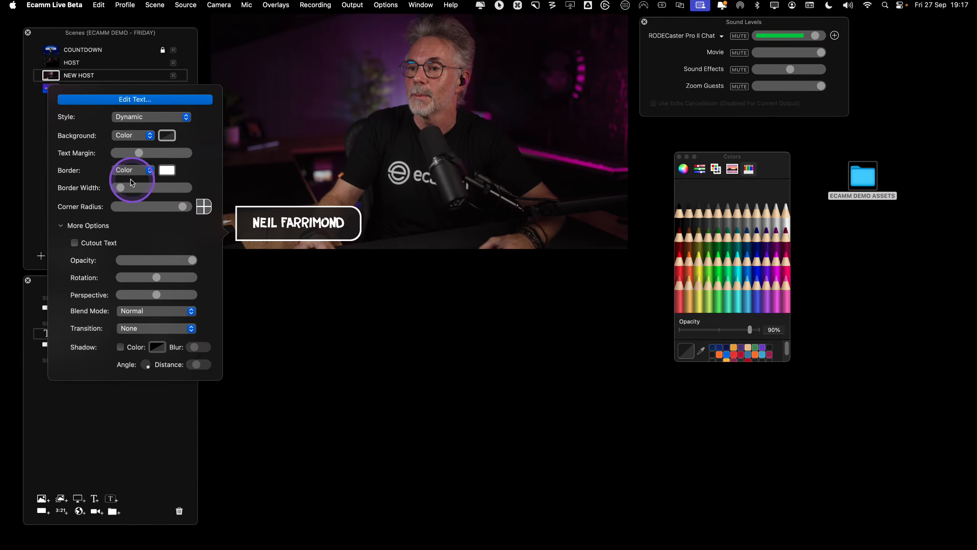
Make the name overlay's white border thinner and close the overlay's settings
mouse_move(121, 189)
left_mouse_down()
mouse_move(136, 190)
mouse_move(120, 192)
left_mouse_up()
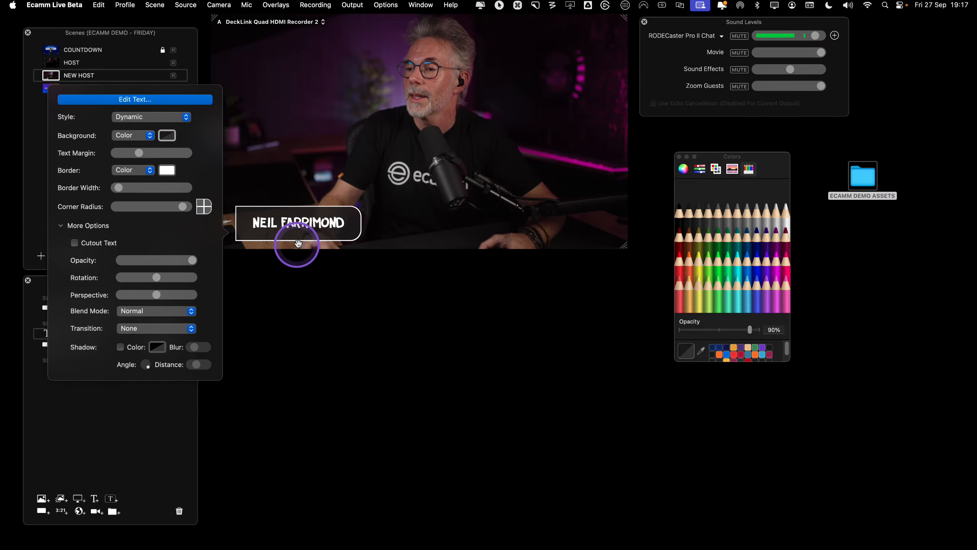
left_click(352, 279)
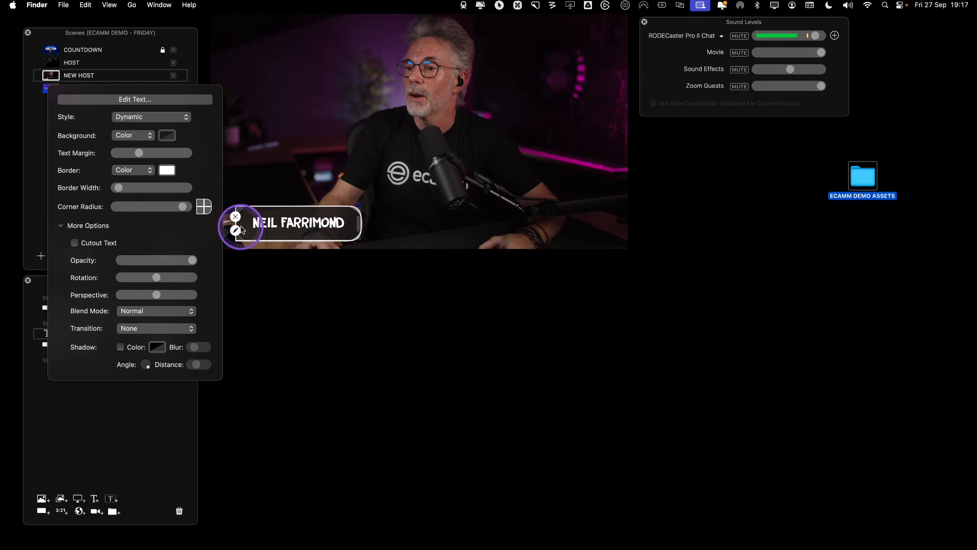
left_click(236, 230)
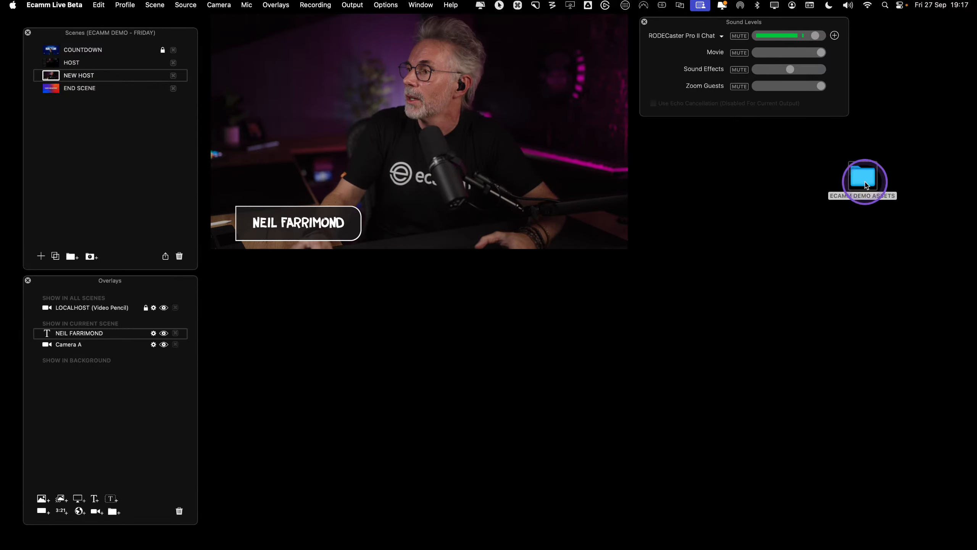
Add the host's lower-third PNG from the IMAGES folder in ECAMM DEMO ASSETS to the scene, and close the Finder window
double_click(848, 196)
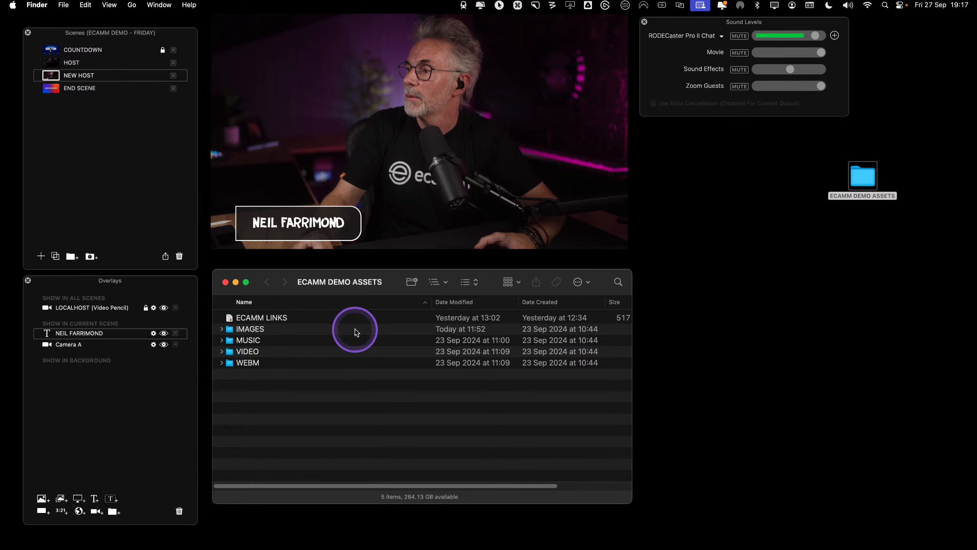
left_click(322, 366)
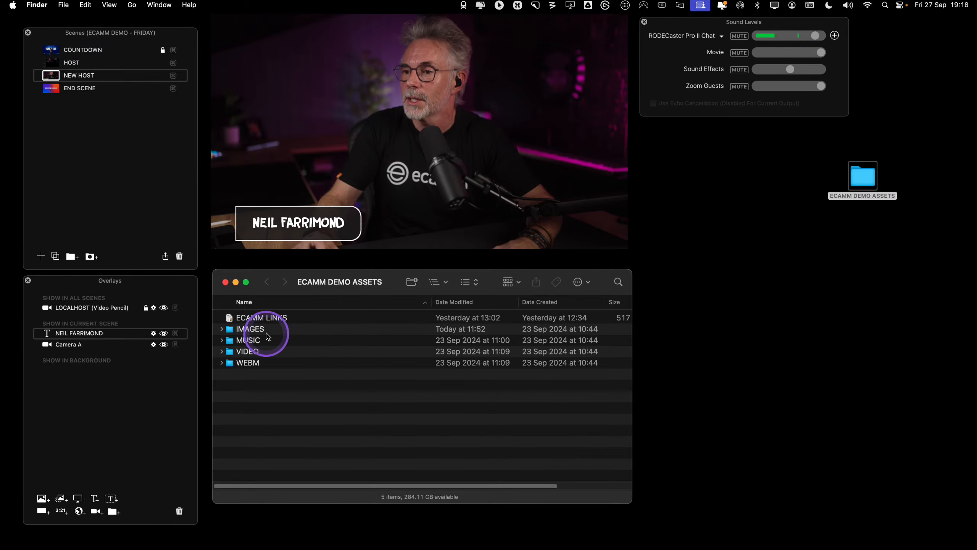
double_click(257, 331)
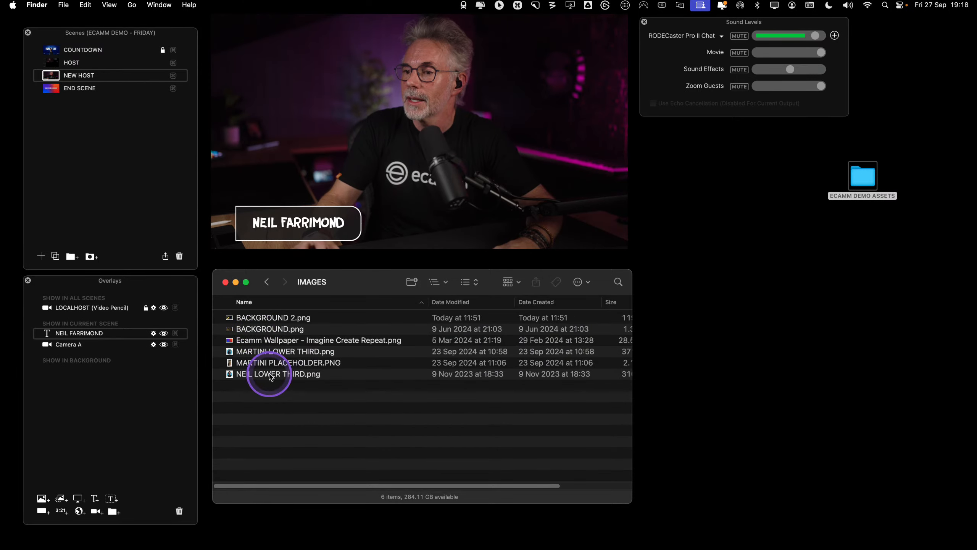
left_click(269, 374)
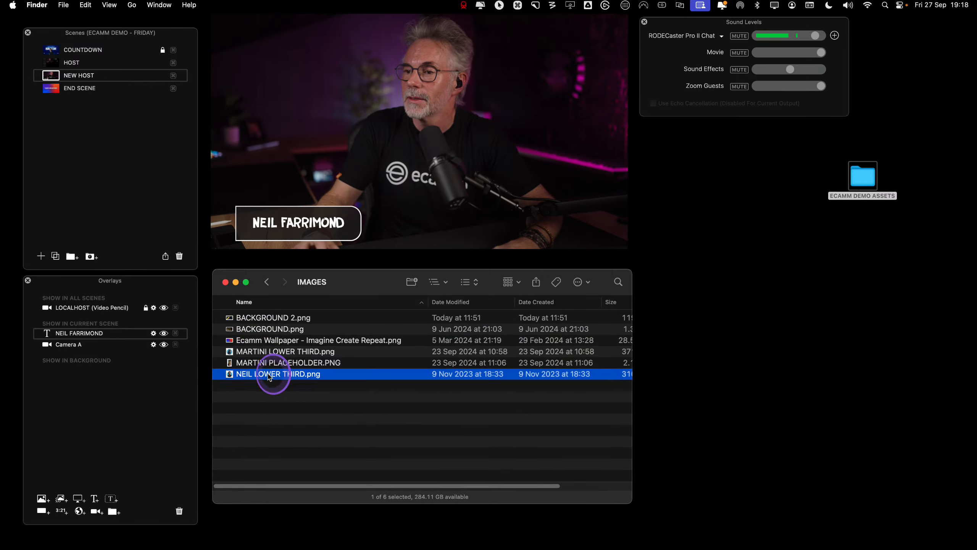
mouse_move(270, 377)
left_mouse_down()
mouse_move(327, 244)
mouse_move(279, 327)
mouse_move(278, 395)
left_mouse_up()
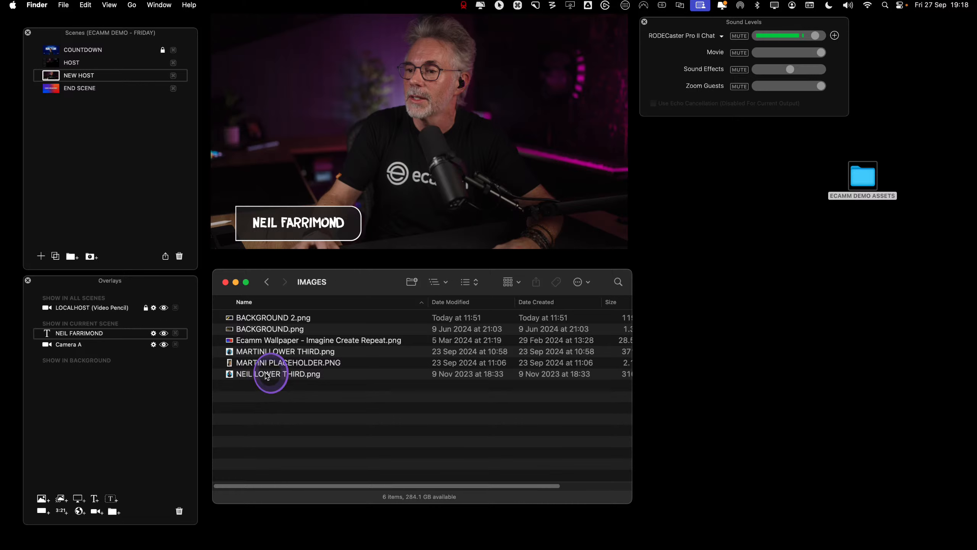
left_click_drag(267, 374, 438, 177)
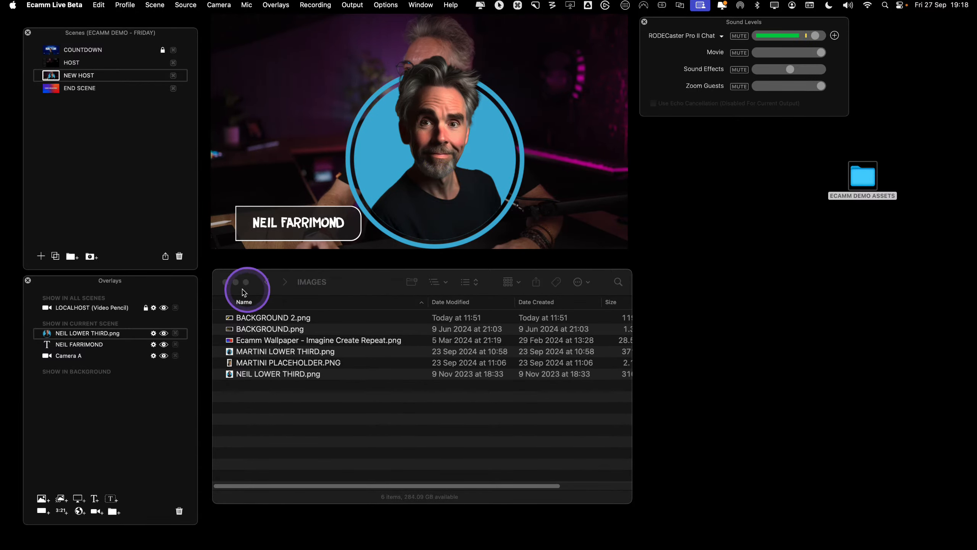
left_click(226, 282)
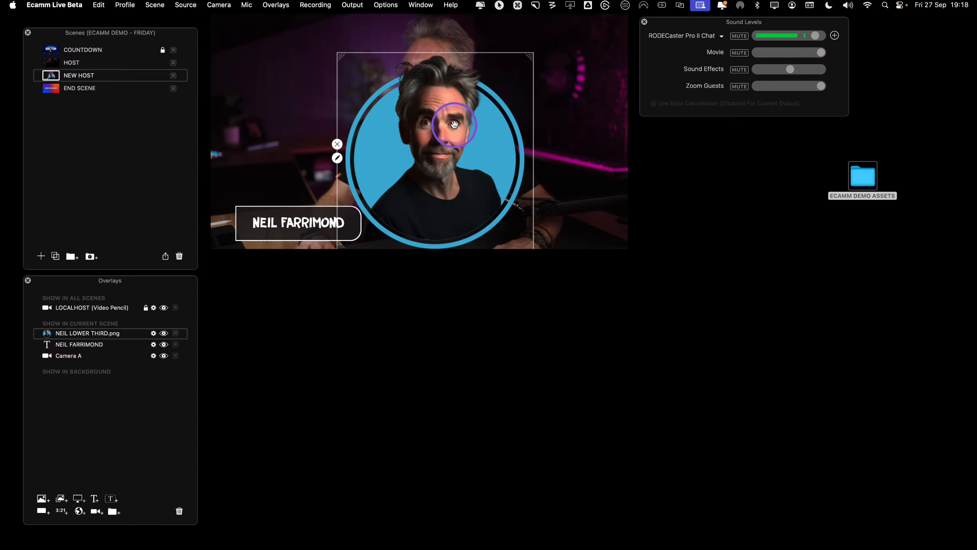
Shrink the host's circular portrait overlay to about a tenth of the picture's width
scroll(454, 124, "down", 10)
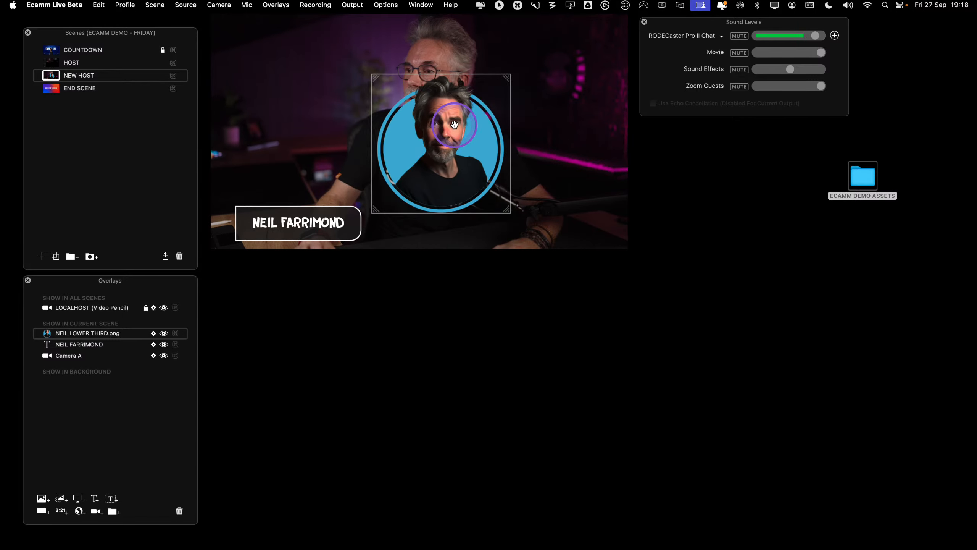
scroll(454, 124, "down", 8)
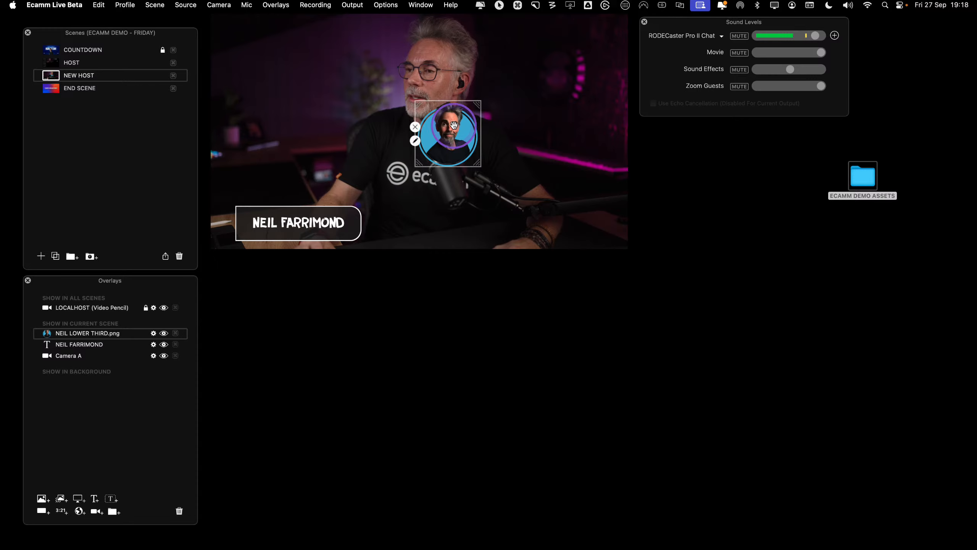
scroll(454, 124, "down", 2)
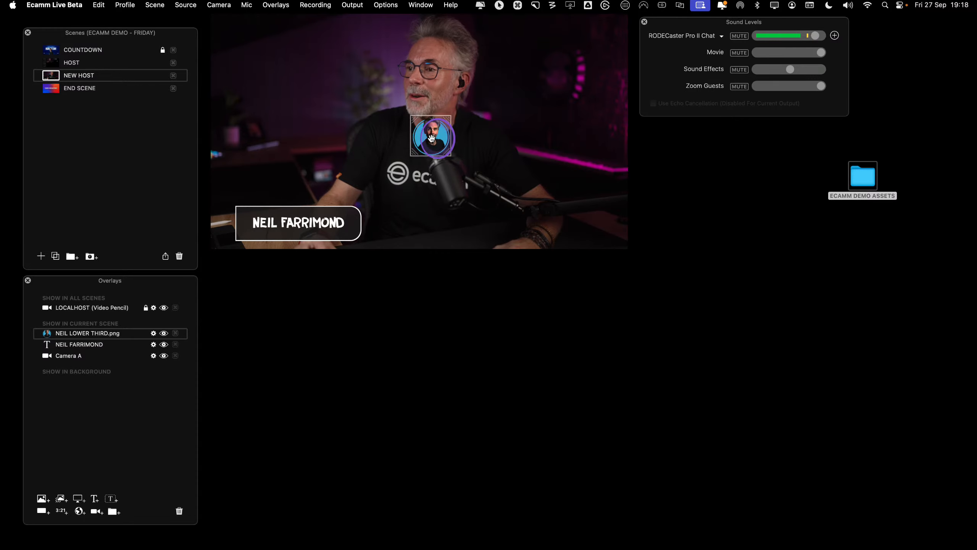
Place the host's circular portrait over the left end of the name overlay and nudge it slightly up
left_click_drag(431, 138, 242, 225)
key("Up")
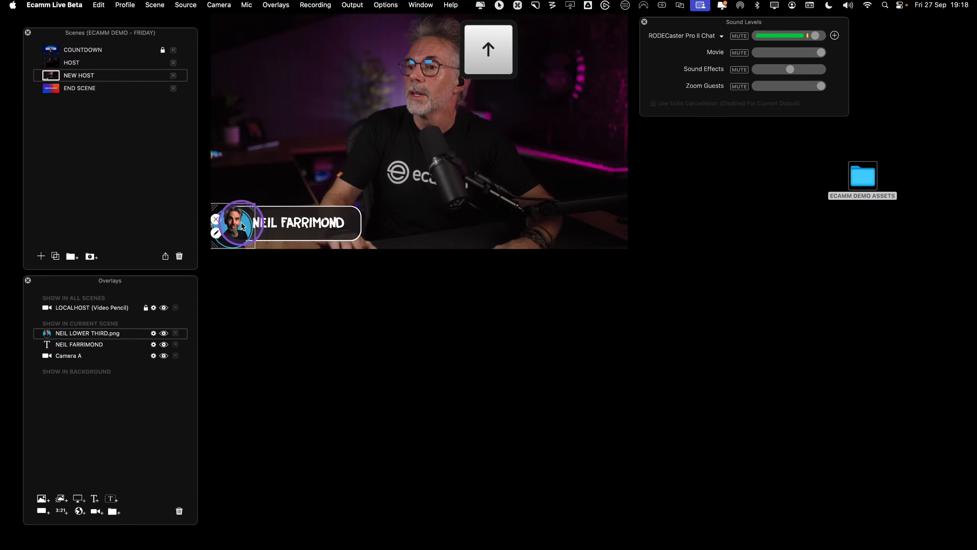
key("Up")
key("Up")
key("Up")
key("Up")
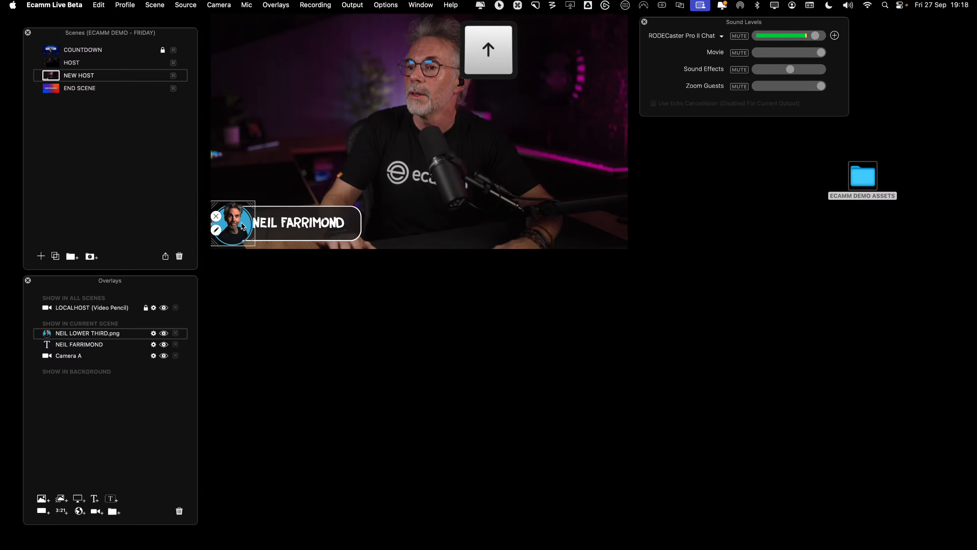
Shift the portrait and name overlay slightly right, and nudge the name box right and down to line up with the portrait
left_click_drag(275, 227, 236, 219)
left_click(232, 219)
left_click(388, 258)
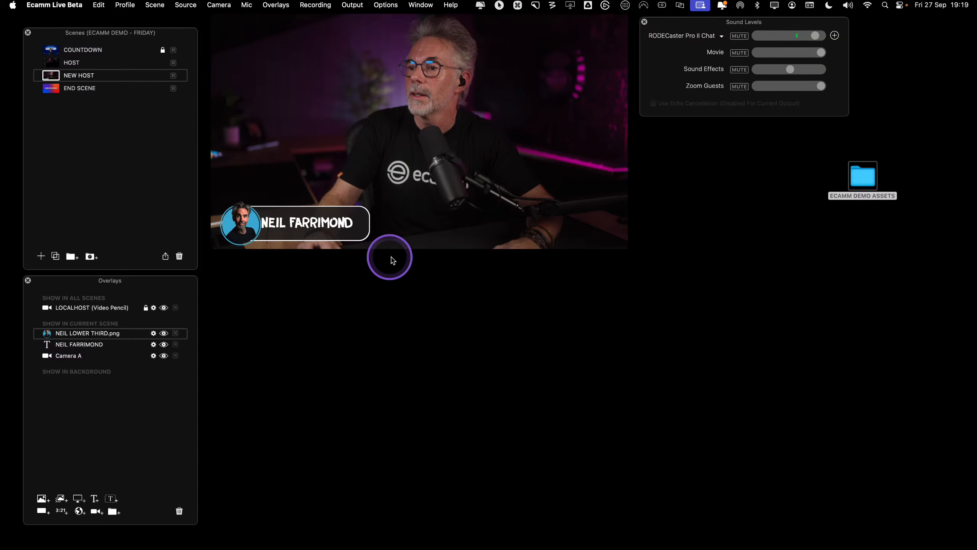
left_click(341, 223)
key("Right")
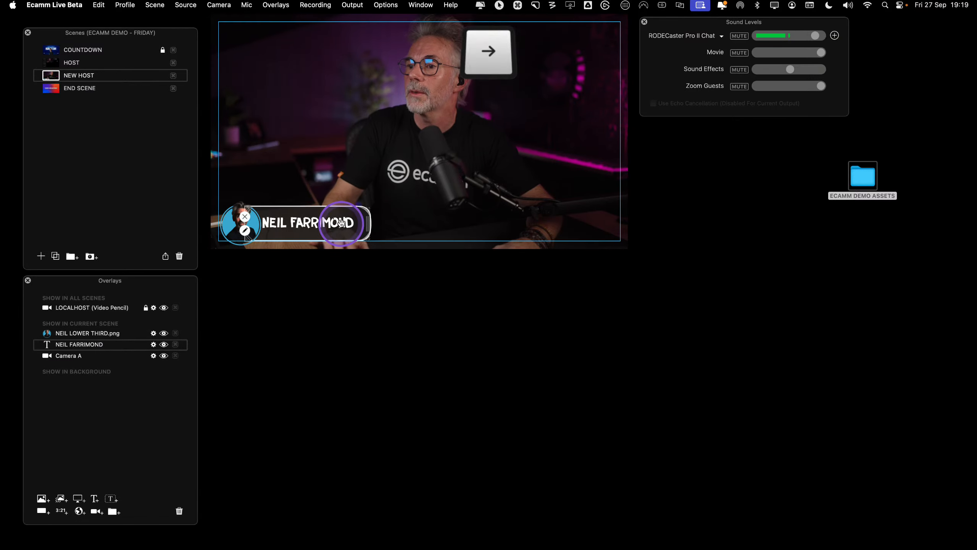
key("Down")
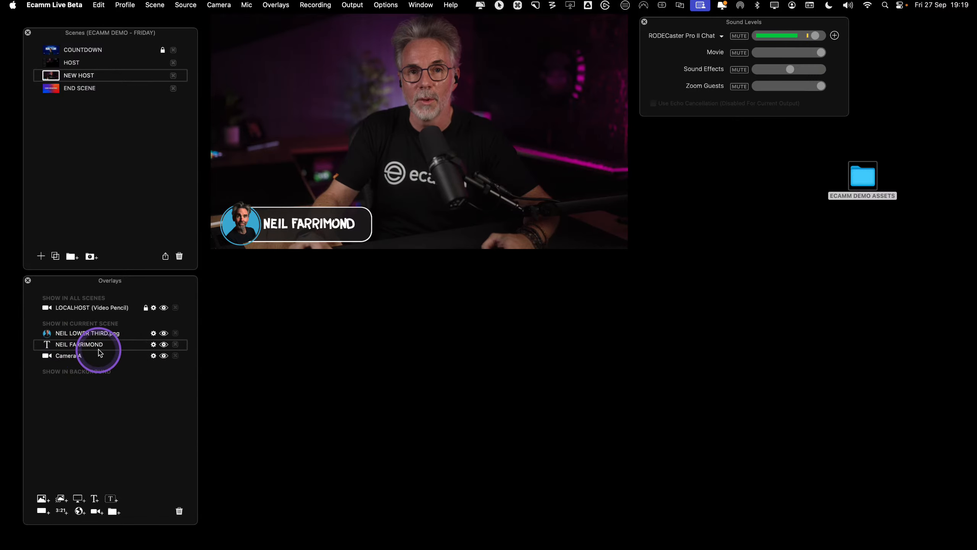
Reorder the current scene's overlays so the portrait image sits between the name overlay and Camera A
key("ctrl")
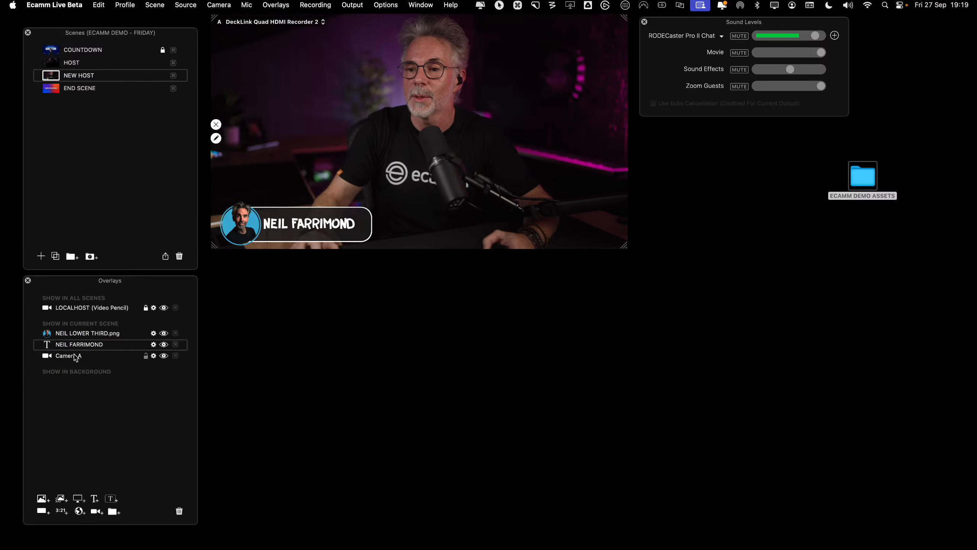
left_click(75, 349)
left_click(75, 357)
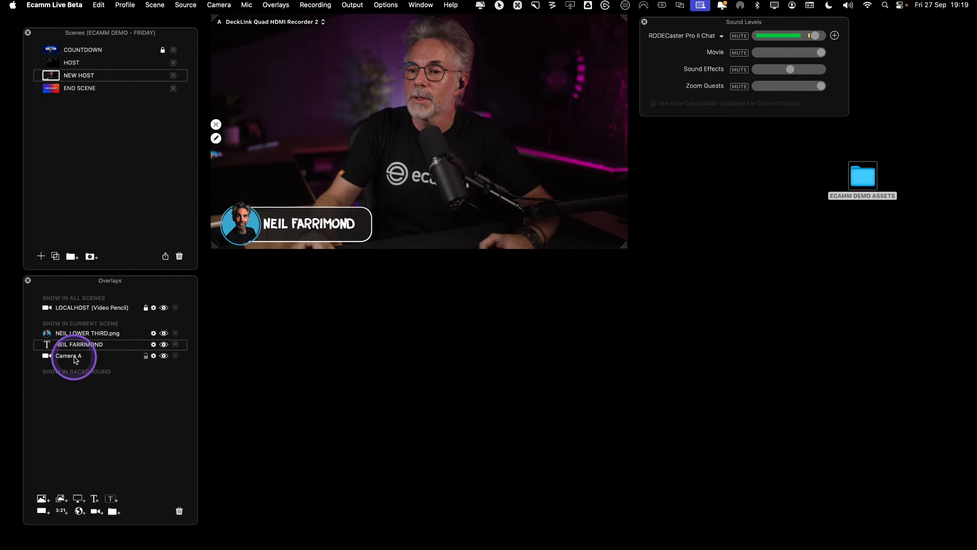
left_click(93, 334)
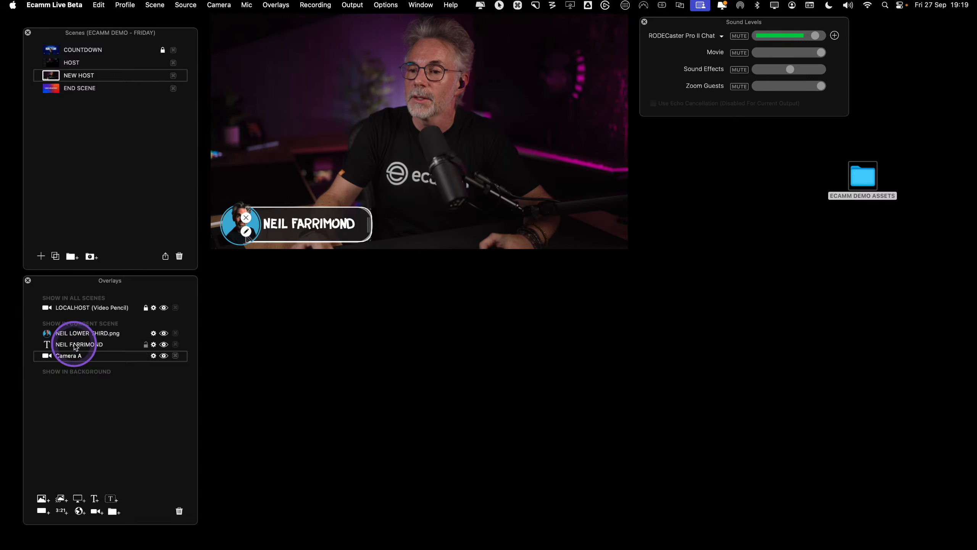
left_click_drag(92, 334, 77, 349)
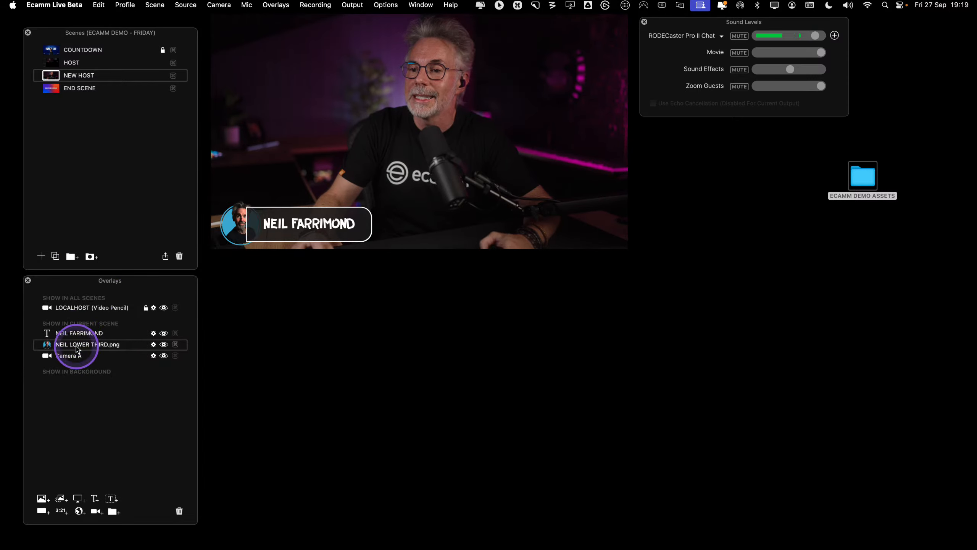
Return the portrait image to the layer above the name overlay
left_click(230, 220)
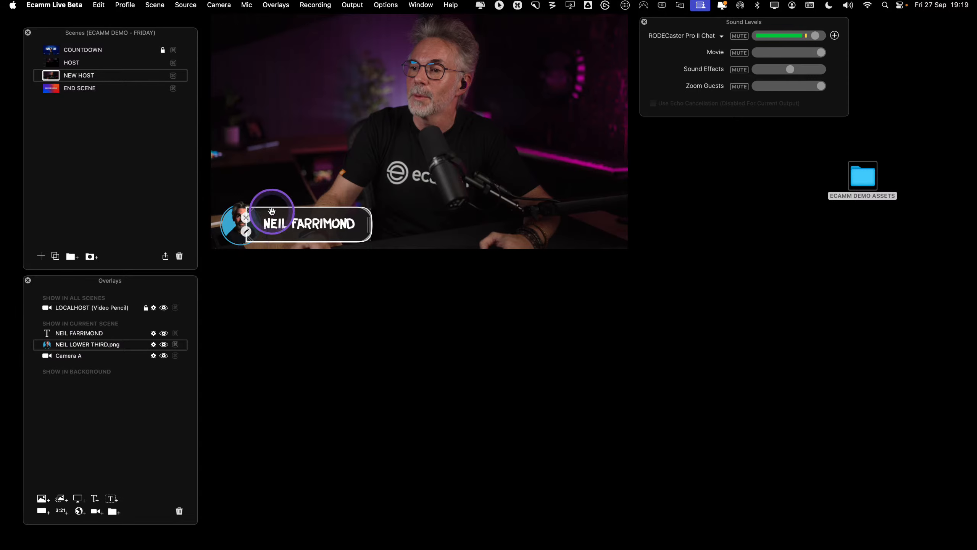
left_click(252, 260)
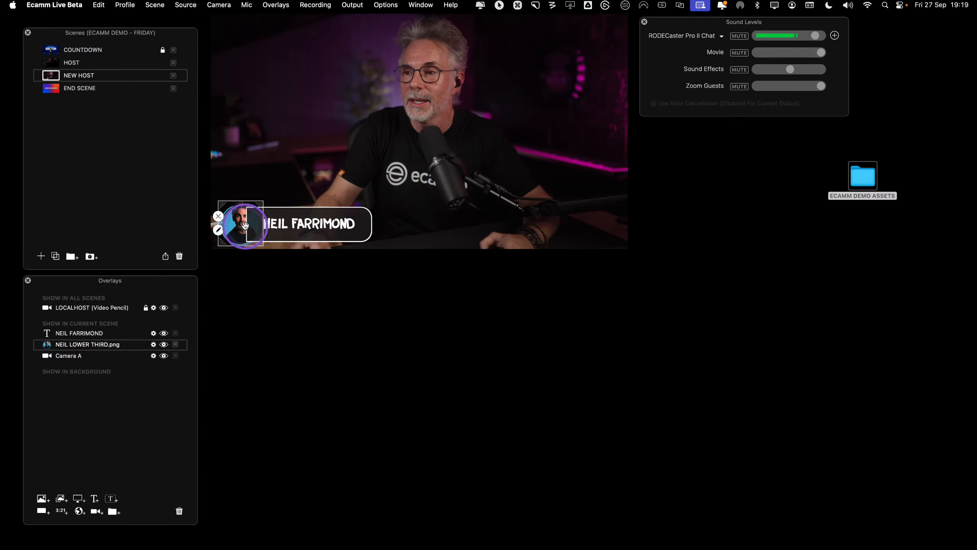
left_click(82, 342)
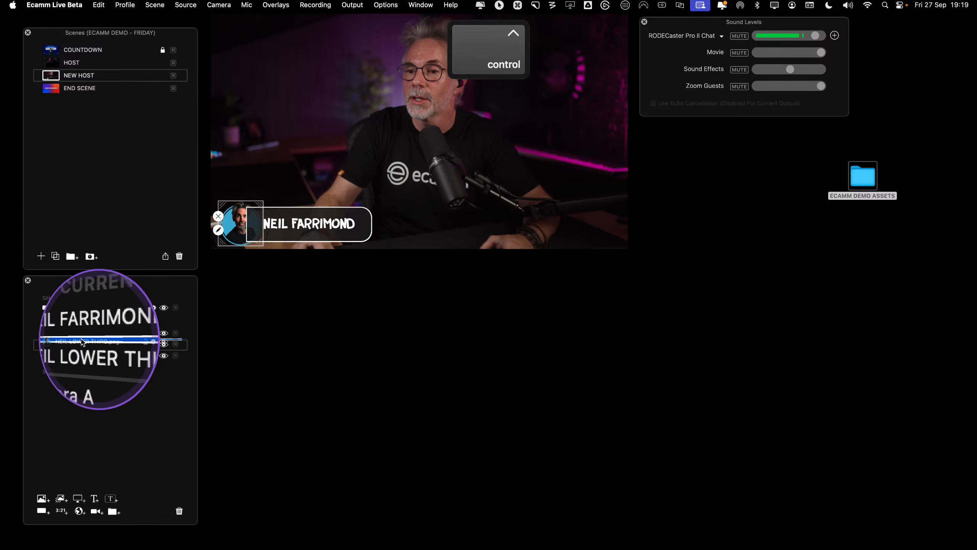
left_click_drag(82, 344, 79, 333)
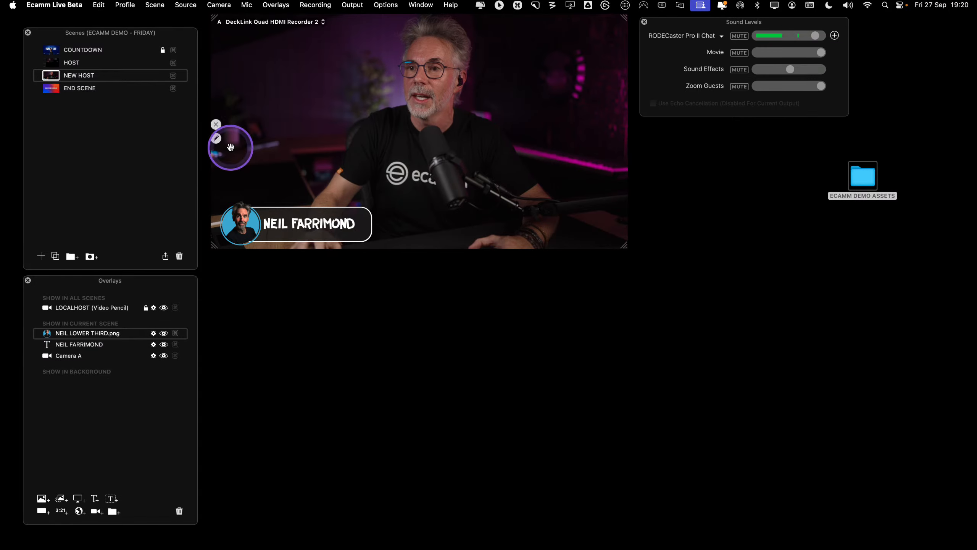
Run the HOST scene to view its overlays, and return to the NEW HOST scene
left_click(51, 63)
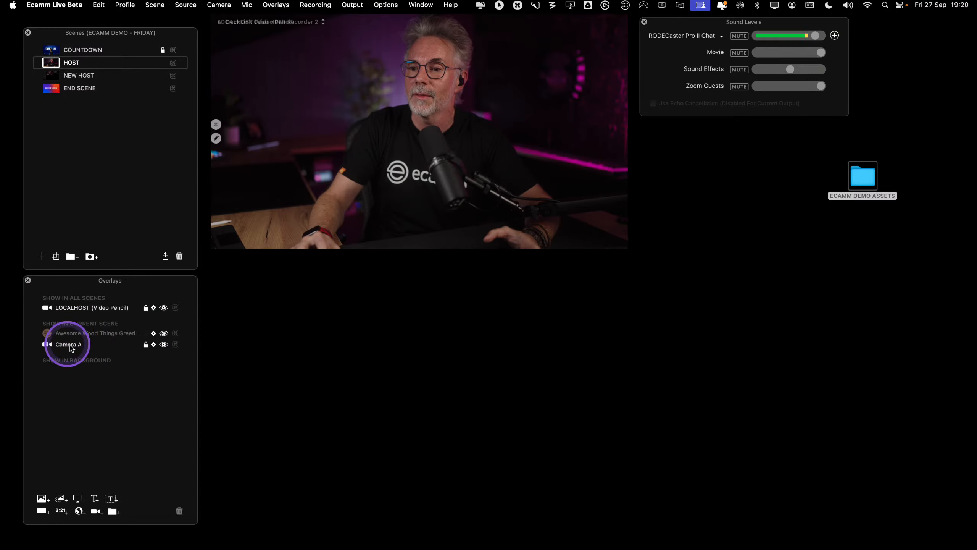
mouse_move(92, 344)
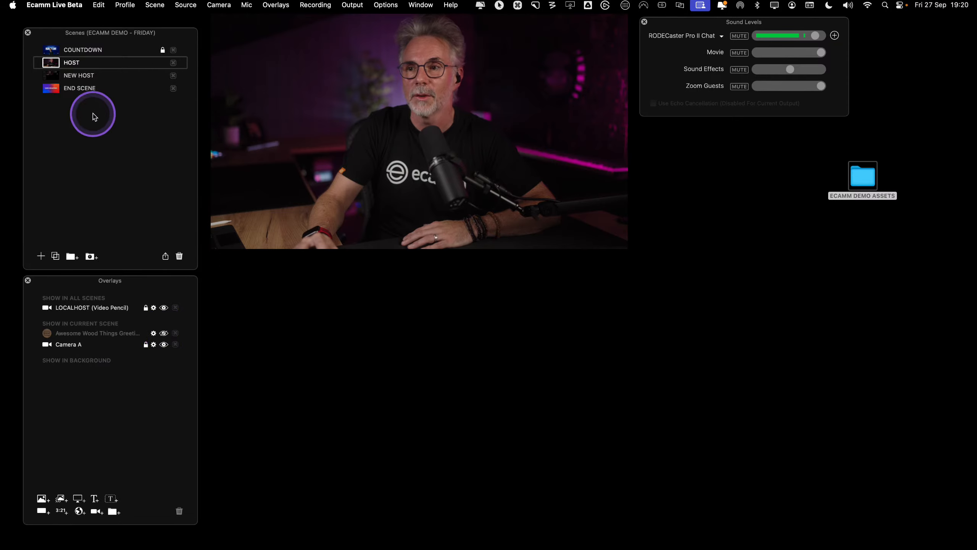
mouse_move(53, 77)
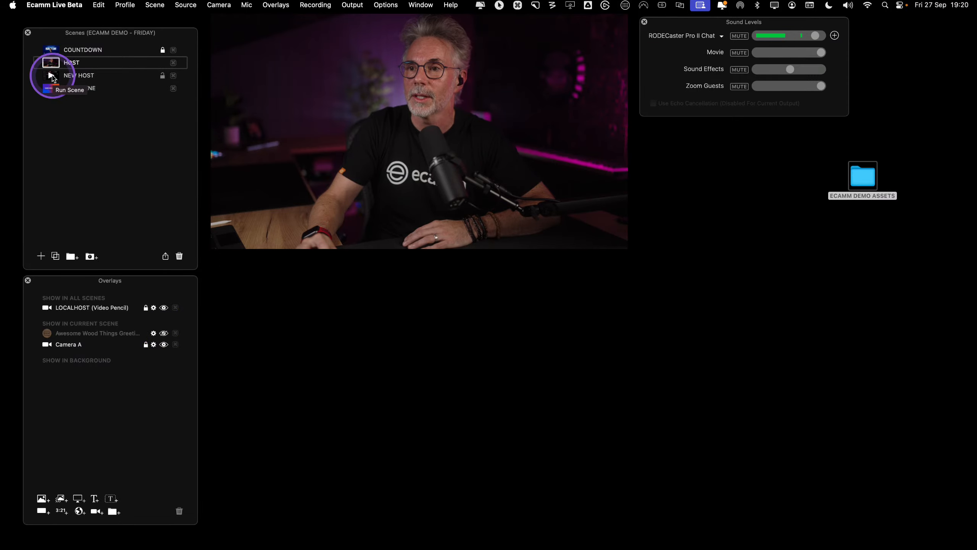
left_click(54, 76)
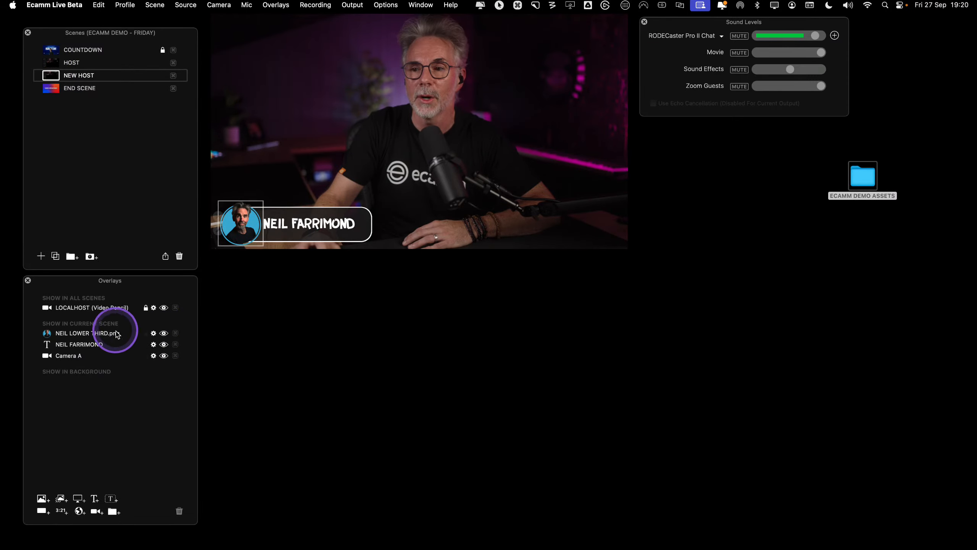
Share the portrait image across all scenes and check it in the HOST scene
mouse_move(68, 337)
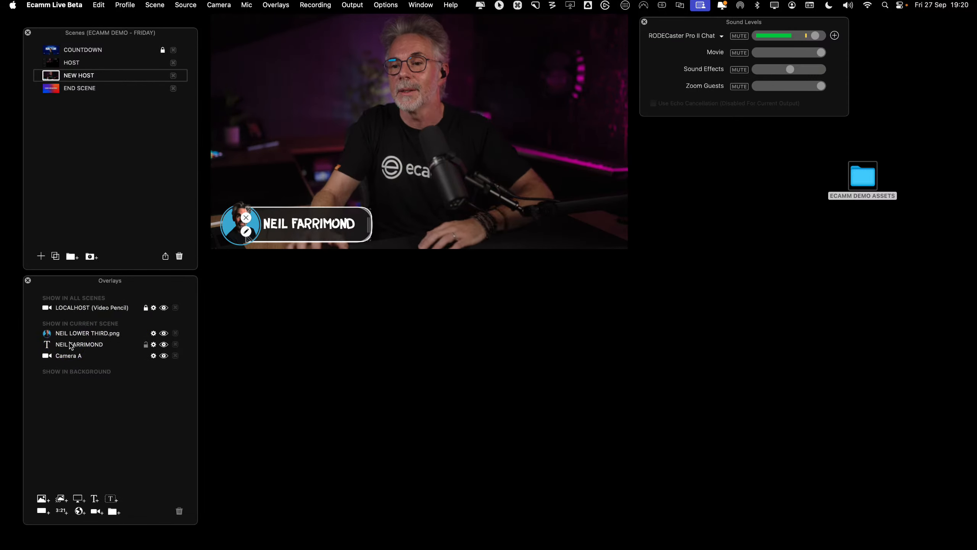
left_click_drag(73, 335, 79, 313)
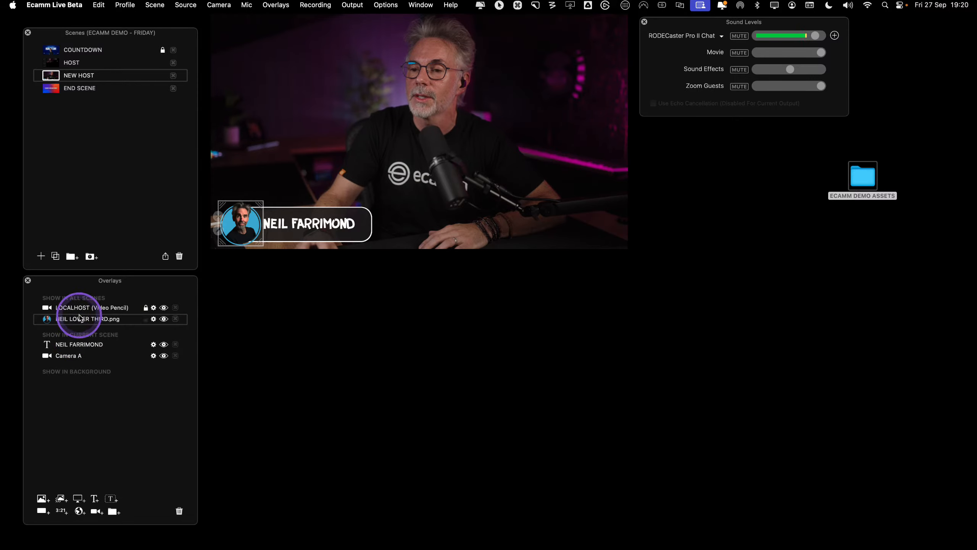
left_click(52, 63)
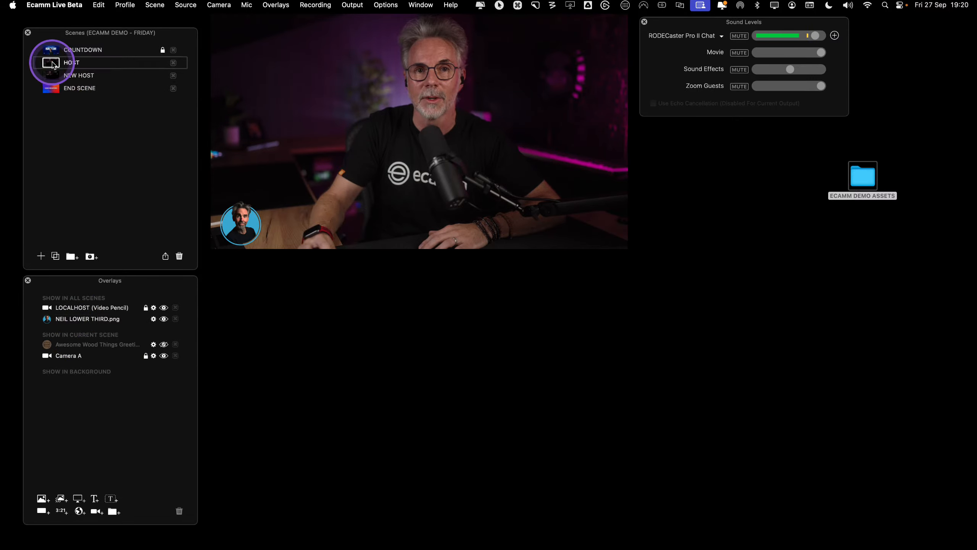
mouse_move(242, 227)
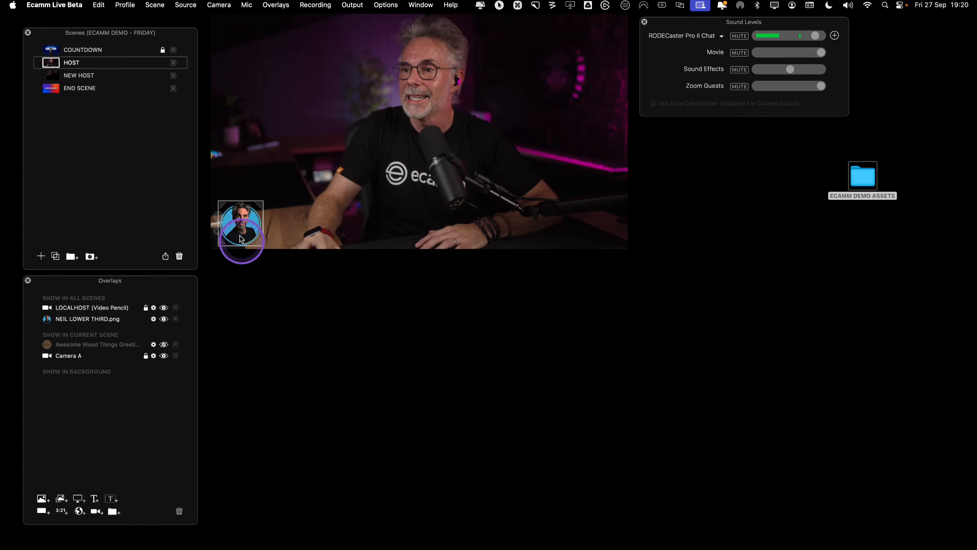
Return to the NEW HOST scene and limit the portrait image to the current scene, above the name overlay
left_click(51, 75)
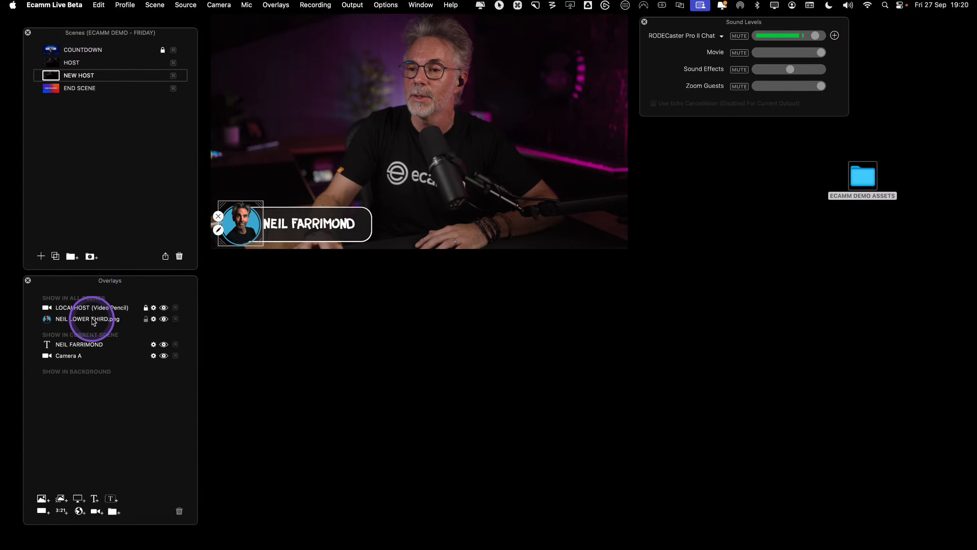
left_click_drag(93, 322, 89, 338)
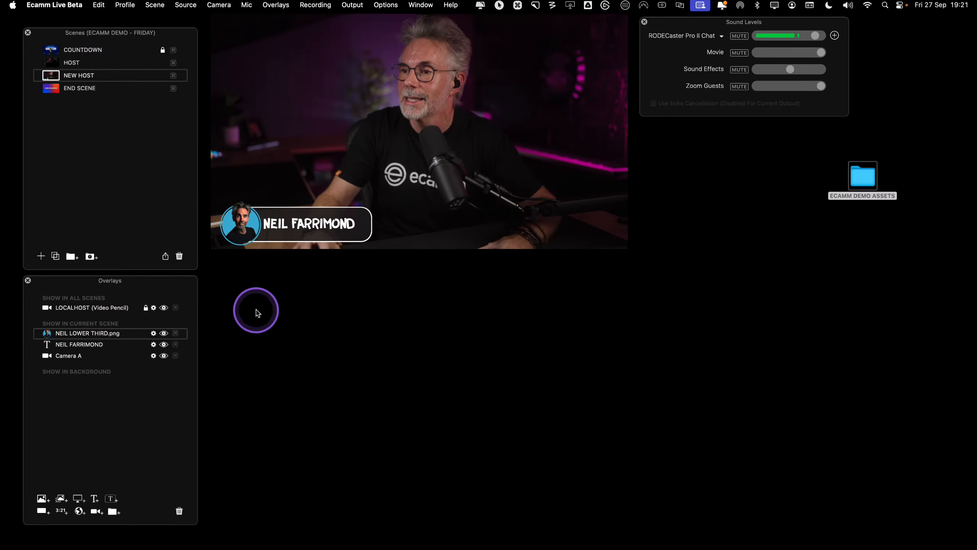
mouse_move(338, 221)
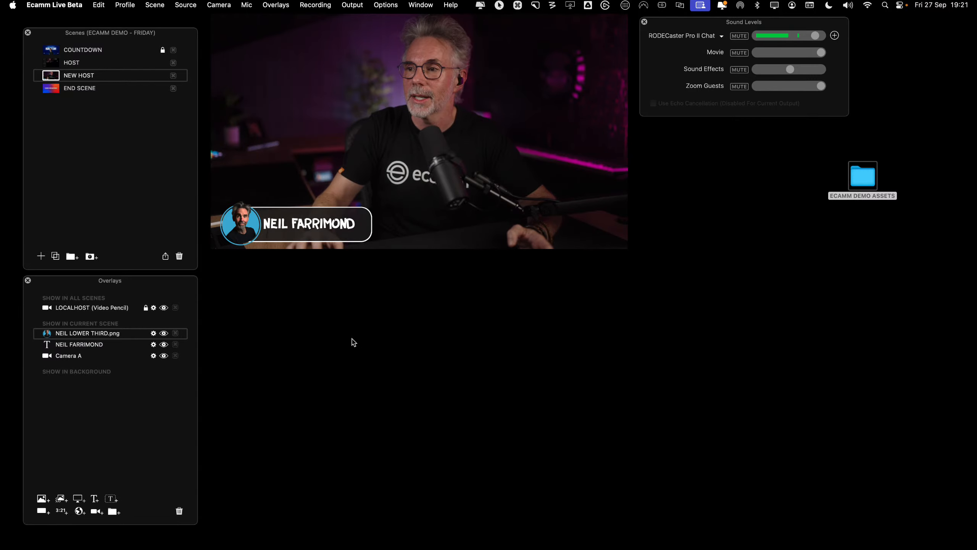
Lock the Camera A overlay and release the lock again
left_click(503, 101)
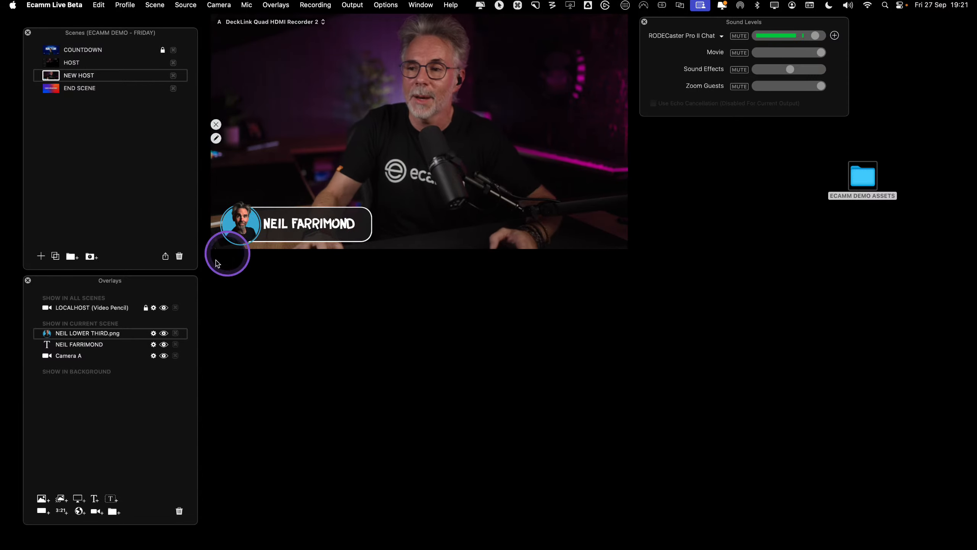
key("ctrl")
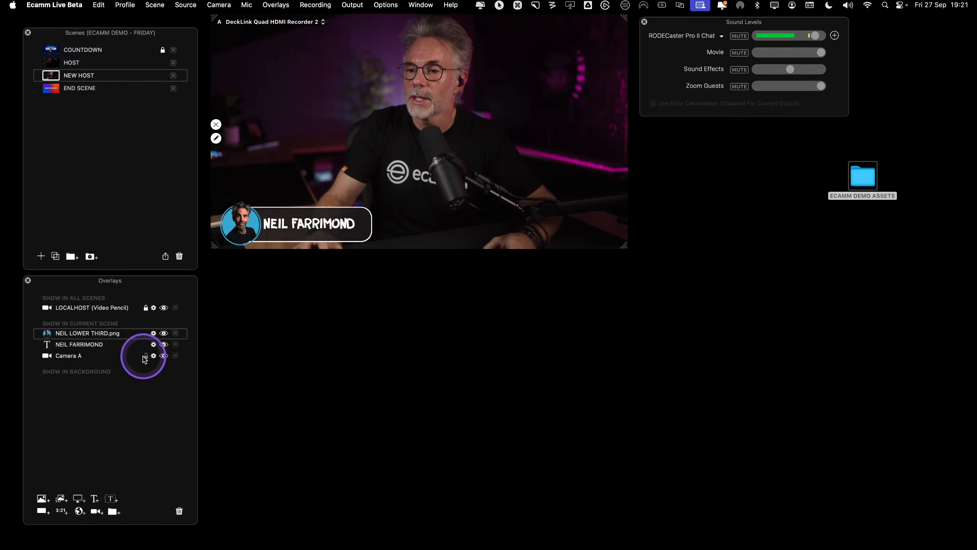
left_click(145, 357)
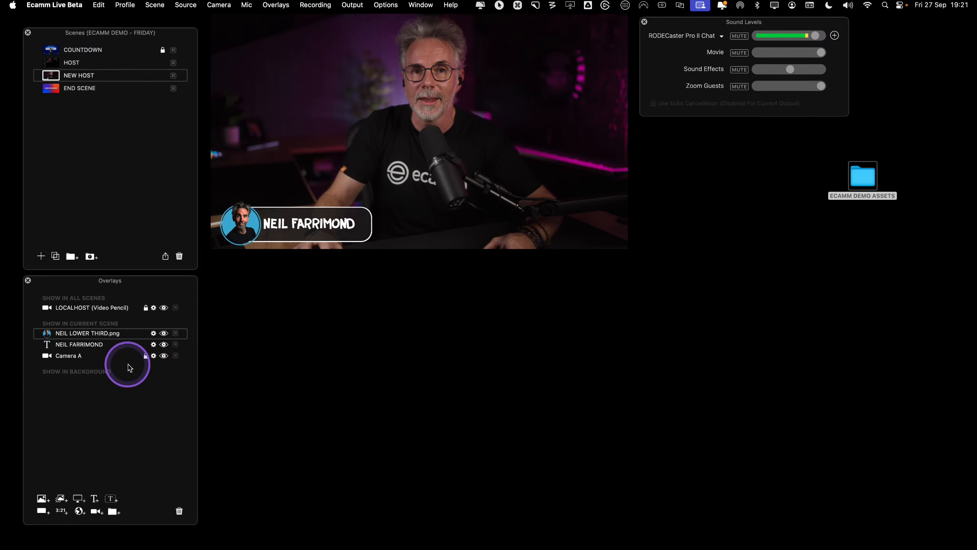
Open the Camera A overlay's settings to view the available options, and close them
key("ctrl")
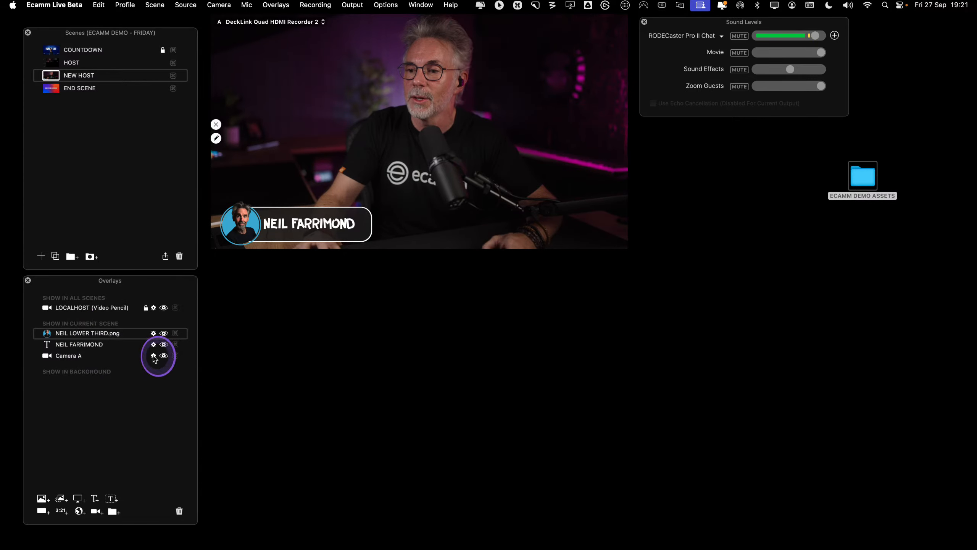
left_click(153, 356)
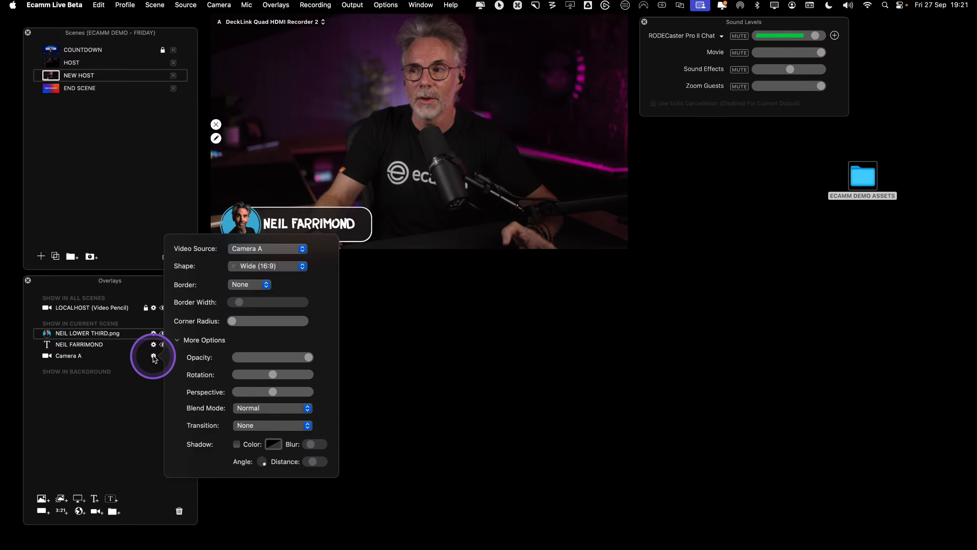
left_click(153, 356)
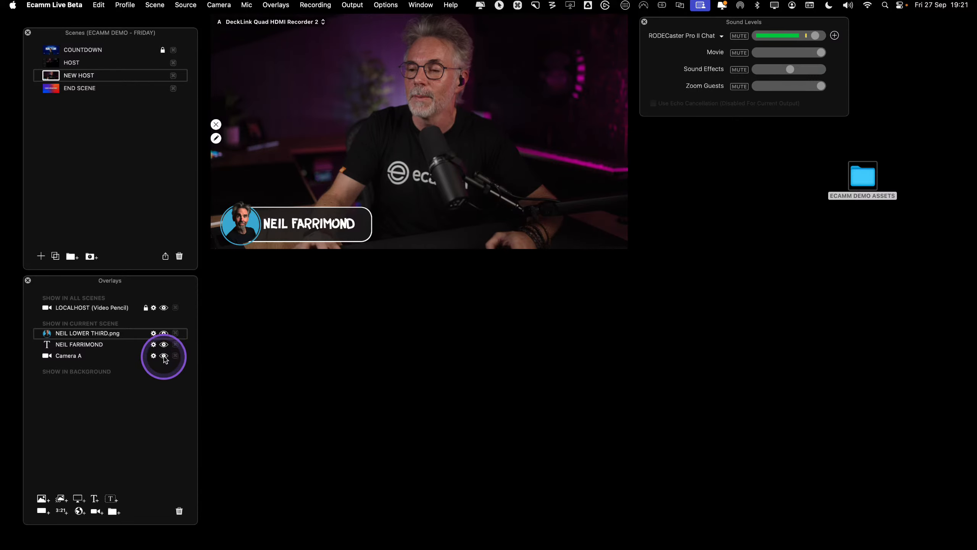
Hide the Camera A overlay and show it again
key("ctrl")
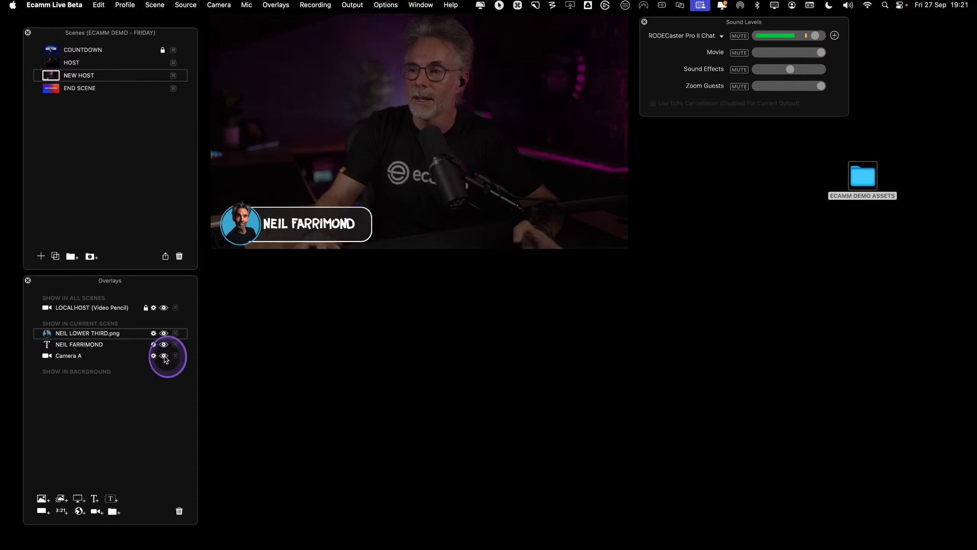
left_click(163, 355)
left_click(164, 356)
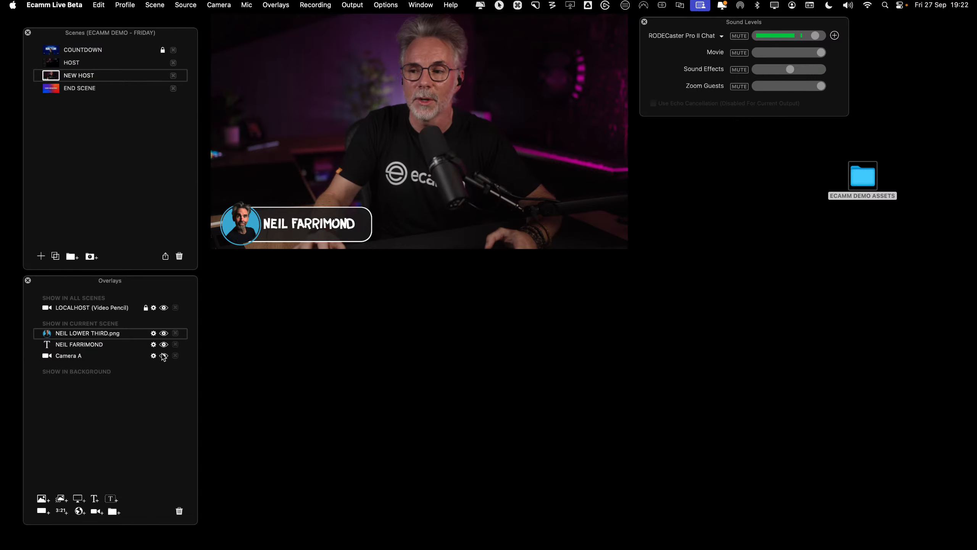
Open the hot key assignment for the Camera A overlay, and dismiss it without entering a key
left_click(175, 358)
key("ctrl")
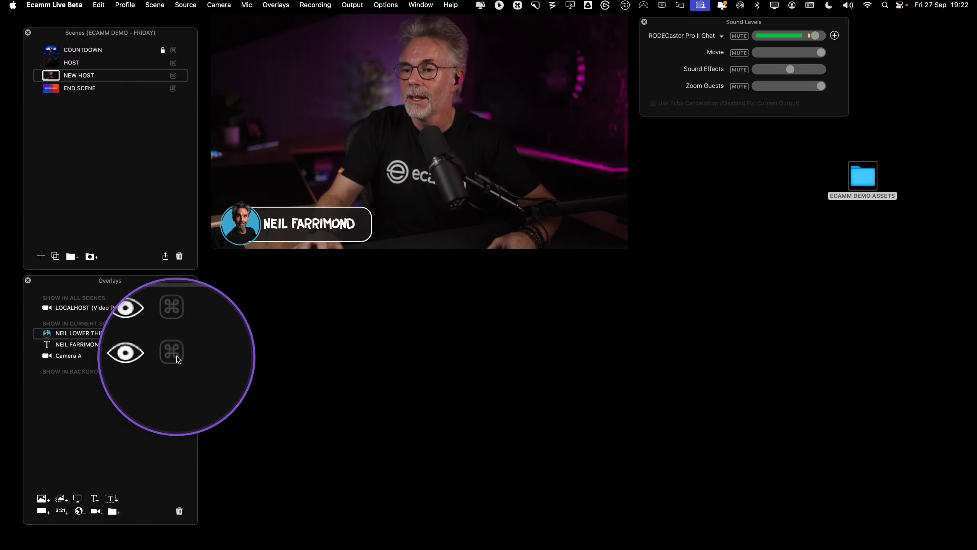
left_click(177, 358)
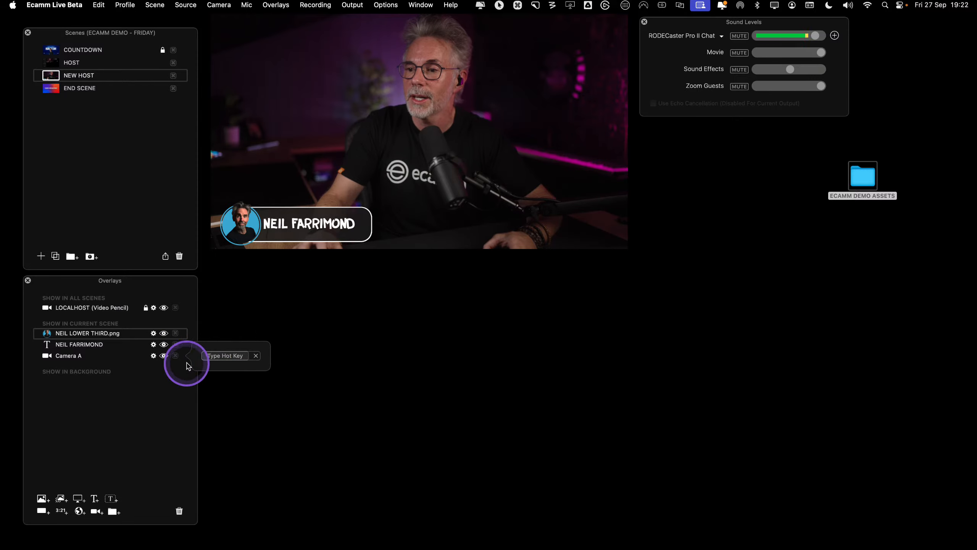
left_click(178, 371)
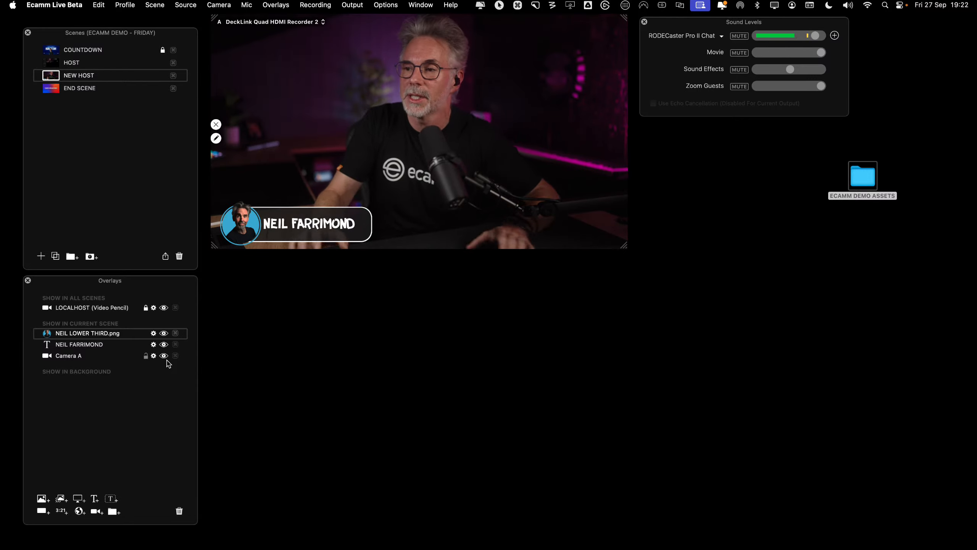
Give the Camera A overlay a solid colour border in white (Snow)
left_click(167, 361)
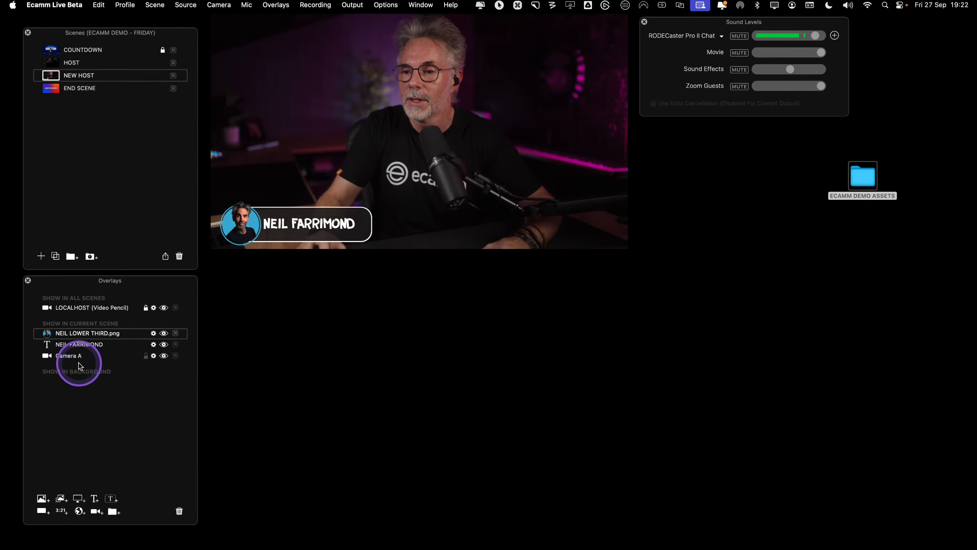
left_click(154, 356)
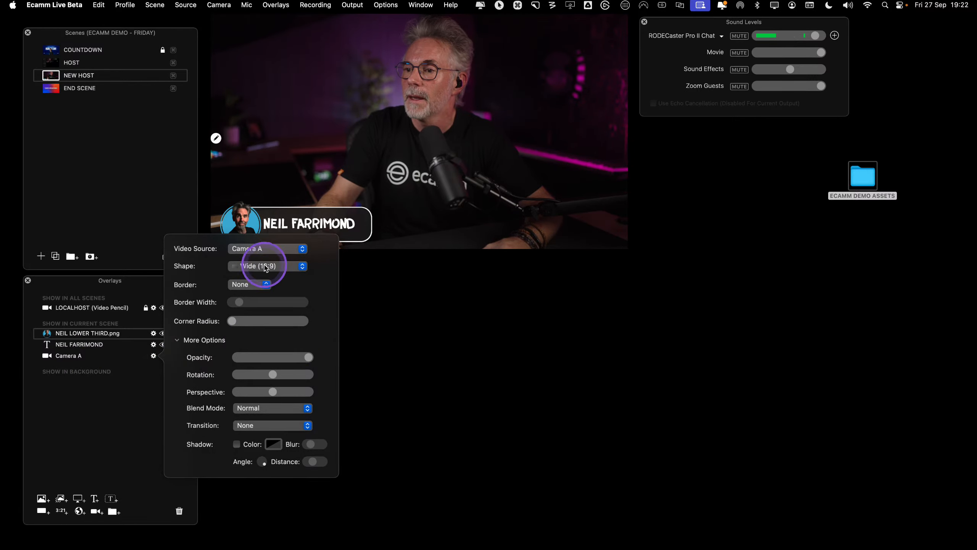
left_click(250, 285)
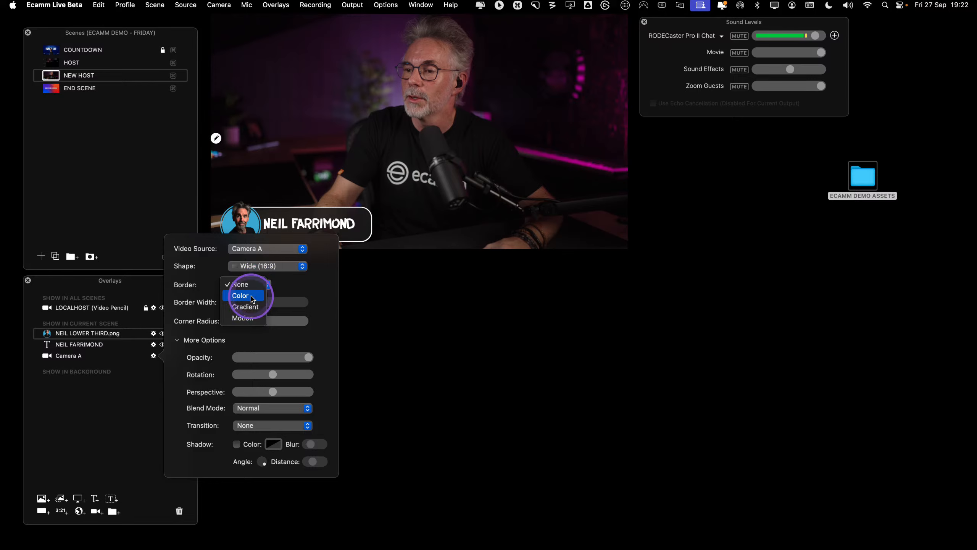
left_click(252, 299)
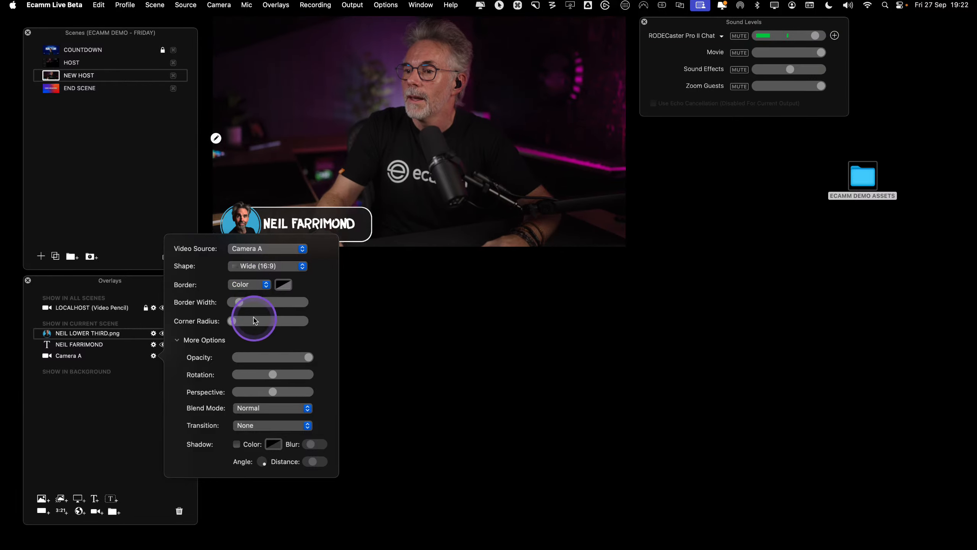
left_click(283, 284)
left_click(784, 212)
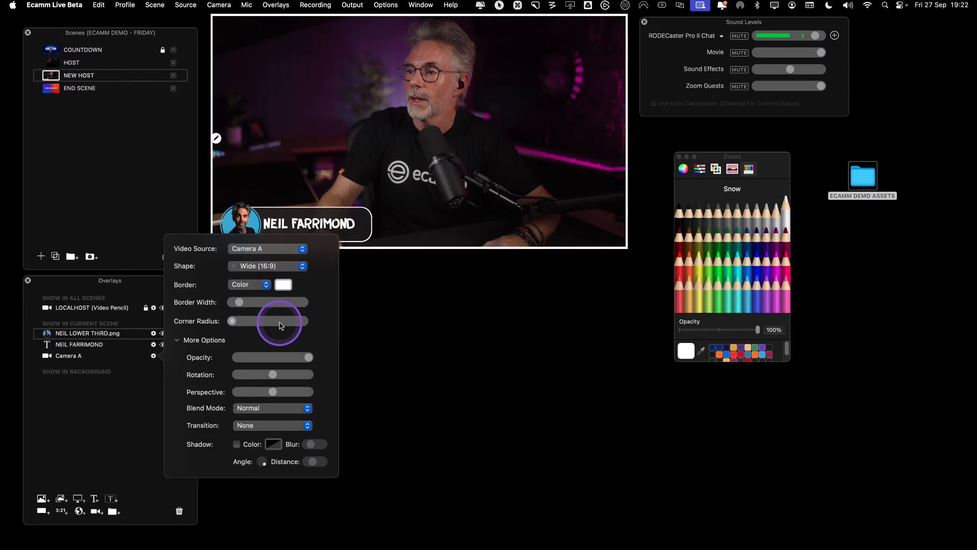
Try out the Camera A overlay's corner radius and opacity, returning both to their original settings
left_click_drag(232, 322, 229, 323)
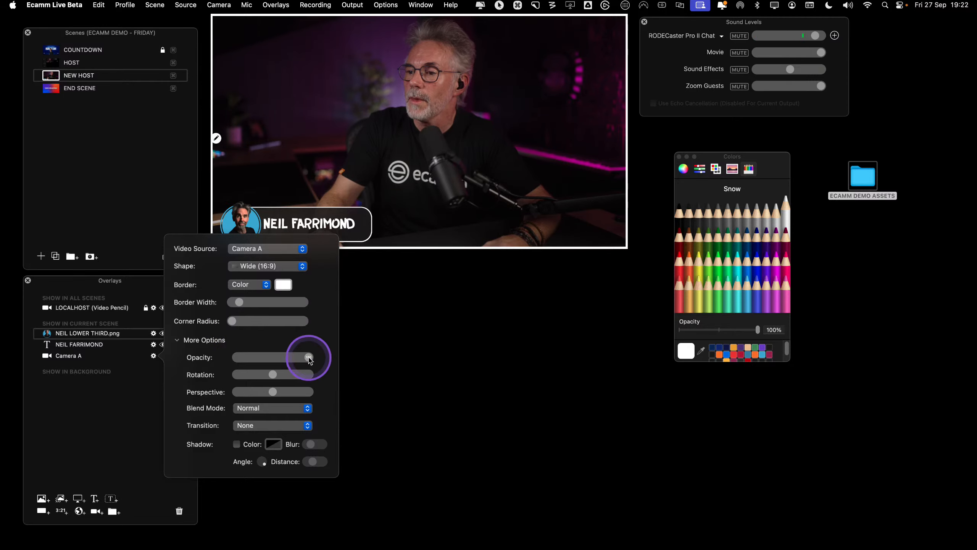
mouse_move(308, 357)
left_mouse_down()
mouse_move(254, 358)
mouse_move(315, 363)
left_mouse_up()
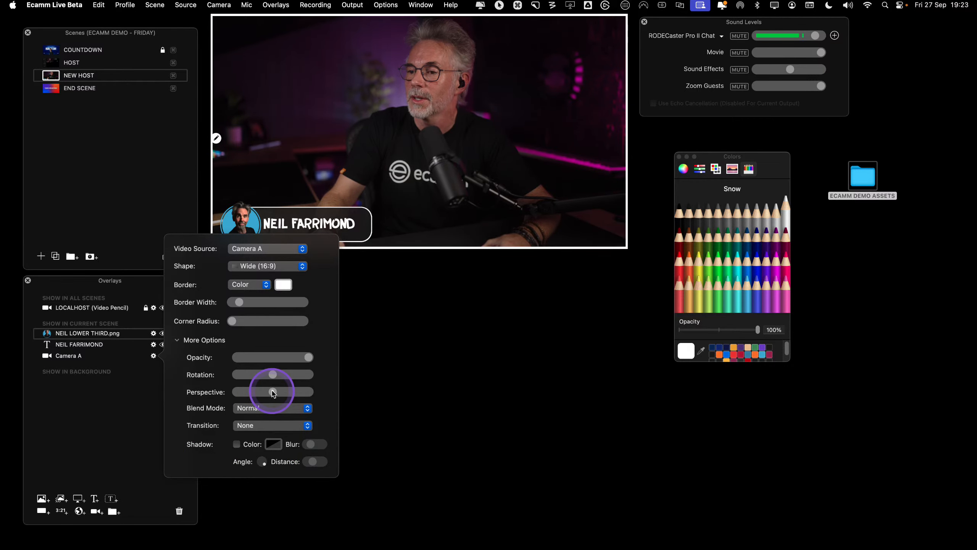
Try tilting the Camera A overlay with perspective and rotating it, resetting both adjustments to their neutral settings
mouse_move(272, 393)
left_mouse_down()
mouse_move(292, 394)
mouse_move(254, 393)
left_mouse_up()
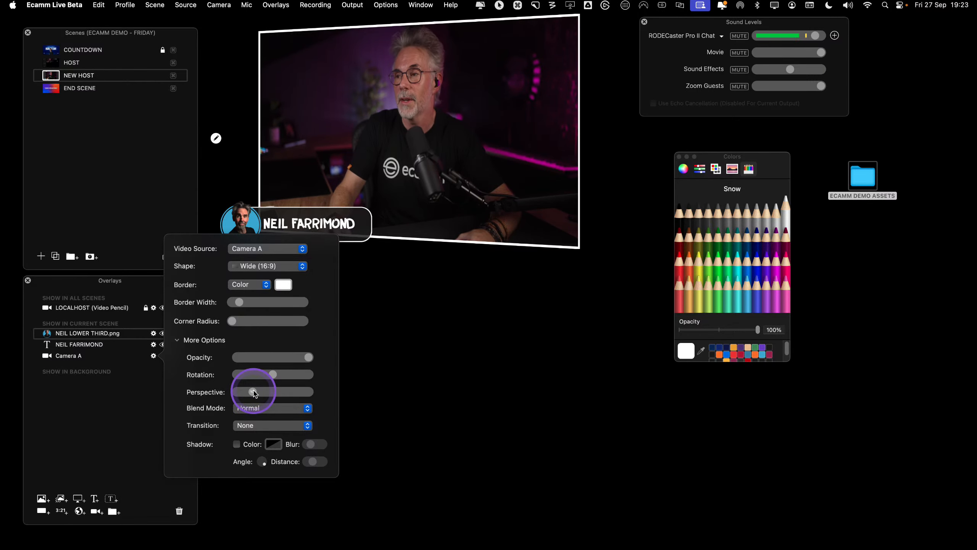
double_click(253, 392)
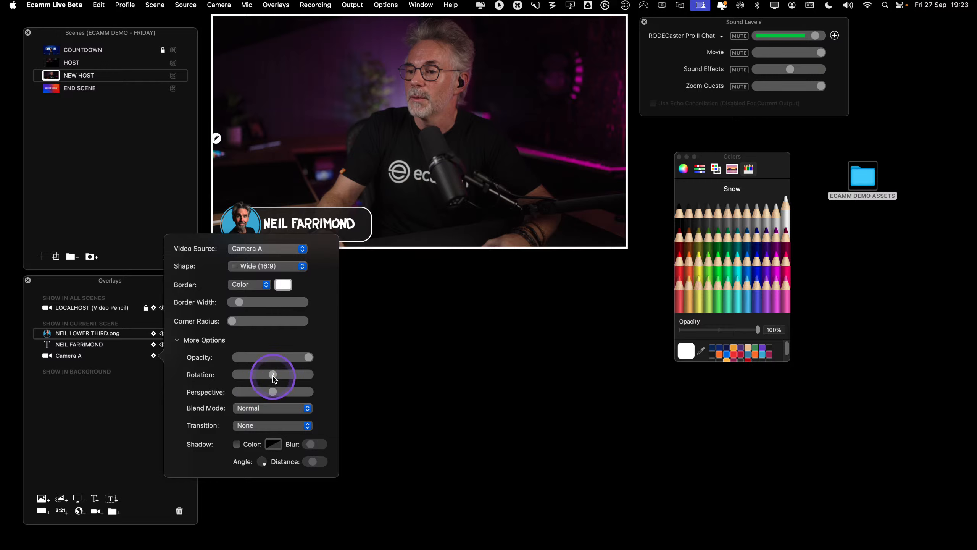
left_click_drag(273, 375, 274, 375)
double_click(273, 376)
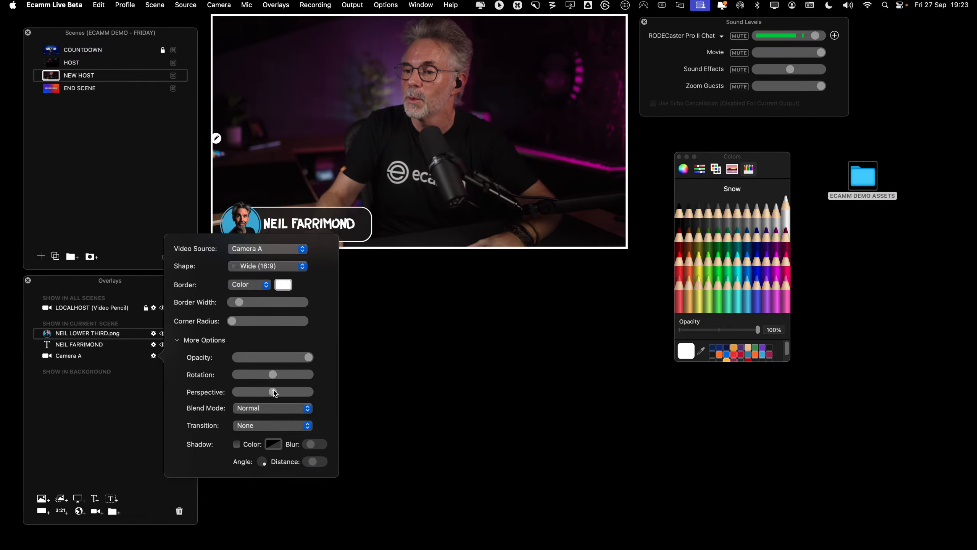
left_click_drag(274, 392, 284, 394)
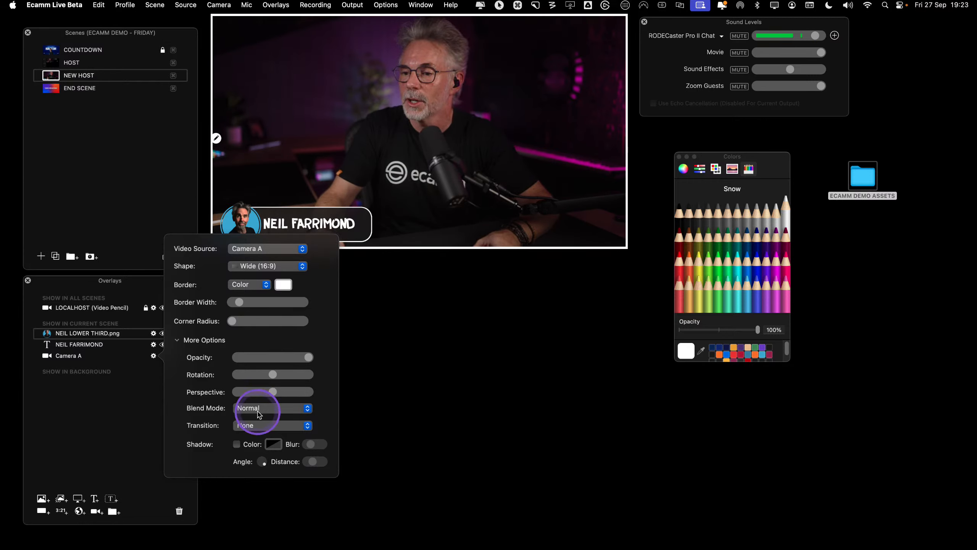
Look through the blend modes offered for the Camera A overlay without choosing one, and close its settings
left_click(286, 410)
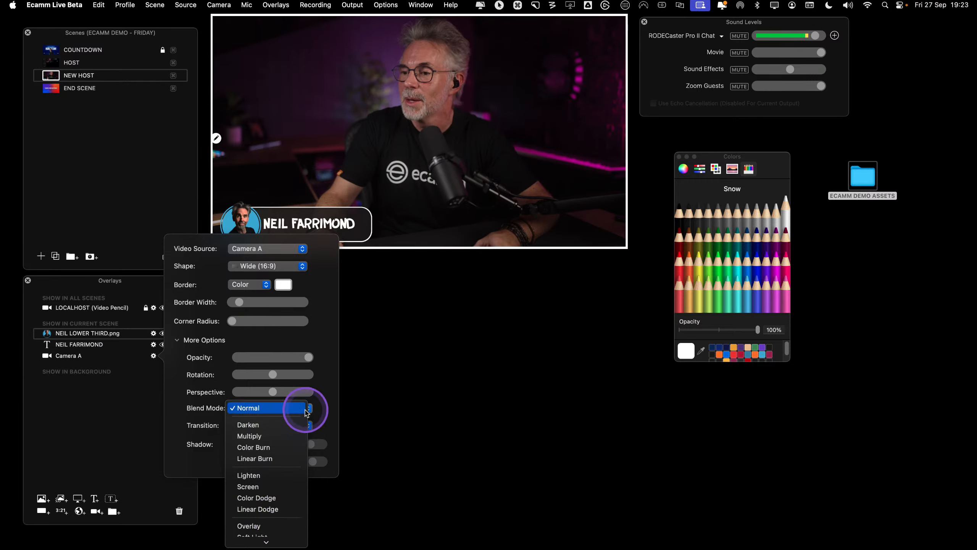
left_click(318, 408)
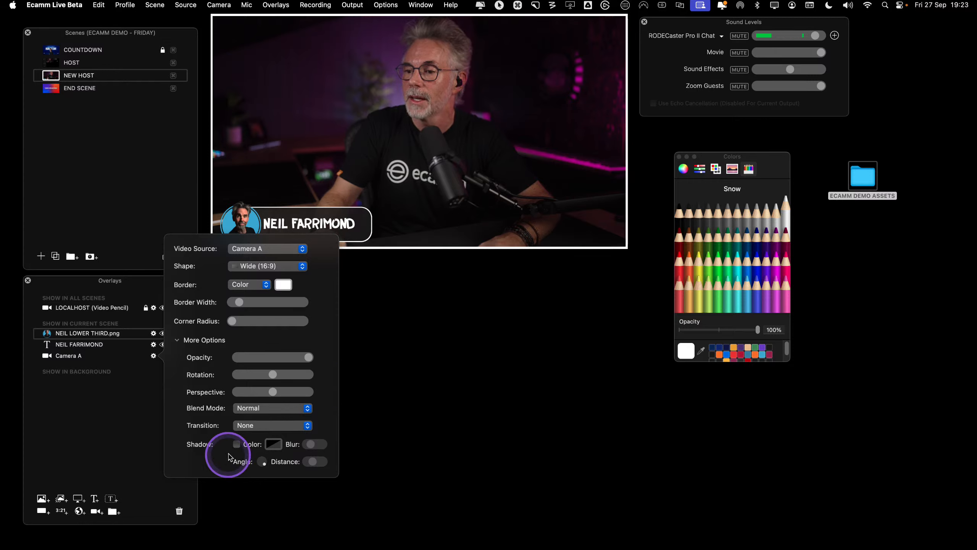
left_click(153, 356)
mouse_move(259, 226)
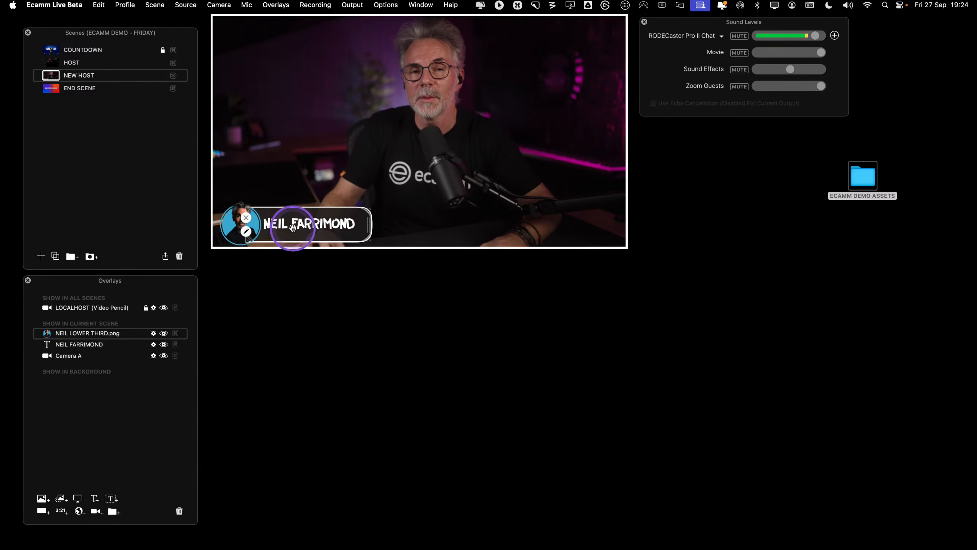
key("ctrl")
left_click(154, 344)
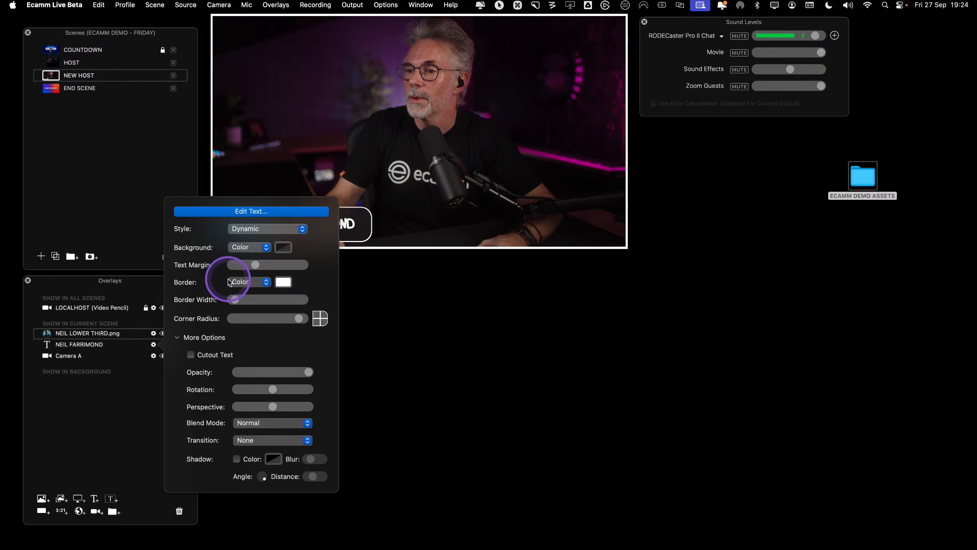
key("ctrl")
left_click(284, 282)
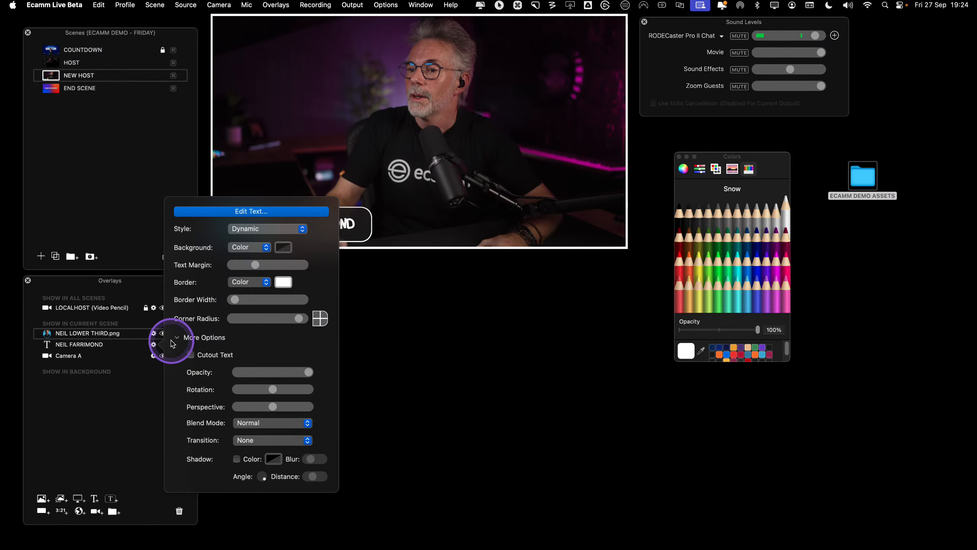
left_click(155, 345)
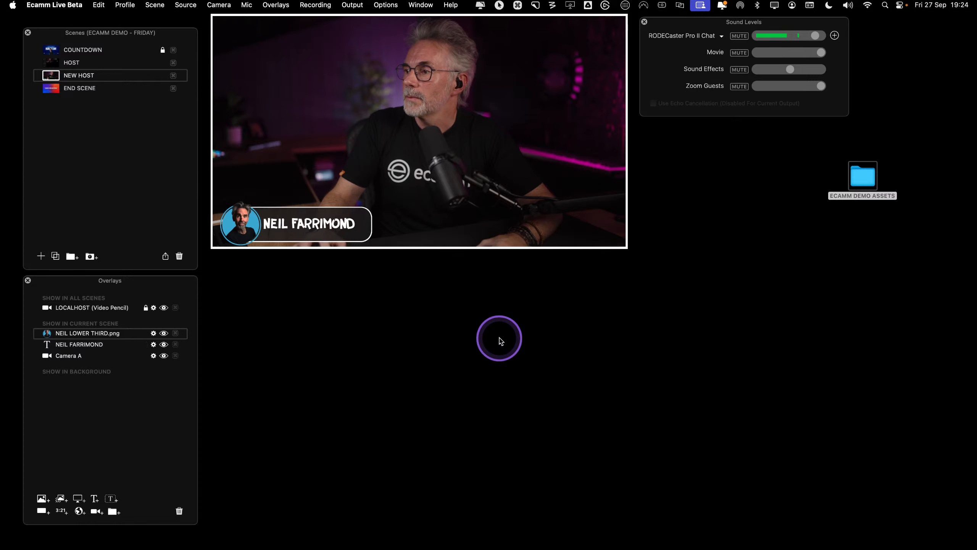
left_click(153, 345)
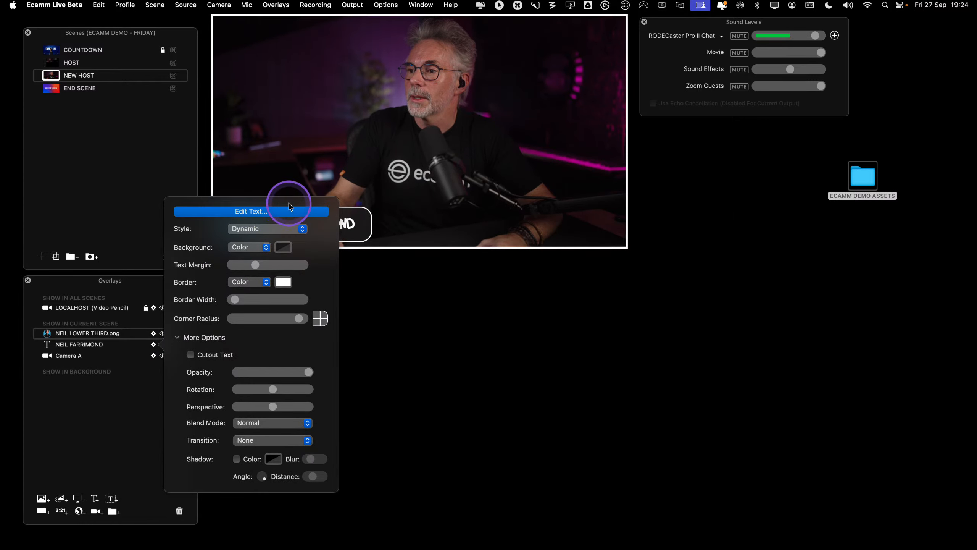
left_click(154, 346)
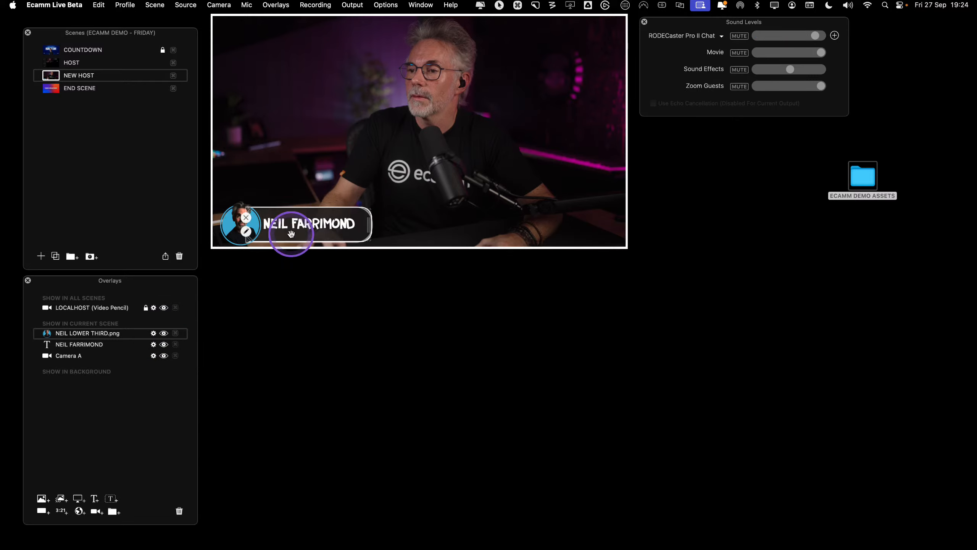
Set the name text overlay's border to a magenta sampled from the lit background in the camera picture
left_click(154, 345)
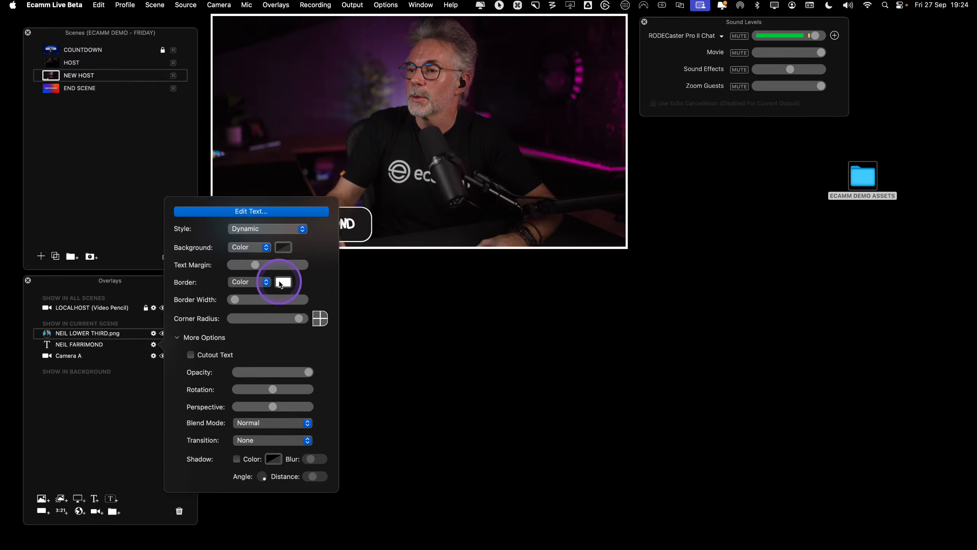
left_click(282, 282)
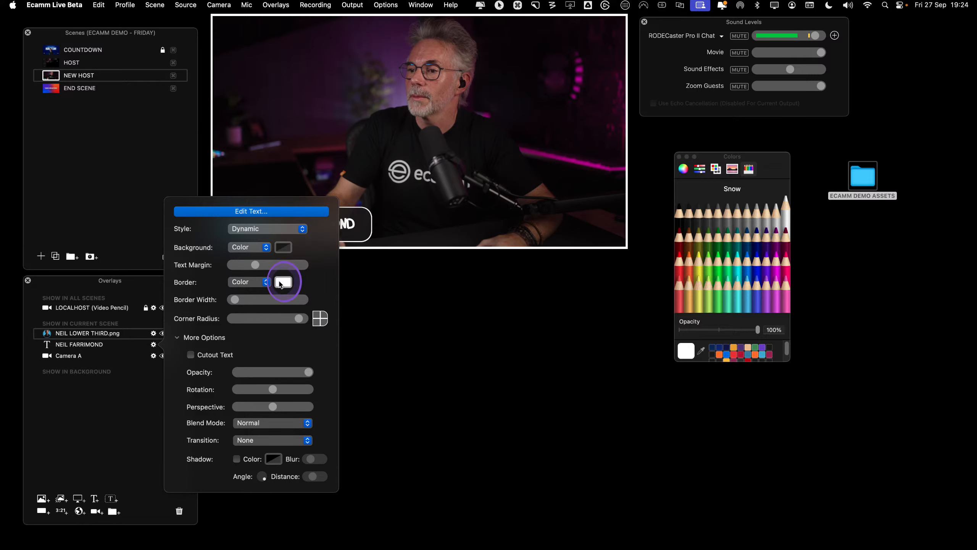
left_click(701, 352)
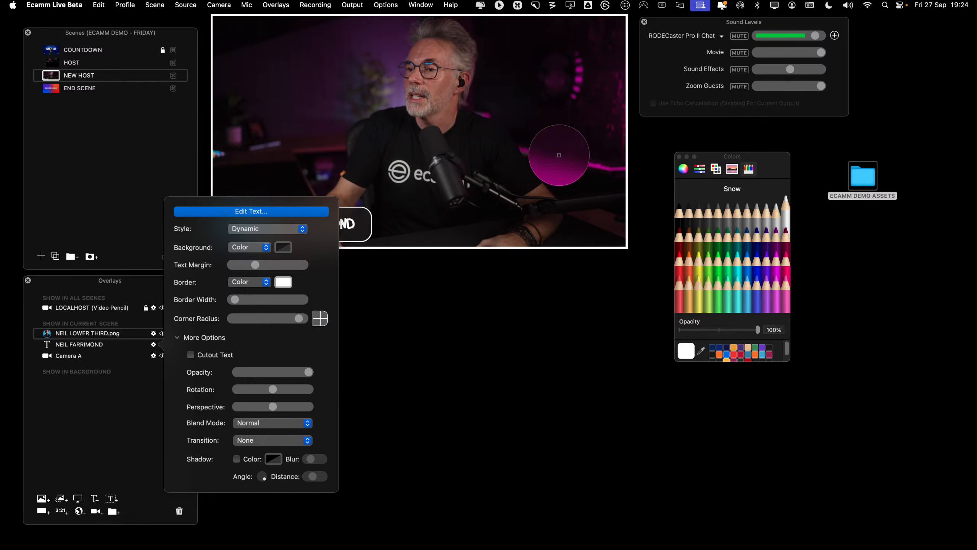
left_click(566, 159)
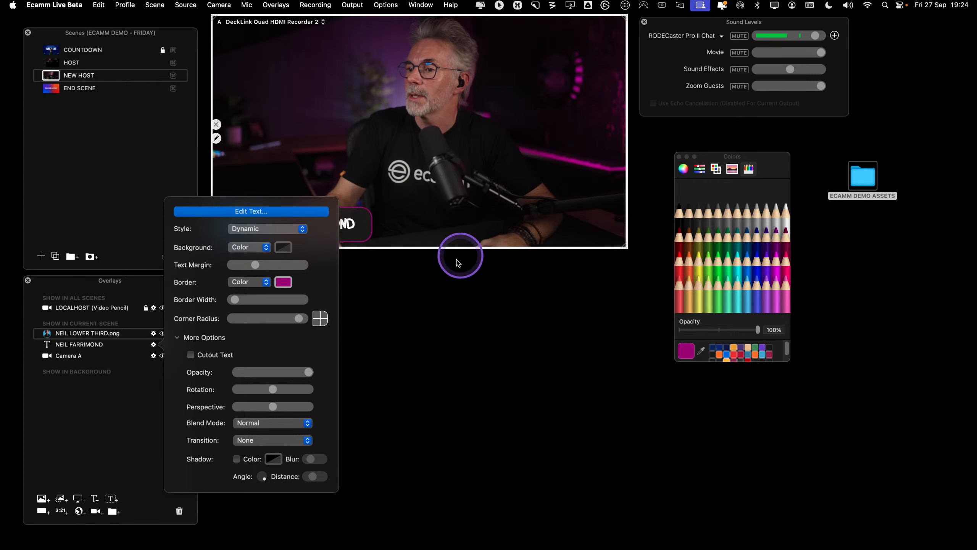
left_click(358, 300)
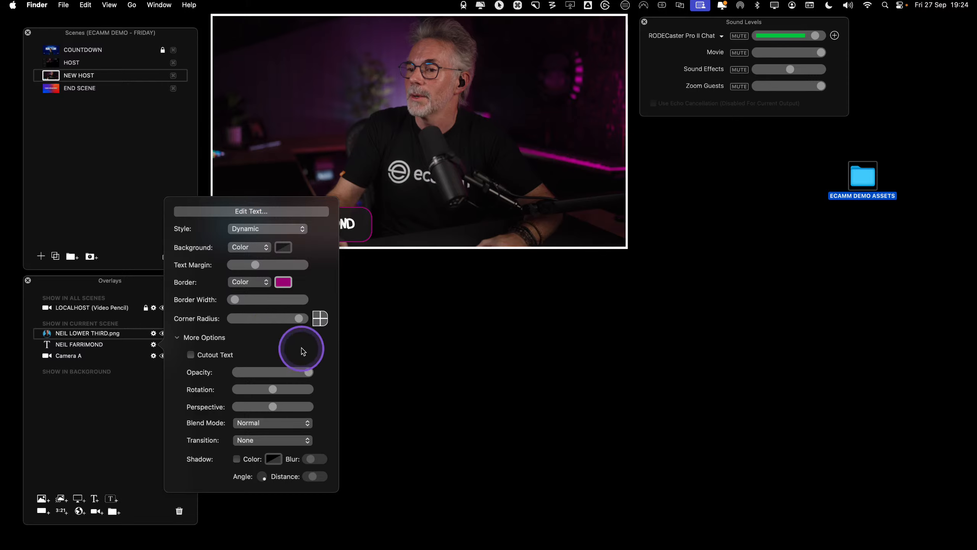
left_click(154, 344)
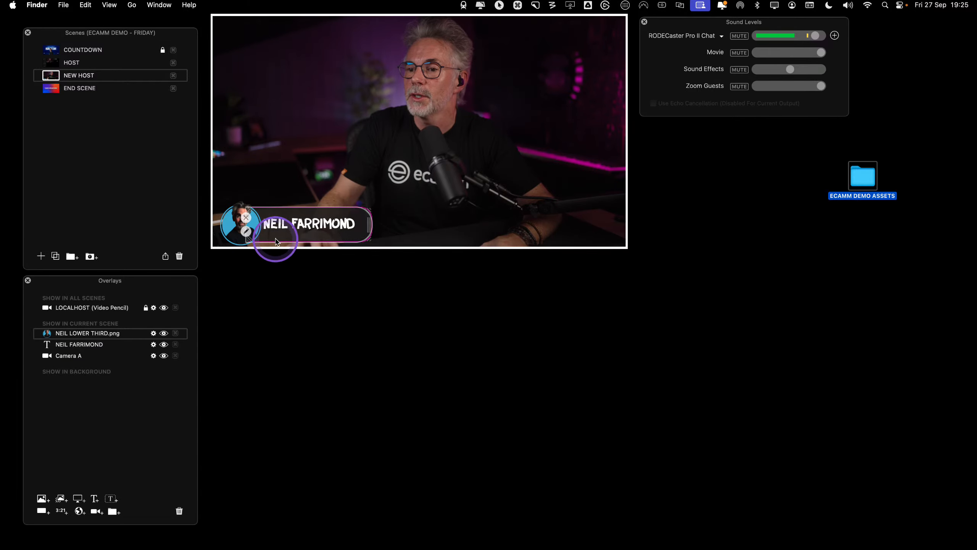
Shift the name text overlay slightly to the right and fine-tune its position beside the portrait in small nudges
left_click_drag(280, 232, 284, 232)
key("Left")
key("Down")
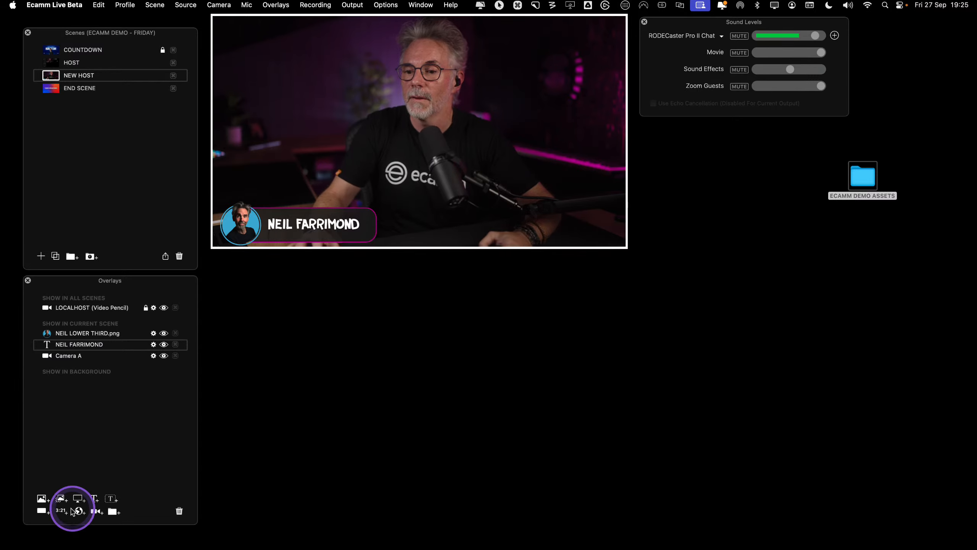
Create a new overlay group in the current scene and move the portrait image and name text overlays into it
key("ctrl")
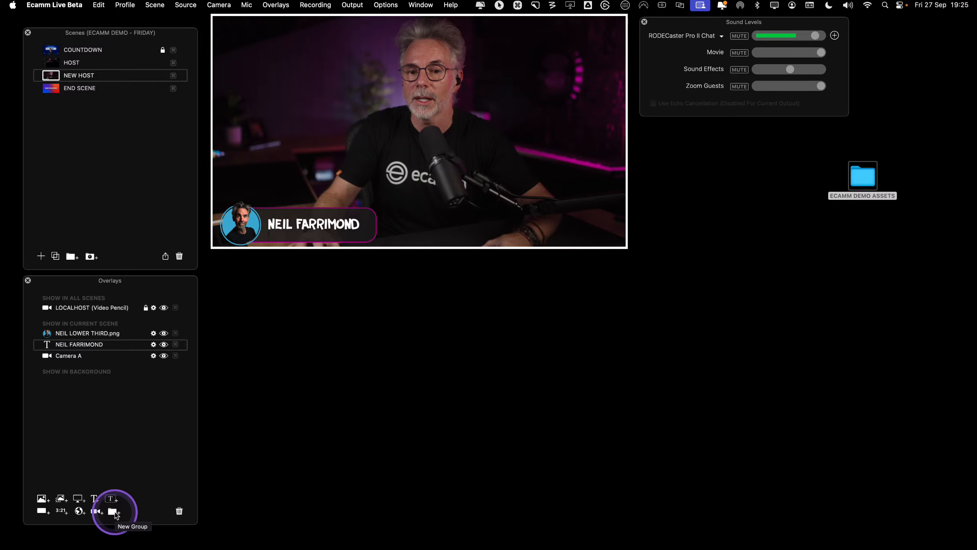
left_click(113, 512)
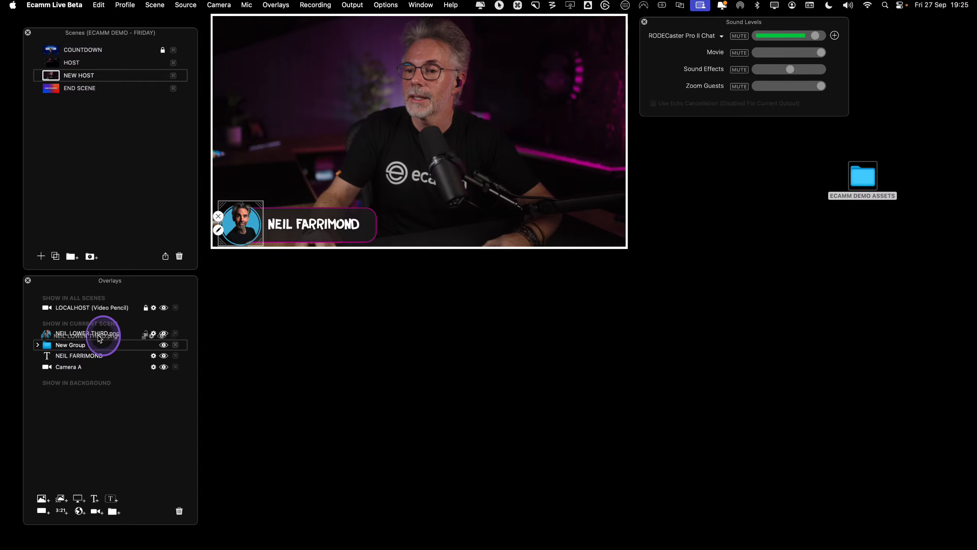
left_click_drag(96, 333, 91, 349)
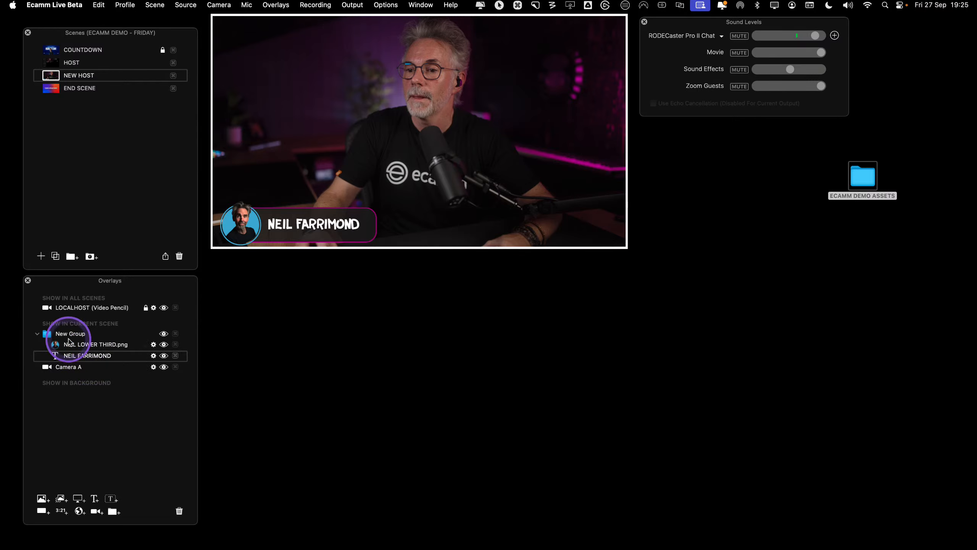
Rename the new overlay group as LOWER THIRD
left_click(68, 335)
left_click(67, 336)
type("L")
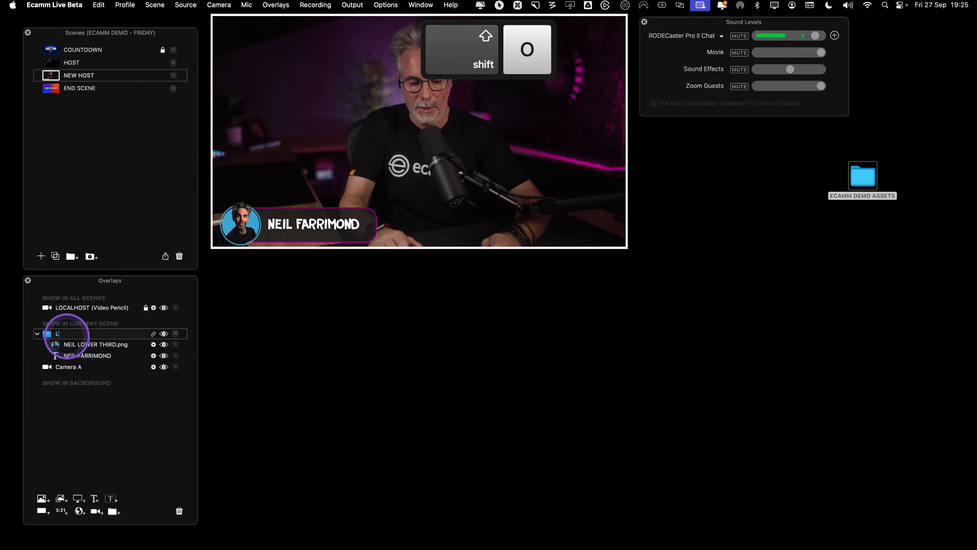
type("OWER THIRD")
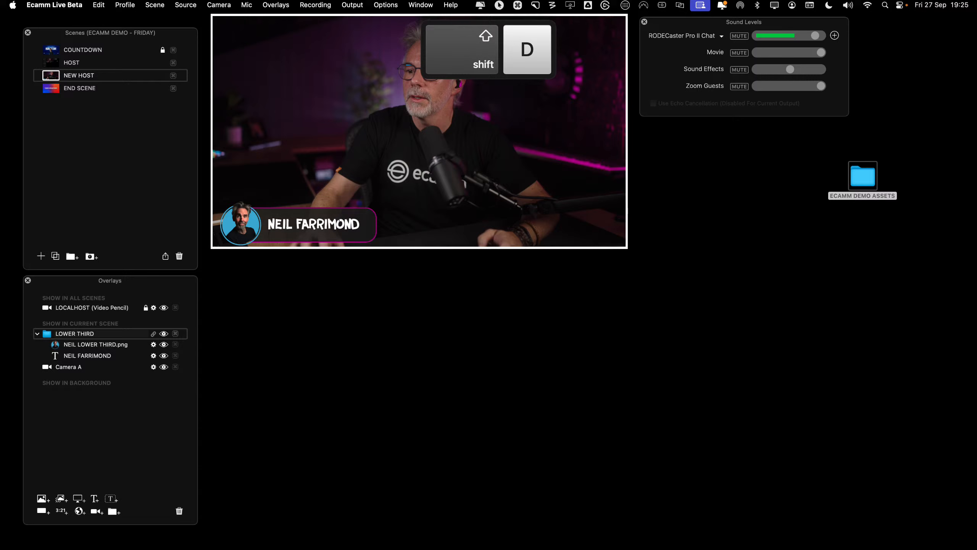
left_click(92, 421)
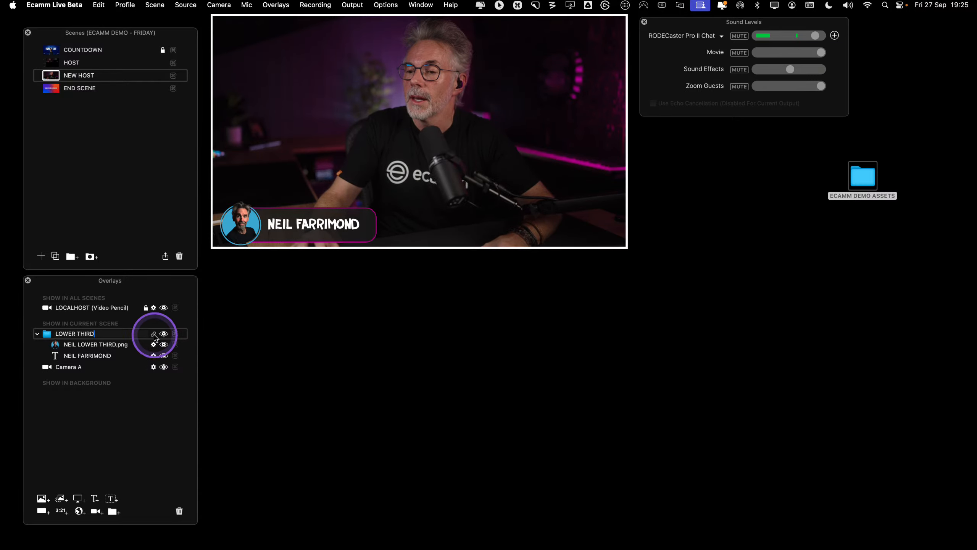
Link the LOWER THIRD group's overlays and move the linked portrait and name slightly upward in the preview
key("ctrl")
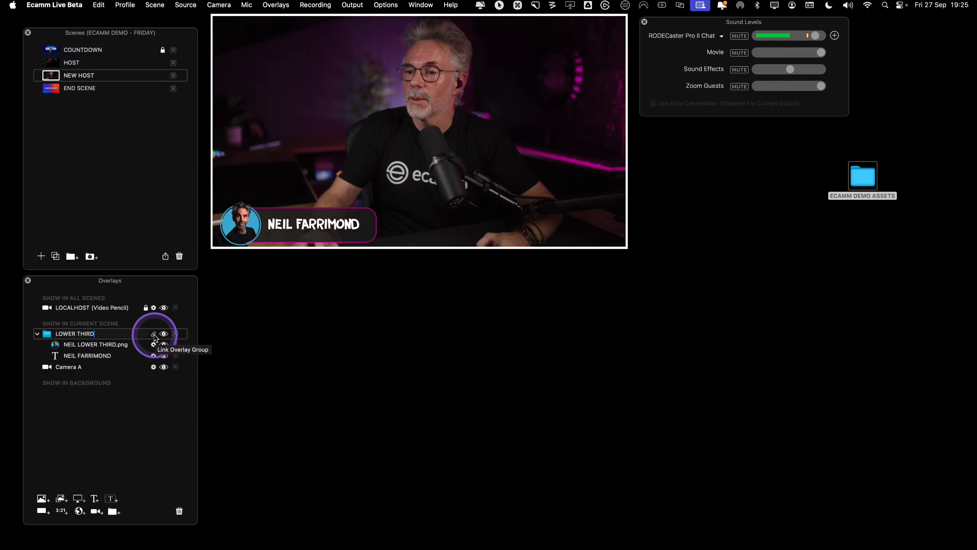
left_click(153, 334)
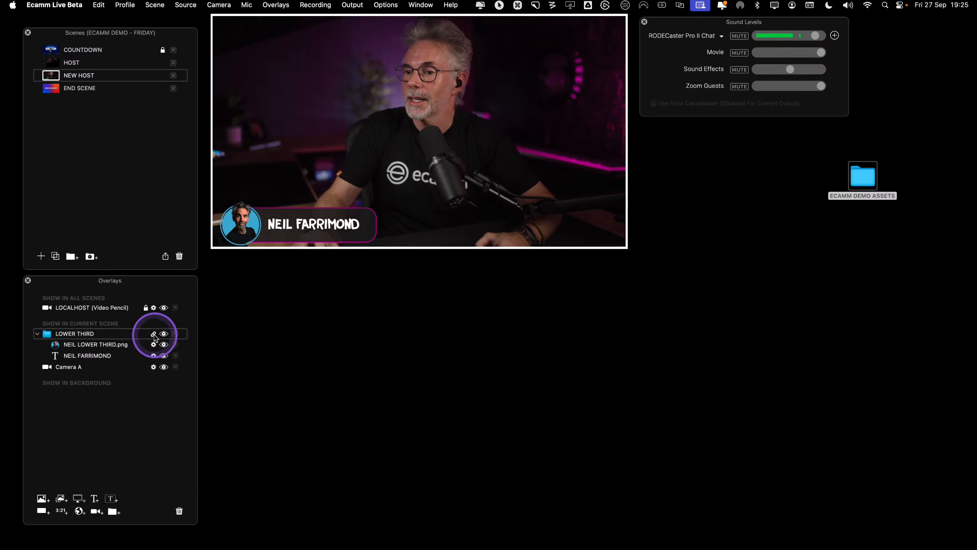
mouse_move(328, 221)
left_mouse_down()
mouse_move(343, 210)
mouse_move(325, 216)
left_mouse_up()
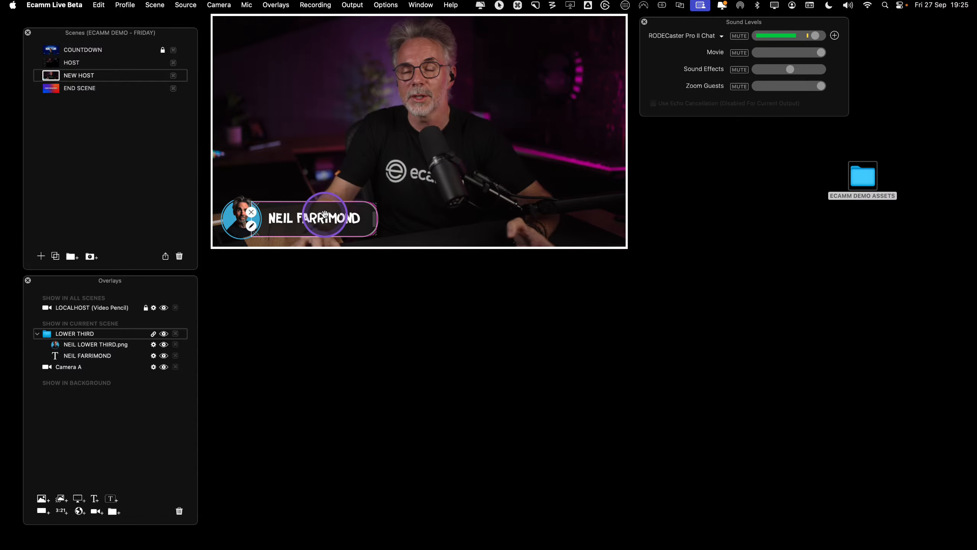
Nudge the linked lower third very slightly in the NEW HOST preview
left_click_drag(325, 216, 323, 217)
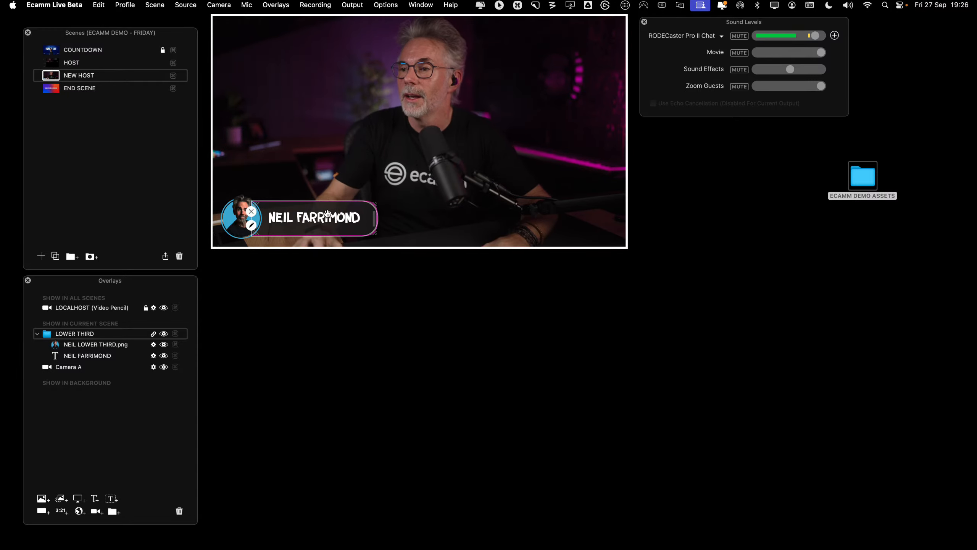
left_click_drag(325, 214, 324, 216)
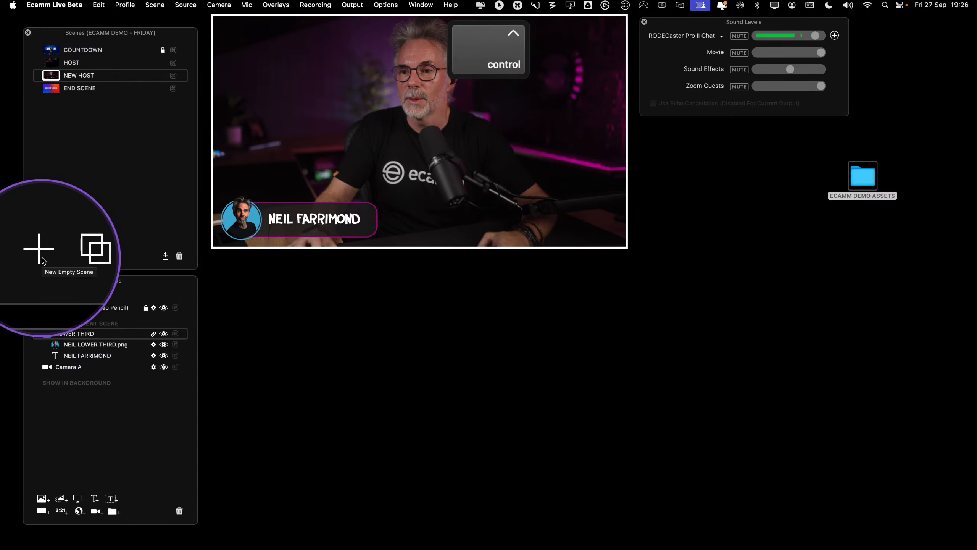
Create a new empty scene named HOST & GUEST
left_click(41, 258)
left_click(113, 149)
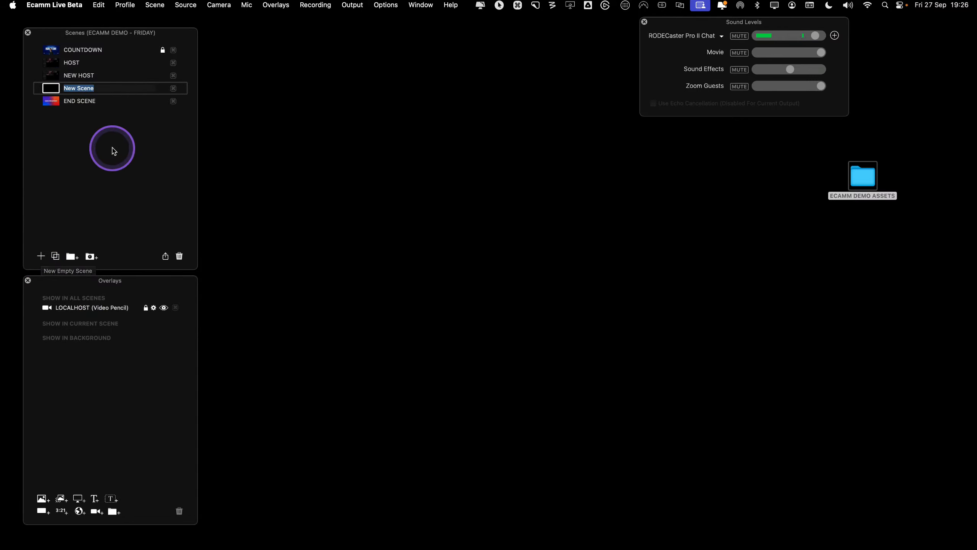
type("HO")
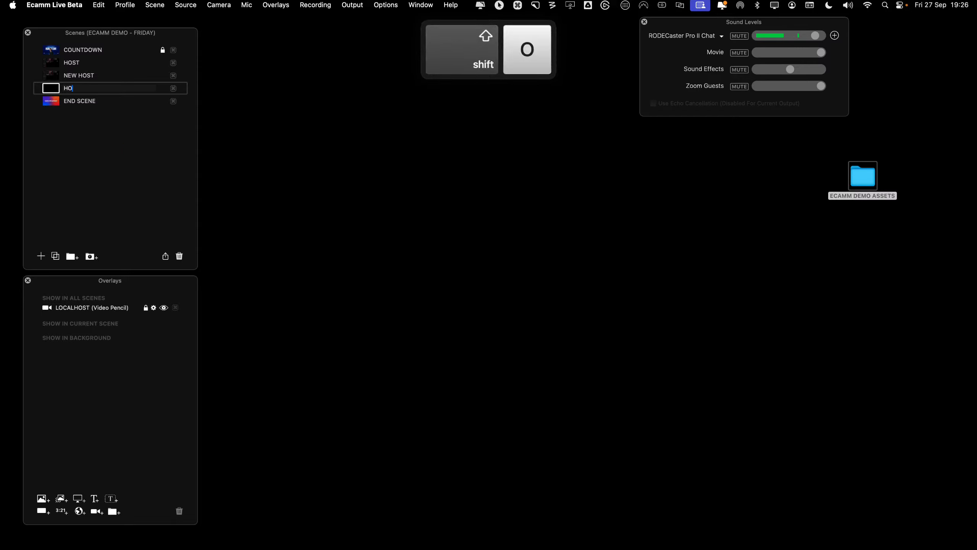
type("ST & GUEST")
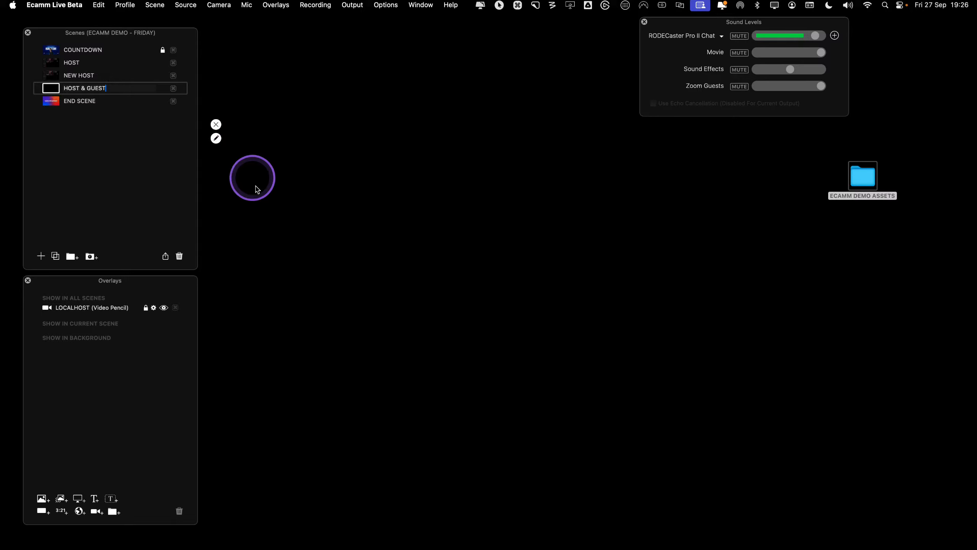
left_click(258, 192)
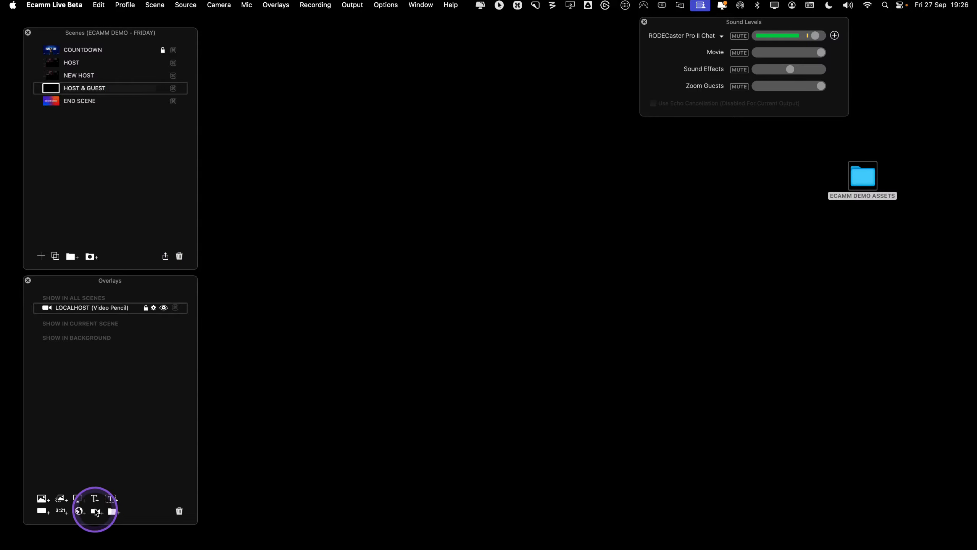
Add a camera overlay to the HOST & GUEST scene and set its video source to Camera A
left_click(96, 511)
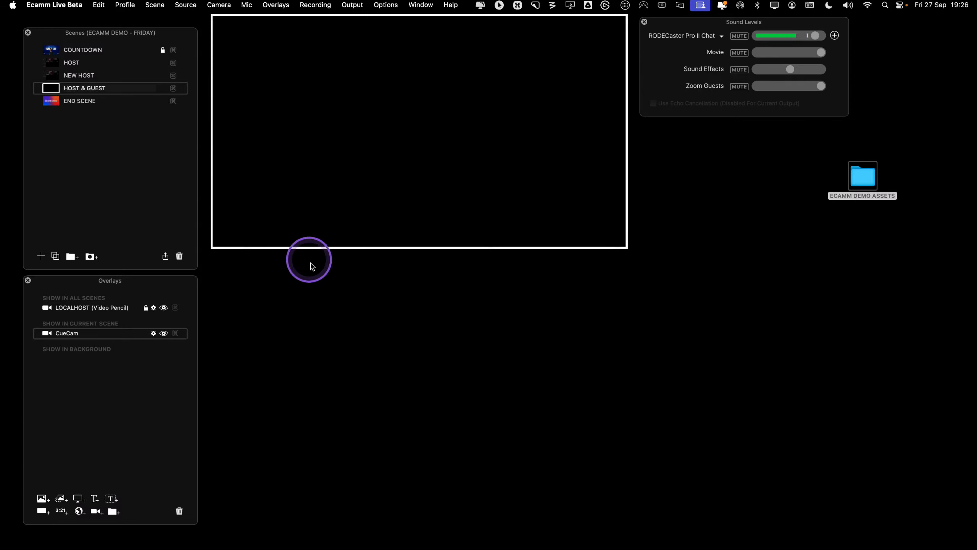
left_click(154, 333)
left_click(264, 230)
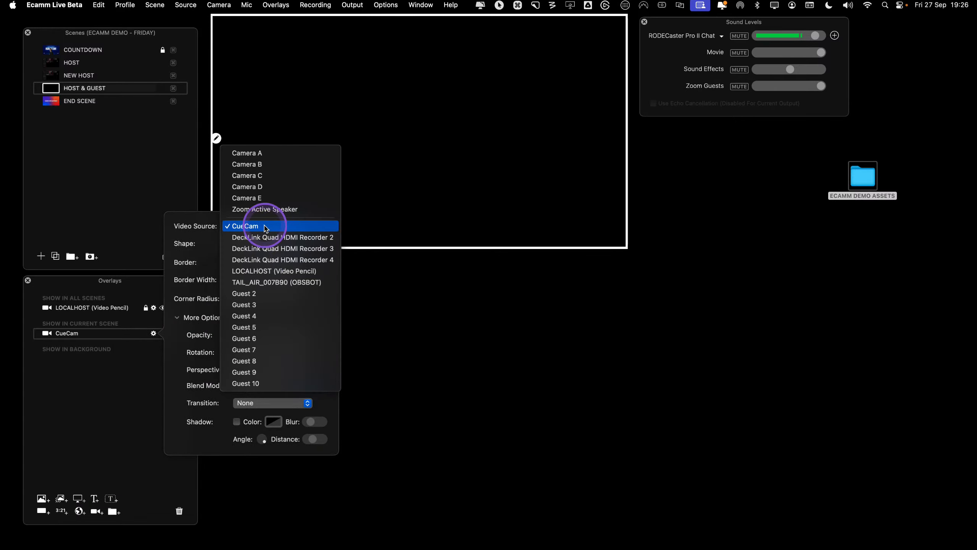
left_click(308, 152)
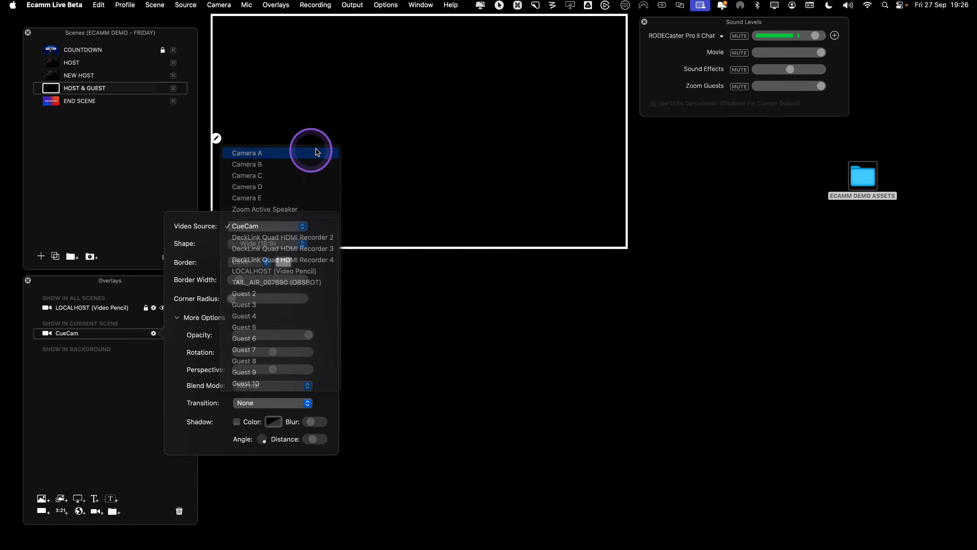
Shrink the Camera A overlay to roughly half the scene's width and shift it toward the upper left of the canvas
scroll(380, 149, "down", 6)
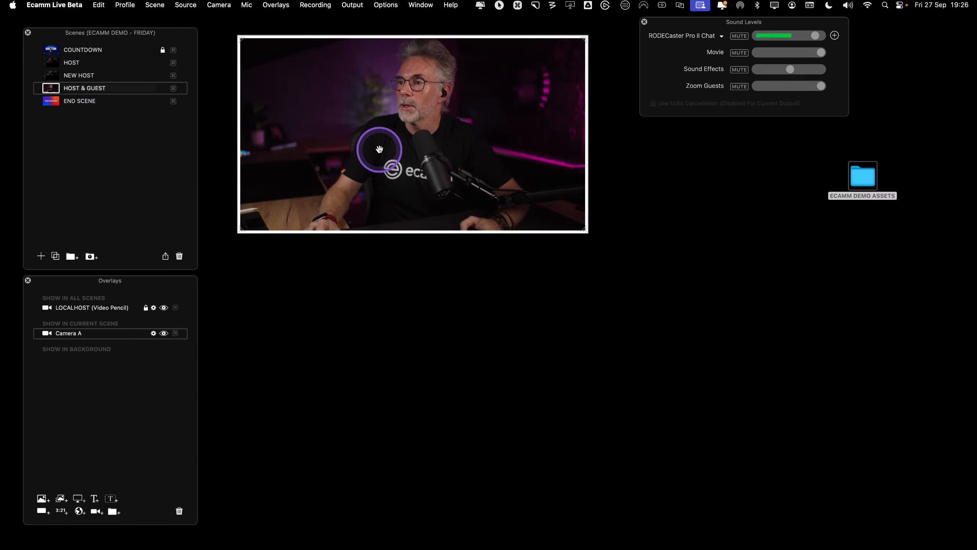
scroll(379, 150, "up", 1)
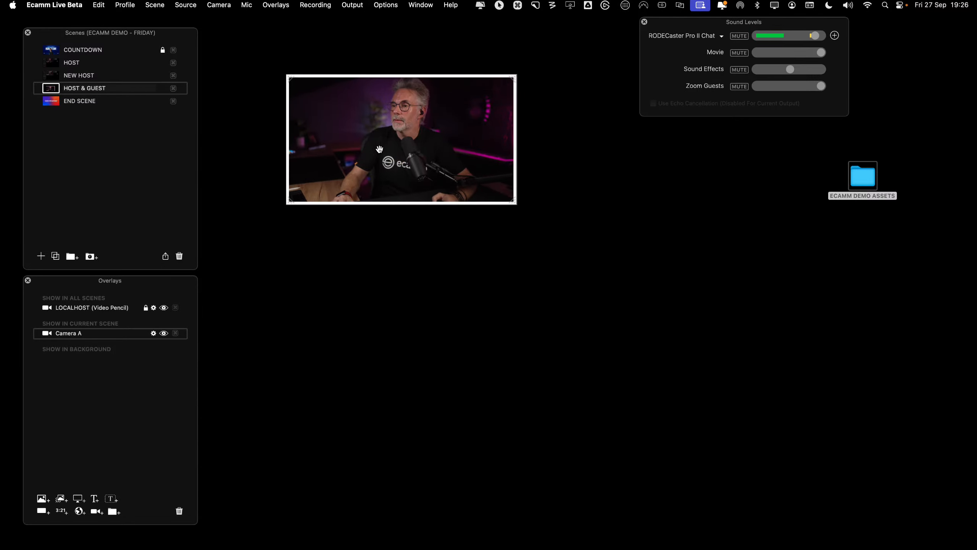
left_click_drag(379, 150, 356, 140)
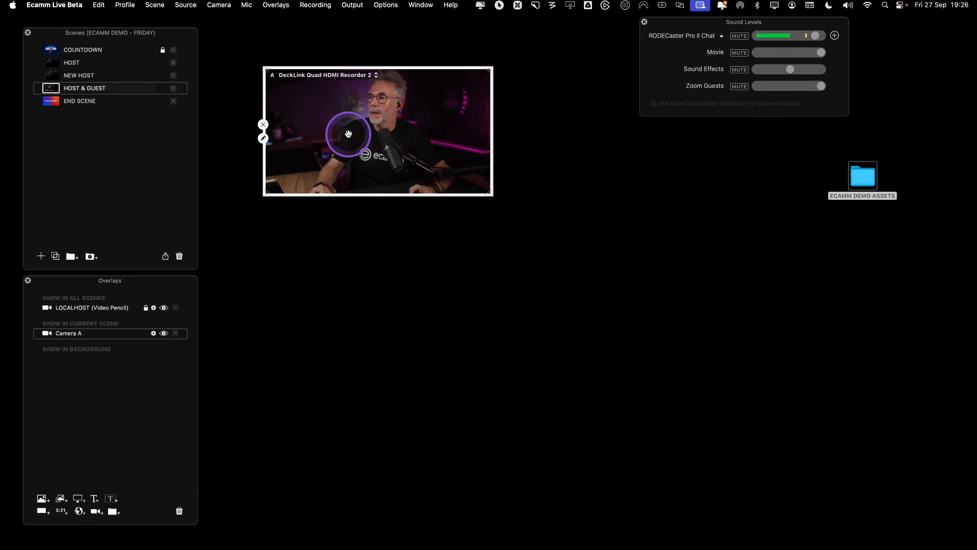
Preview BACKGROUND 2.png from the IMAGES folder in ECAMM DEMO ASSETS, then add it to the HOST & GUEST scene and close the Finder window
double_click(841, 172)
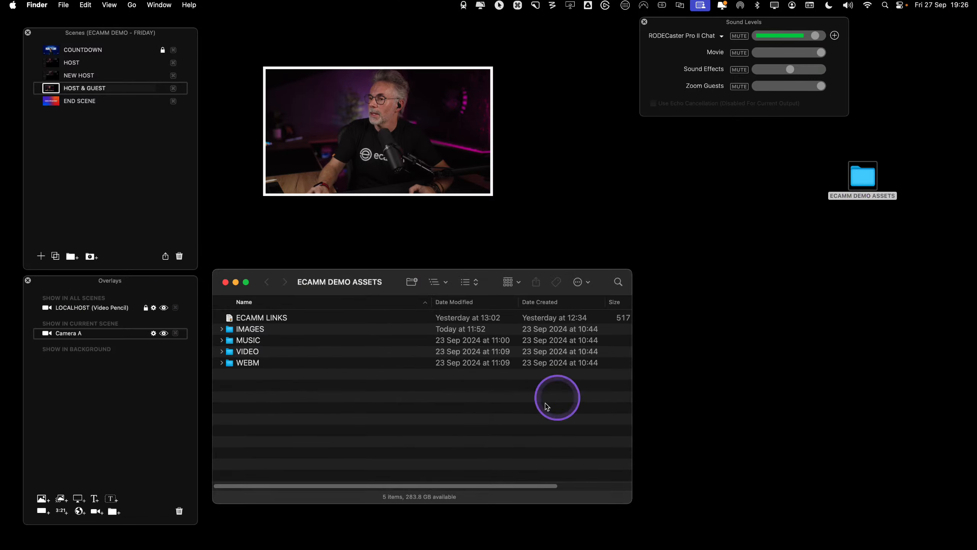
double_click(276, 328)
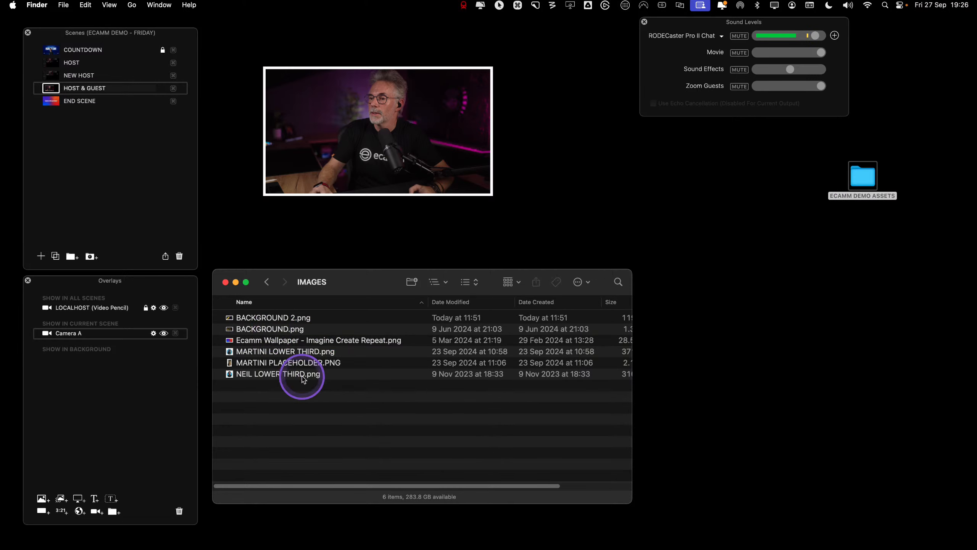
left_click(294, 318)
key("space")
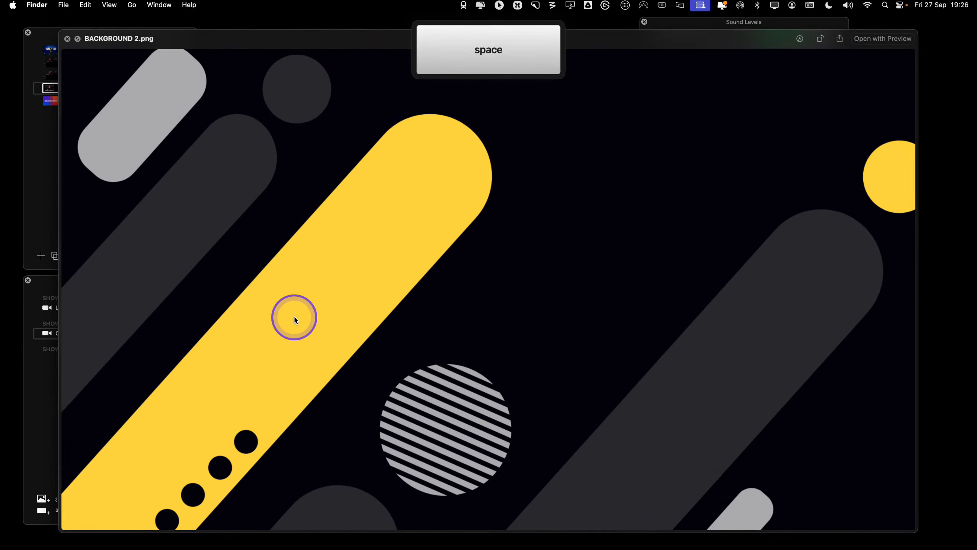
key("space")
left_click_drag(295, 319, 306, 230)
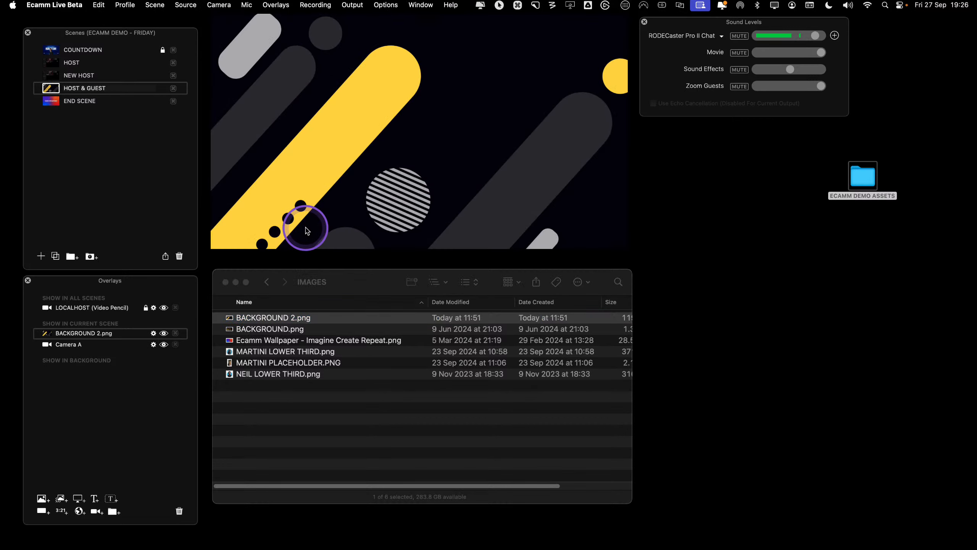
left_click(226, 282)
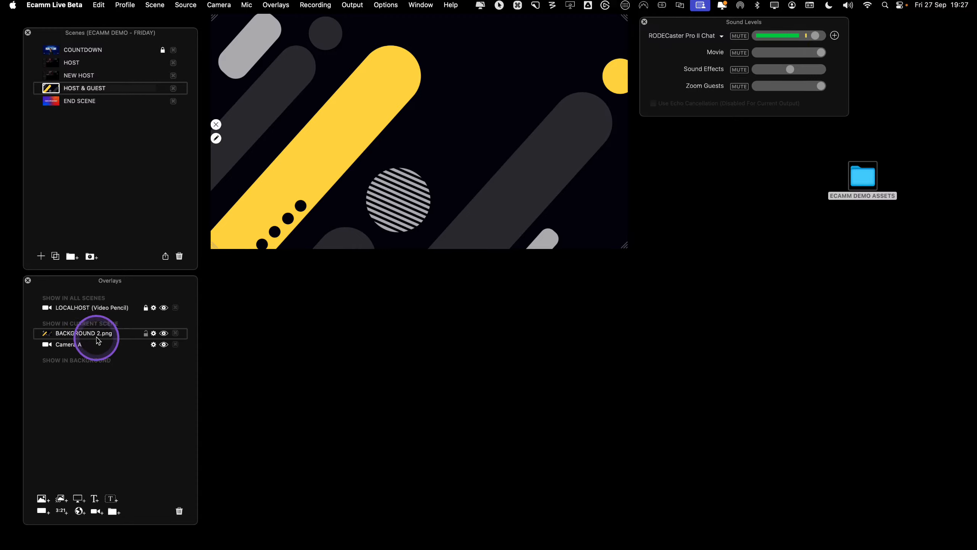
Move BACKGROUND 2.png beneath Camera A in the overlay order and reposition the camera picture over it
left_click_drag(97, 339, 94, 352)
left_click_drag(413, 127, 361, 138)
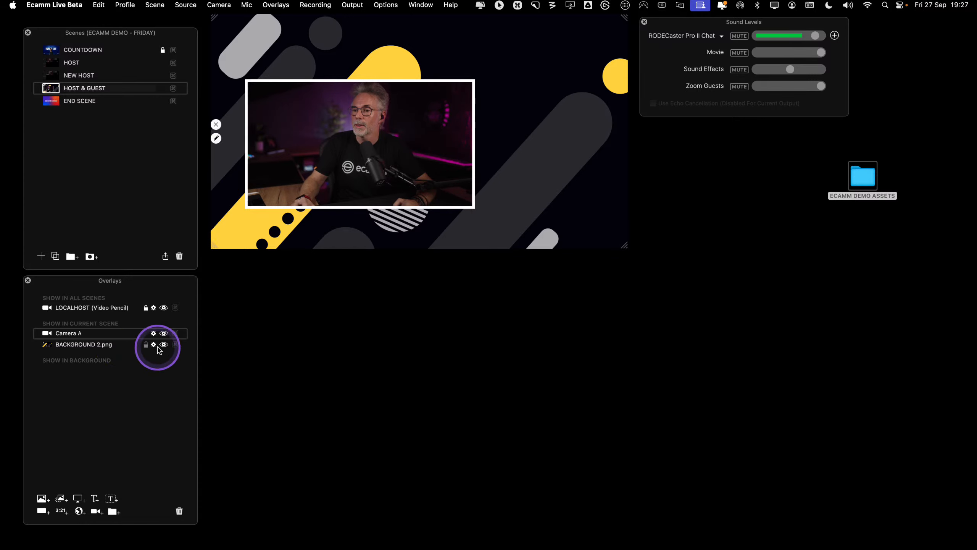
Lock the BACKGROUND 2.png overlay and move the Camera A picture slightly up and to the left
key("ctrl")
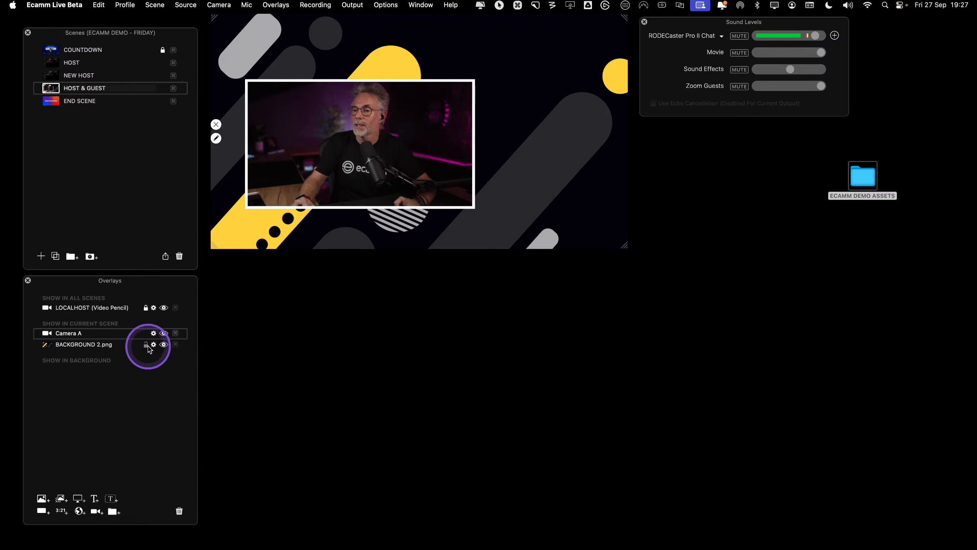
left_click_drag(403, 170, 348, 140)
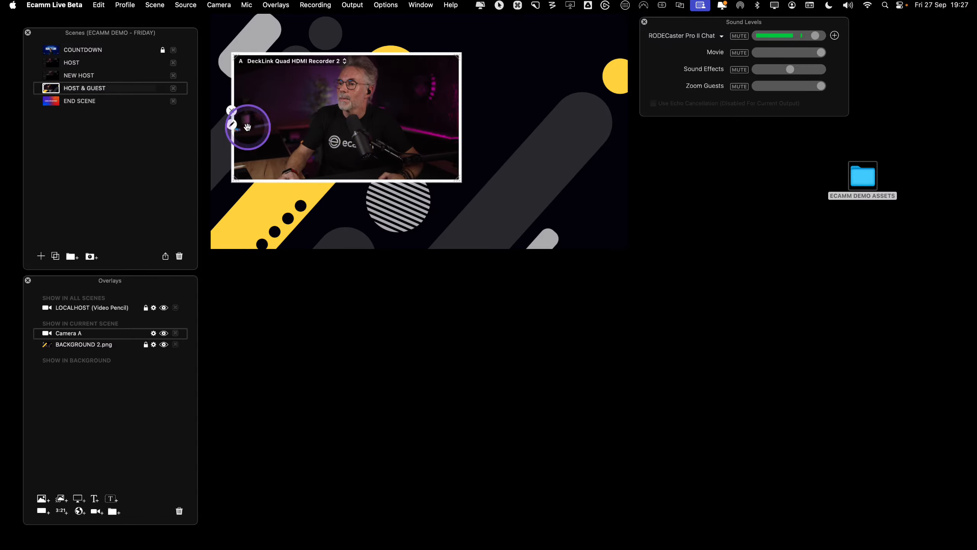
key("ctrl")
Try the Squircle shape on the Camera A overlay, then set its shape to Tall (9:16)
left_click(231, 124)
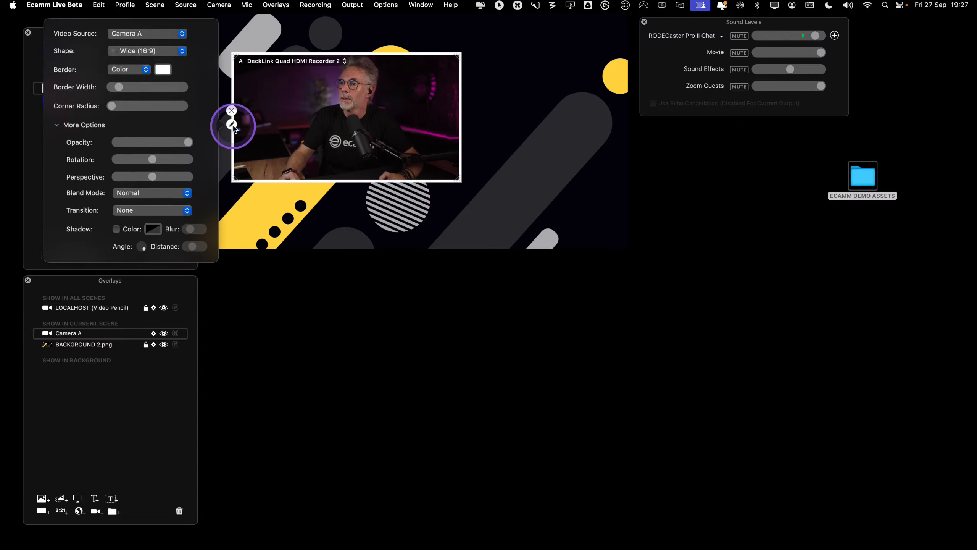
key("ctrl")
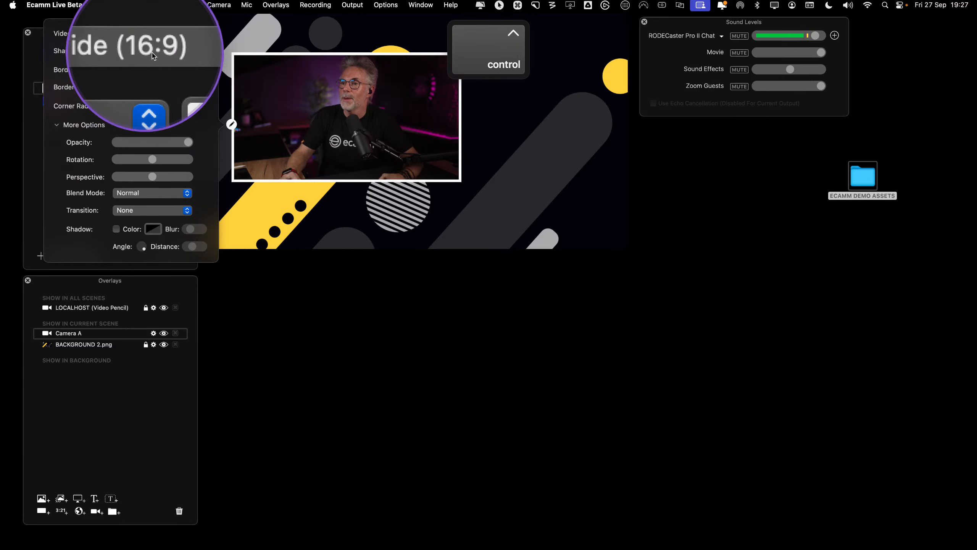
left_click(173, 53)
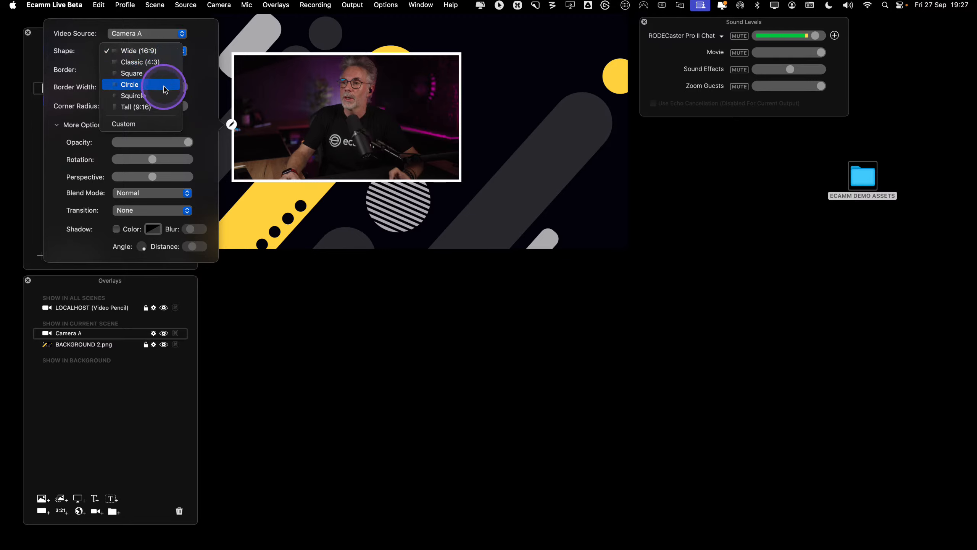
left_click(165, 100)
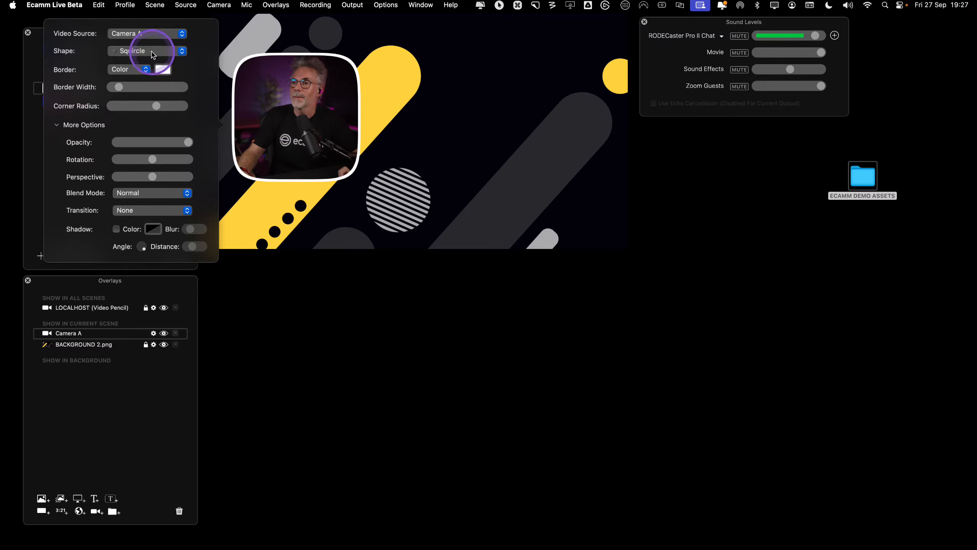
left_click(152, 53)
left_click(150, 63)
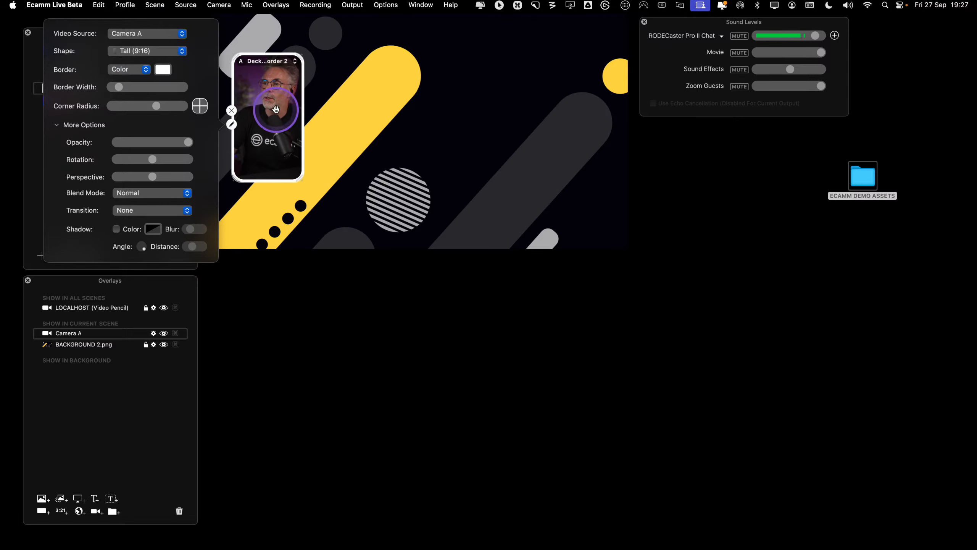
Set the Camera A overlay's shape to Custom and enlarge it into a wider, taller portrait frame
left_click(165, 56)
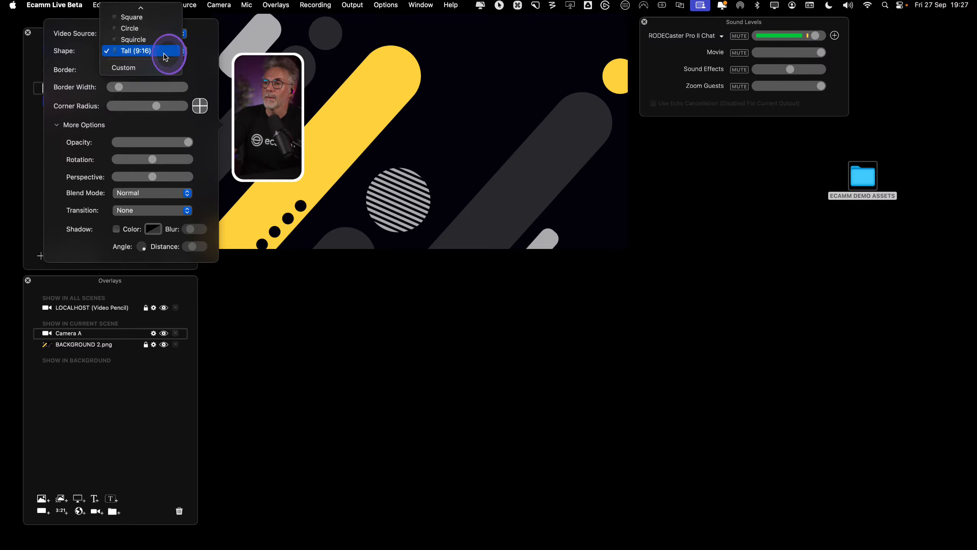
left_click(162, 67)
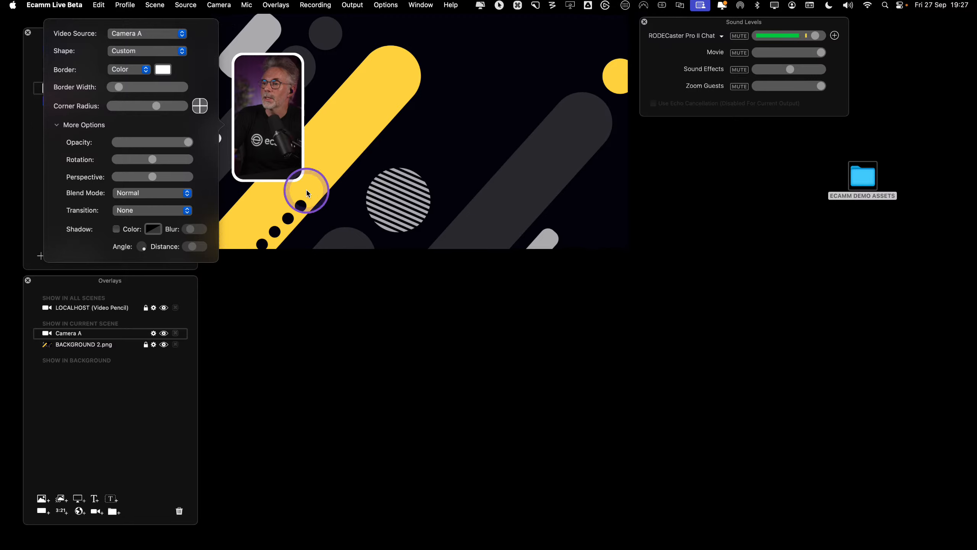
left_click_drag(296, 175, 348, 227)
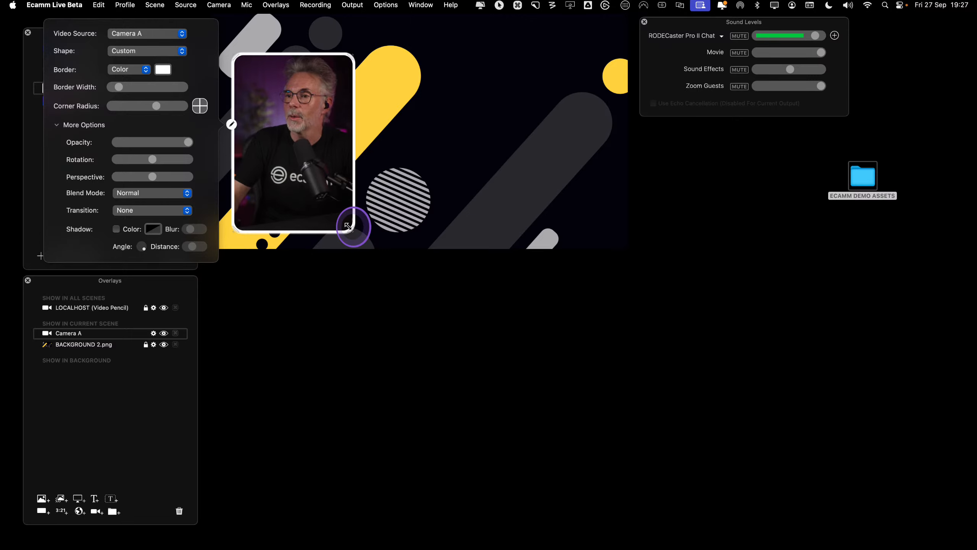
left_click(348, 226)
Reduce the corner radius of the Camera A overlay and move the frame up and slightly to the right
left_click(232, 150)
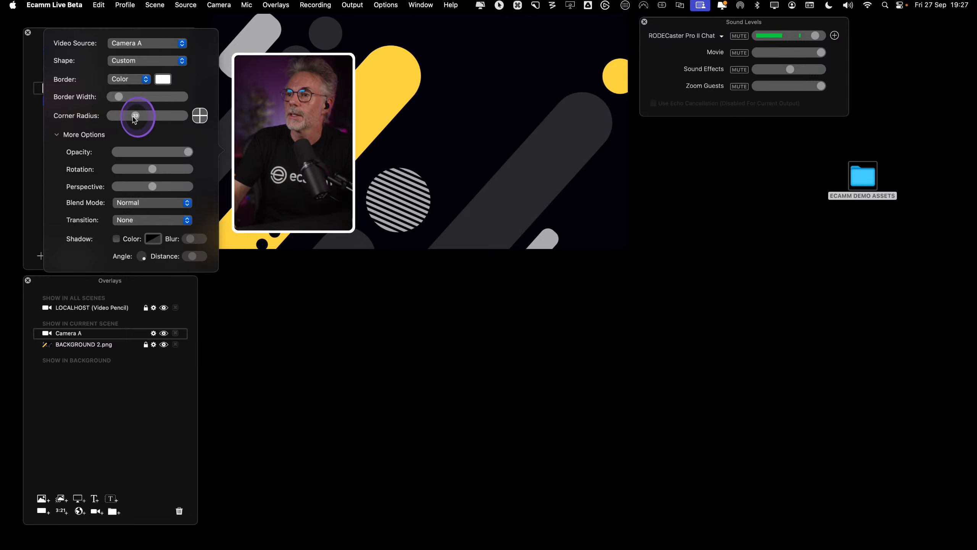
left_click_drag(301, 175, 323, 151)
left_click(316, 299)
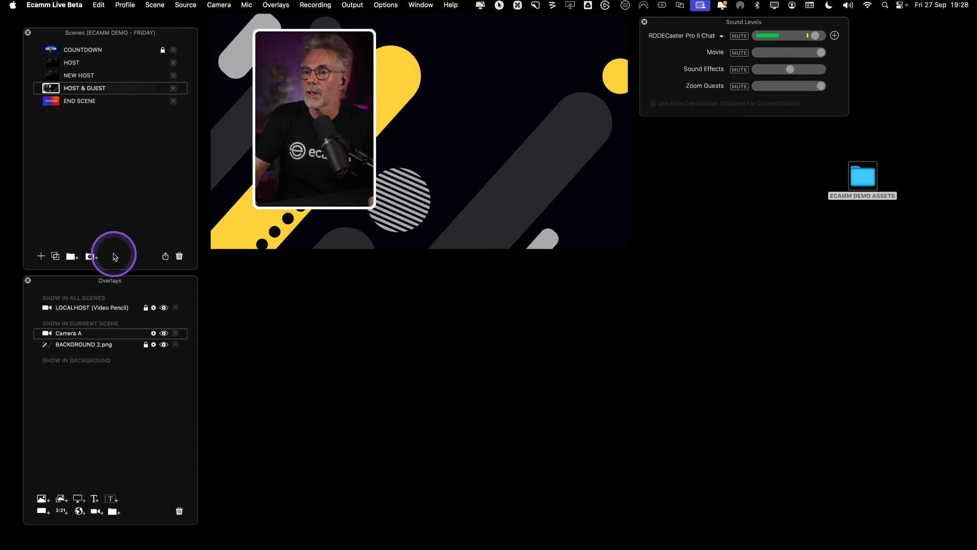
Copy the LOWER THIRD overlay group from the NEW HOST scene into the HOST & GUEST scene
left_click(53, 77)
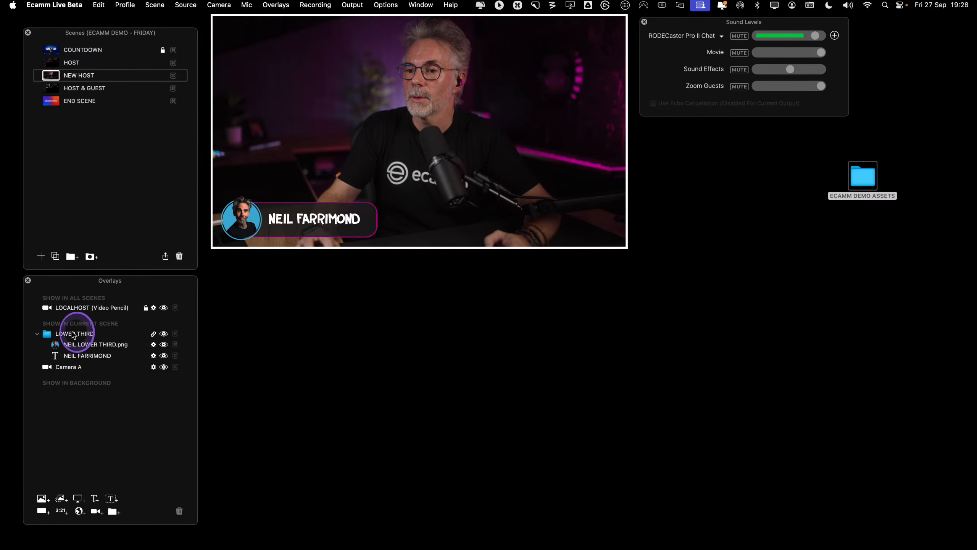
left_click(73, 334)
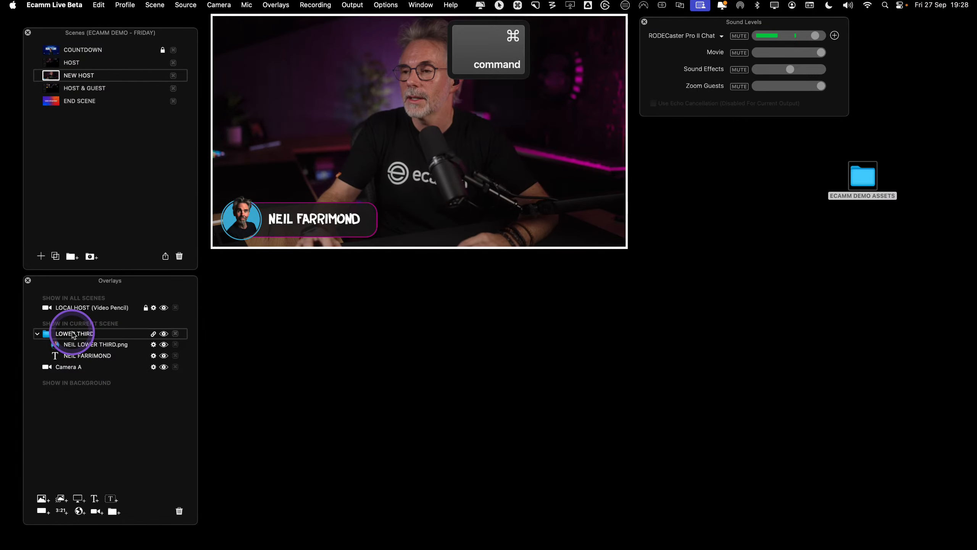
key("super+c")
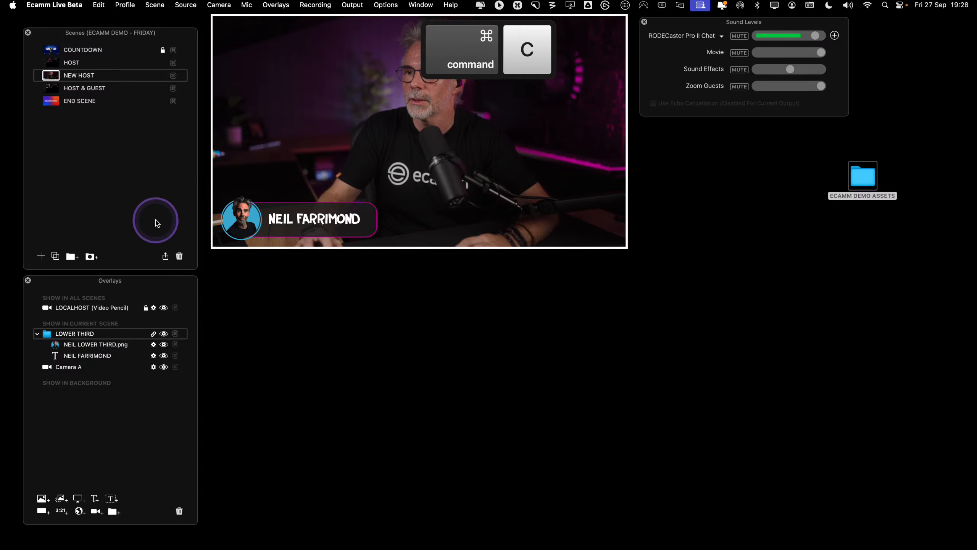
left_click(49, 88)
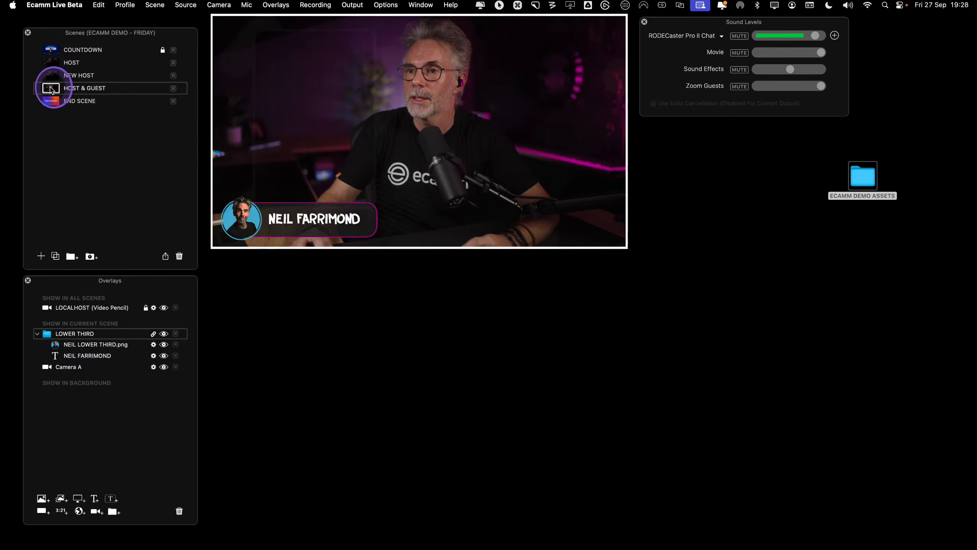
key("super+v")
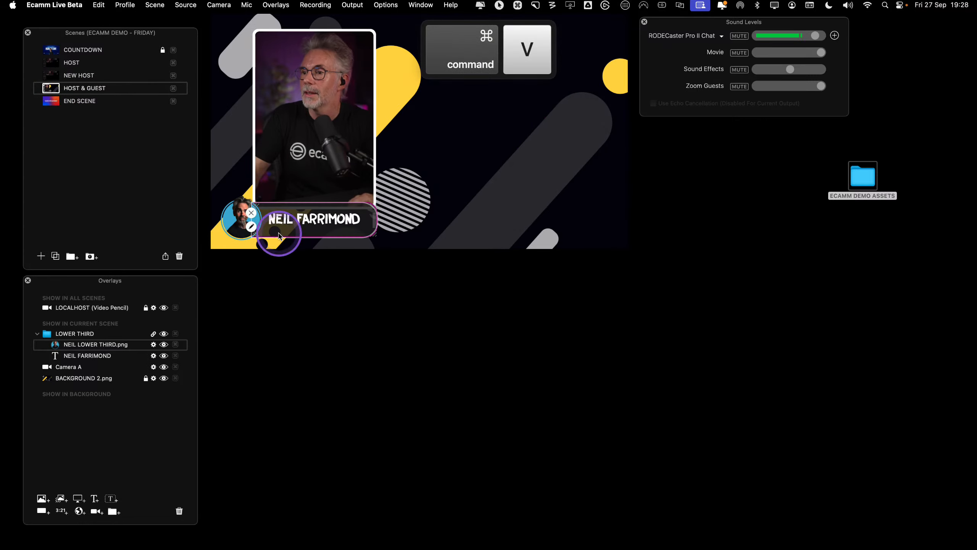
Move the lower third up over the camera frame and set its name text's background to the Lead color at 100% opacity
left_click_drag(289, 205, 290, 198)
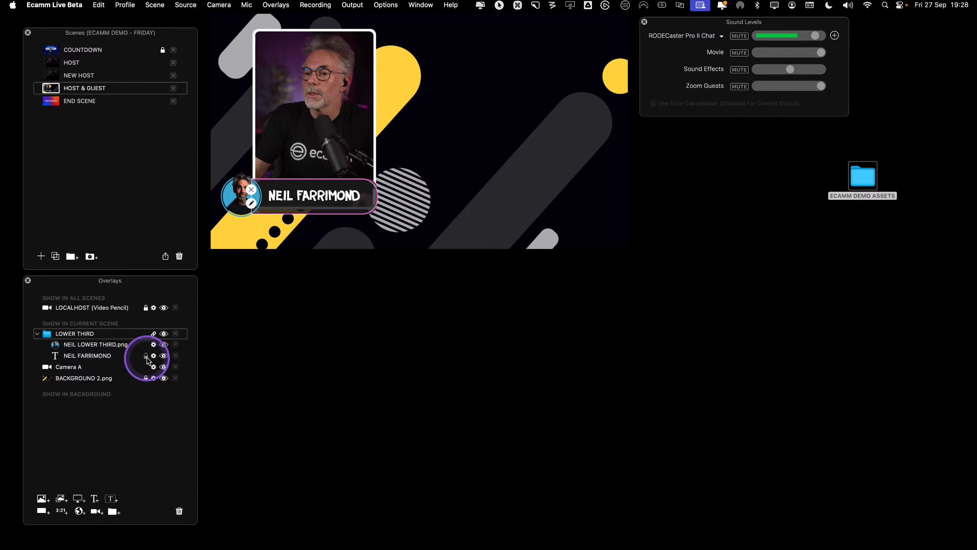
left_click(154, 356)
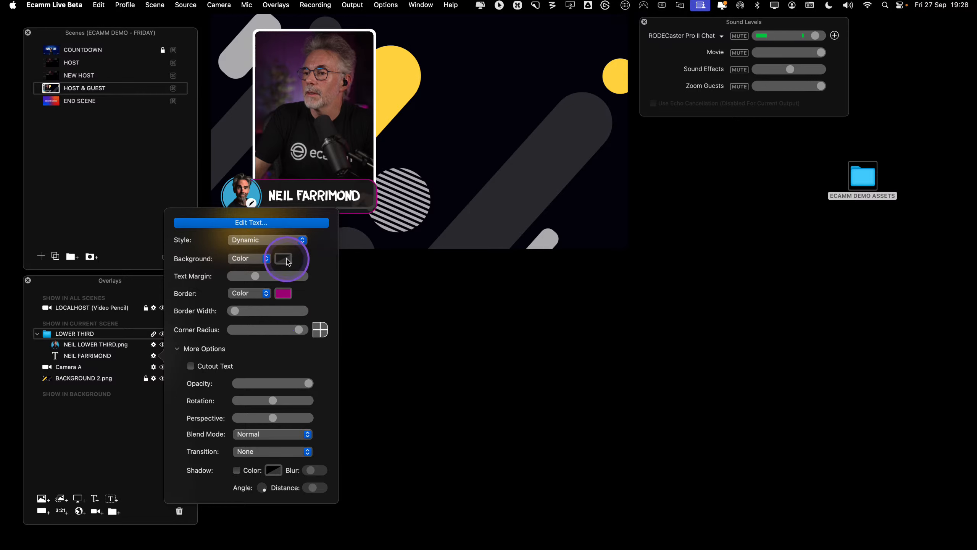
left_click(284, 259)
left_click_drag(751, 331, 777, 330)
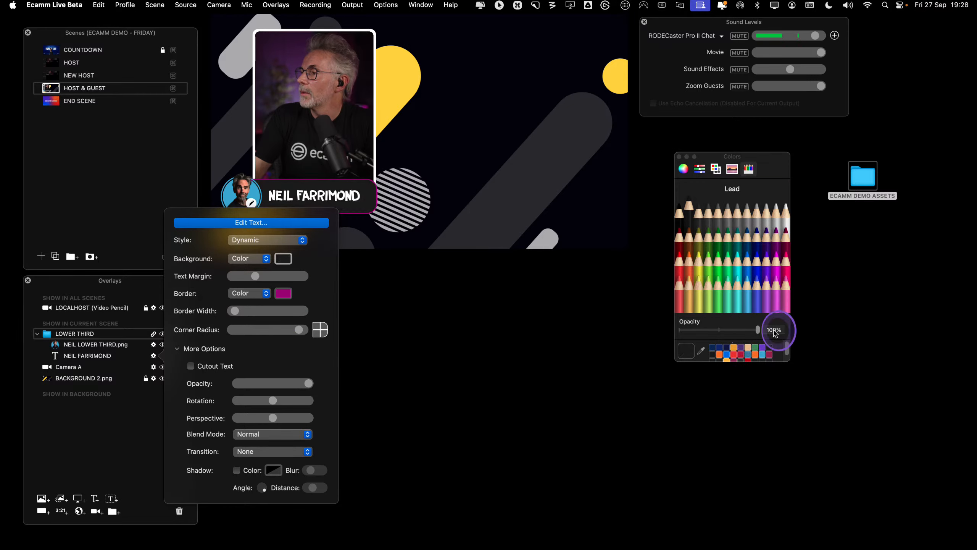
Set the name text's border color to Snow and square off the corners of its box
left_click(254, 285)
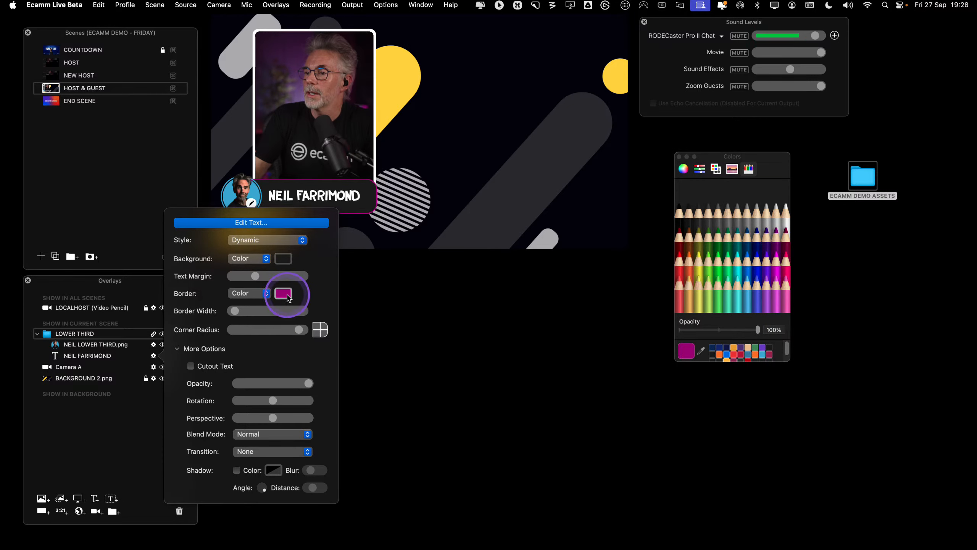
left_click(785, 222)
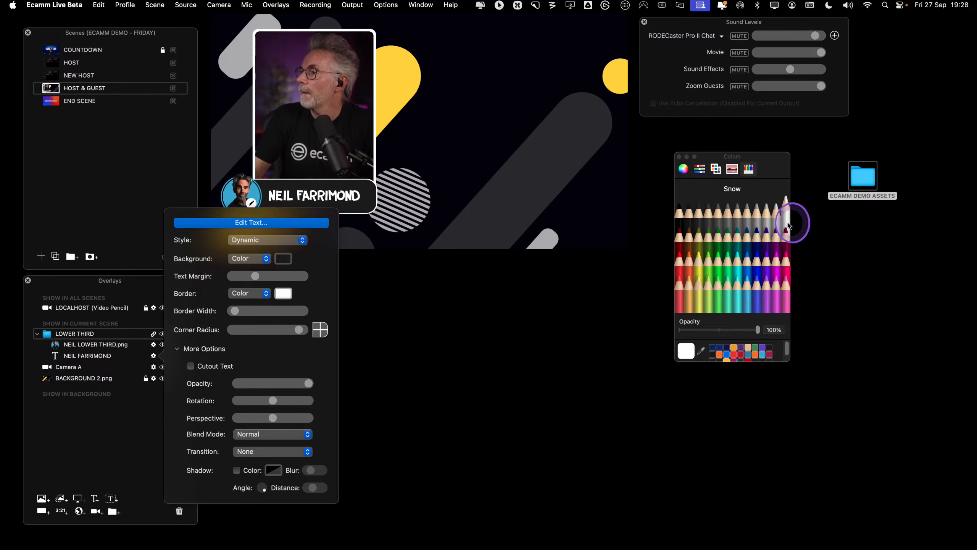
left_click(405, 342)
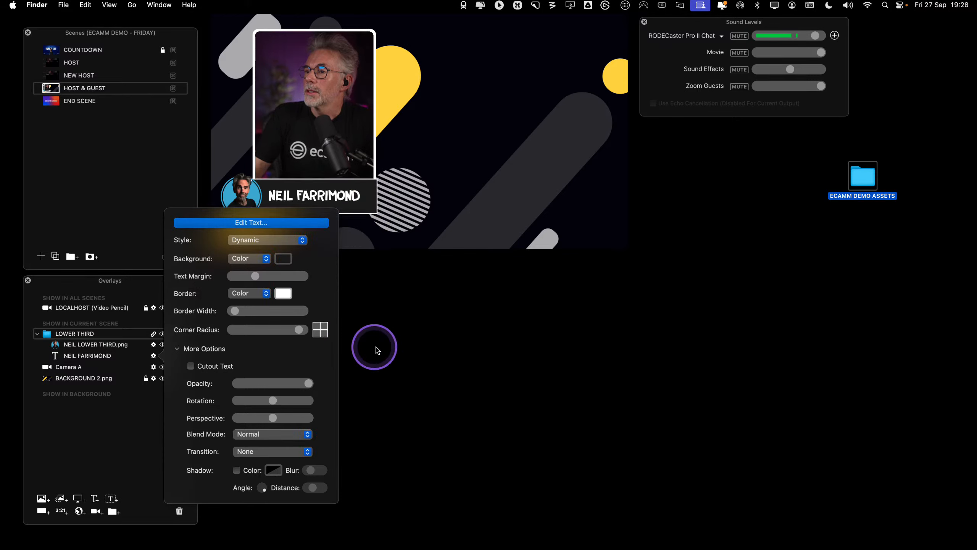
left_click(391, 324)
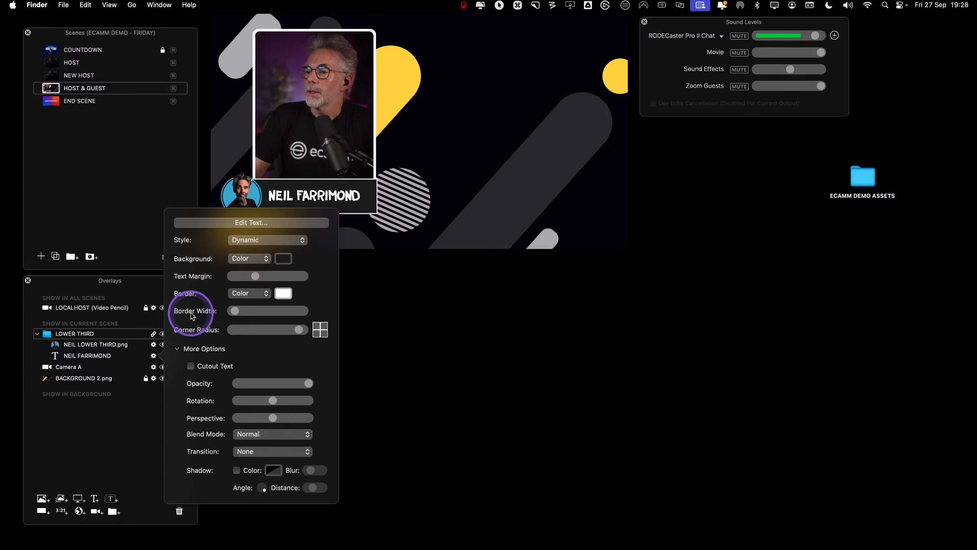
left_click(154, 347)
left_click(154, 346)
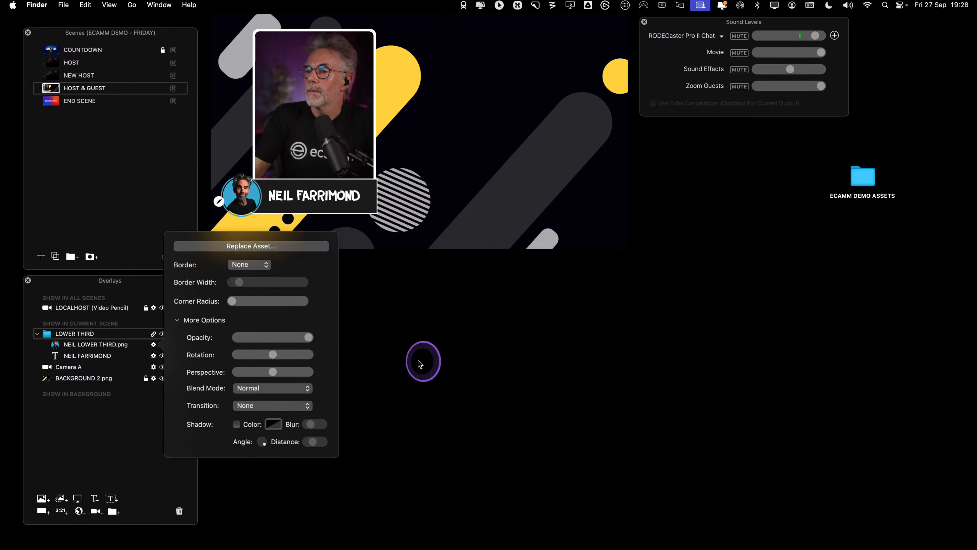
left_click(155, 347)
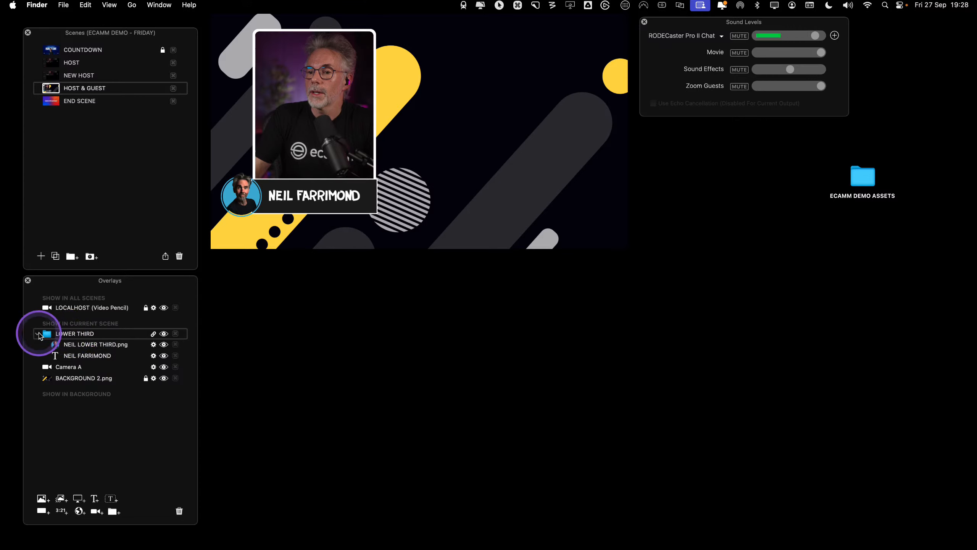
Collapse the LOWER THIRD group and move the Camera A frame slightly down so it sits against the name box
left_click(38, 334)
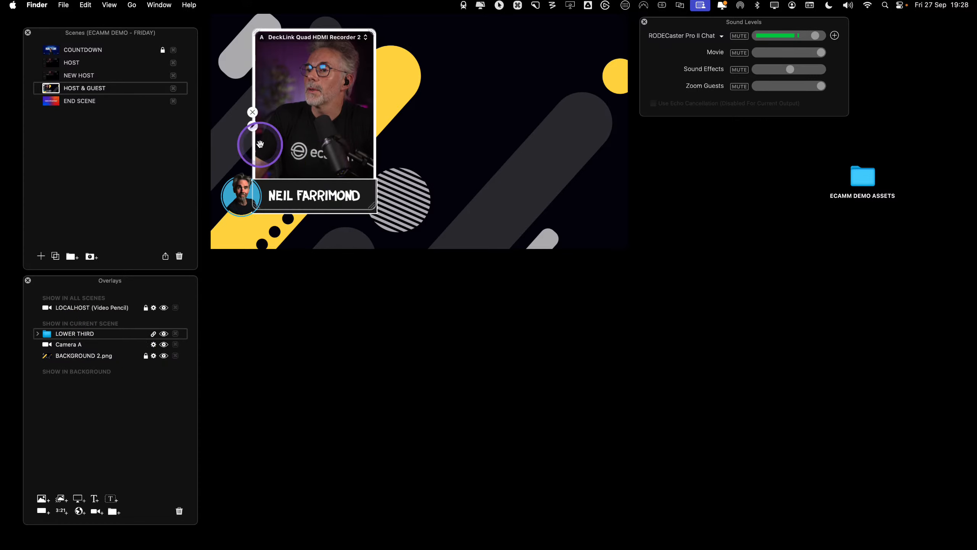
left_click(278, 127)
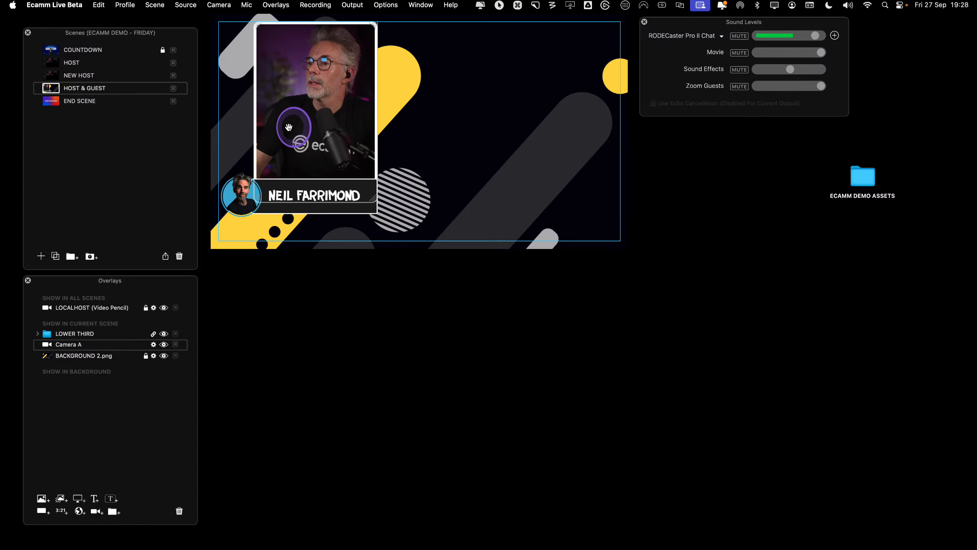
left_click_drag(288, 127, 288, 138)
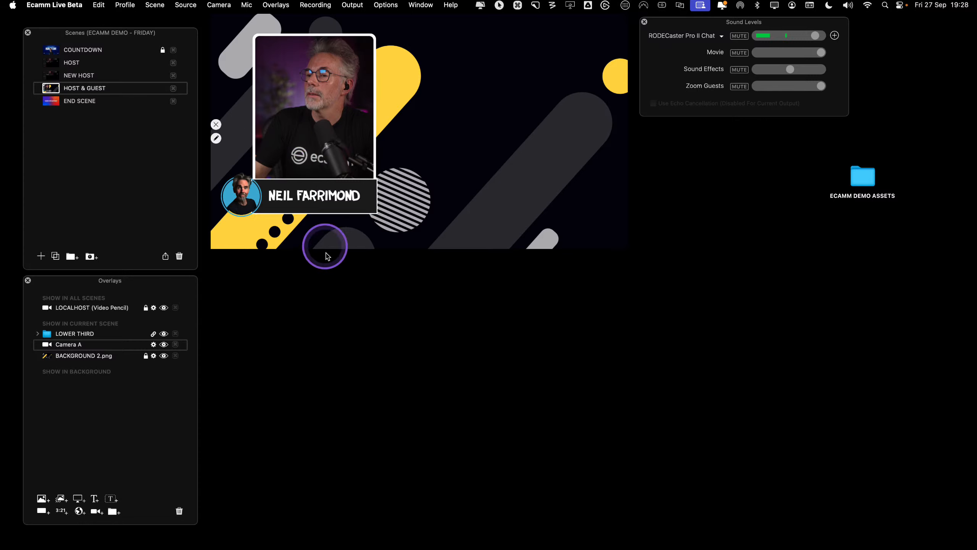
Increase the border width of the lower third's name text slightly to match the camera frame
left_click(252, 203)
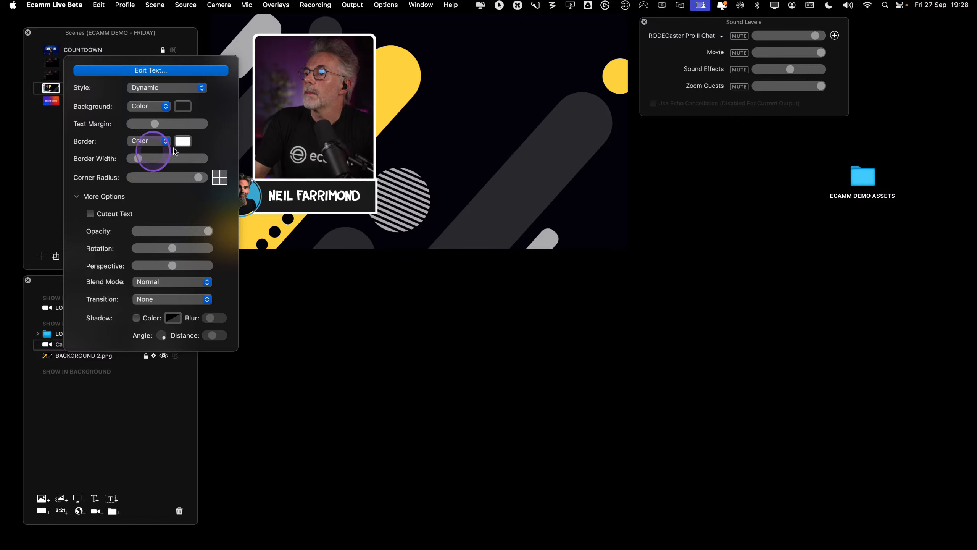
left_click(391, 284)
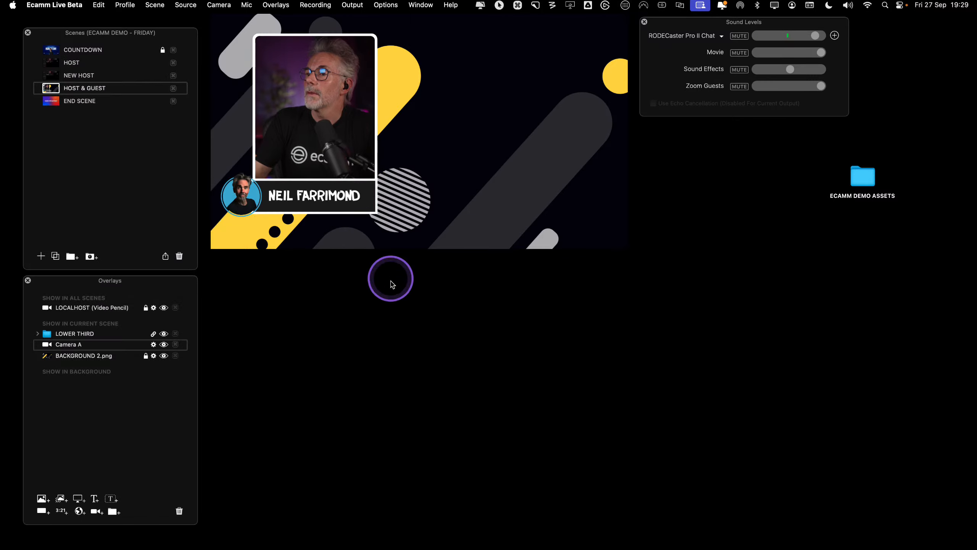
left_click(349, 364)
Add the Camera A overlay to the LOWER THIRD group and move the whole group slightly down and to the left
mouse_move(345, 148)
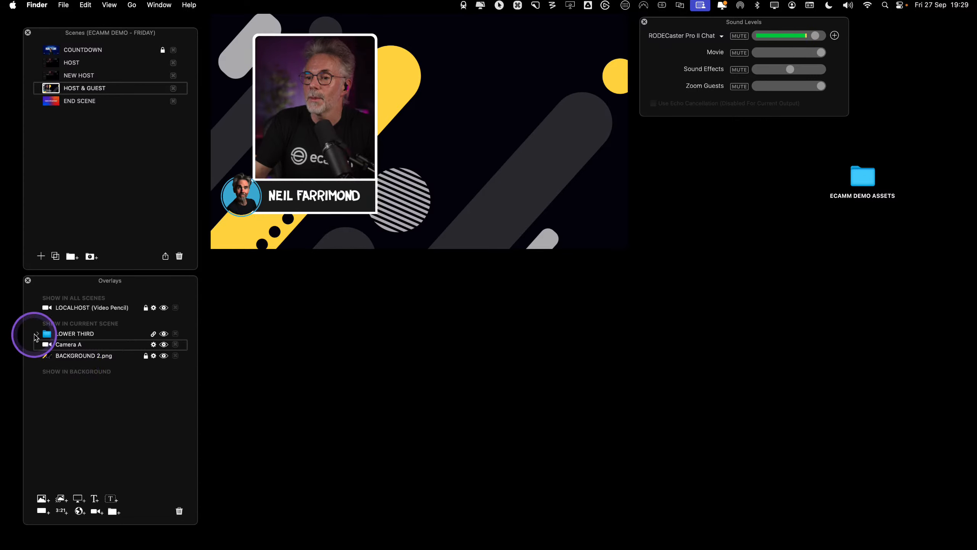
left_click(38, 336)
left_click_drag(79, 366, 70, 361)
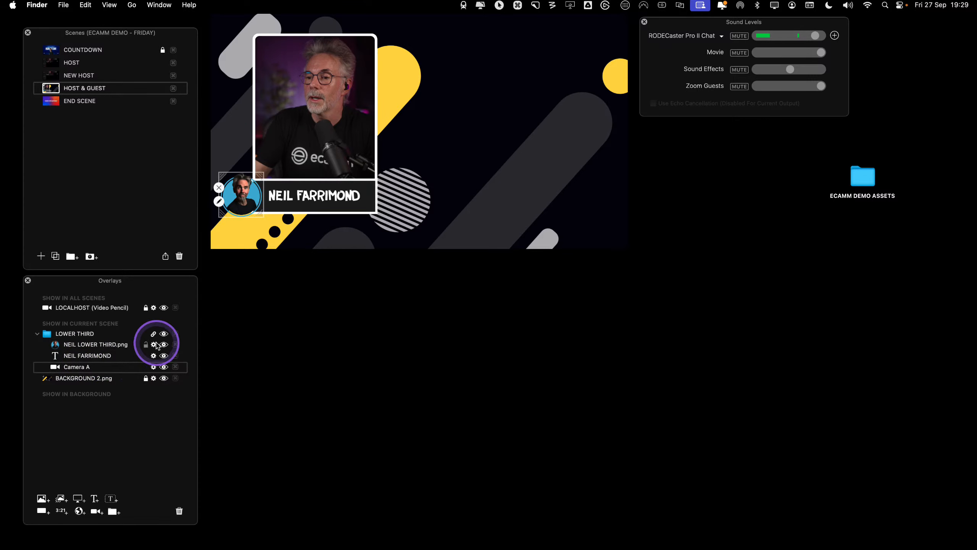
left_click_drag(354, 115, 320, 126)
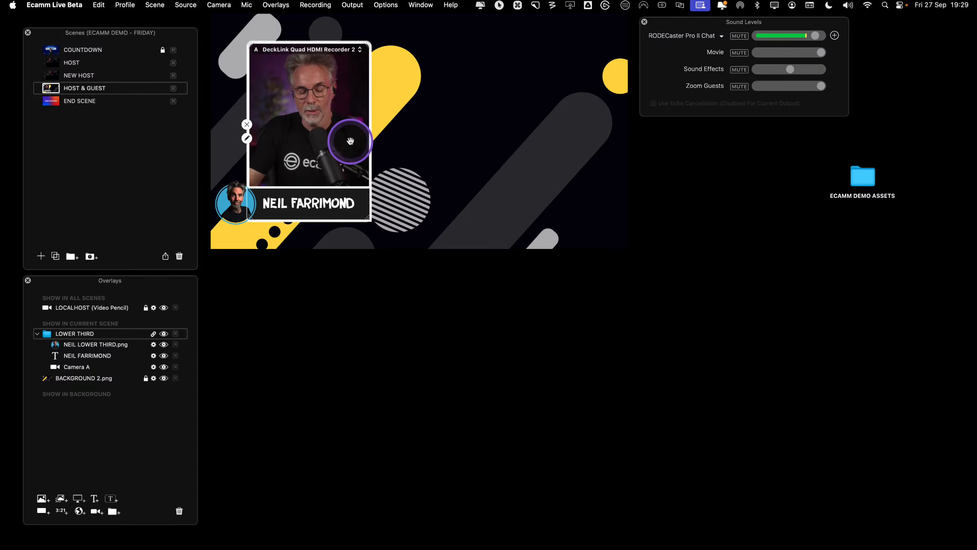
Duplicate the LOWER THIRD group onto the right half of the scene and rename the copy GUEST
left_click_drag(350, 141, 564, 141)
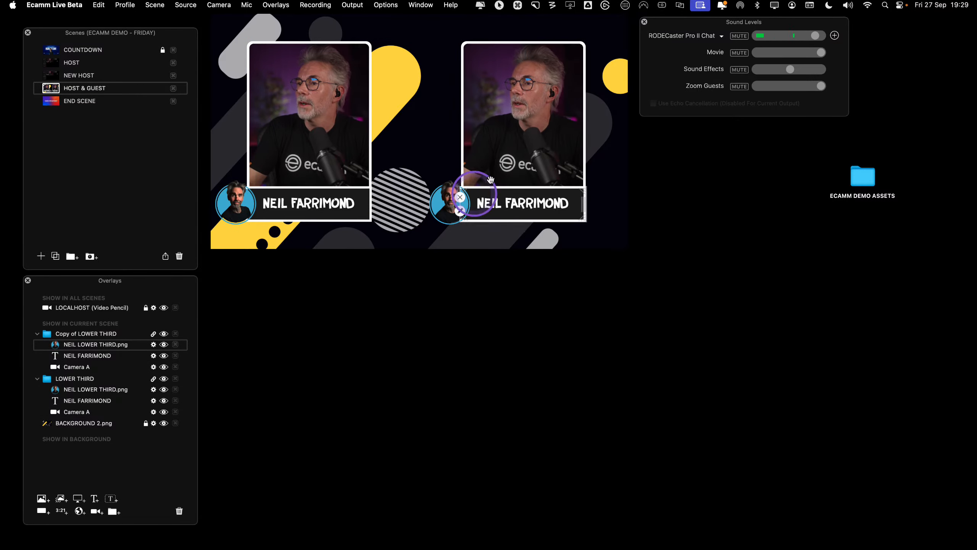
left_click(441, 125)
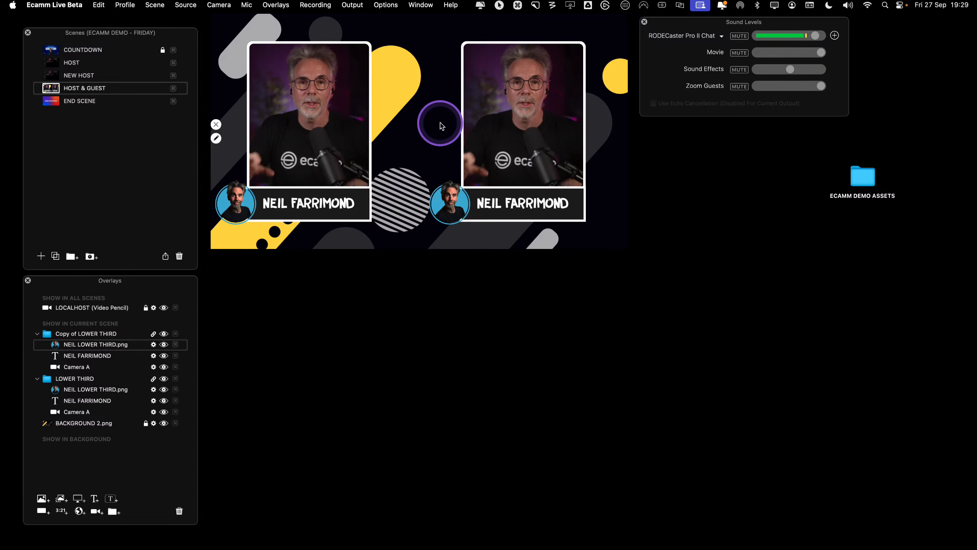
left_click(483, 186)
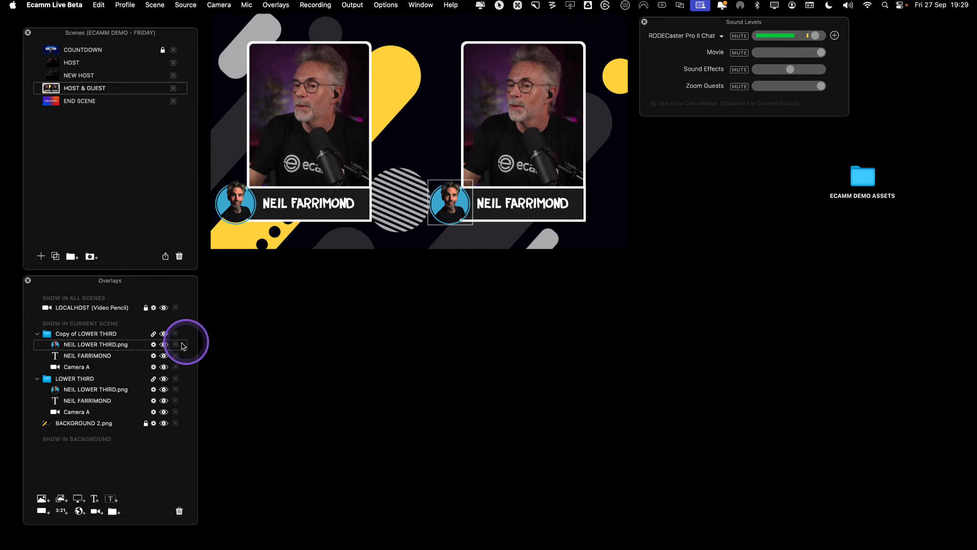
double_click(105, 333)
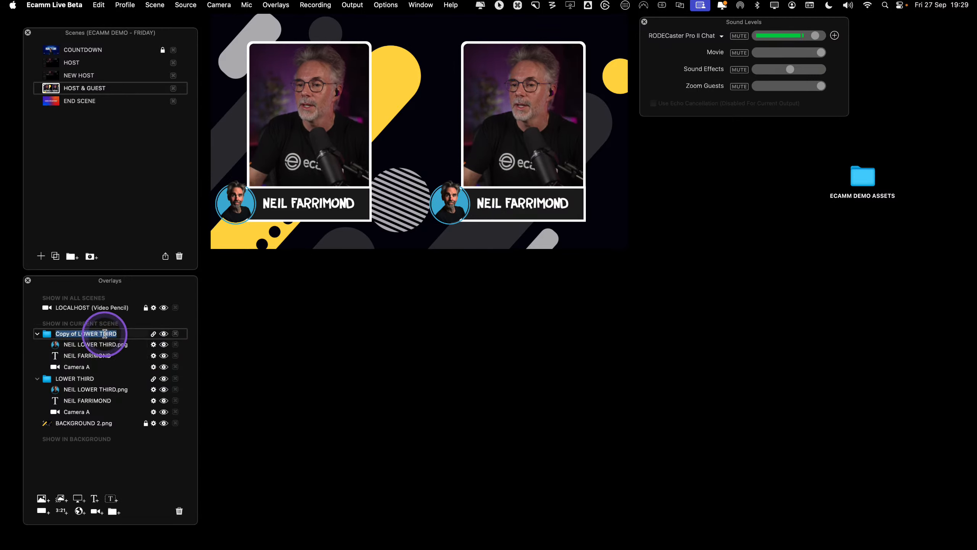
type("GUEST")
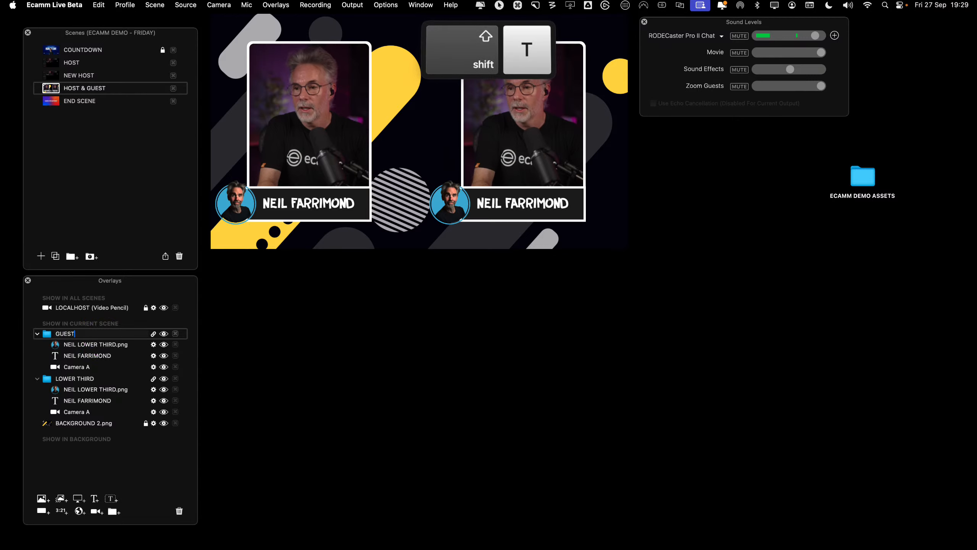
left_click(166, 328)
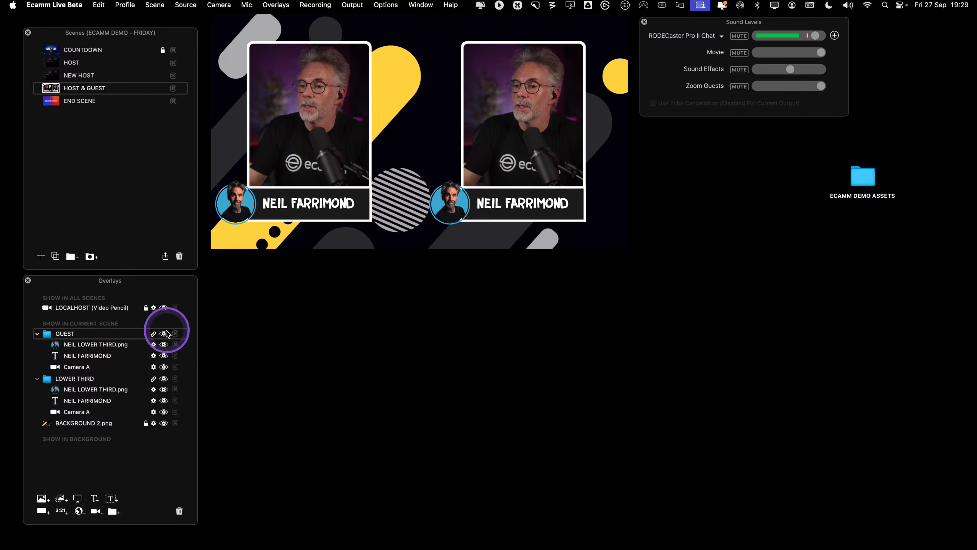
Hide and show the GUEST group to check that its overlays toggle together
key("ctrl")
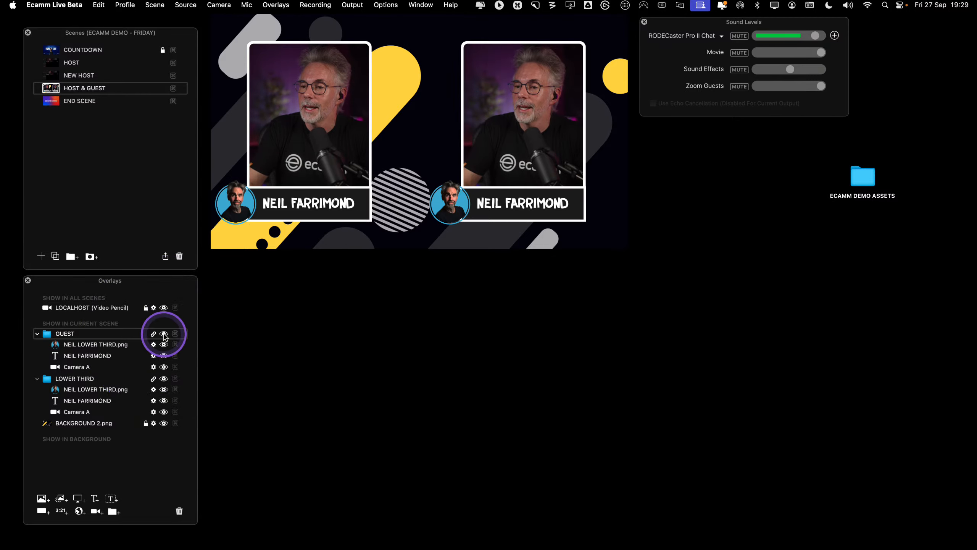
left_click(164, 333)
left_click(164, 333)
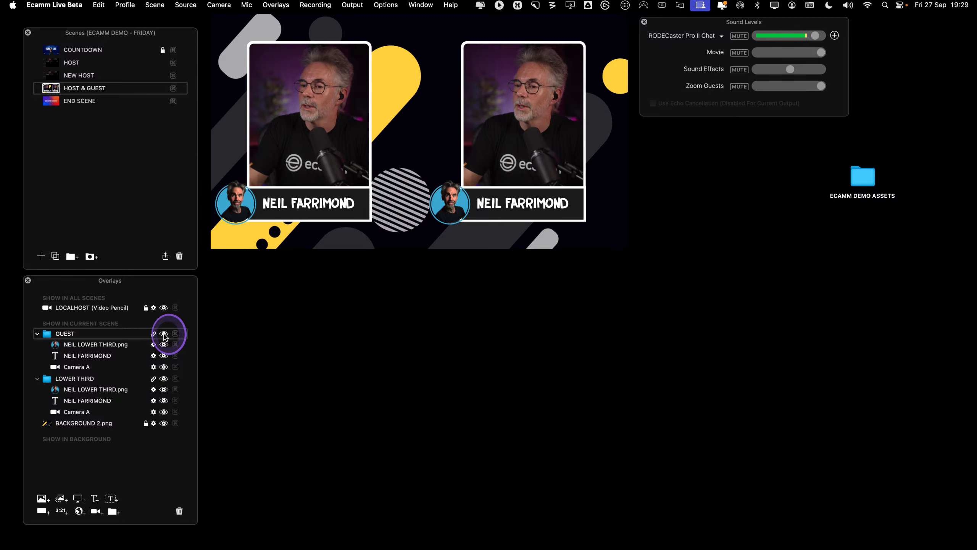
left_click(164, 333)
left_click(164, 333)
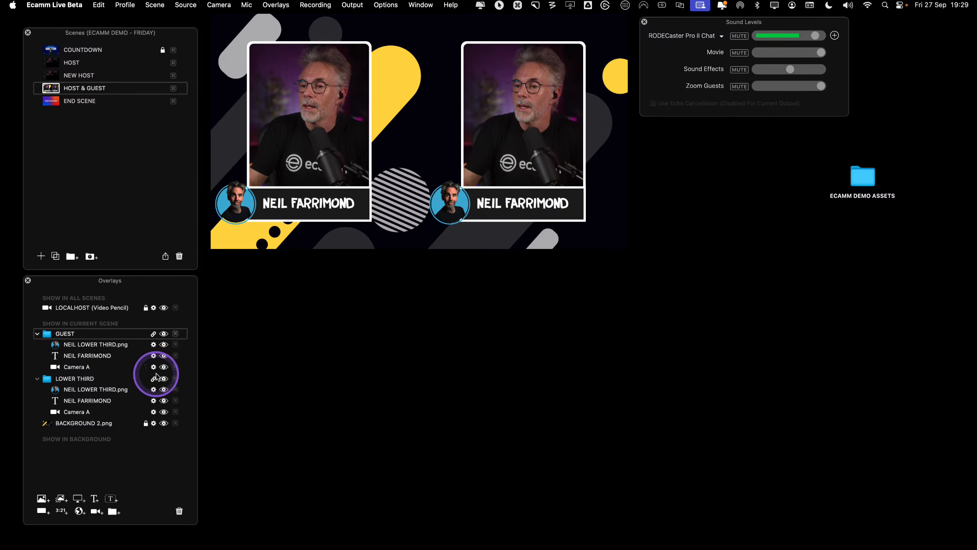
Assign Guest 2 to Camera E in the Camera Switcher, then close the switcher
left_click(422, 10)
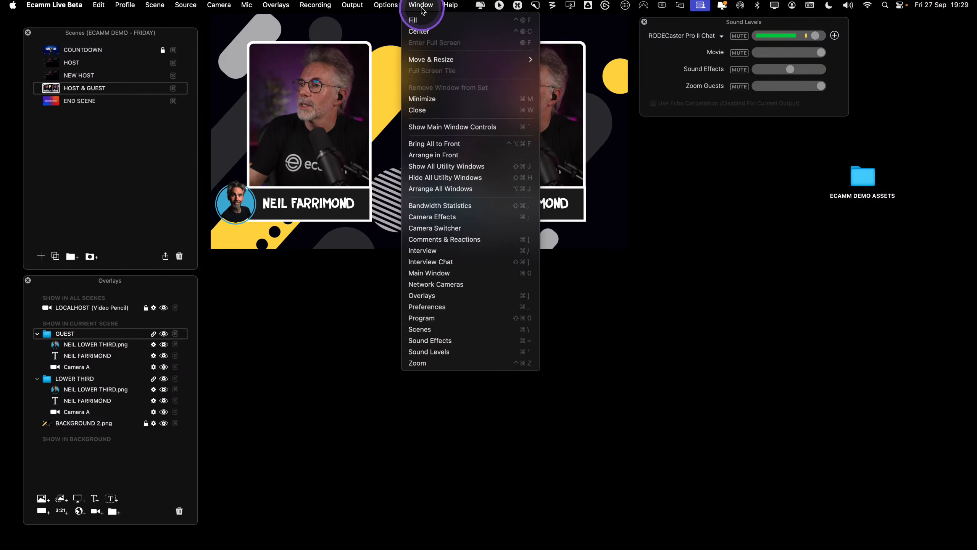
left_click(465, 229)
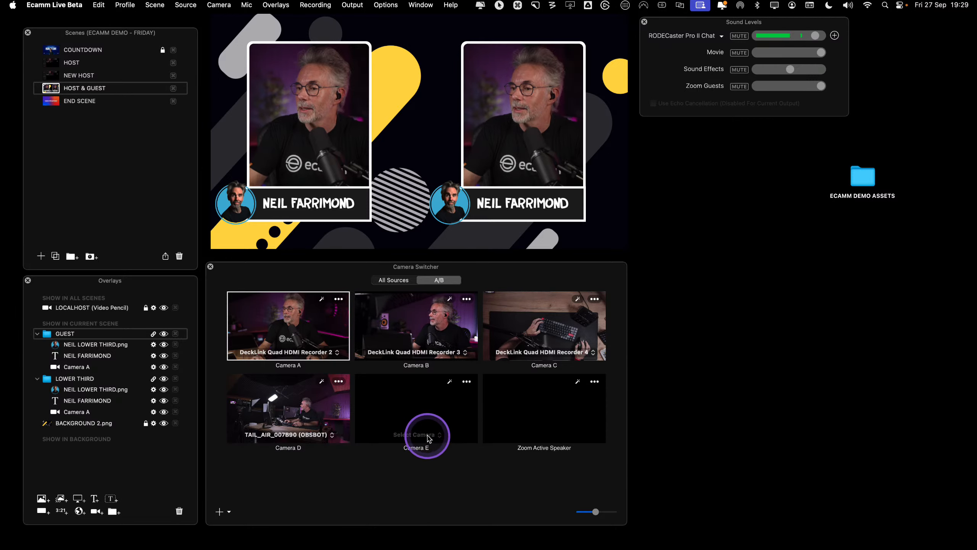
left_click(428, 435)
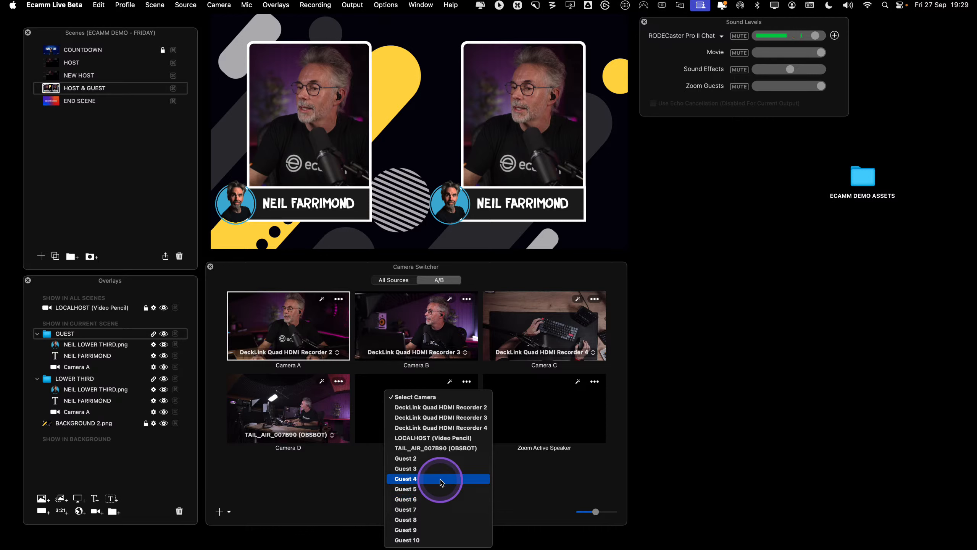
left_click(440, 462)
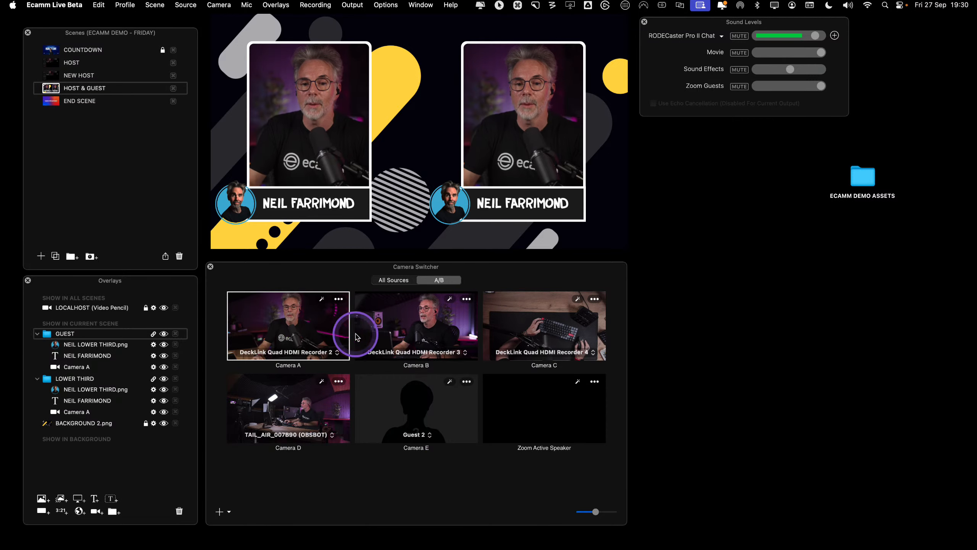
left_click(211, 267)
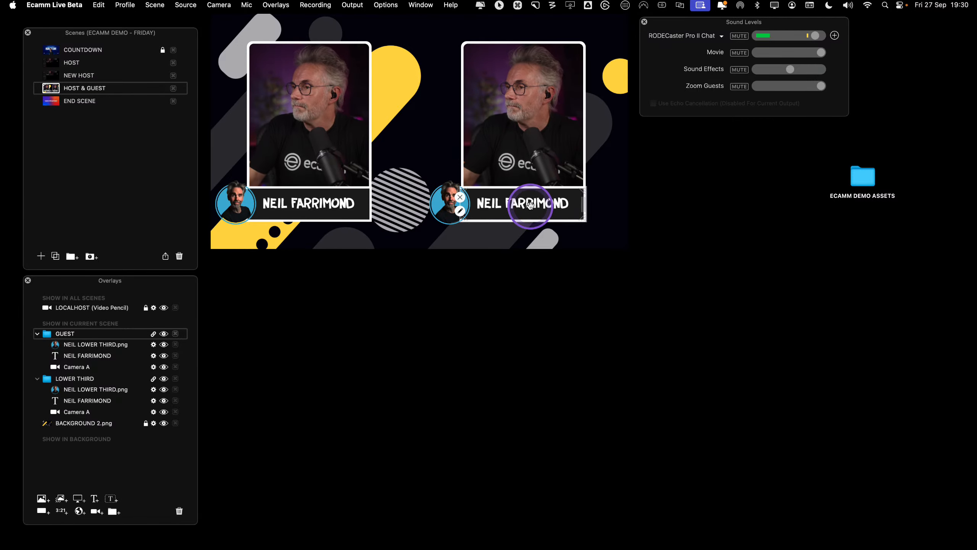
Set the video source of the GUEST group's camera overlay to Camera E
mouse_move(531, 208)
mouse_move(484, 136)
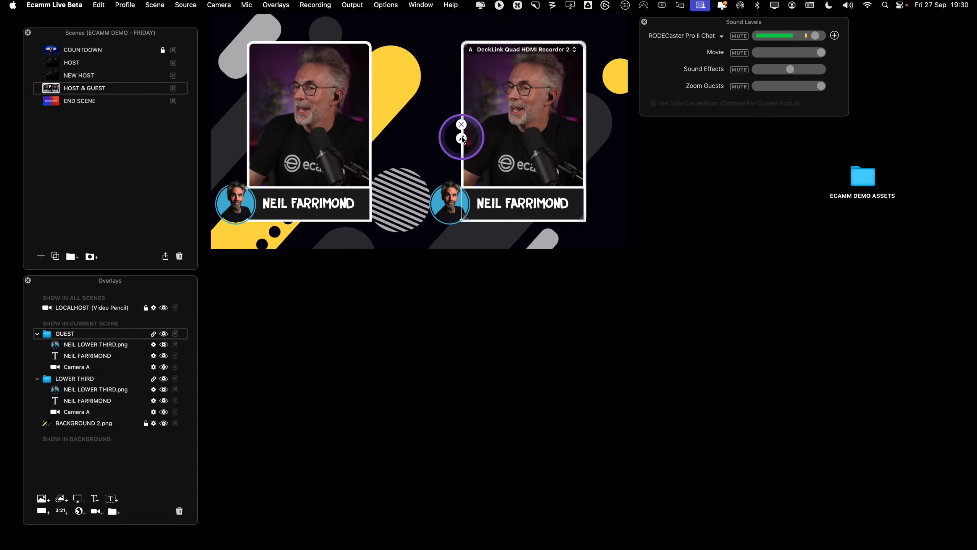
left_click(155, 368)
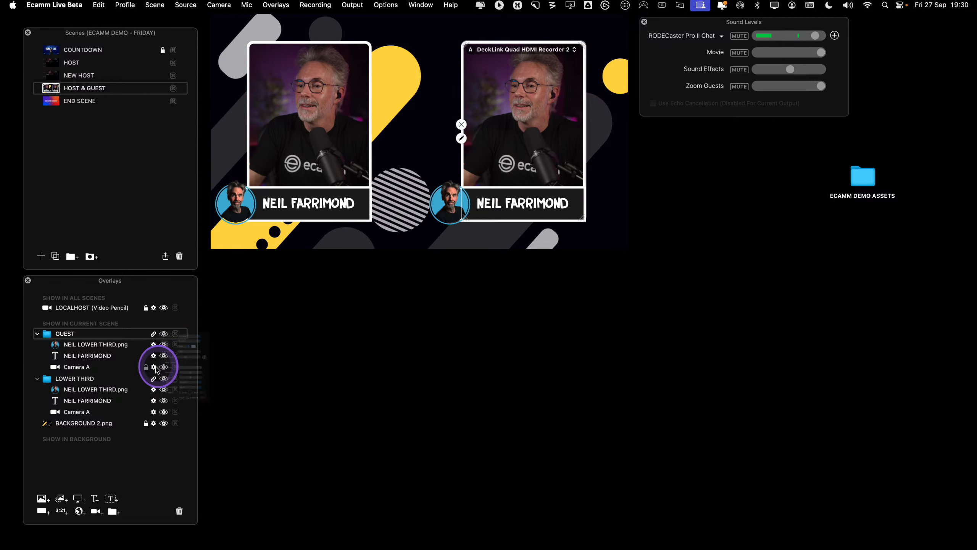
left_click(230, 259)
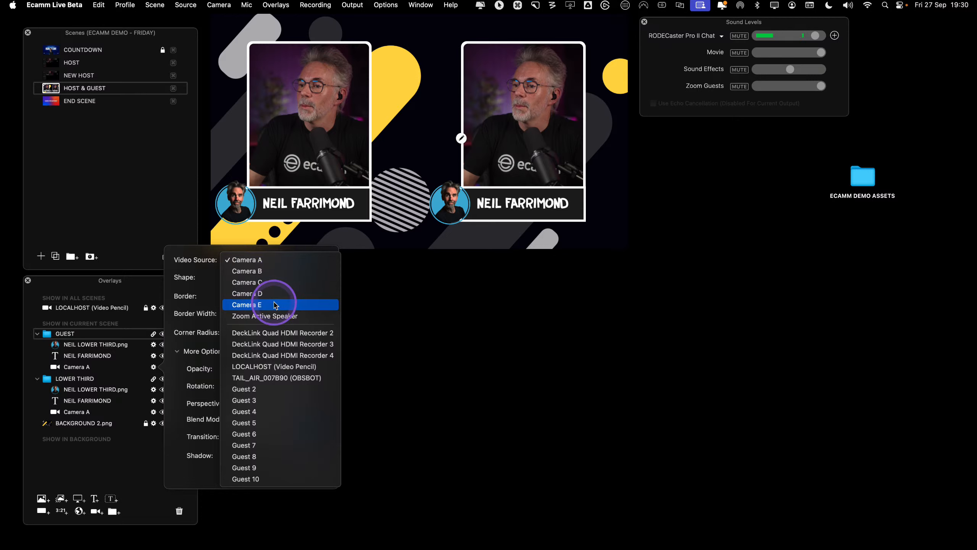
left_click(275, 305)
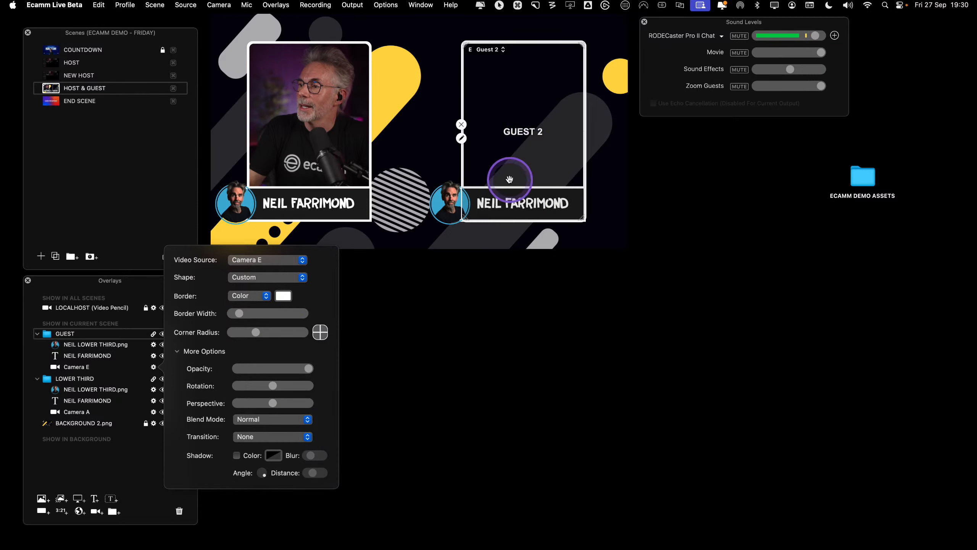
Change the GUEST group's lower third text to MARTINI and widen its box to match the guest camera frame
left_click(469, 380)
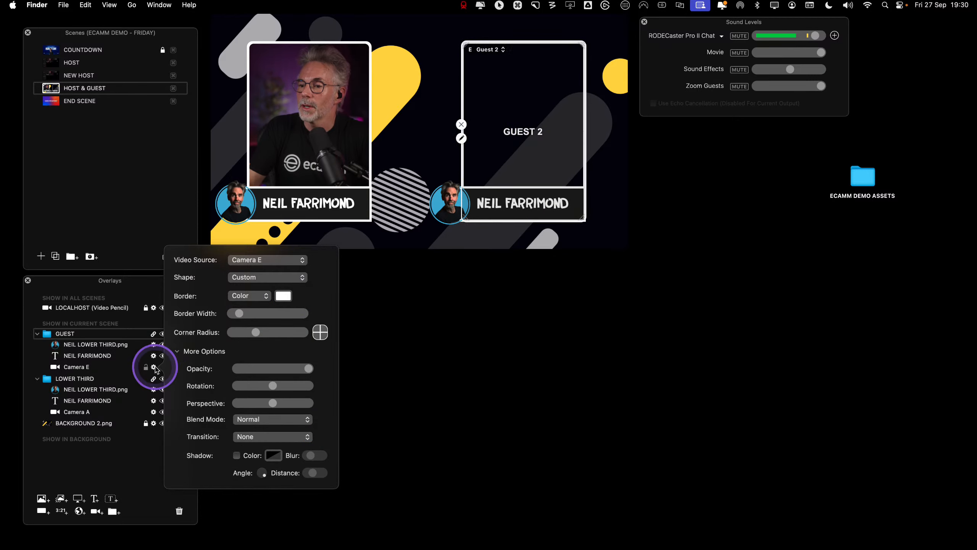
left_click(154, 367)
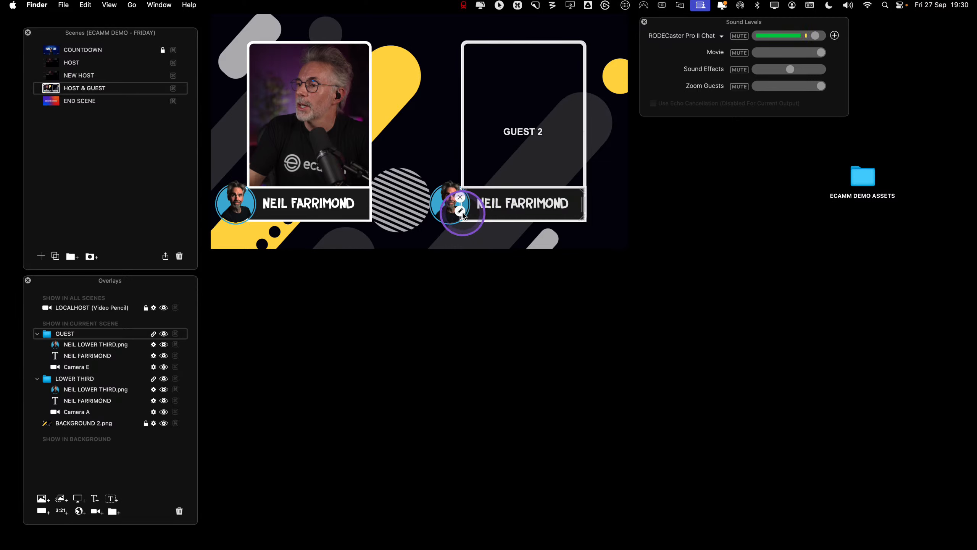
left_click(460, 212)
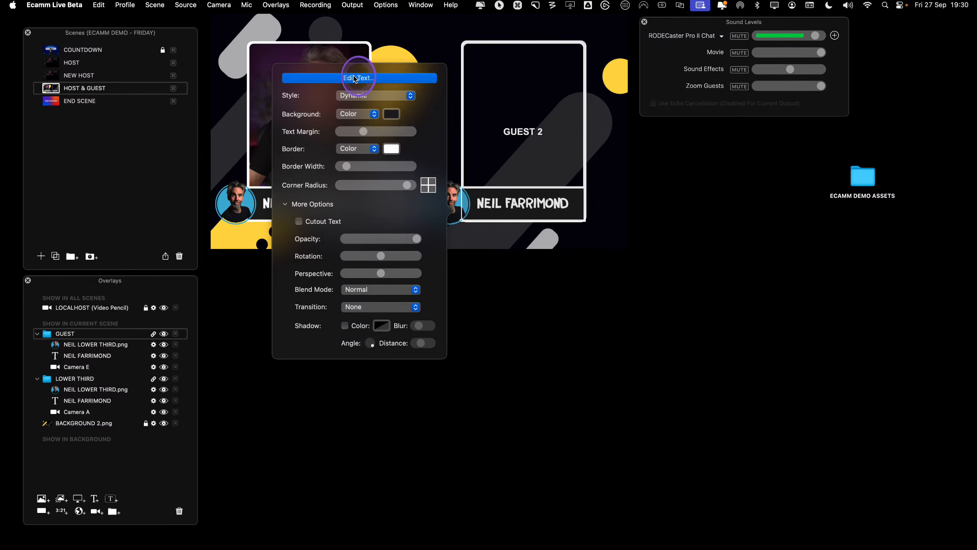
left_click(355, 78)
left_click_drag(482, 432, 263, 419)
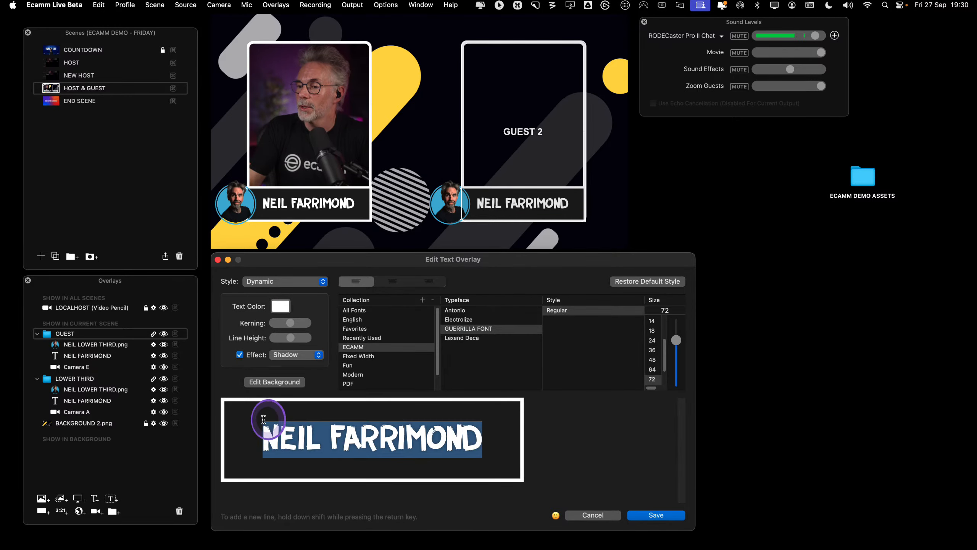
type("MART")
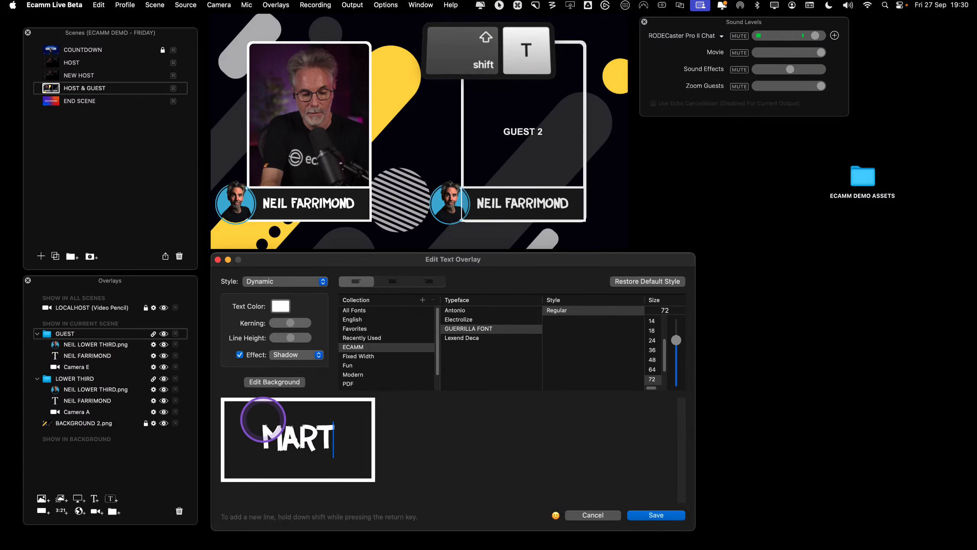
type("INI")
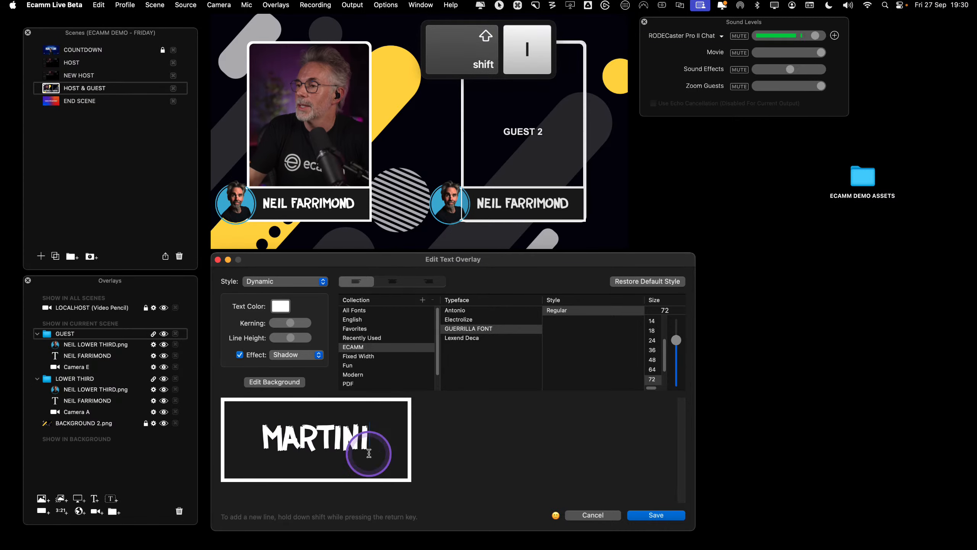
left_click(663, 516)
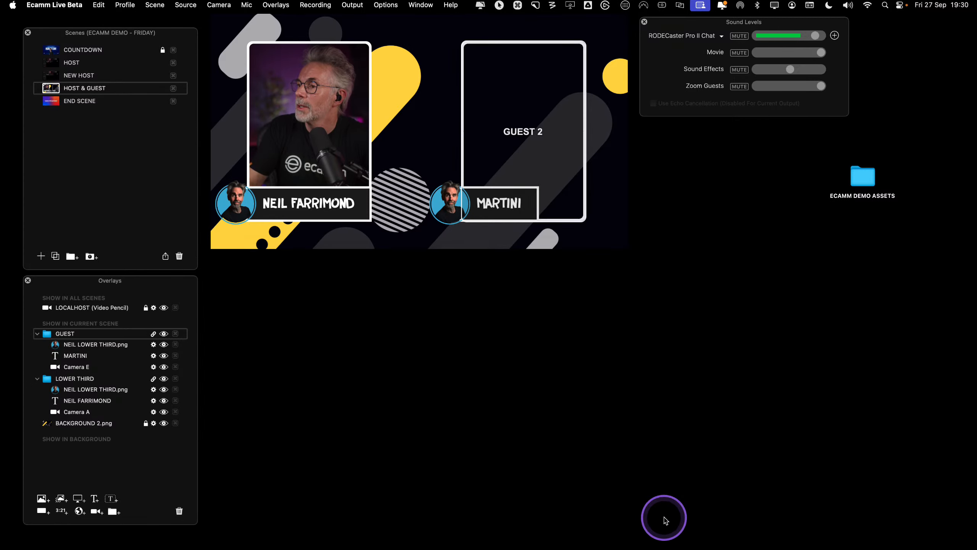
left_click_drag(538, 210, 581, 215)
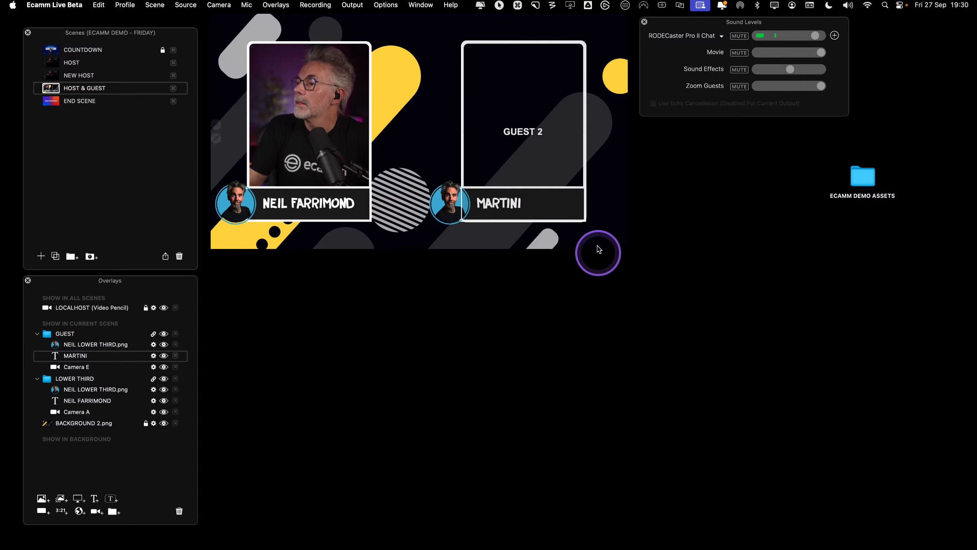
Compare the border and corner radius settings of the guest and host camera overlays
left_click(461, 138)
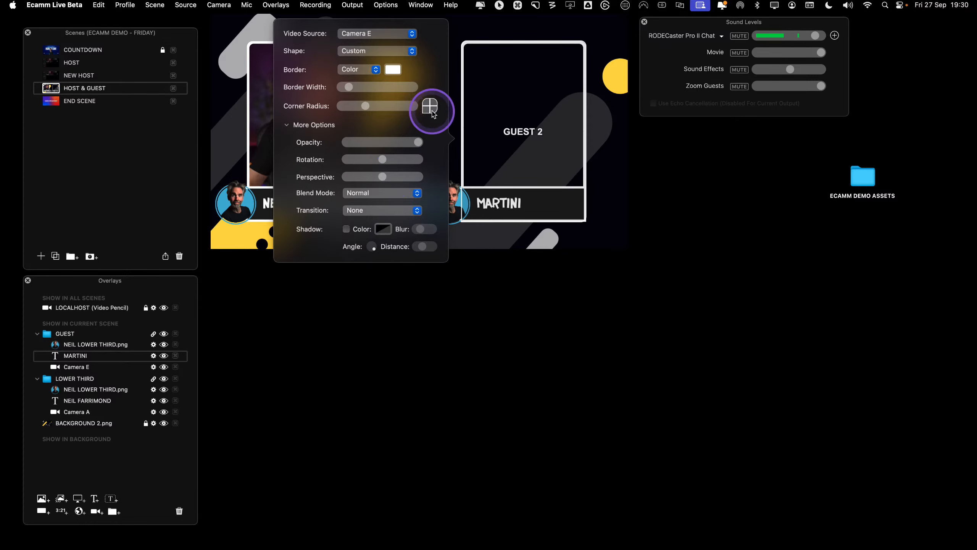
left_click(555, 301)
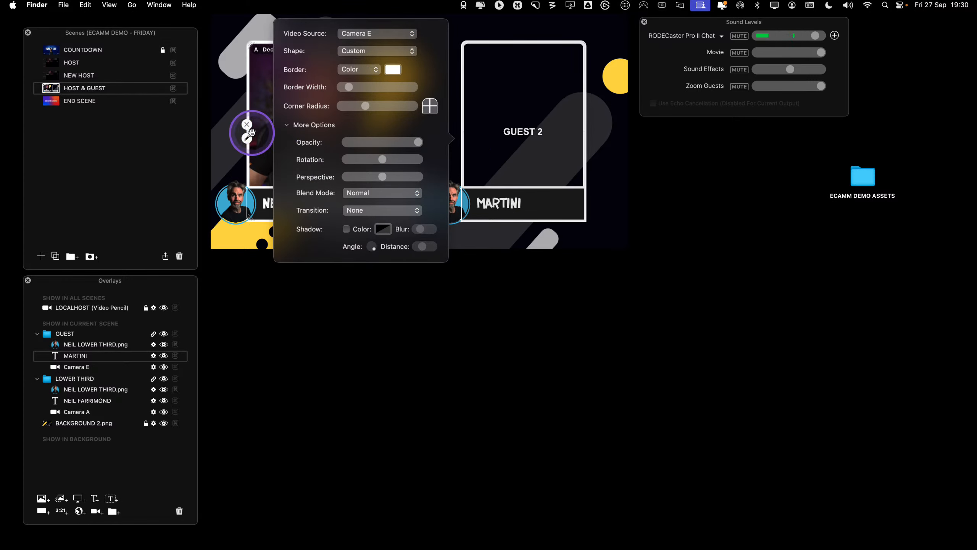
left_click(248, 135)
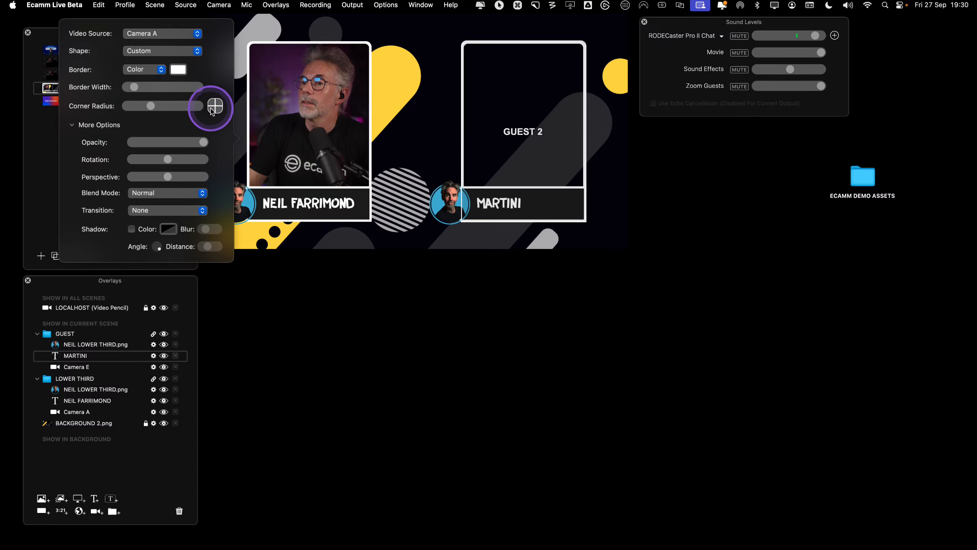
left_click(360, 312)
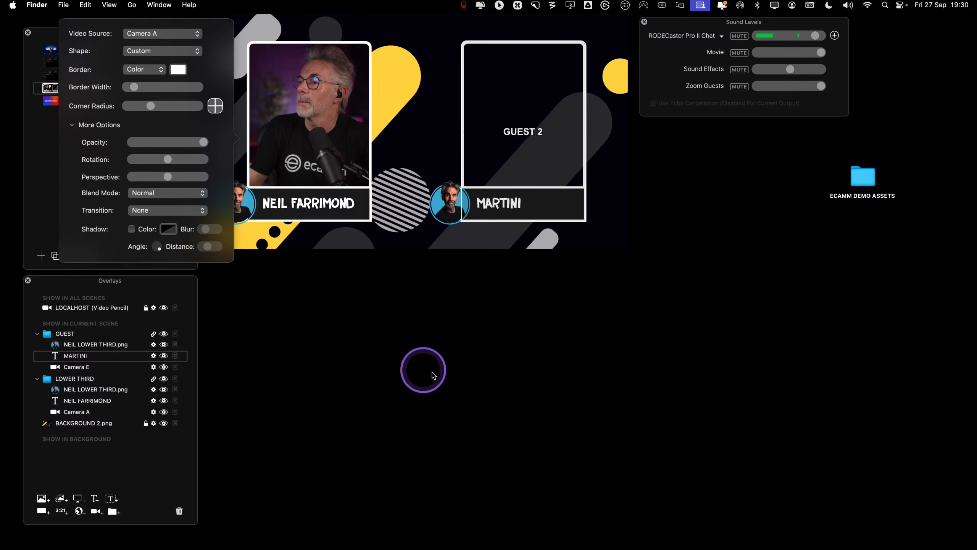
Replace the portrait image in the GUEST group's lower third with MARTINI LOWER THIRD.png
left_click(437, 217)
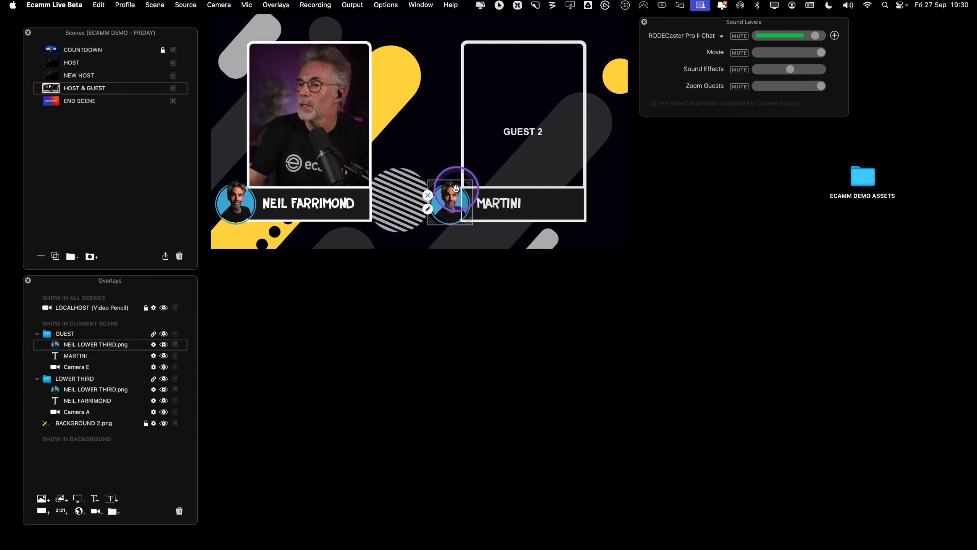
key("ctrl")
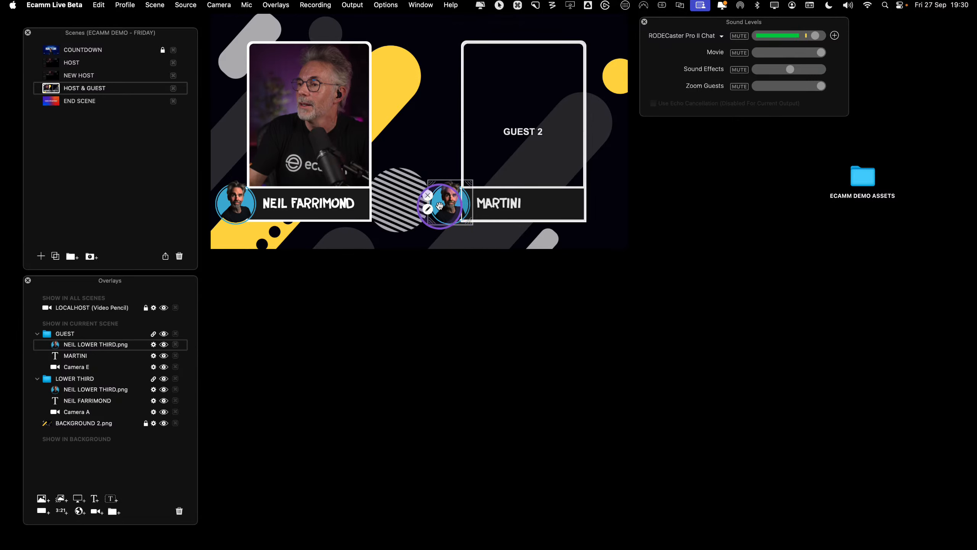
left_click(427, 209)
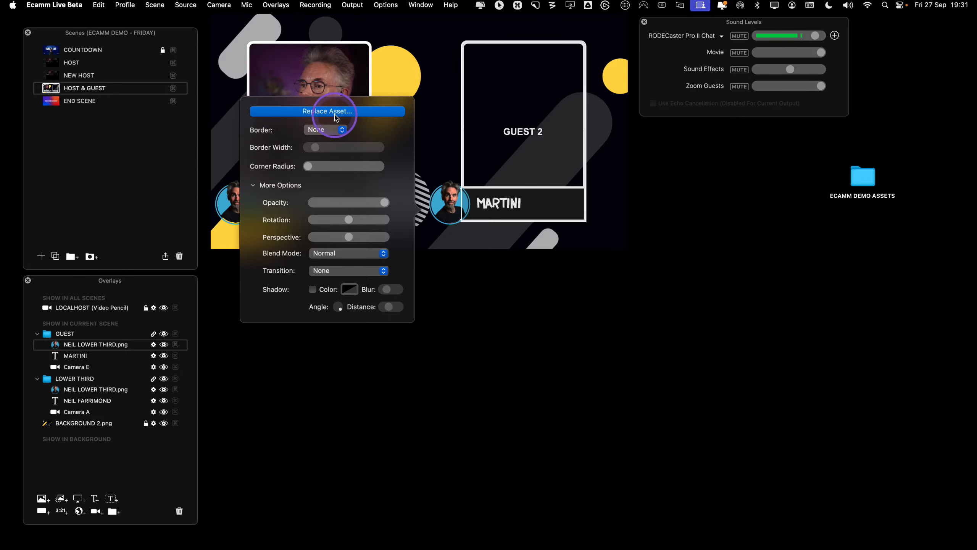
left_click(335, 111)
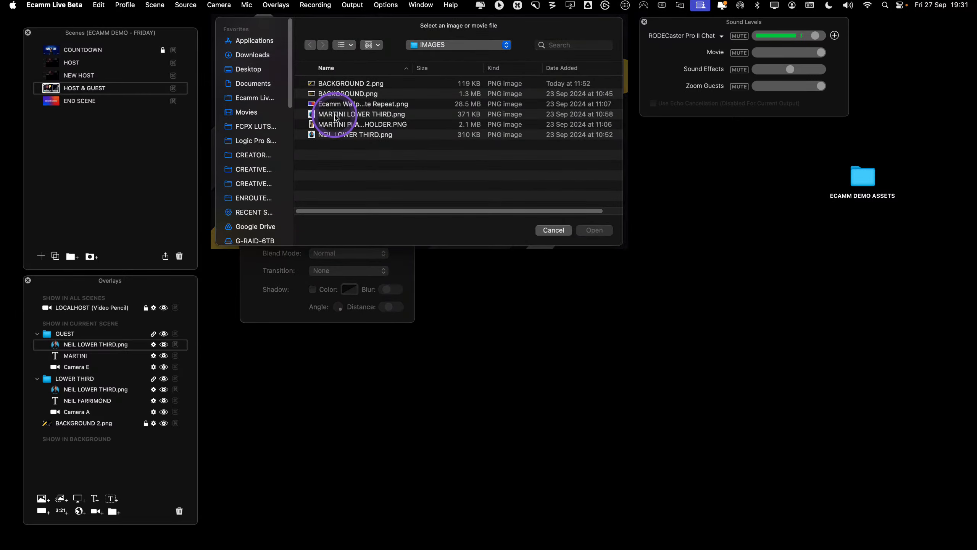
left_click(359, 113)
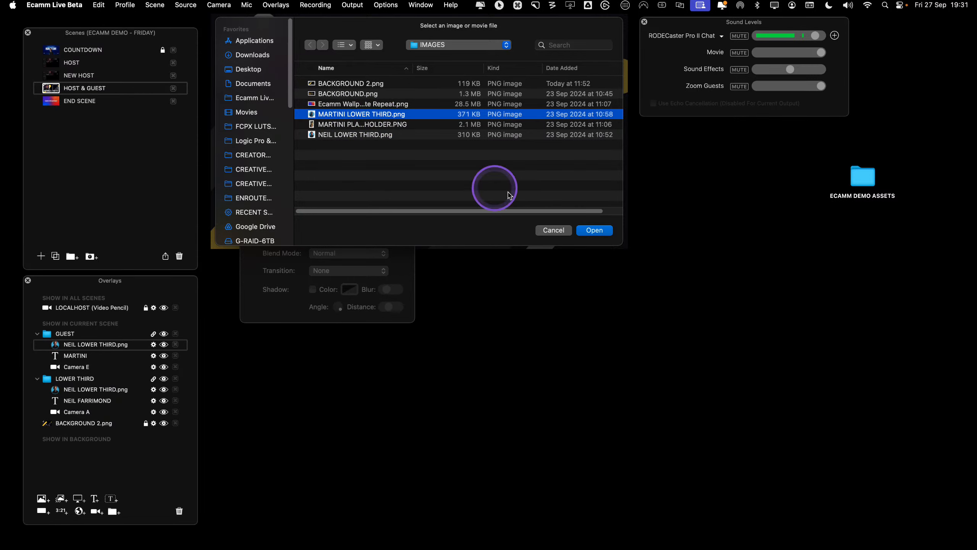
left_click(594, 230)
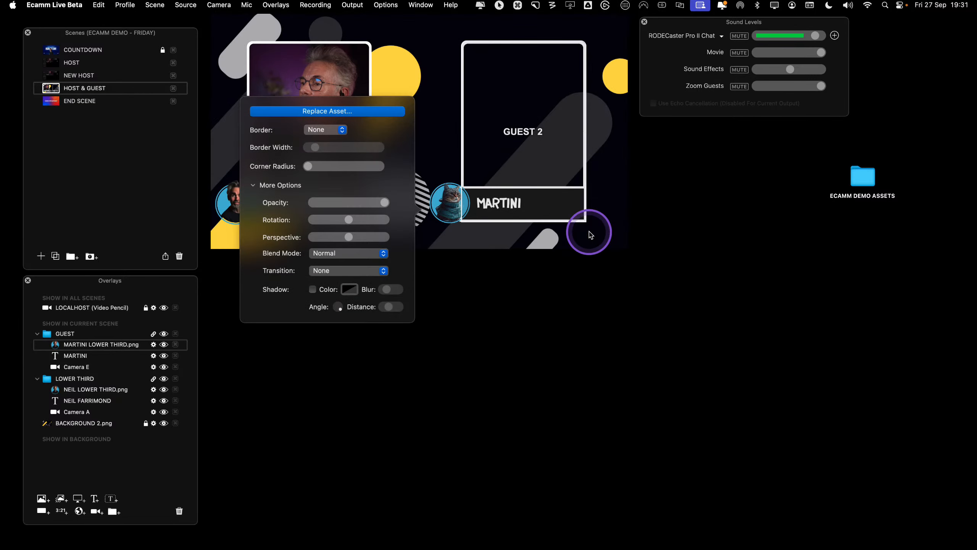
left_click(435, 218)
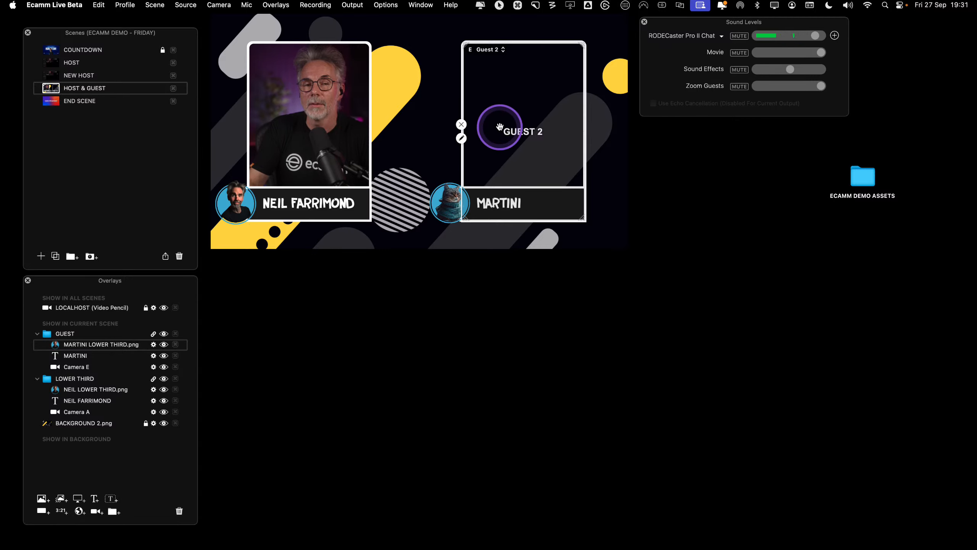
Try Camera A as the video source of the GUEST group's camera overlay
left_click(461, 138)
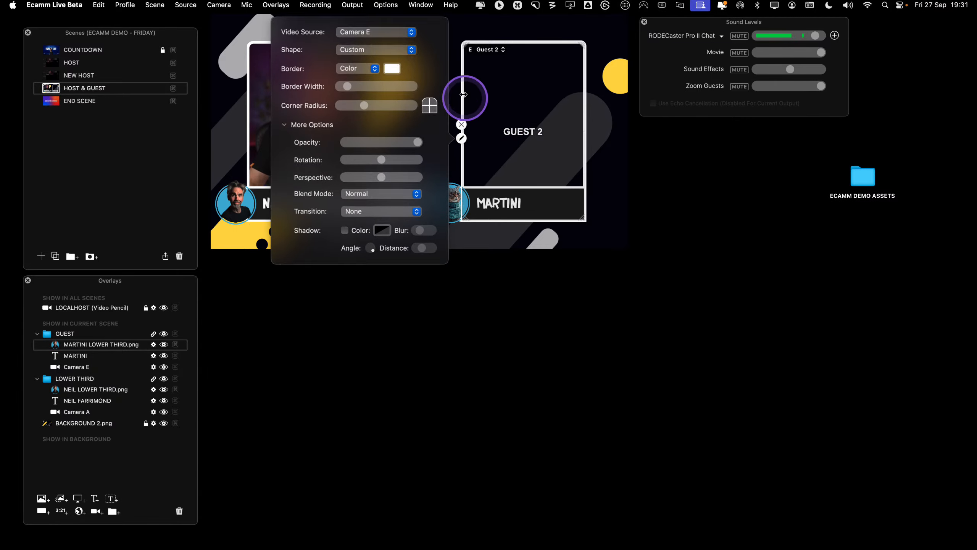
left_click(381, 31)
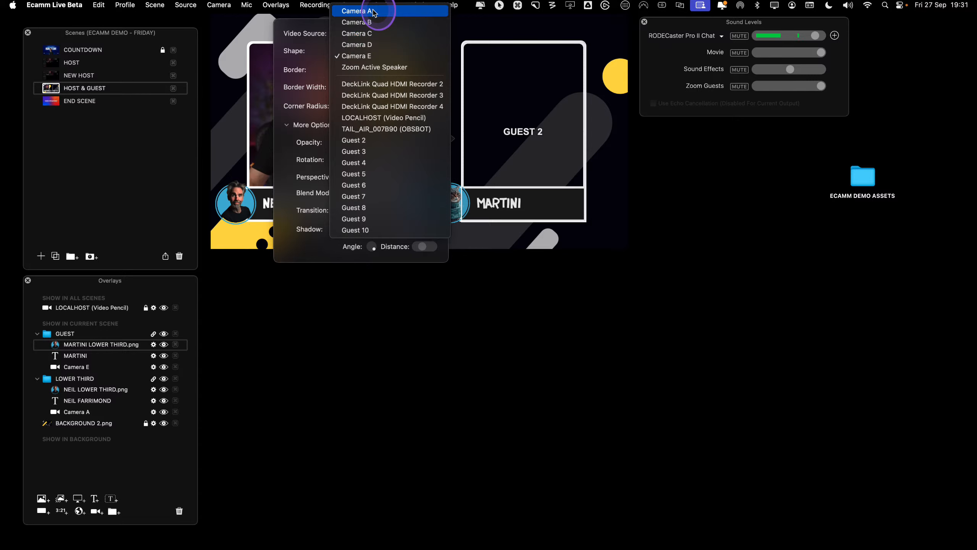
left_click(374, 13)
left_click(573, 294)
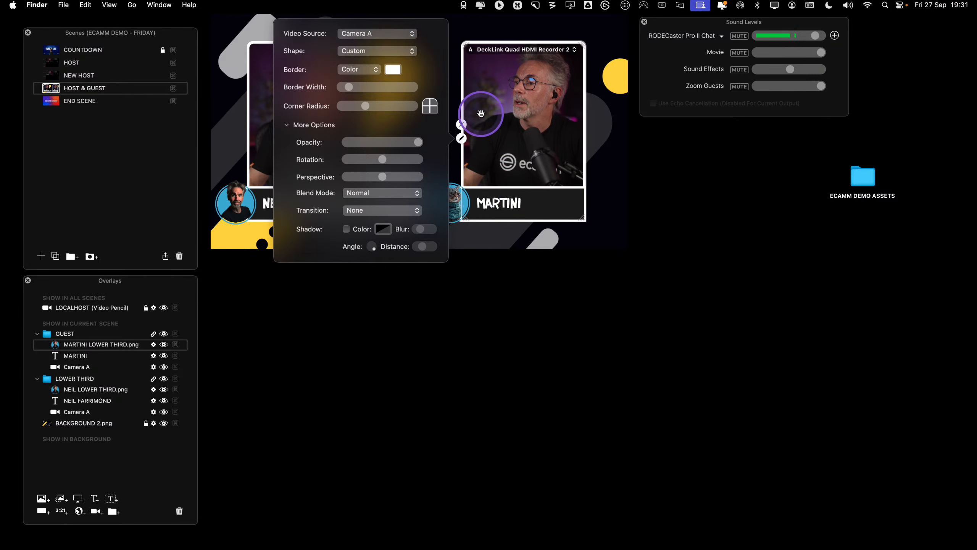
Switch the GUEST group's camera overlay back to Camera E and close its settings
left_click(464, 139)
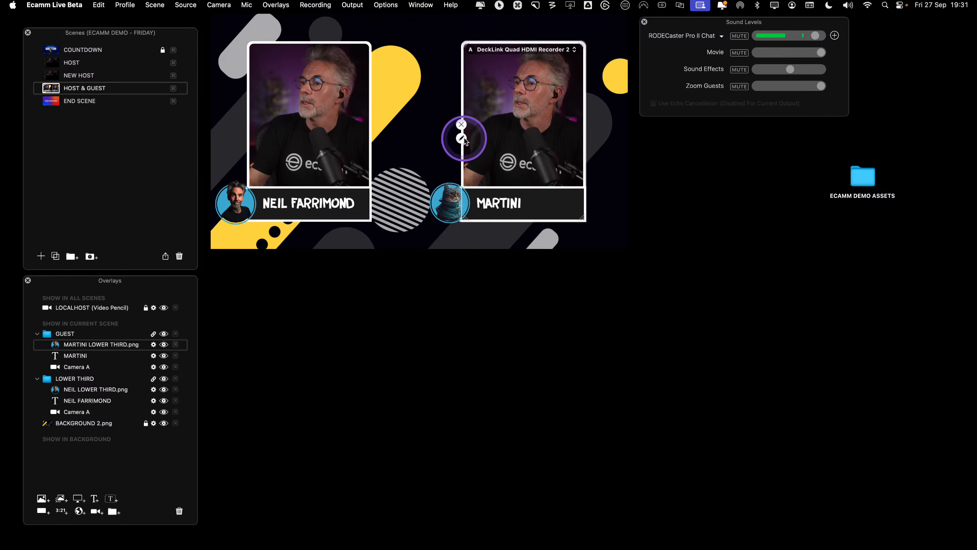
left_click(461, 137)
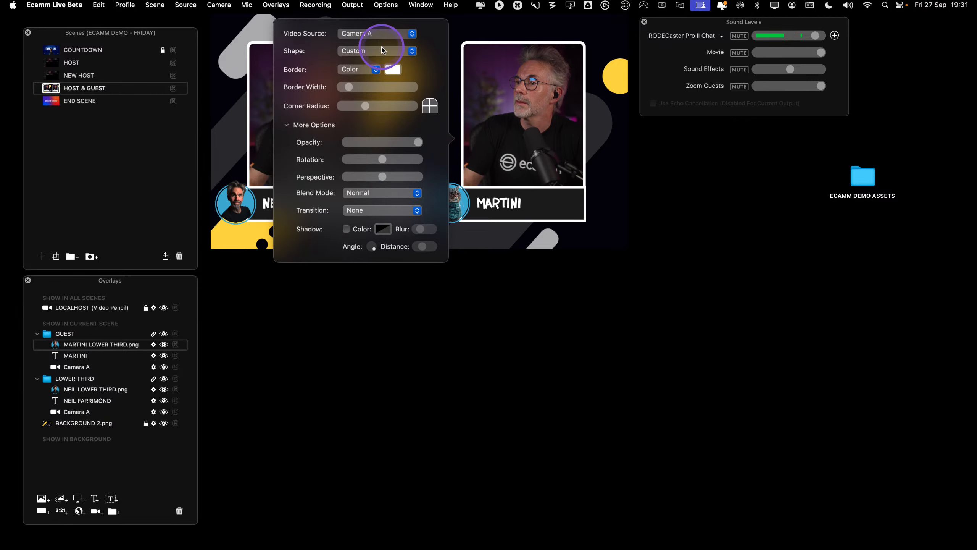
left_click(385, 33)
left_click(372, 79)
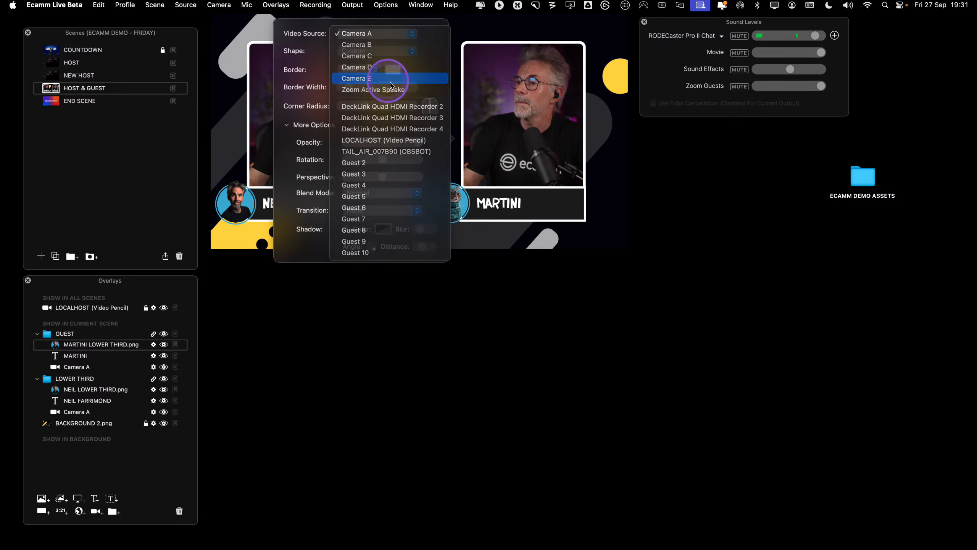
left_click(437, 384)
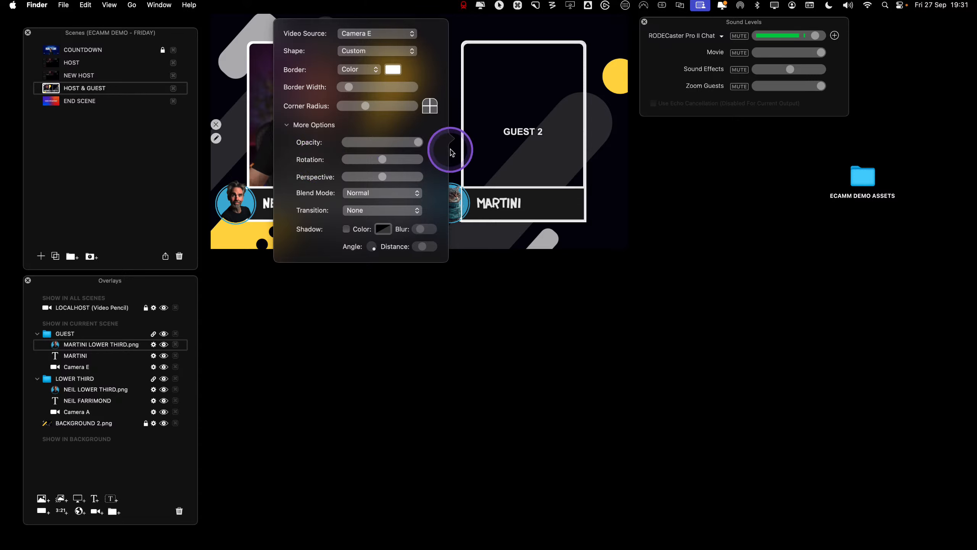
left_click(461, 135)
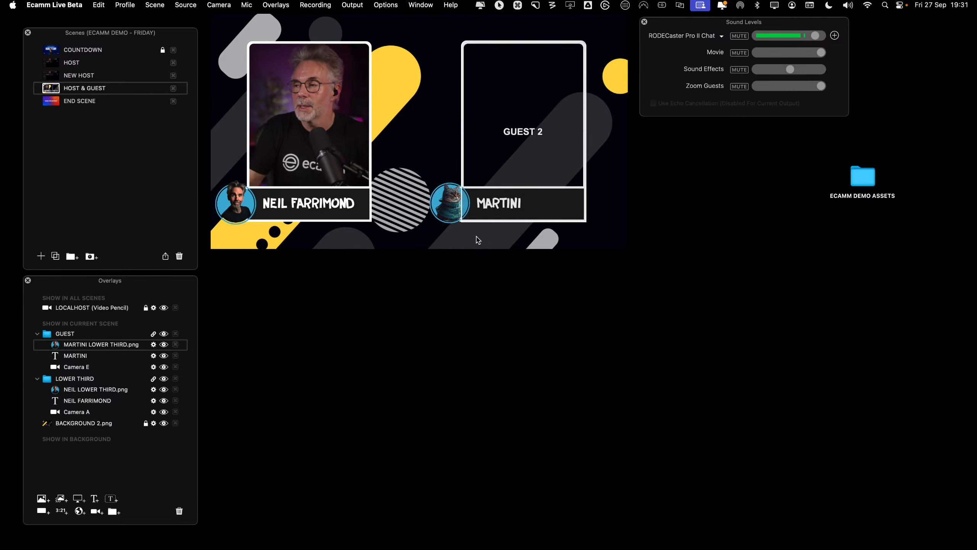
Preview MARTINI PLACEHOLDER.PNG from the IMAGES folder in ECAMM DEMO ASSETS, add it to the scene, and close the folder
mouse_move(508, 124)
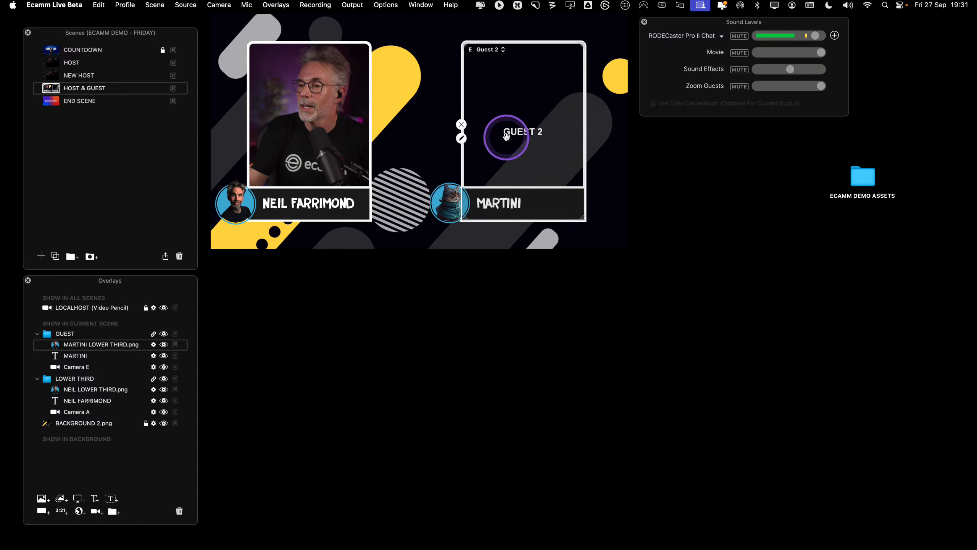
double_click(856, 185)
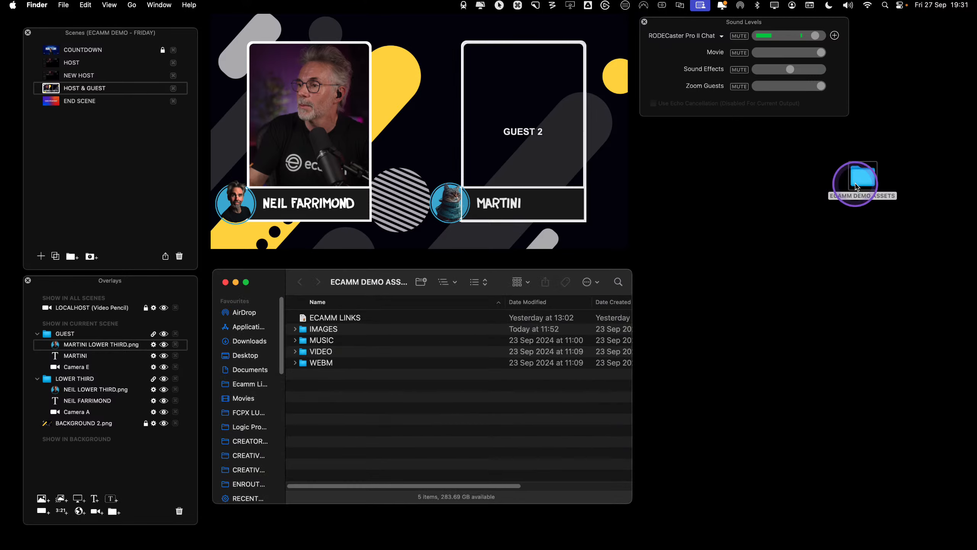
double_click(344, 329)
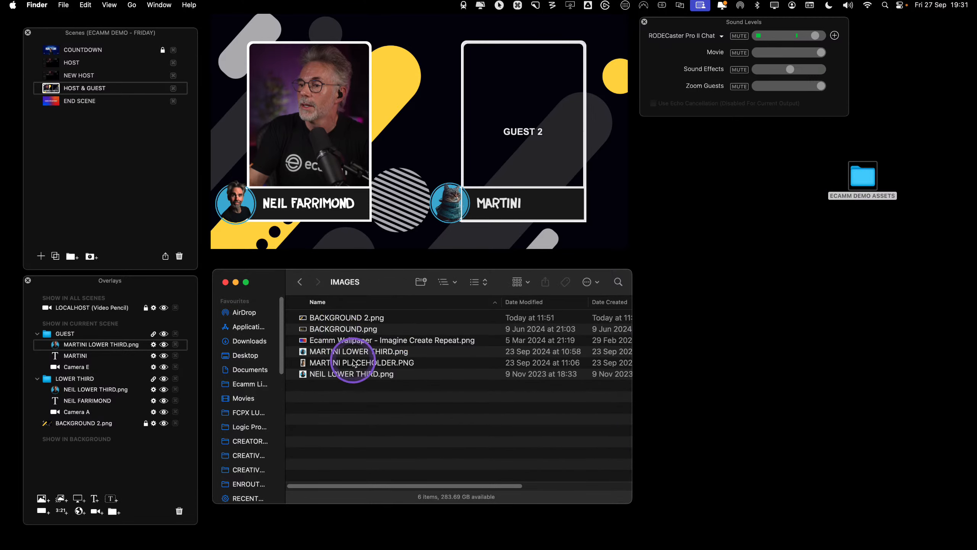
left_click(353, 363)
key("space")
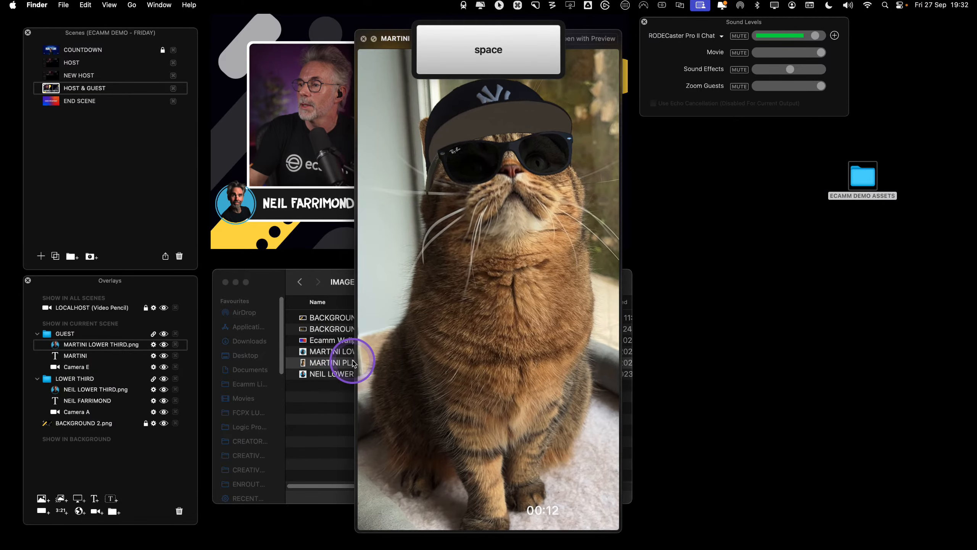
key("space")
left_click_drag(353, 362, 439, 167)
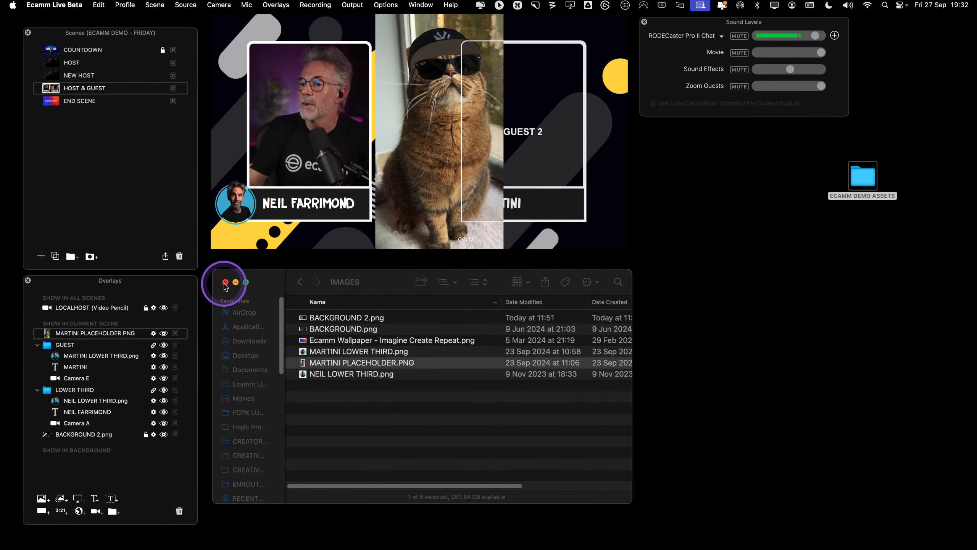
left_click(225, 283)
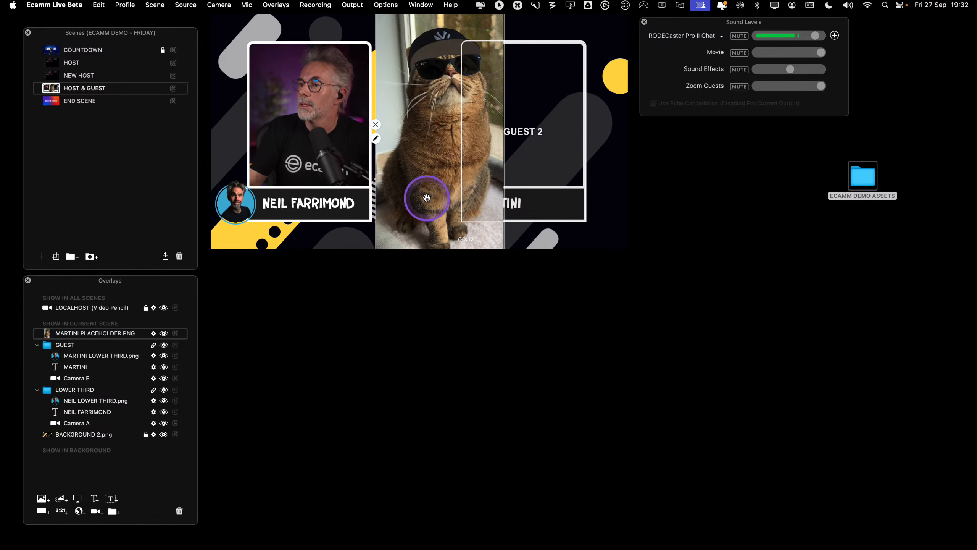
Scale the placeholder image to about the guest camera frame's width and position it over that frame
scroll(427, 198, "down", 10)
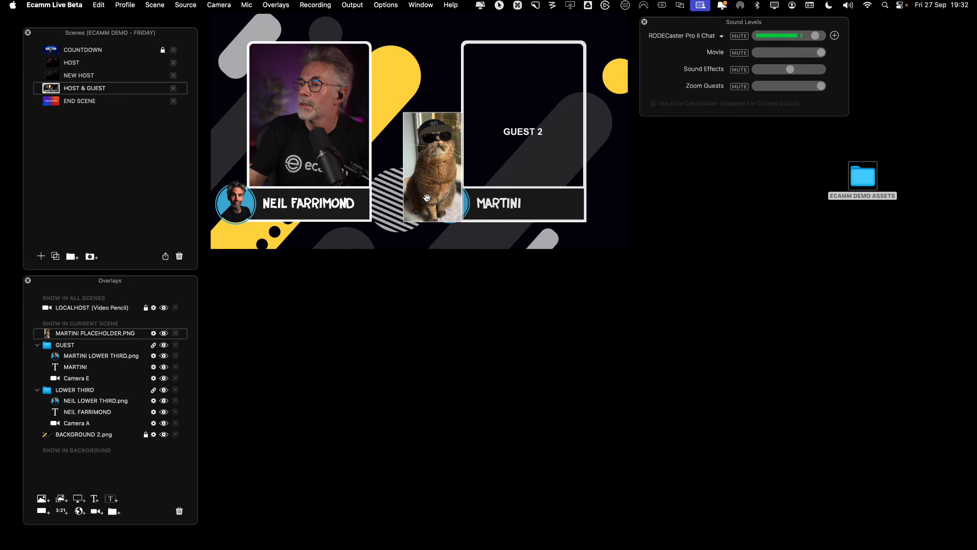
left_click_drag(427, 197, 527, 168)
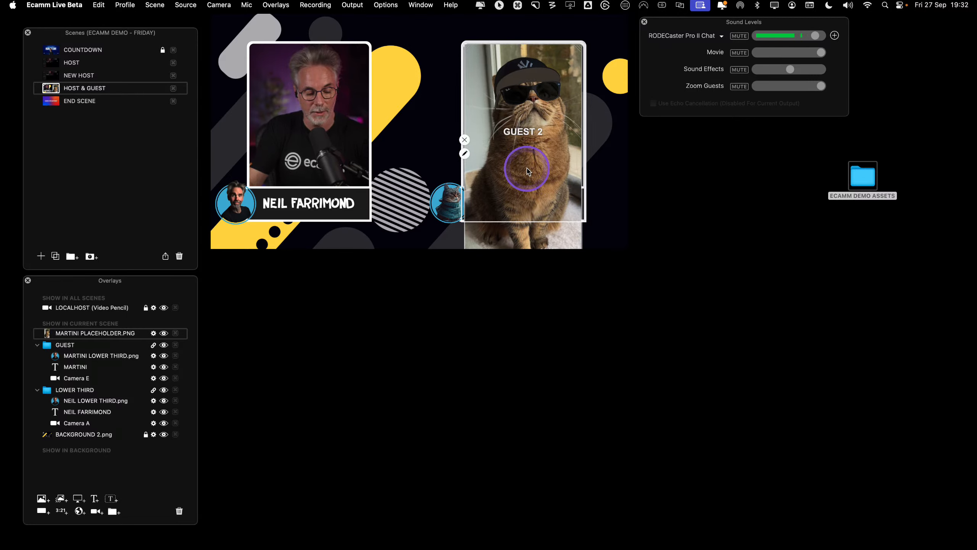
Crop the placeholder image's height to the guest camera area above the lower third and align it with the frame
key("alt")
left_click_drag(514, 145, 514, 124)
key("alt")
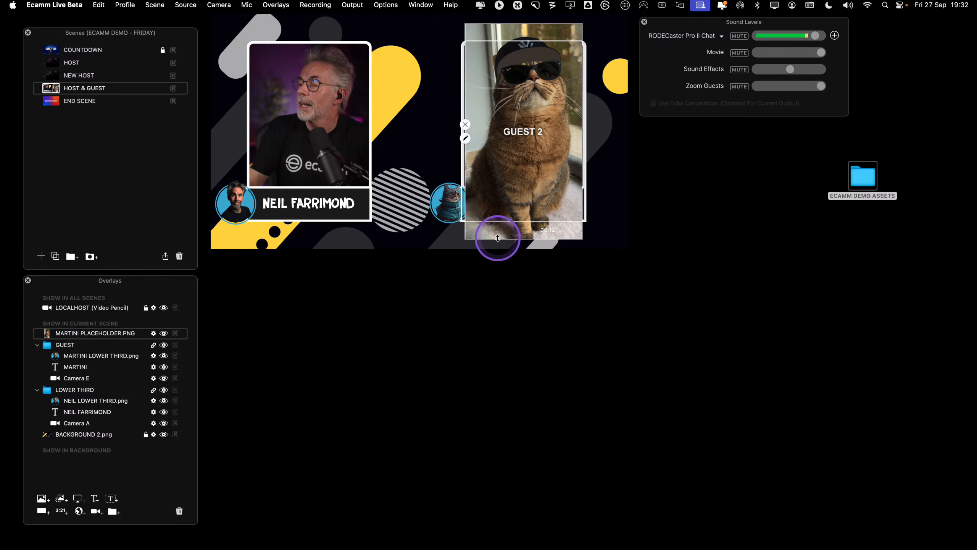
left_click_drag(497, 238, 512, 162)
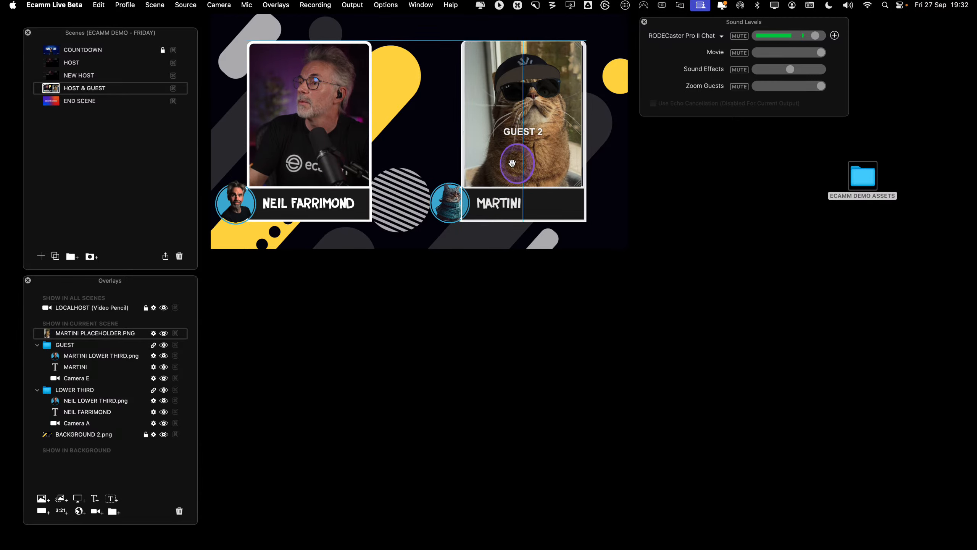
key("alt")
left_click_drag(534, 110, 535, 49)
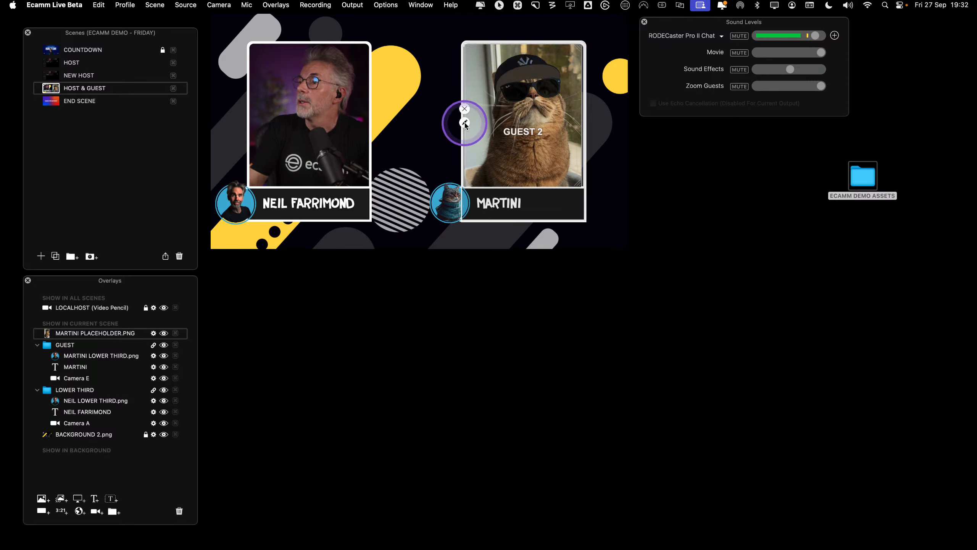
Increase the corner radius of the MARTINI PLACEHOLDER.PNG overlay to round its corners like the guest camera frame
left_click(465, 123)
left_click(359, 92)
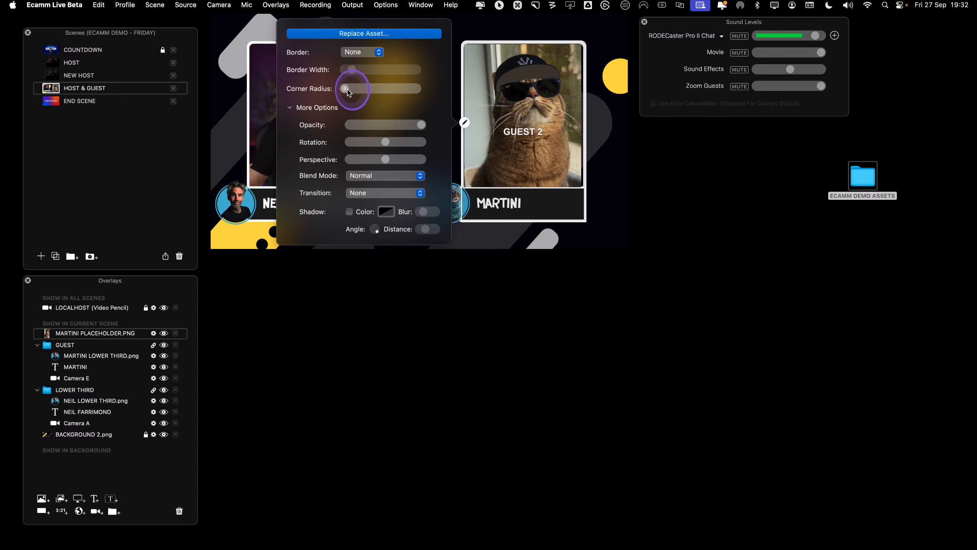
left_click_drag(348, 92, 354, 94)
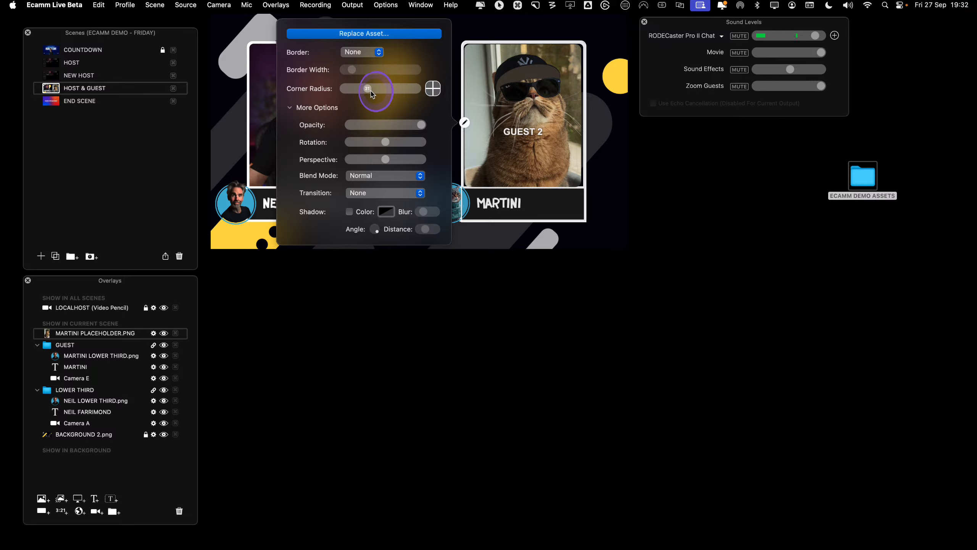
left_click(435, 92)
Nudge the placeholder image left and down inside the guest frame's white border and trim its lower edge to the lower third
left_click_drag(515, 104, 510, 104)
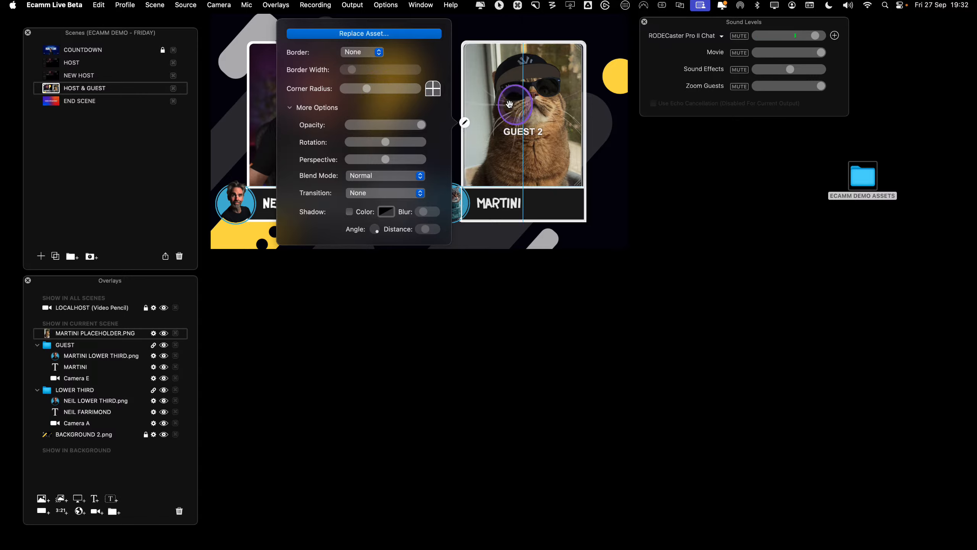
key("Left")
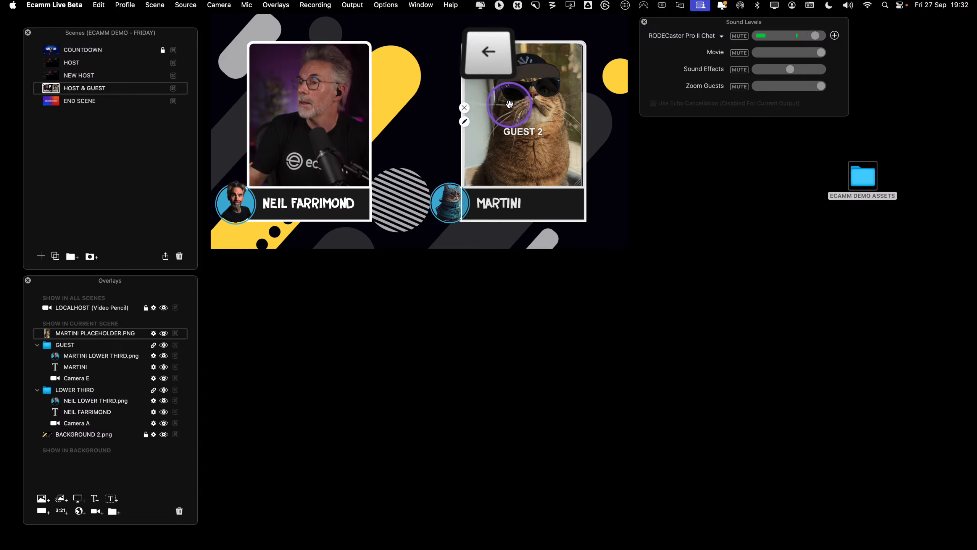
key("Left")
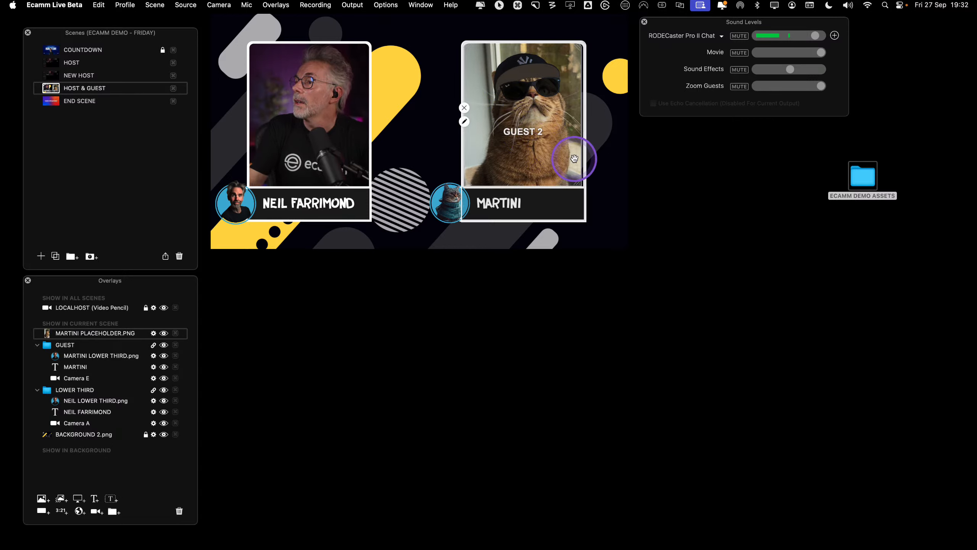
left_click(581, 159)
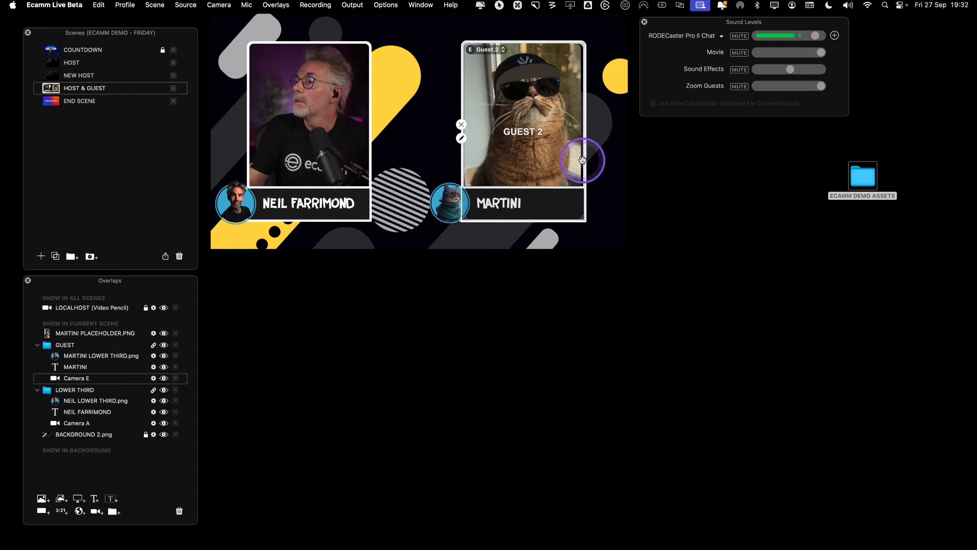
left_click(583, 160)
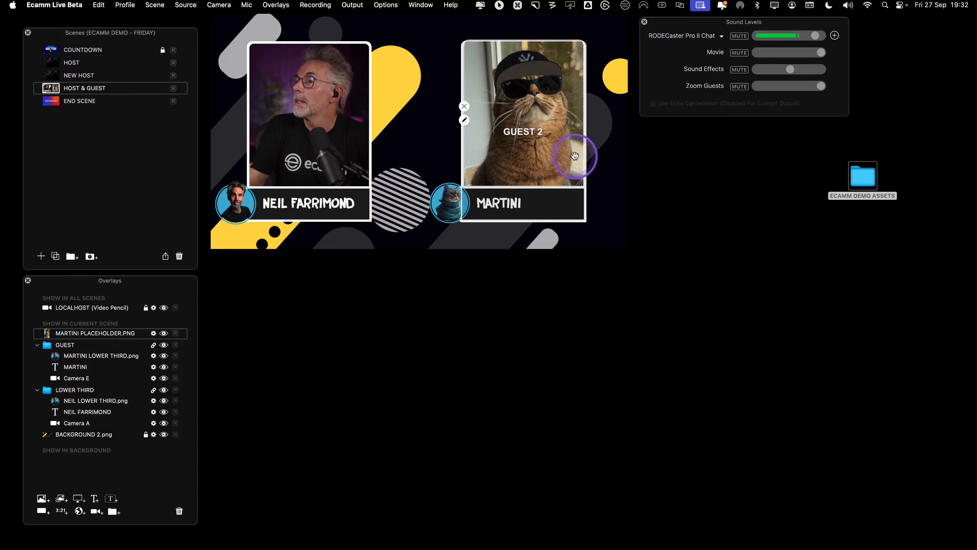
key("Down")
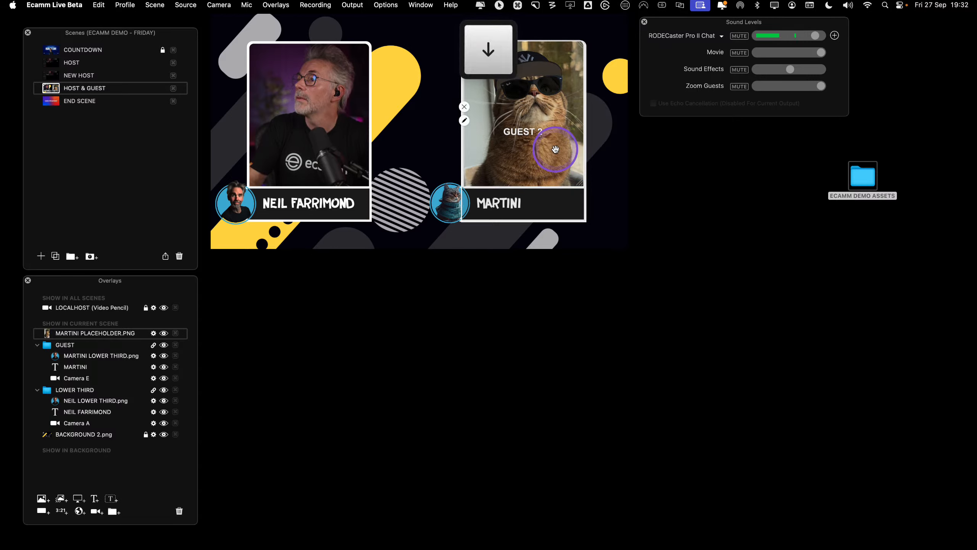
key("Down")
key("Down")
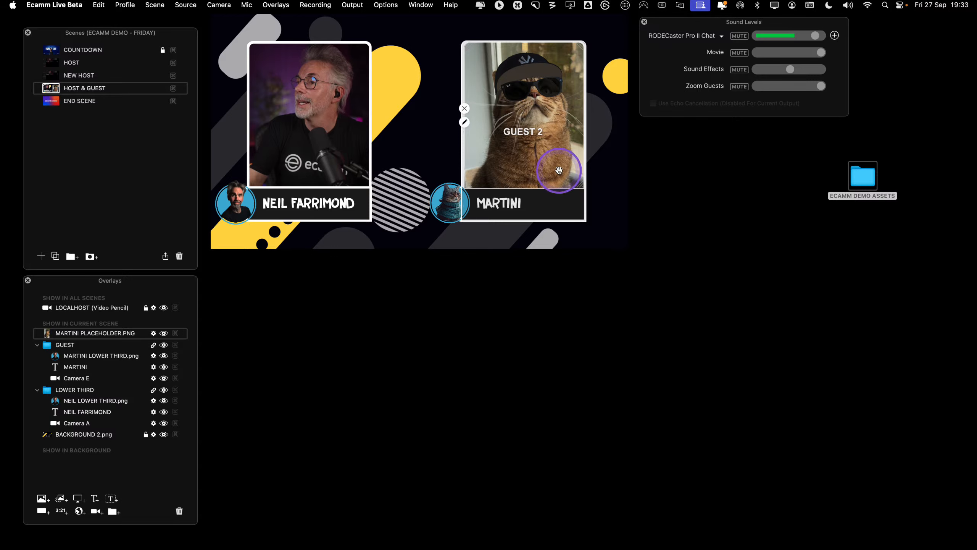
key("Left")
key("Left")
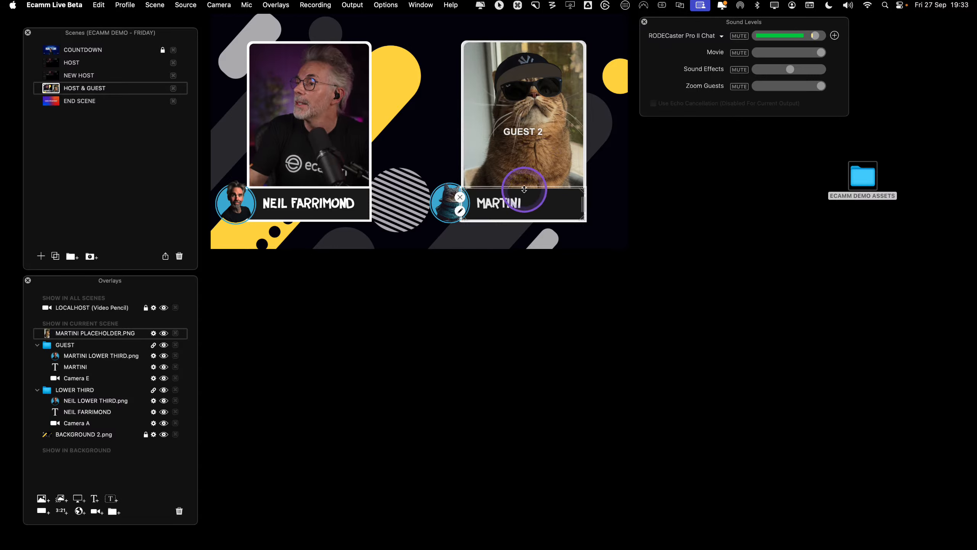
left_click_drag(524, 187, 523, 186)
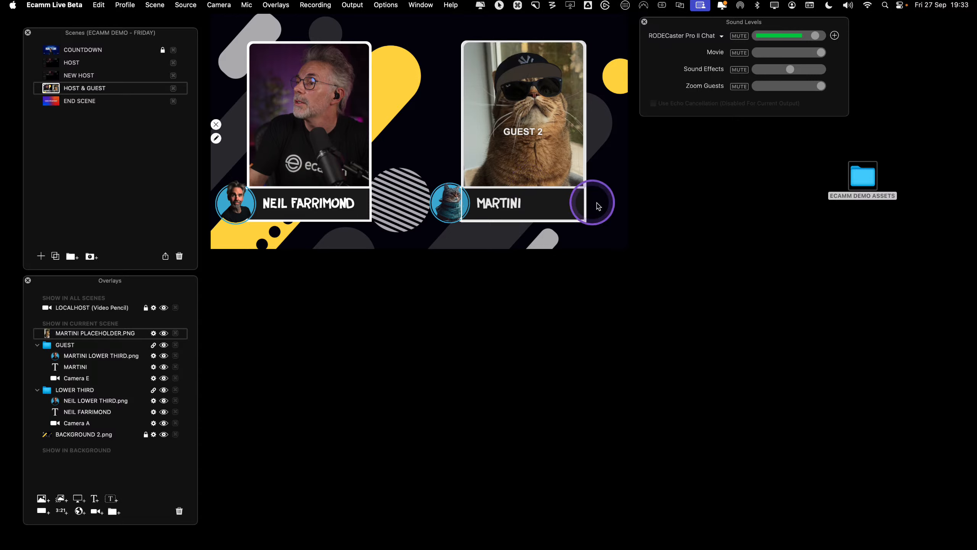
Show the HOST scene for comparison and return to the HOST & GUEST scene
left_click(625, 215)
left_click(596, 351)
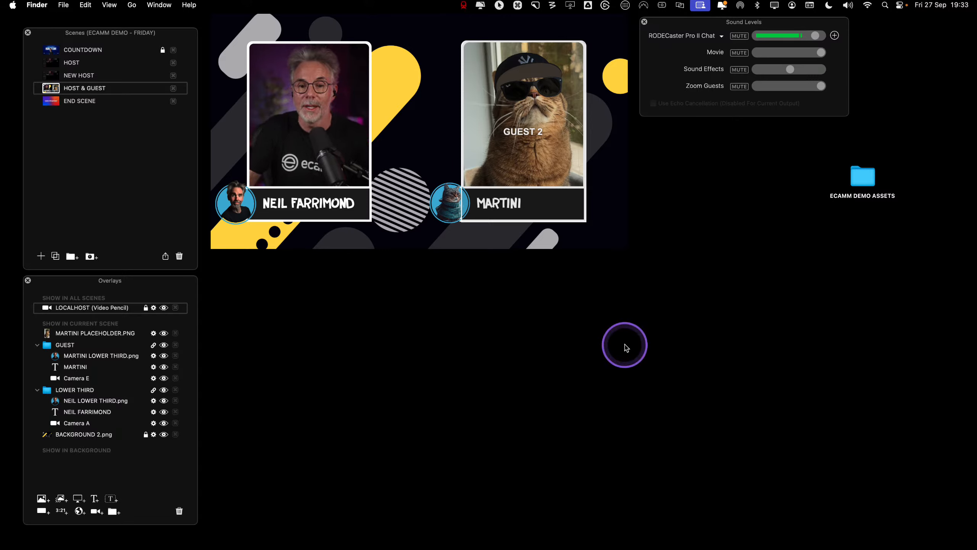
left_click(51, 63)
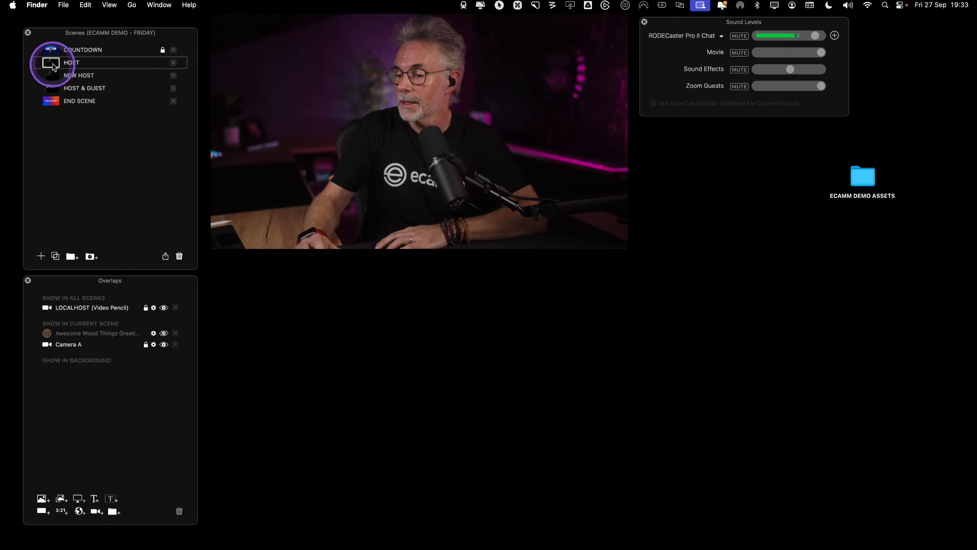
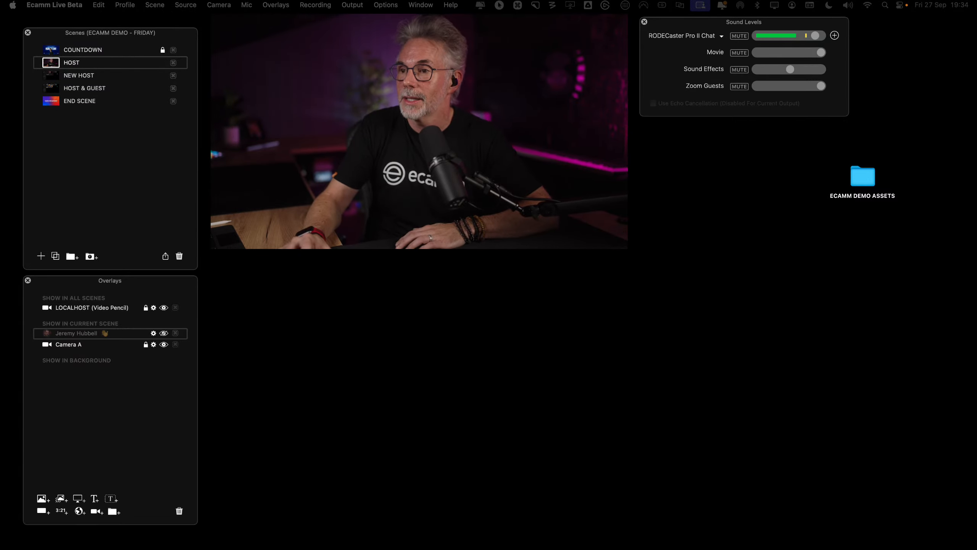
left_click(50, 89)
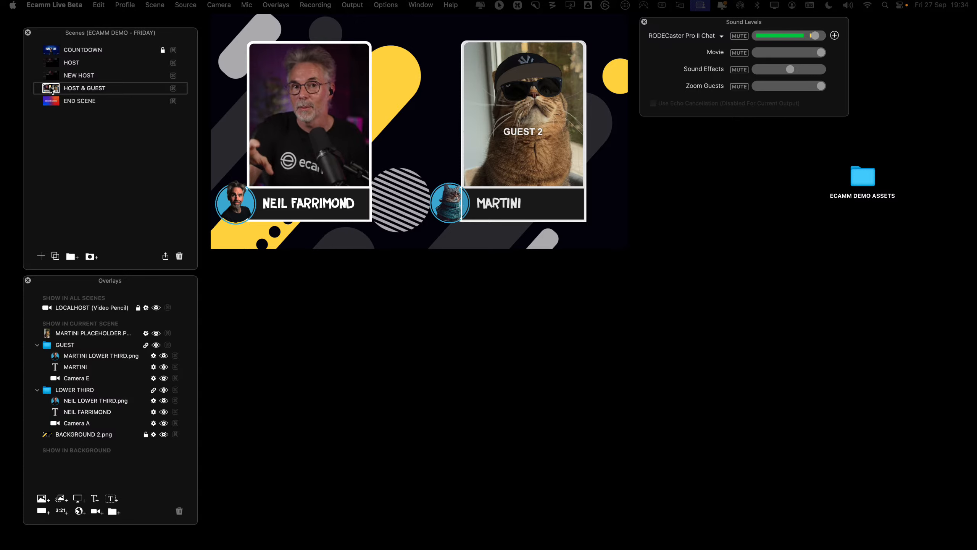
left_click(102, 108)
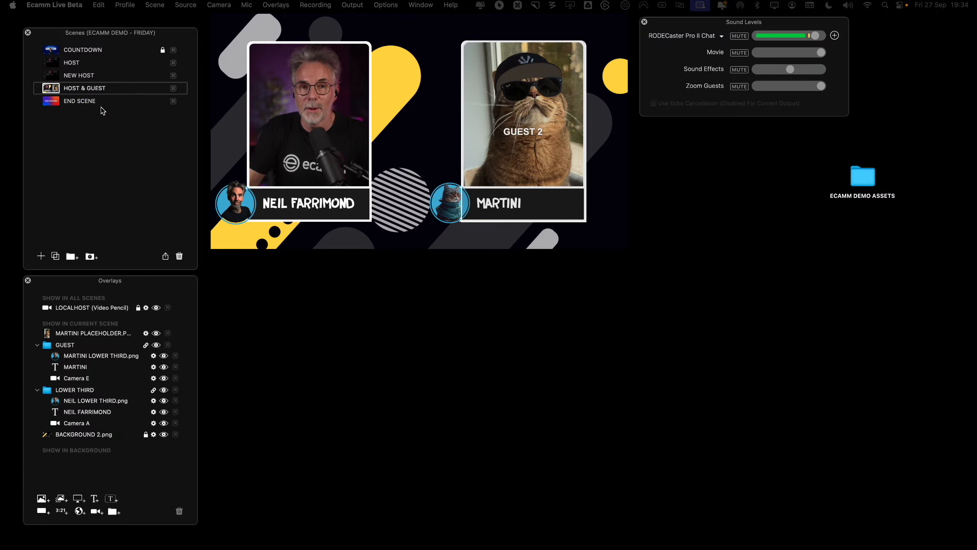
mouse_move(277, 88)
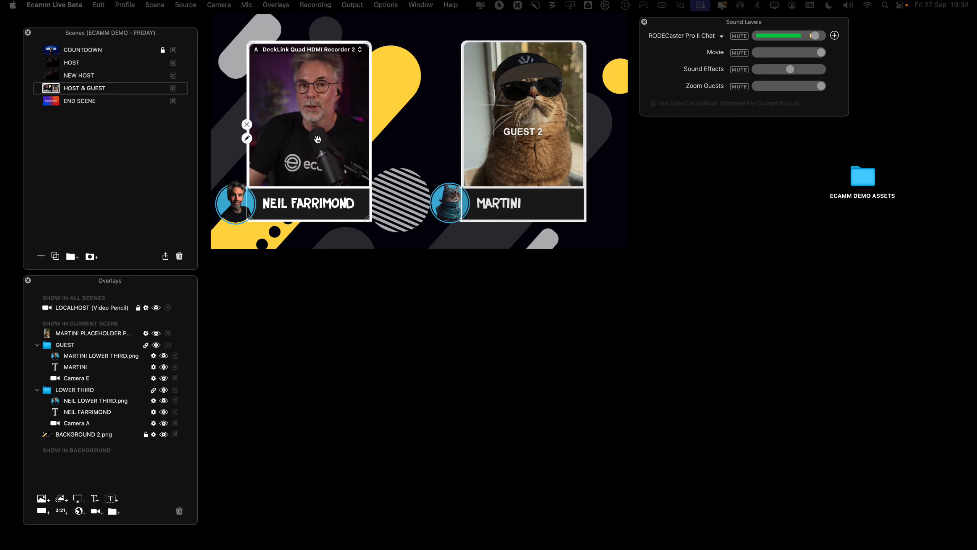
mouse_move(82, 75)
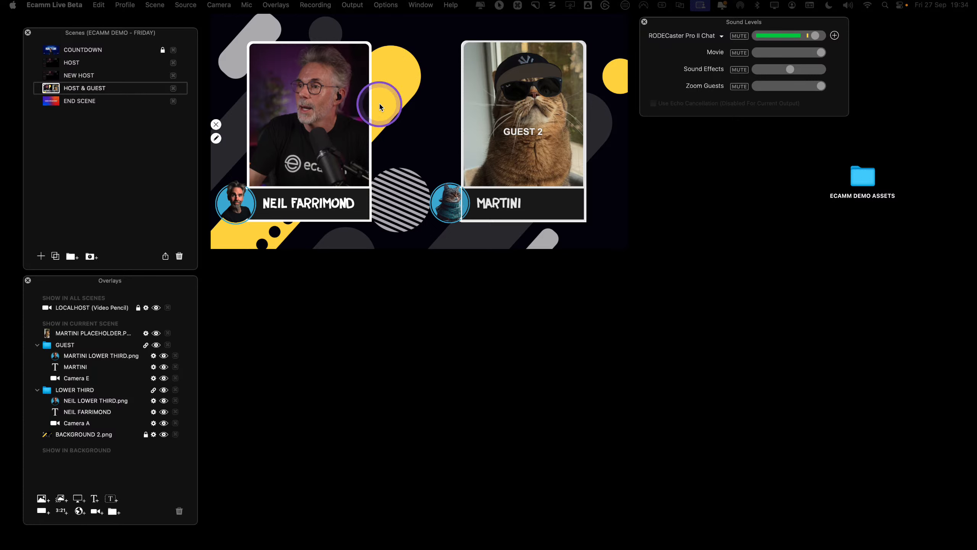
mouse_move(364, 127)
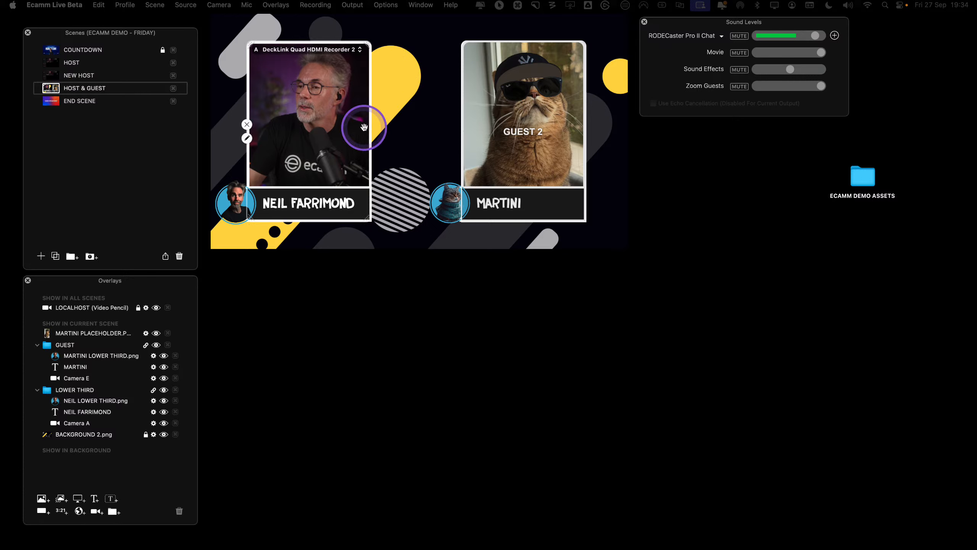
Open the Camera Effects window and select Camera A as the camera to adjust
left_click(420, 5)
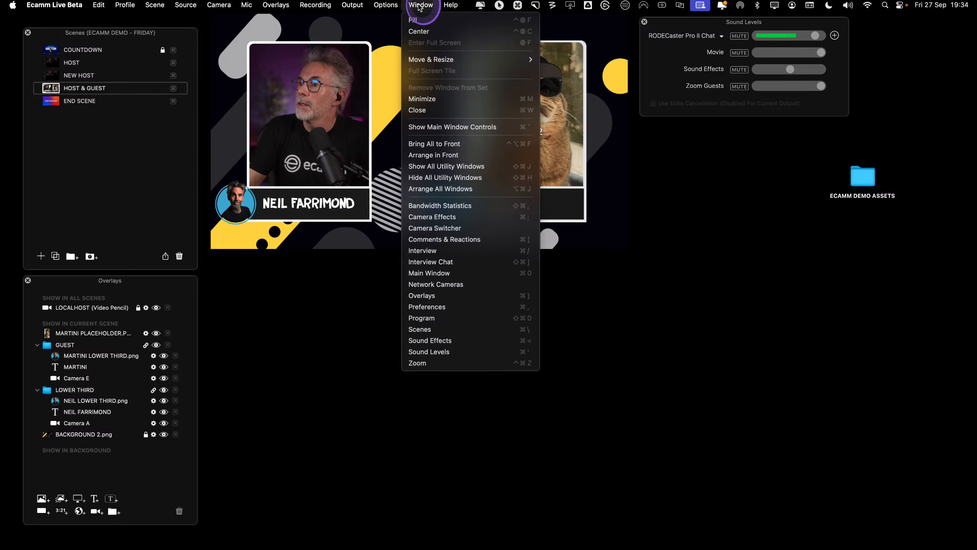
left_click(476, 217)
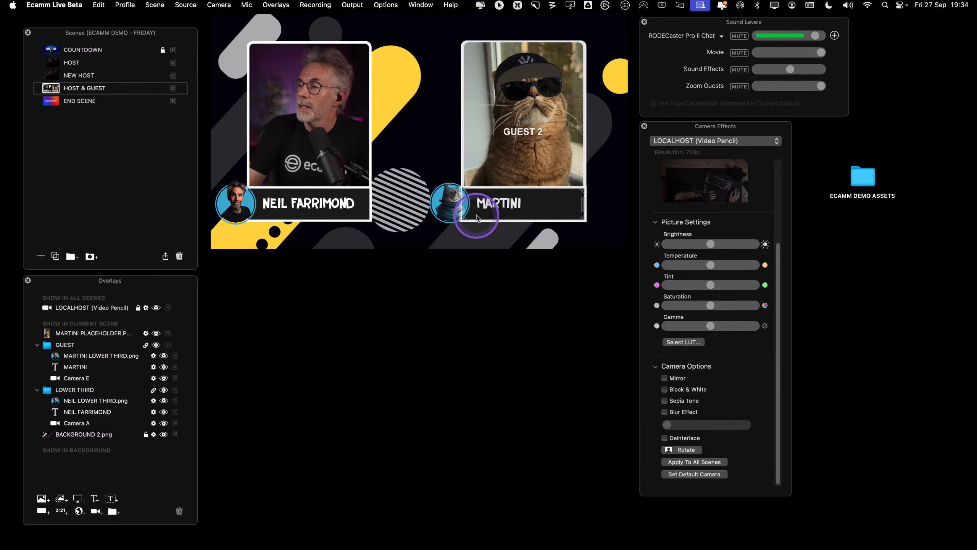
left_click(742, 142)
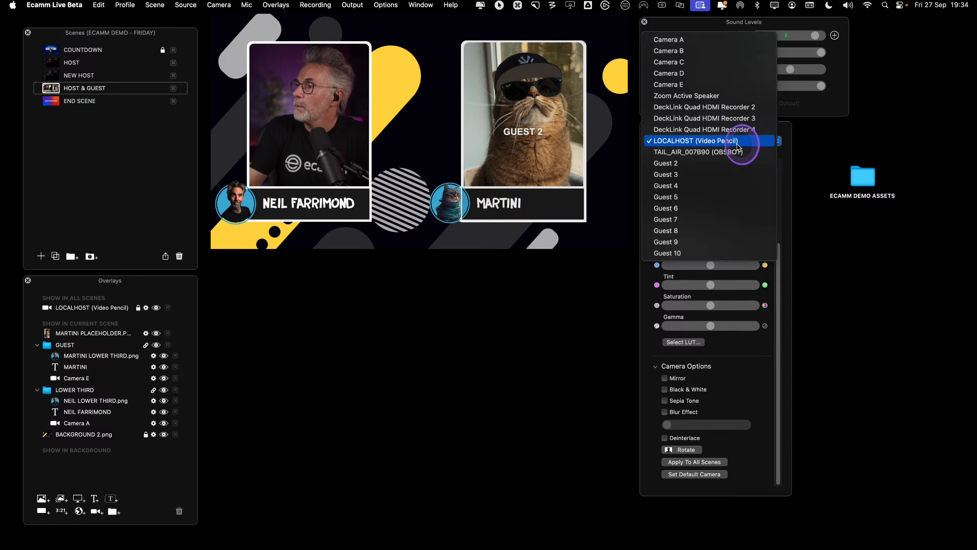
left_click(732, 41)
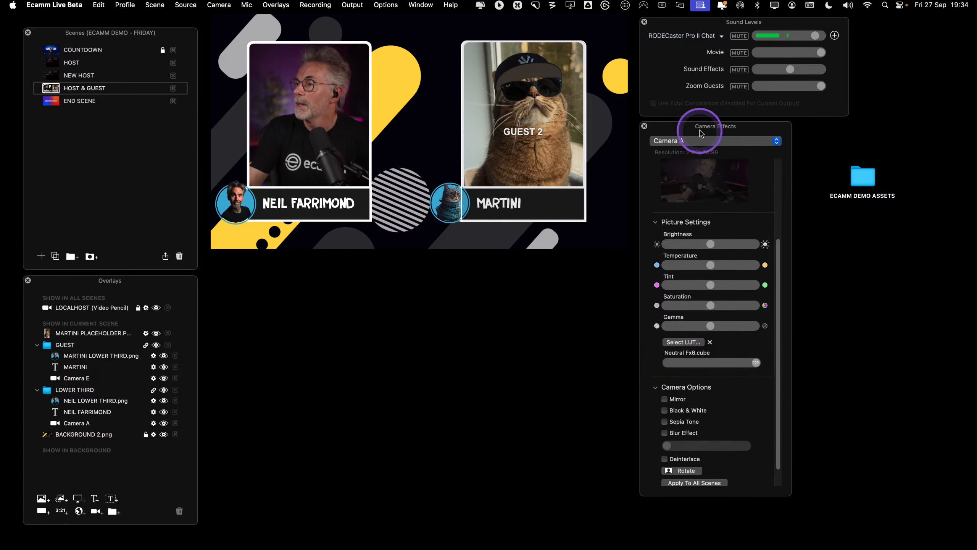
scroll(752, 341, "down", 3)
scroll(752, 335, "up", 6)
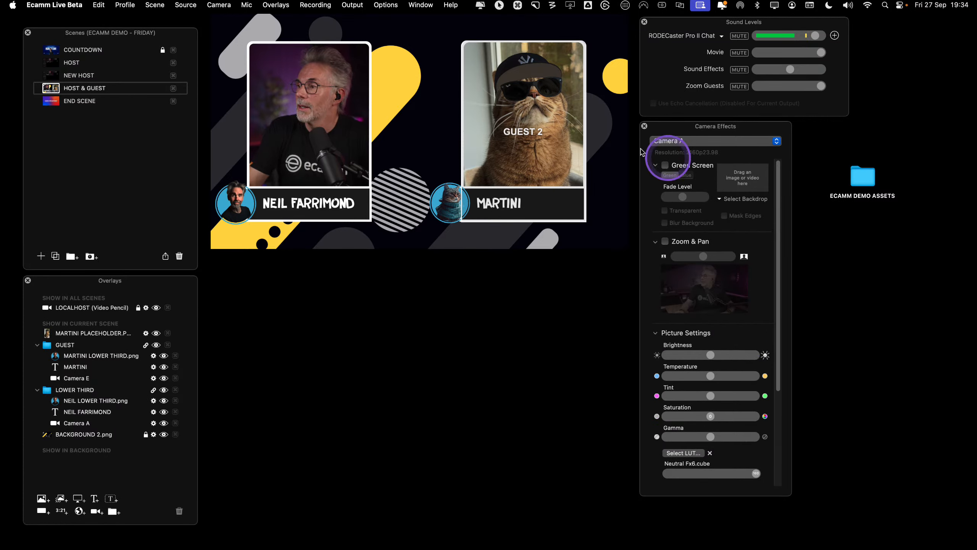
Check the host camera overlay's video source against the camera selected in Camera Effects
left_click(246, 137)
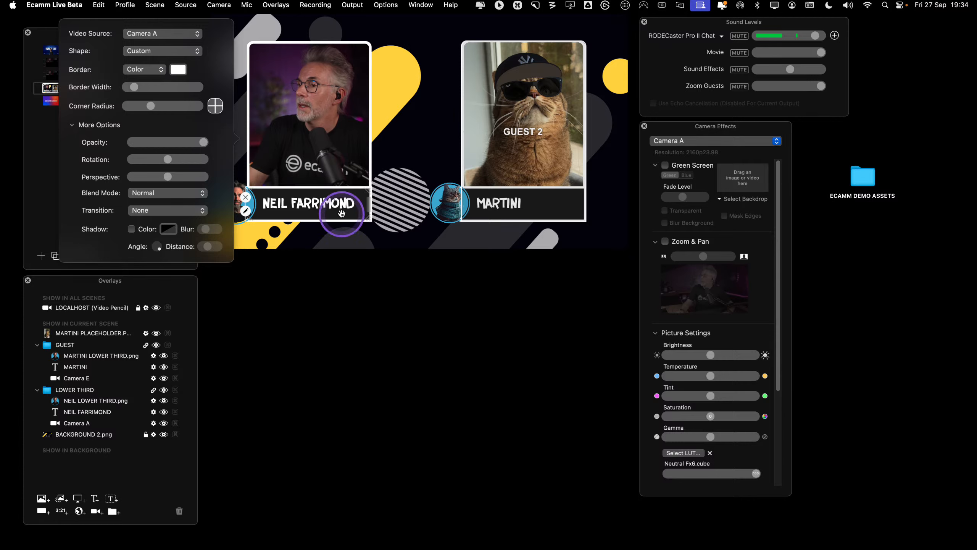
left_click(243, 131)
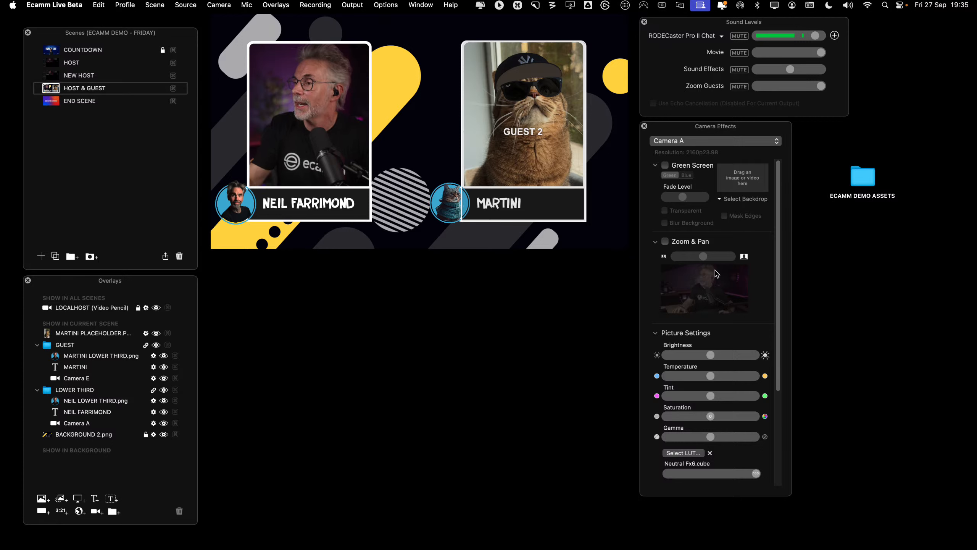
left_click(699, 142)
left_click(698, 142)
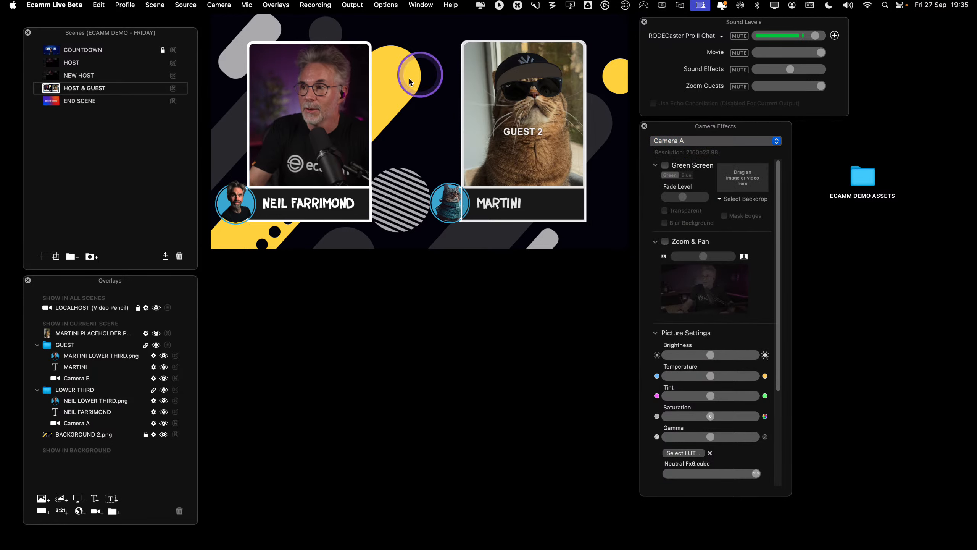
left_click(307, 155)
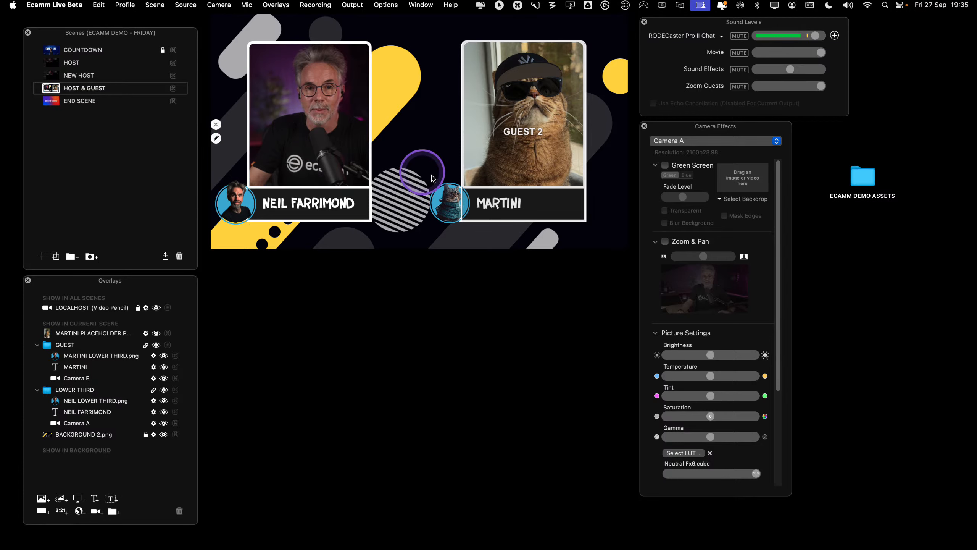
Enable Zoom & Pan for Camera A, zoom in slightly, and reposition the host within the camera frame
left_click(666, 241)
left_click_drag(702, 256, 706, 262)
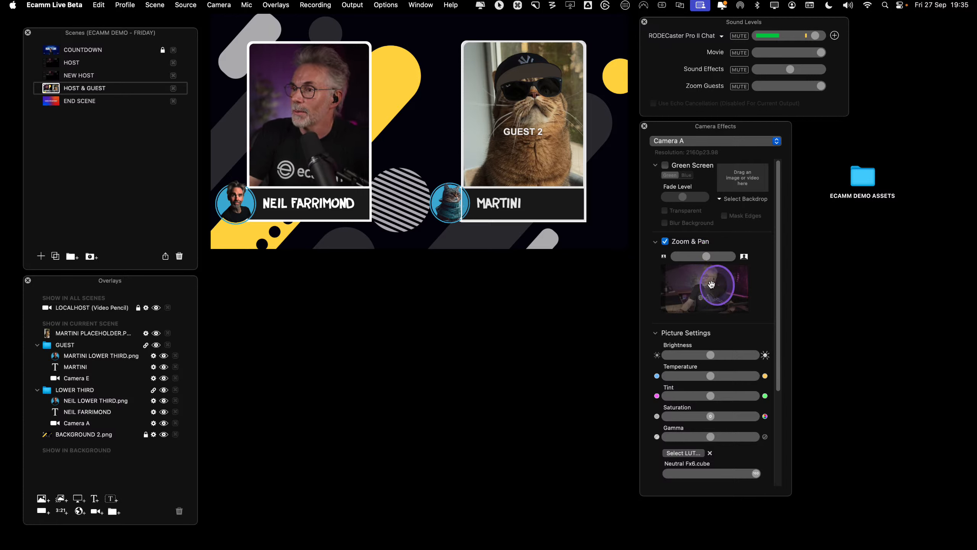
left_click_drag(709, 285, 713, 286)
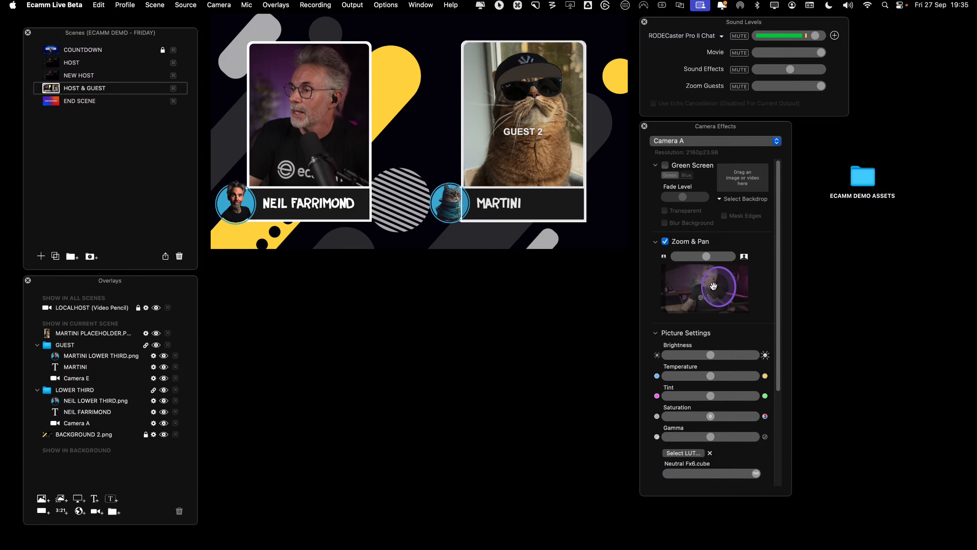
key("super")
key("ctrl")
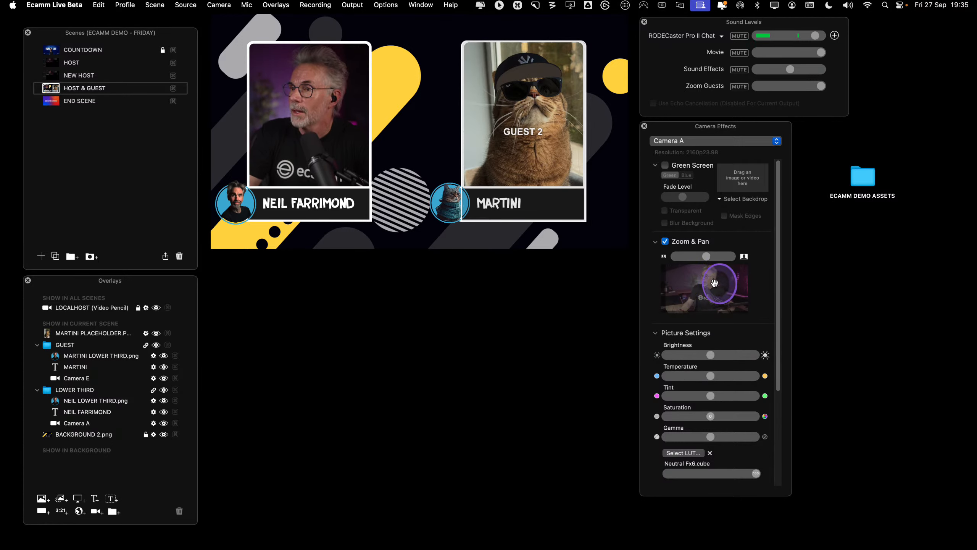
key("ctrl")
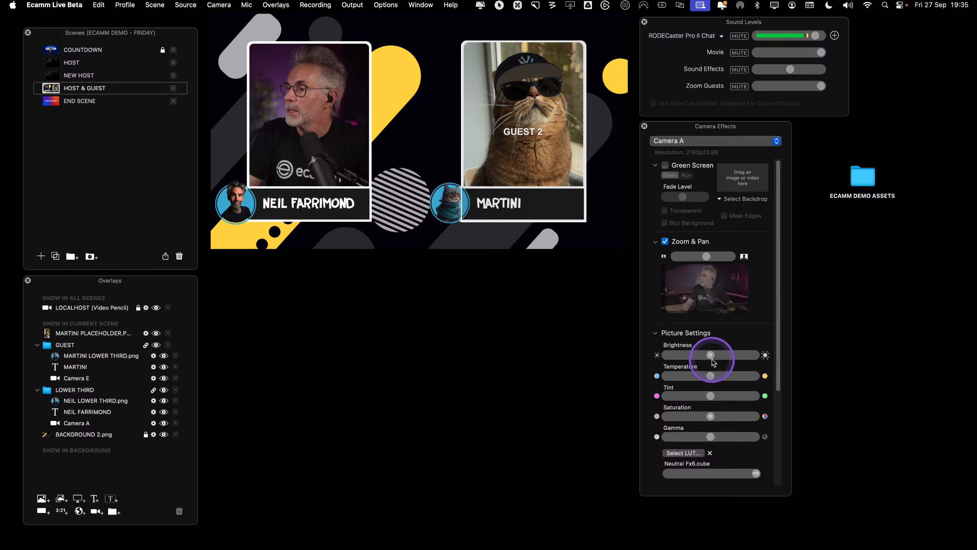
Try a higher brightness and a warmer temperature on Camera A, and reset its picture settings
left_click_drag(711, 355, 750, 384)
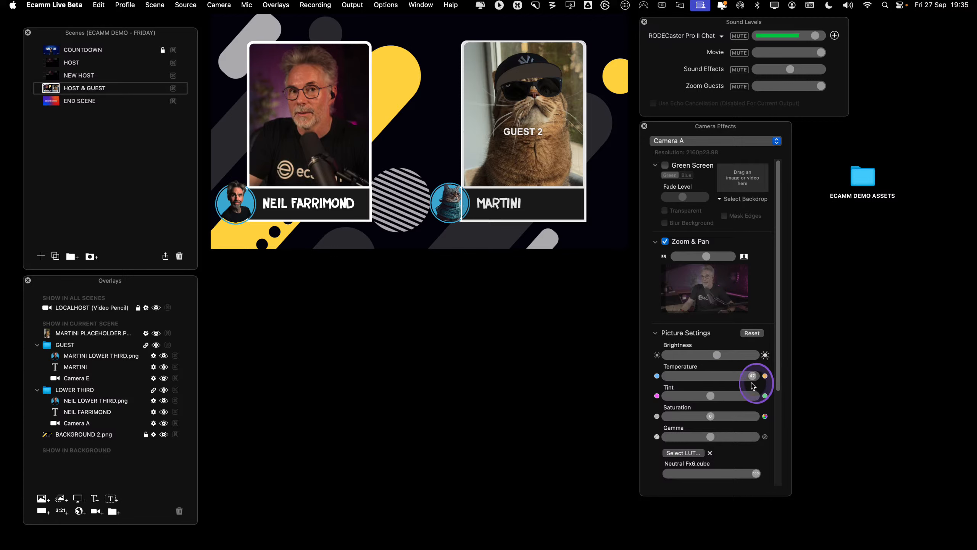
left_click(751, 333)
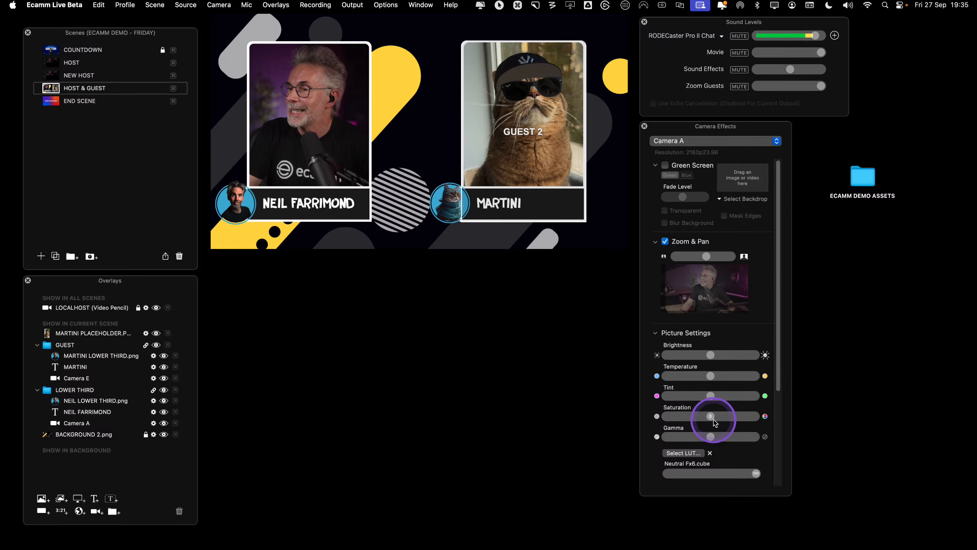
Try a different gamma for Camera A and reset its picture settings
scroll(715, 416, "down", 2)
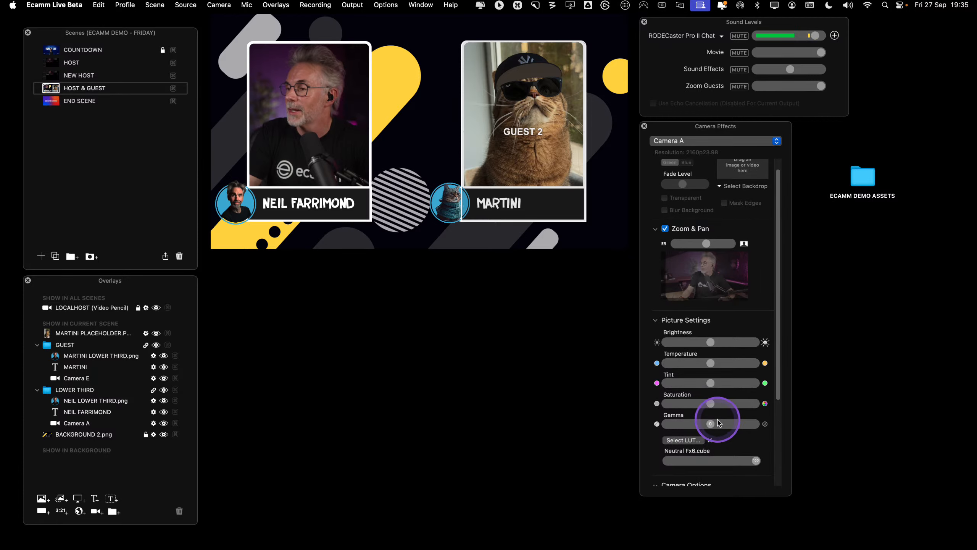
left_click_drag(711, 423, 690, 425)
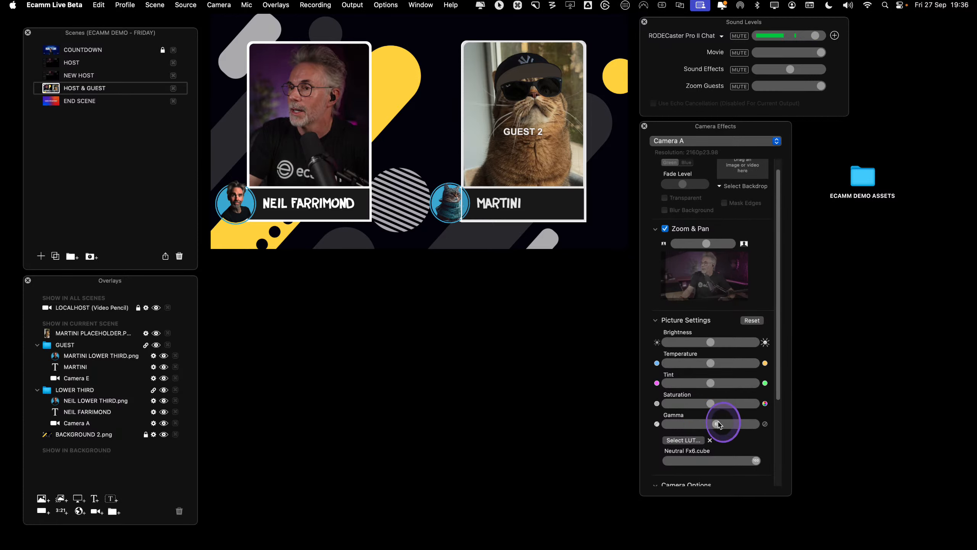
left_click(752, 321)
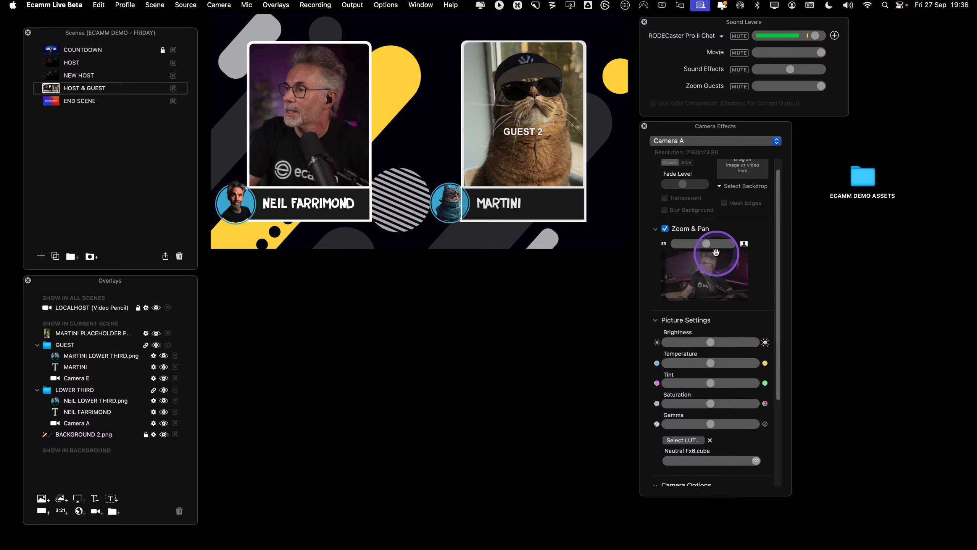
Try zooming Camera A out and back in to fill its frame, and review its camera options
left_click_drag(706, 244, 695, 250)
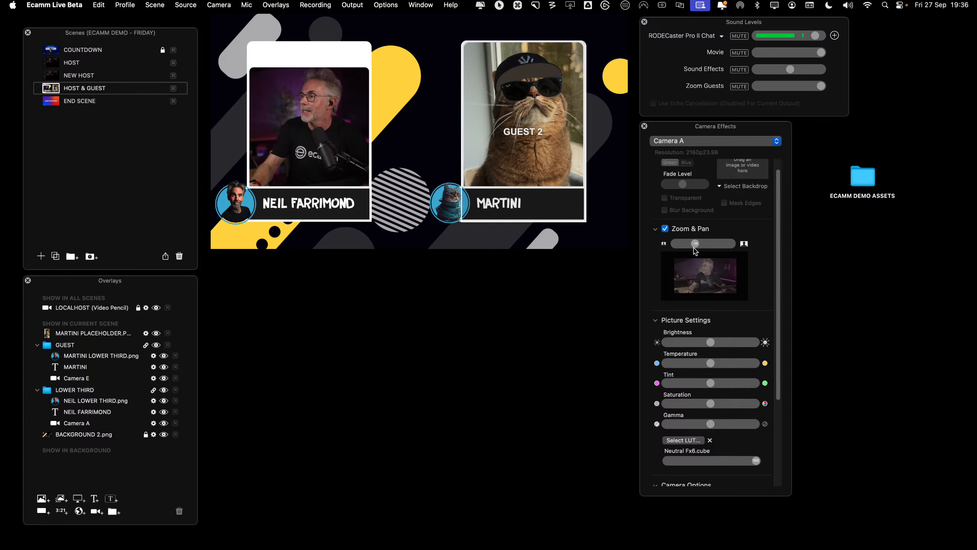
mouse_move(698, 248)
left_mouse_down()
mouse_move(710, 249)
mouse_move(705, 264)
left_mouse_up()
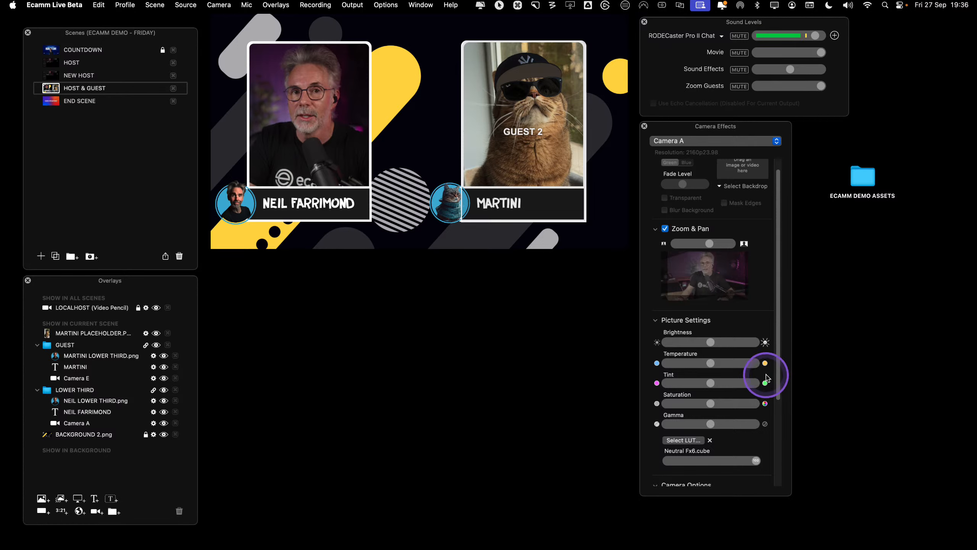
scroll(766, 375, "down", 5)
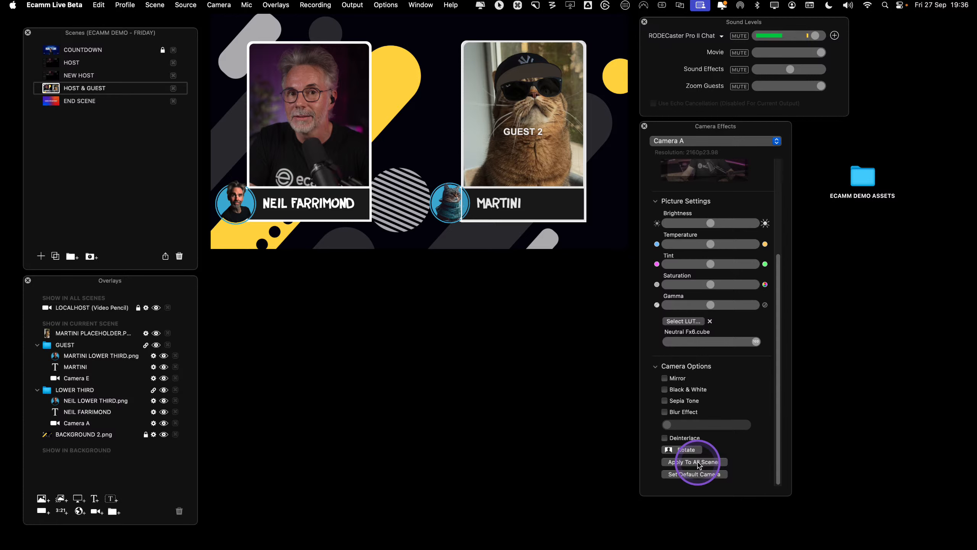
mouse_move(51, 76)
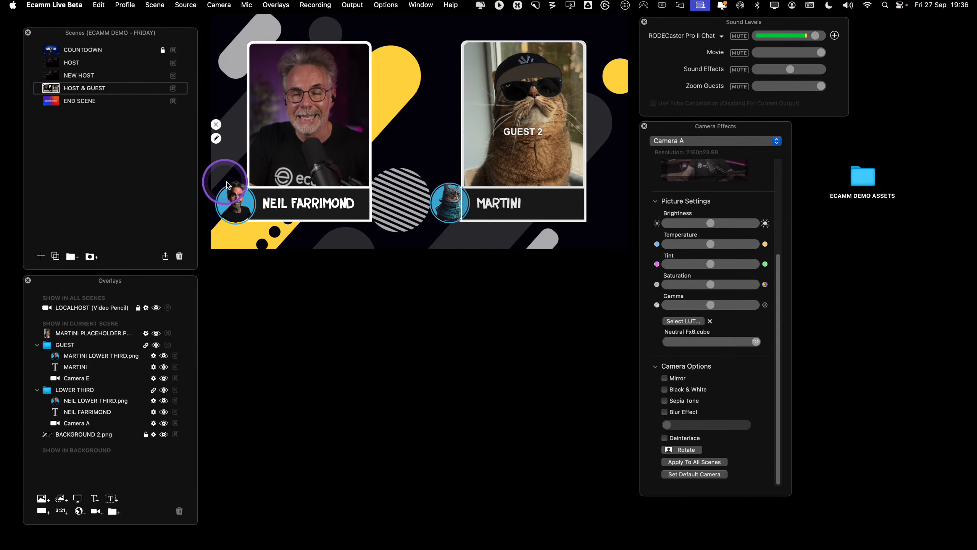
mouse_move(240, 187)
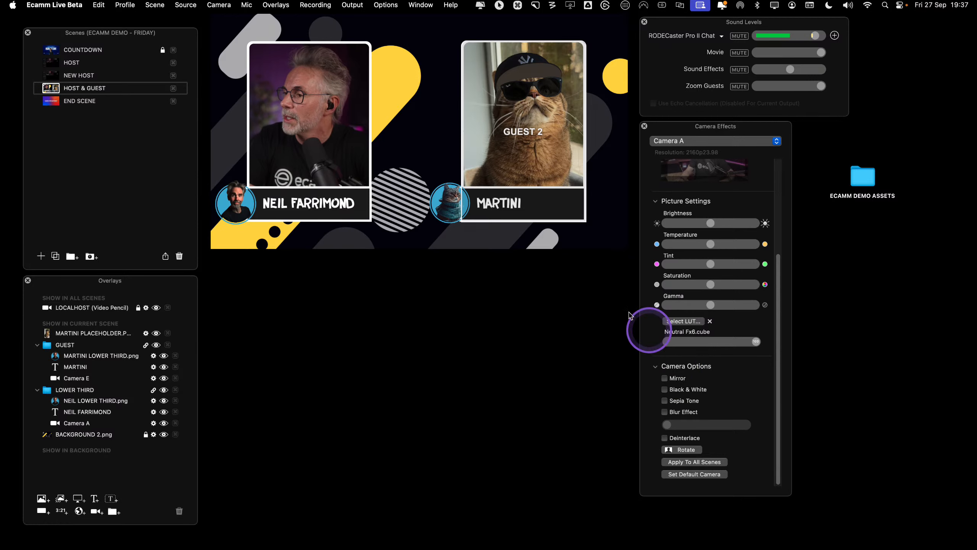
Zoom Camera A in tightly in the HOST & GUEST scene, check the HOST scene's framing, and return to HOST & GUEST
scroll(724, 308, "up", 5)
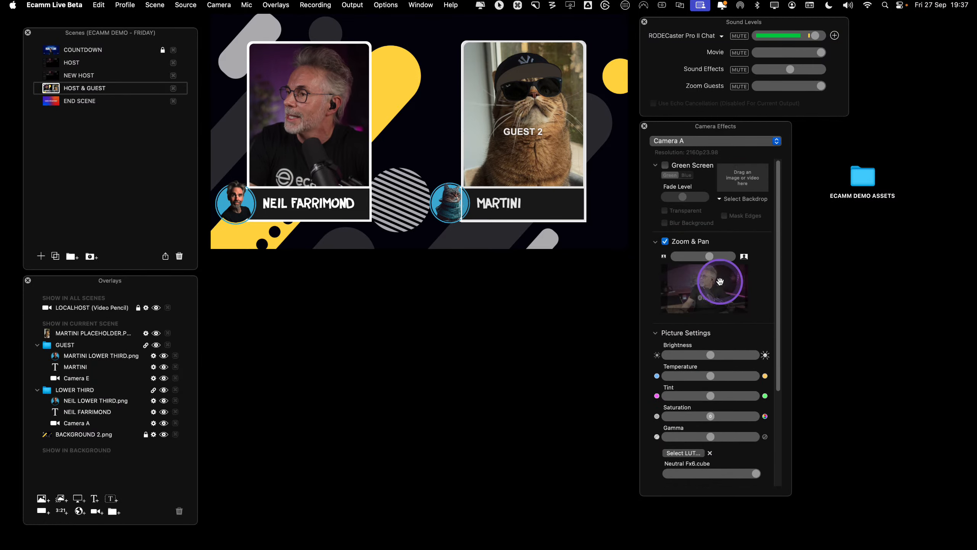
left_click_drag(713, 261, 728, 257)
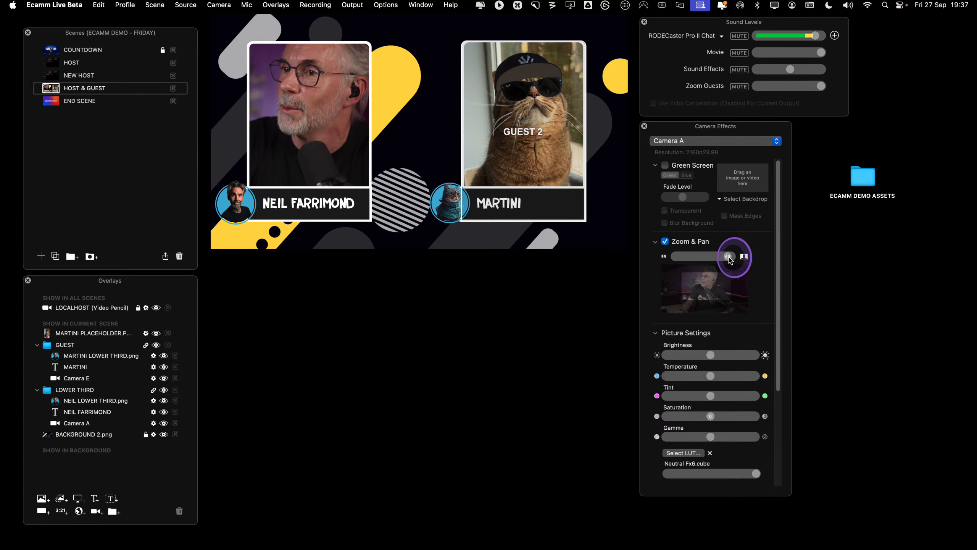
left_click(53, 68)
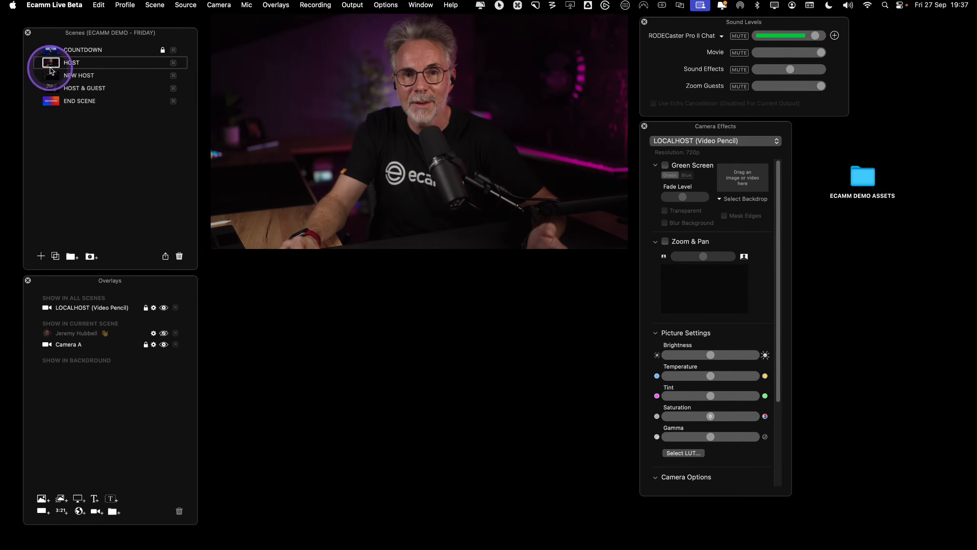
left_click(52, 88)
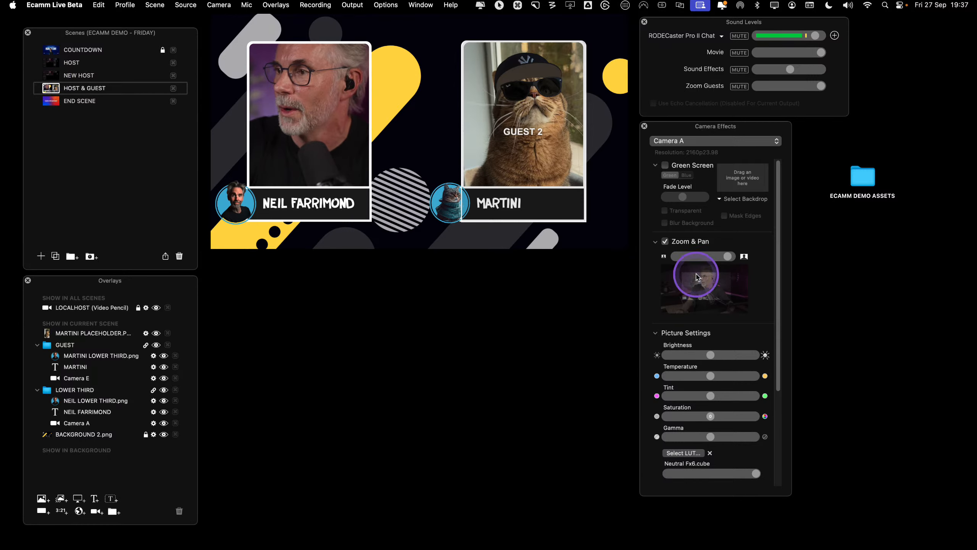
Zoom Camera A back out to a head-and-shoulders shot and pan it so the host sits centred in the frame
left_click_drag(727, 256, 712, 257)
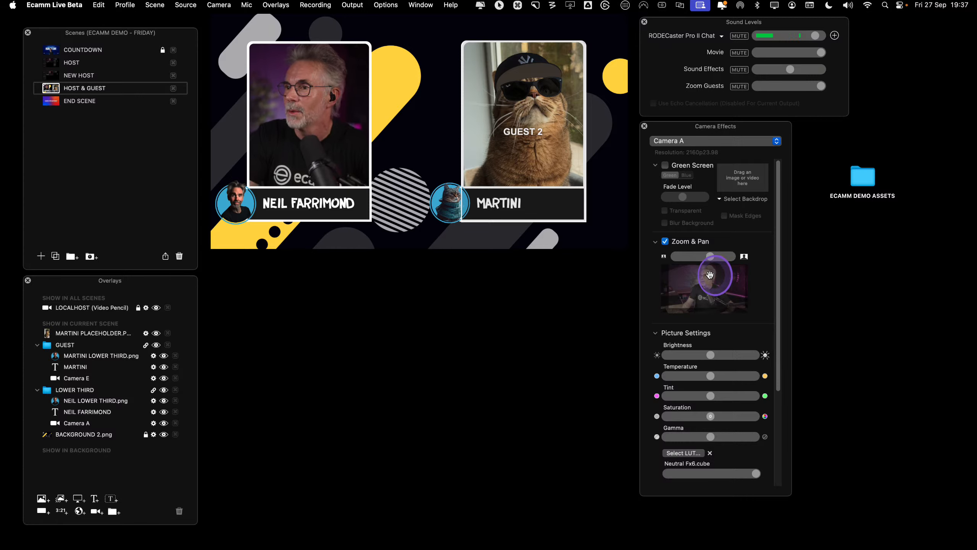
left_click_drag(710, 273, 662, 272)
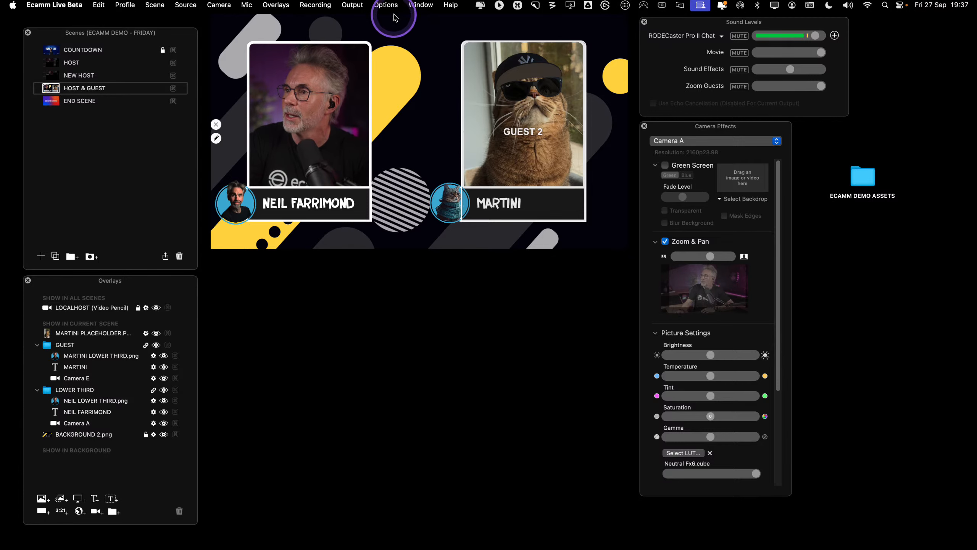
Open the Camera Switcher and set Camera E's source to TAIL_AIR_007B90 (OBSBOT)
left_click(418, 6)
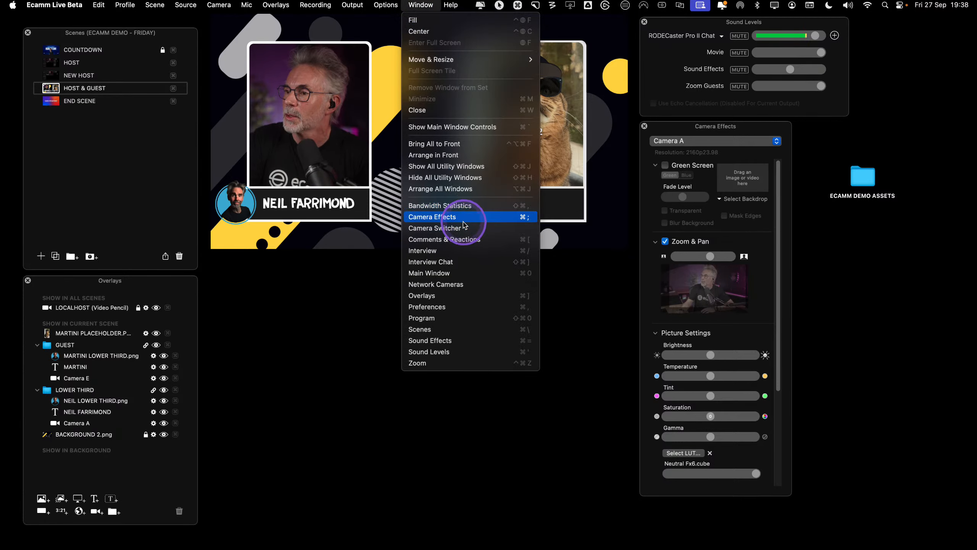
left_click(435, 228)
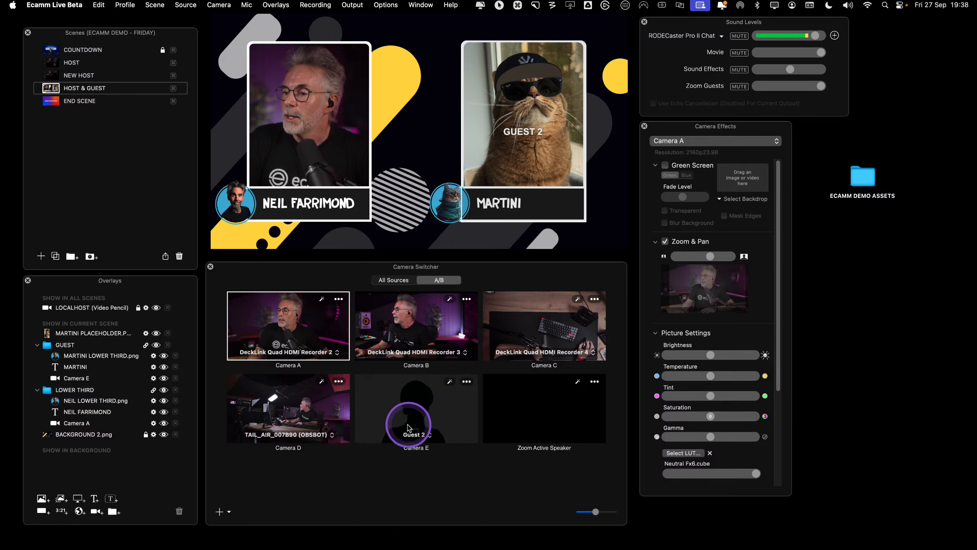
left_click(413, 435)
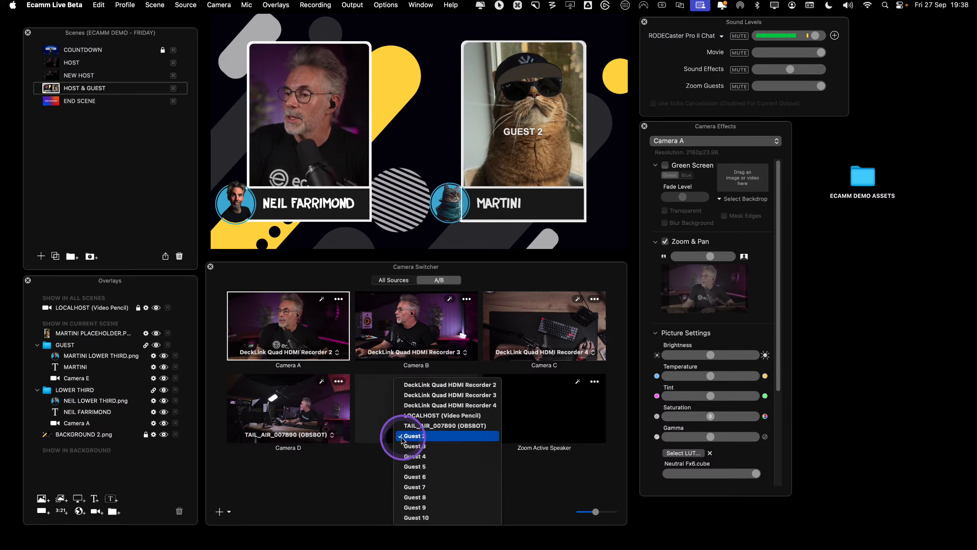
left_click(429, 277)
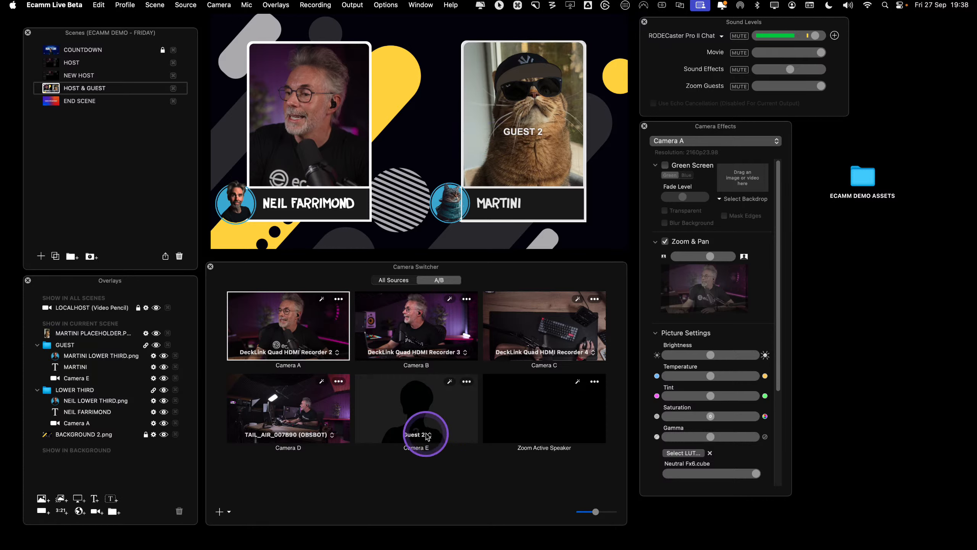
left_click(425, 435)
left_click(428, 422)
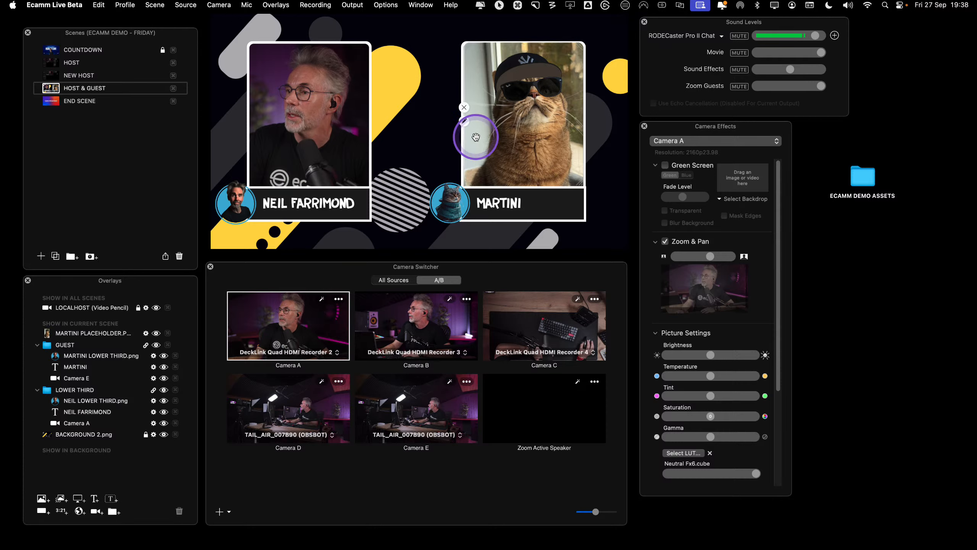
Move the MARTINI PLACEHOLDER image overlay into the GUEST folder, above the lower third image
left_click(464, 122)
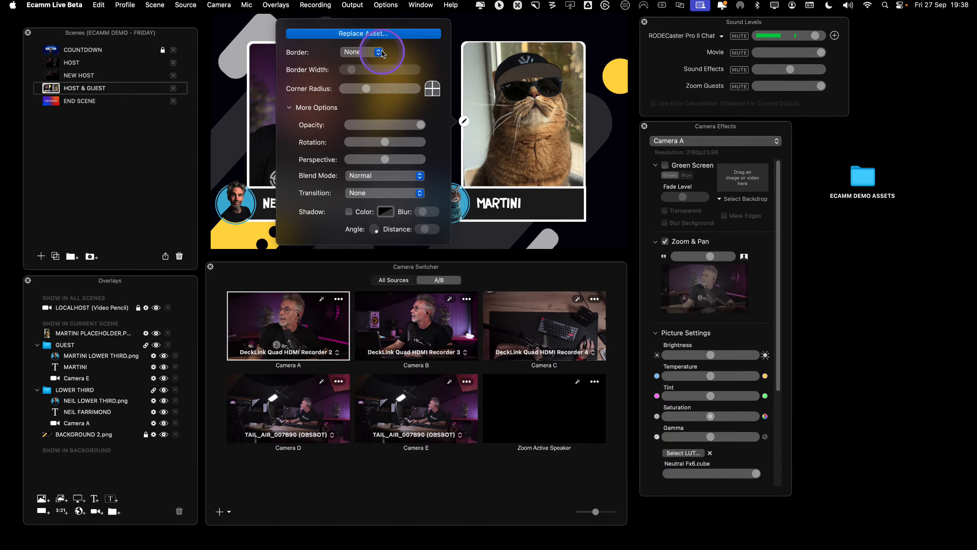
left_click(486, 147)
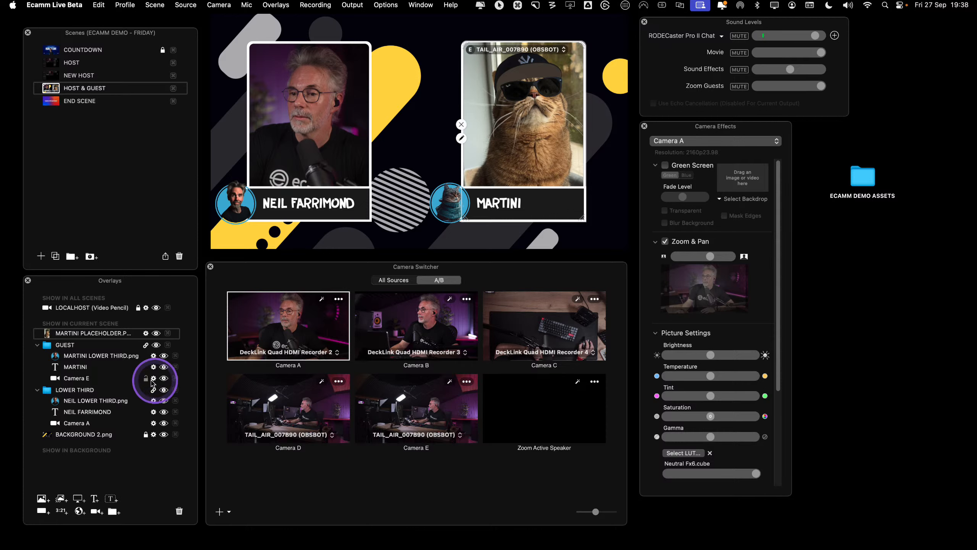
left_click_drag(115, 337, 114, 349)
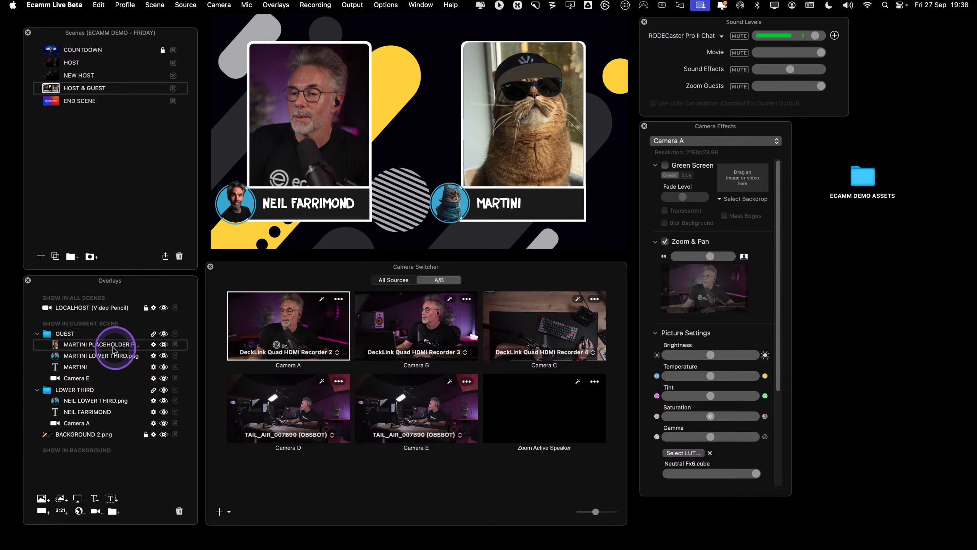
Toggle the MARTINI PLACEHOLDER overlay's visibility repeatedly, leaving it hidden to reveal Camera E
left_click(163, 345)
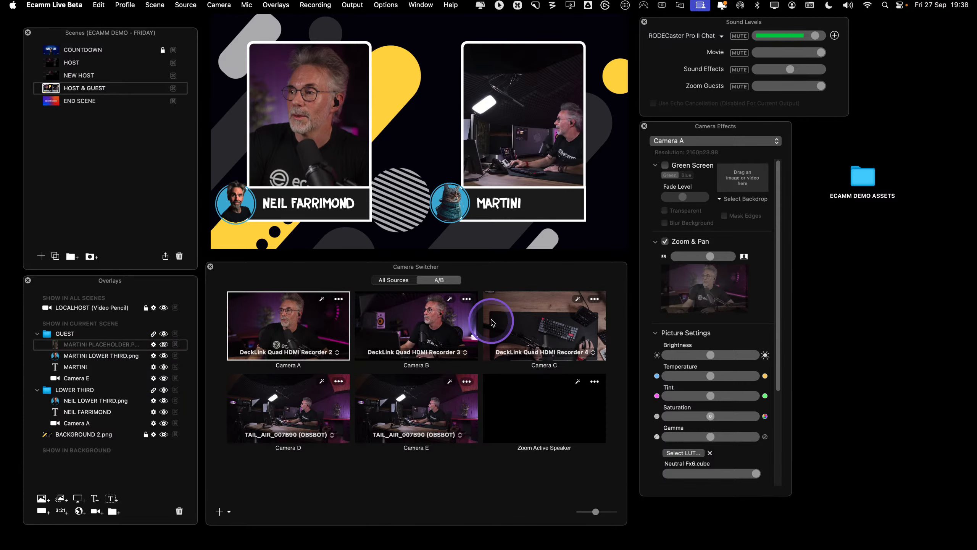
left_click(164, 344)
left_click(164, 344)
left_click(164, 344)
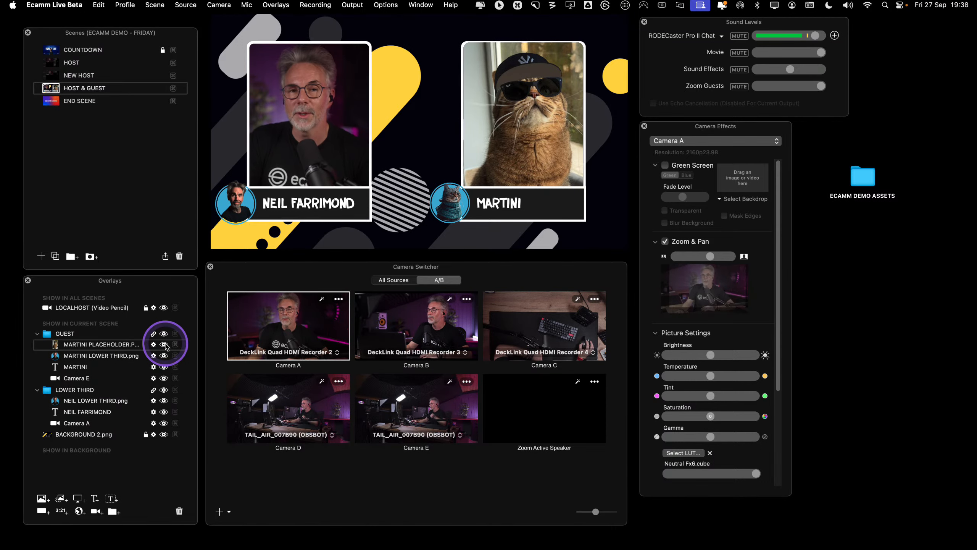
left_click(164, 344)
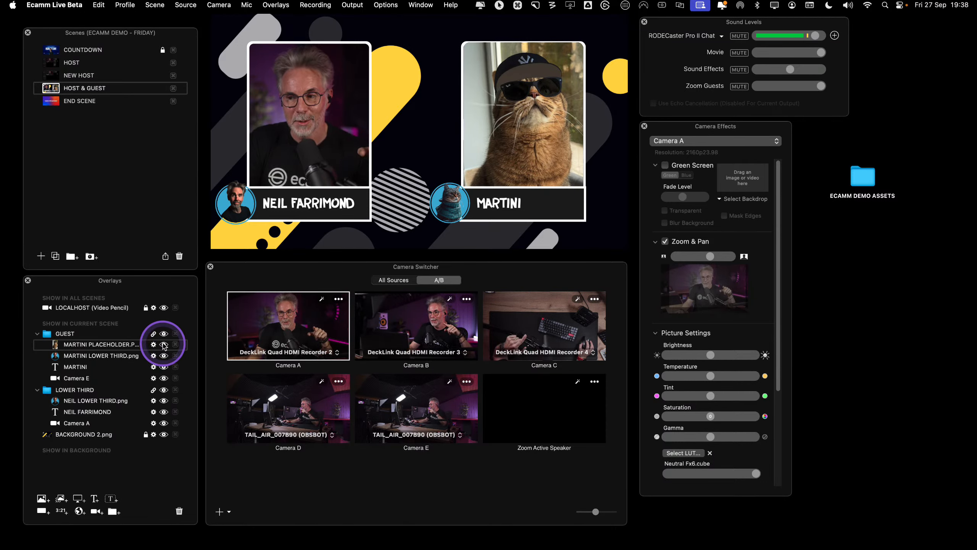
left_click(164, 344)
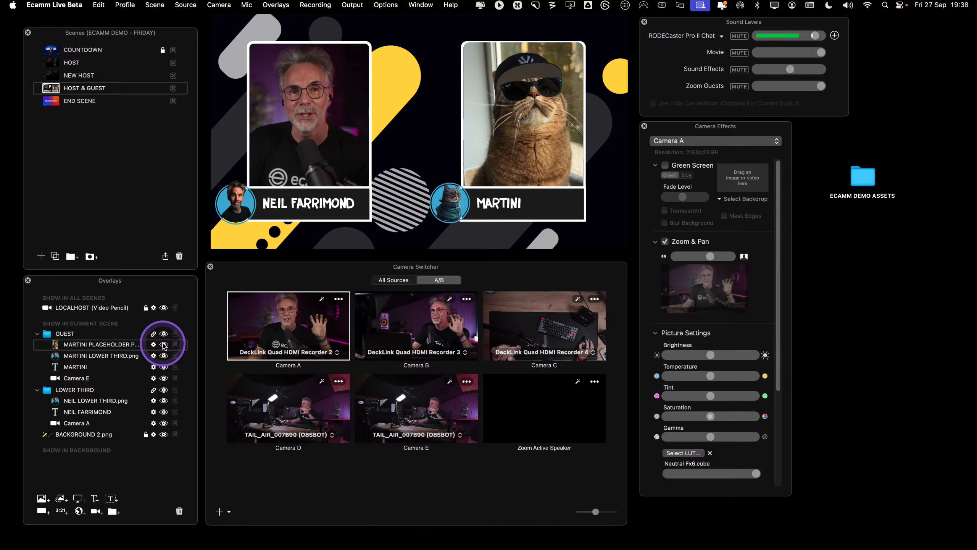
left_click(164, 344)
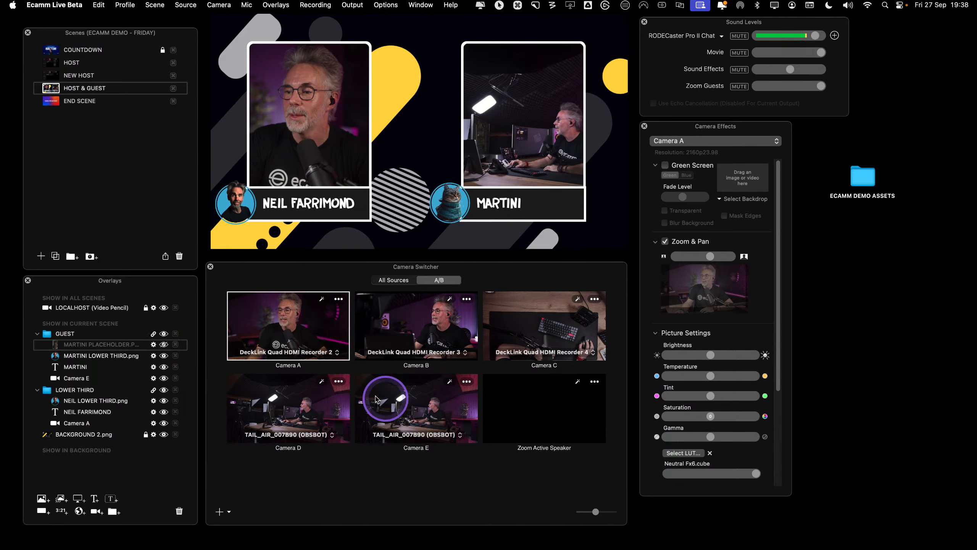
Switch Camera E's source to DeckLink Quad HDMI Recorder 4, change it to LOCALHOST (Video Pencil), and show the MARTINI PLACEHOLDER overlay again
left_click(410, 434)
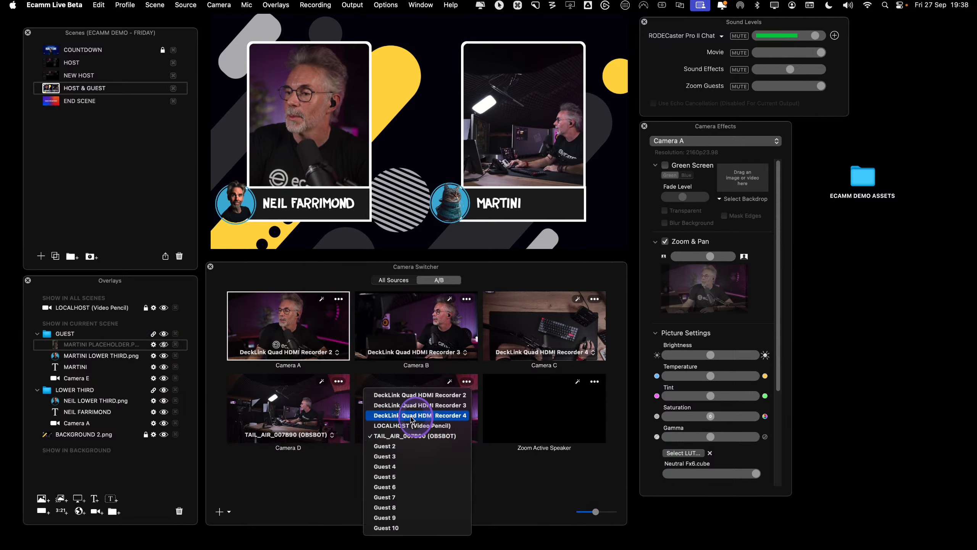
left_click(410, 418)
left_click(411, 434)
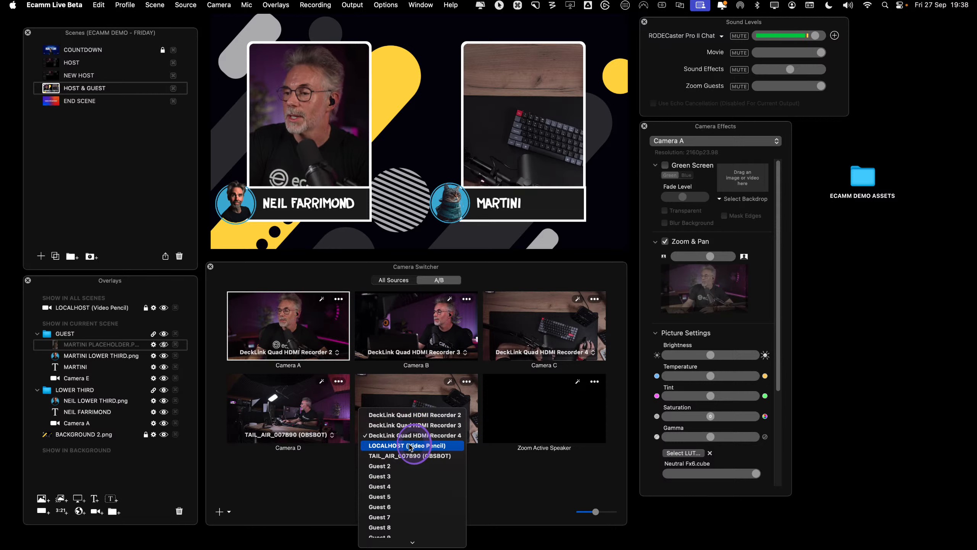
left_click(410, 445)
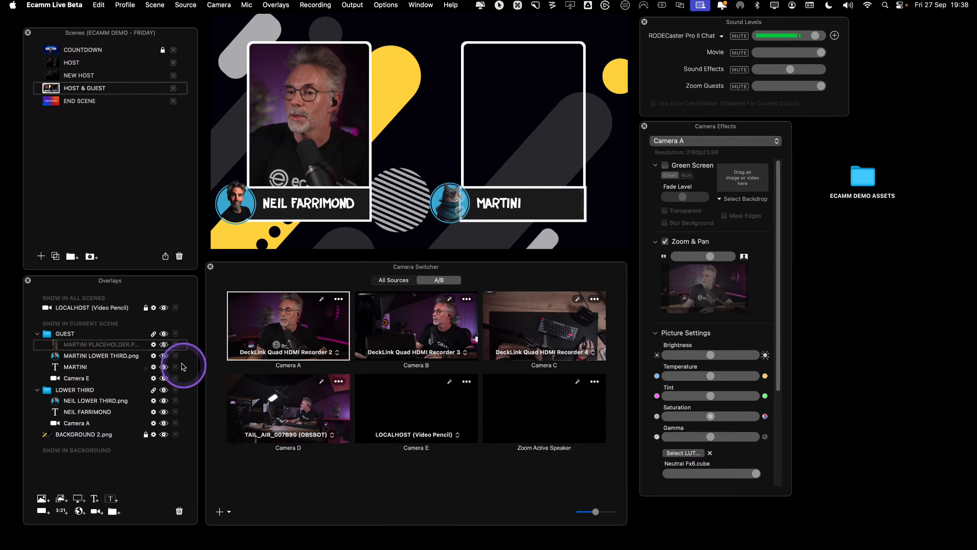
left_click(164, 344)
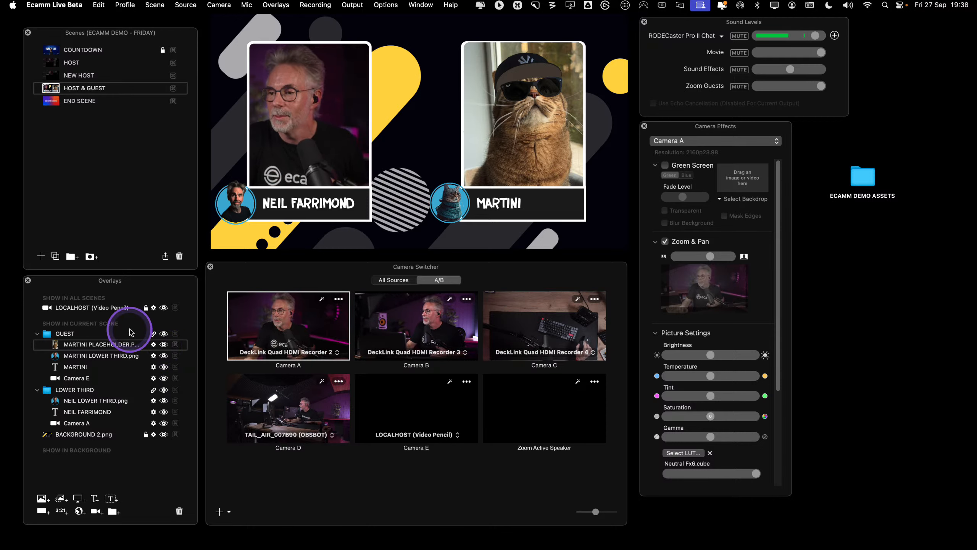
In the NEW HOST scene, set the transition of the host name text overlay to Fly In From Left
left_click(51, 75)
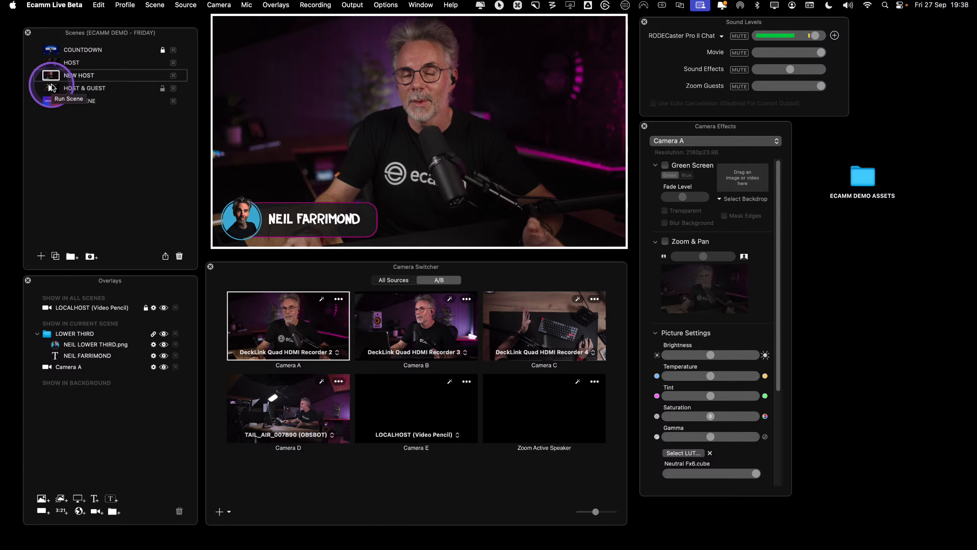
mouse_move(345, 206)
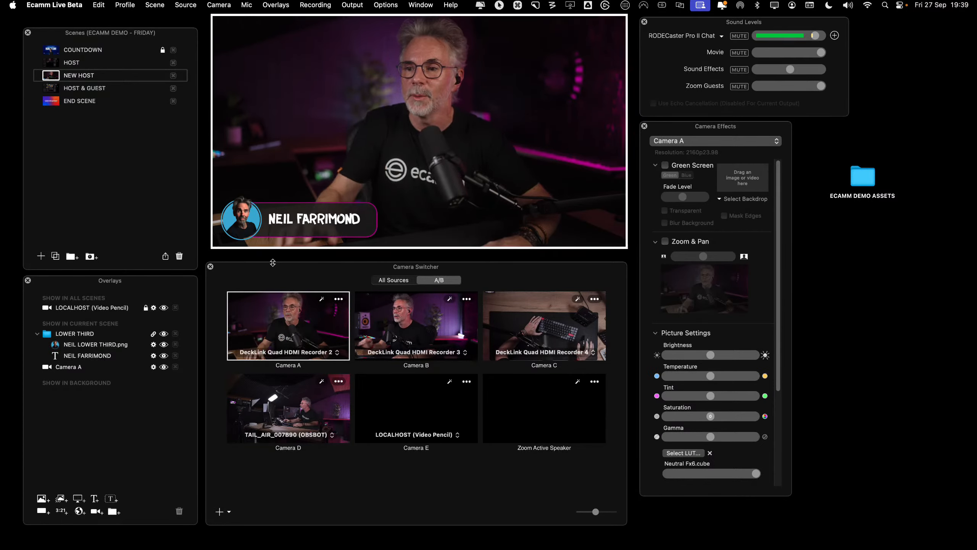
key("ctrl")
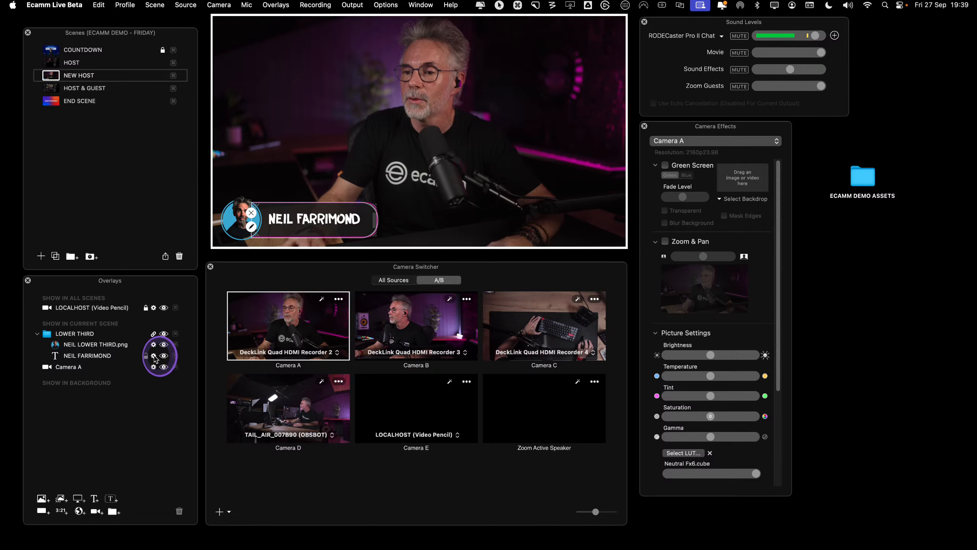
left_click(153, 355)
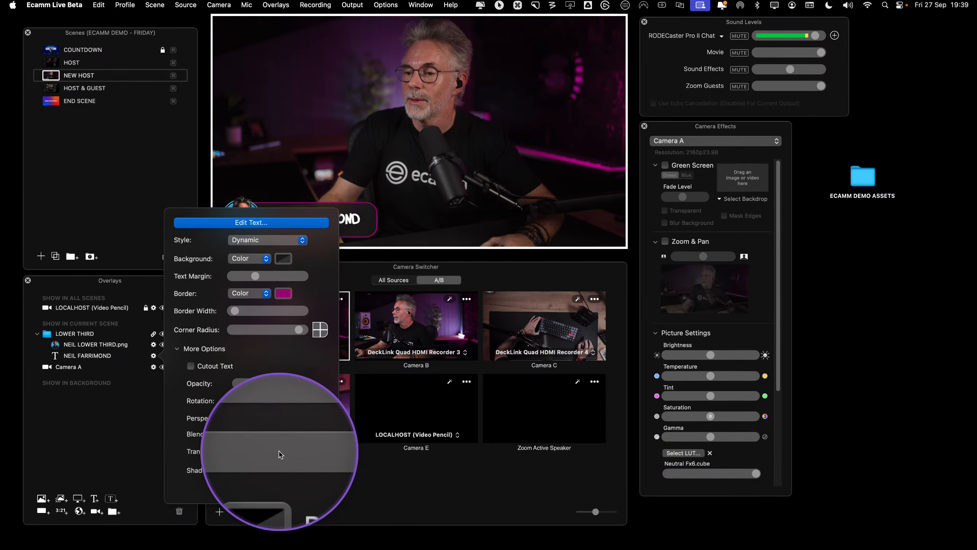
left_click(254, 455)
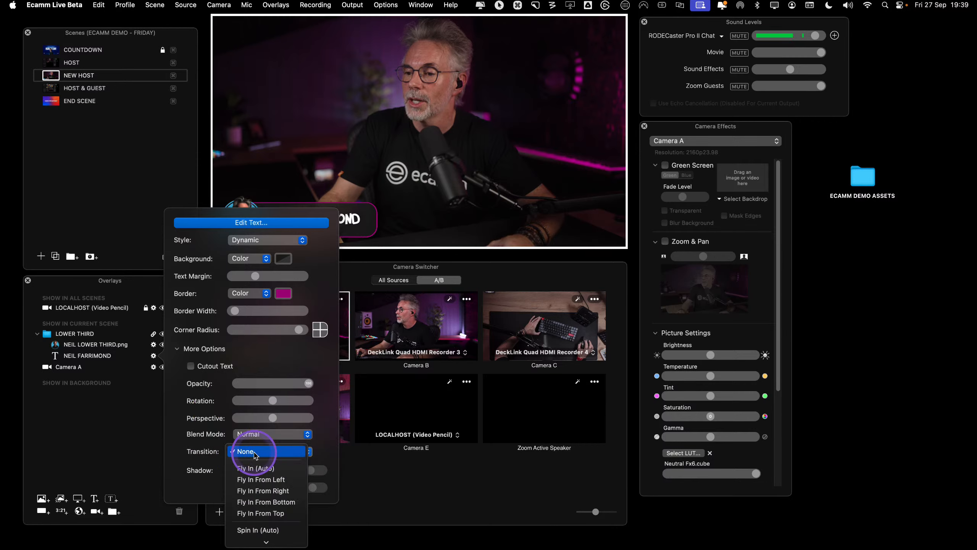
left_click(283, 479)
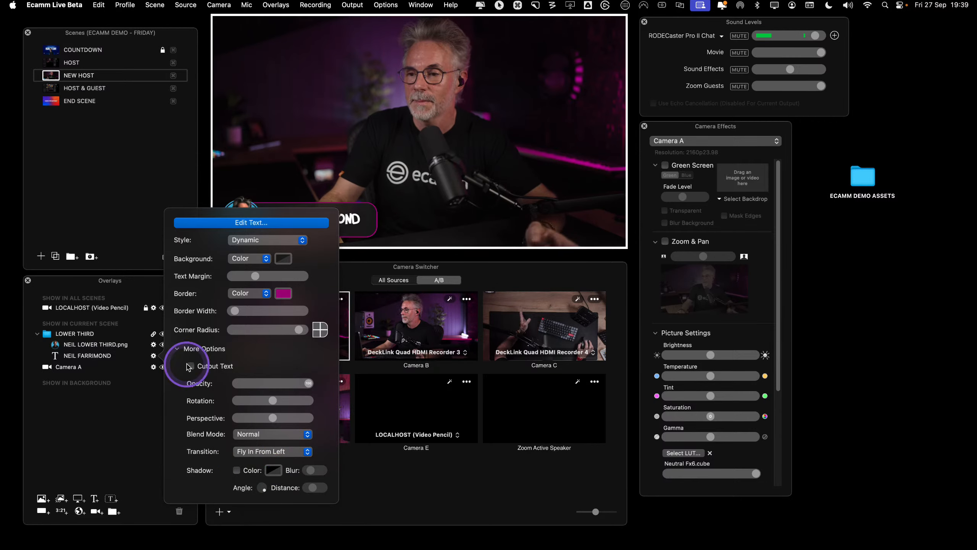
Set the transition of the host's lower third image overlay to Fly In From Left
left_click(123, 344)
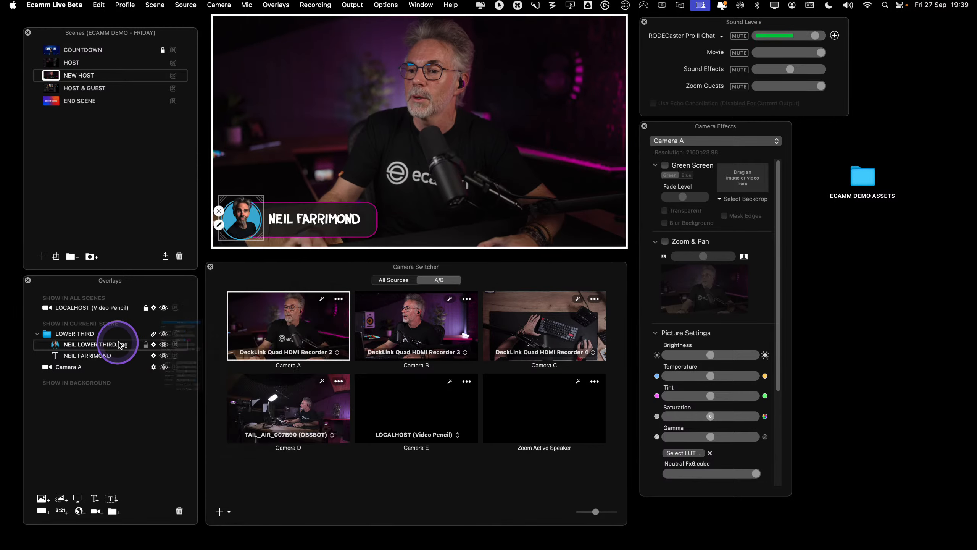
left_click(153, 344)
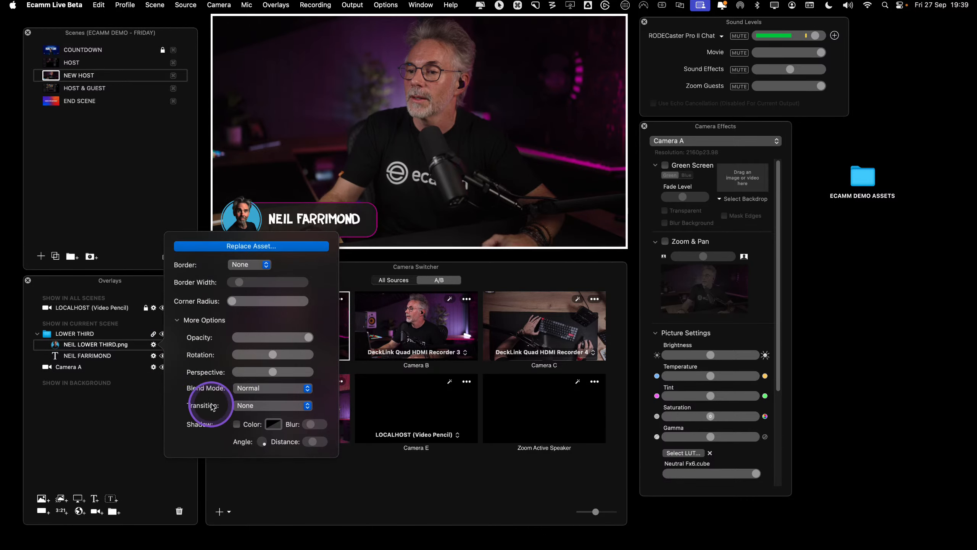
left_click(251, 410)
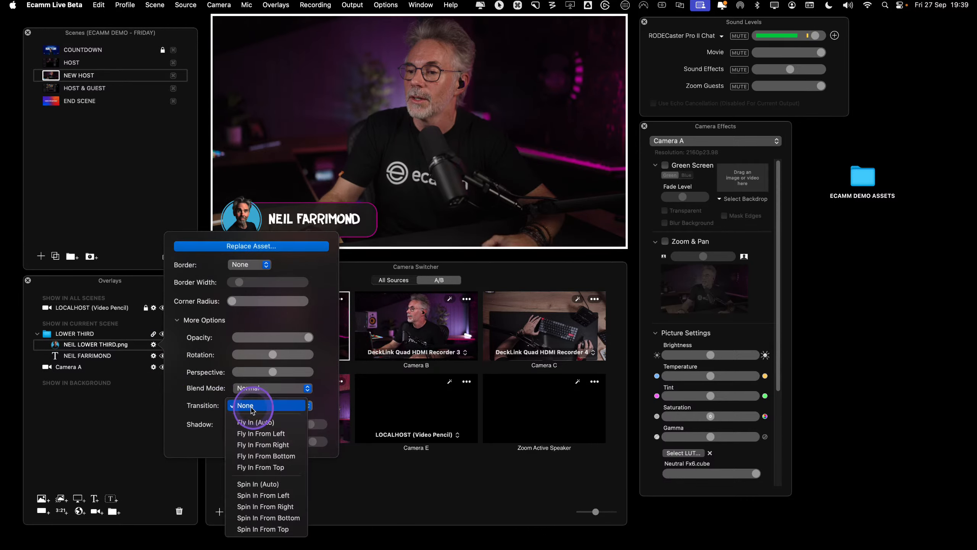
left_click(267, 433)
left_click(110, 433)
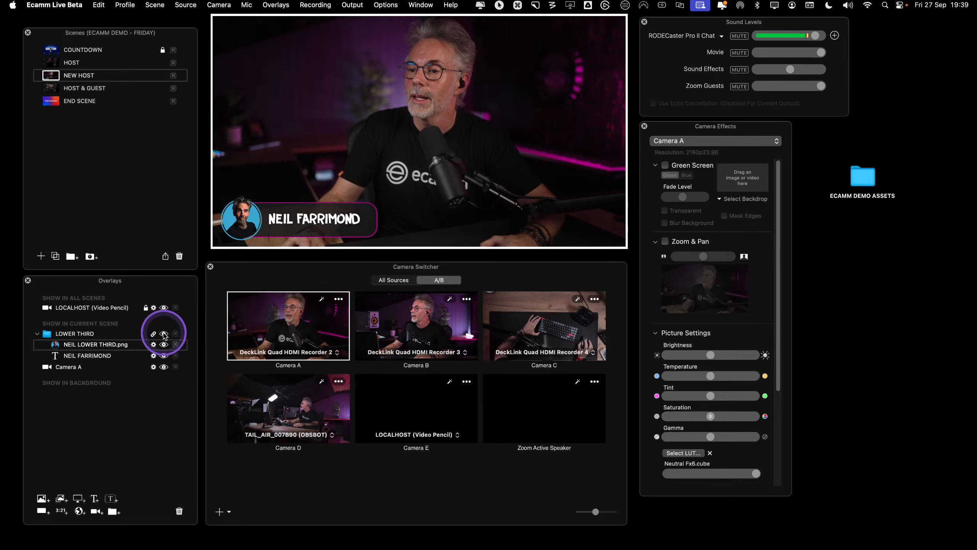
Preview the lower third animation by running HOST & GUEST and NEW HOST, and repeatedly hiding and showing the LOWER THIRD folder
left_click(56, 88)
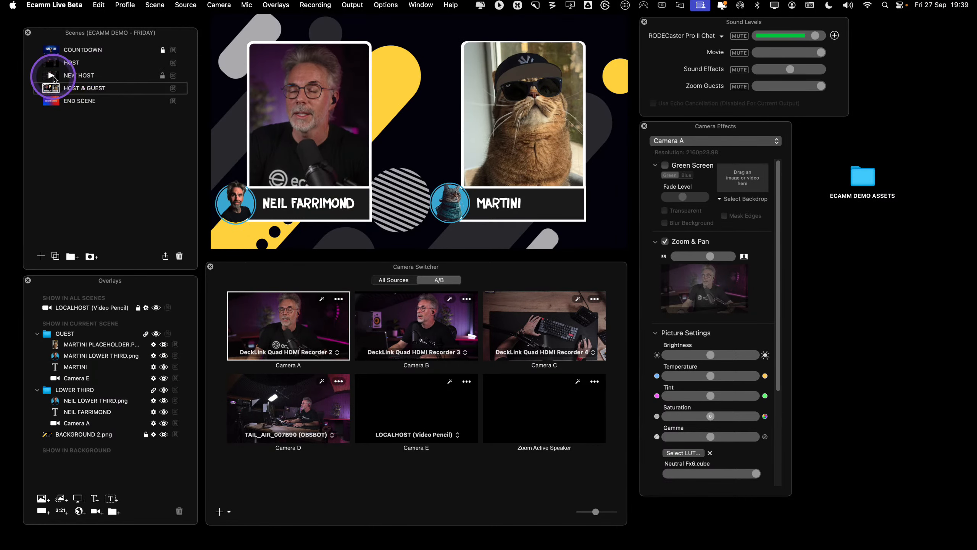
left_click(54, 79)
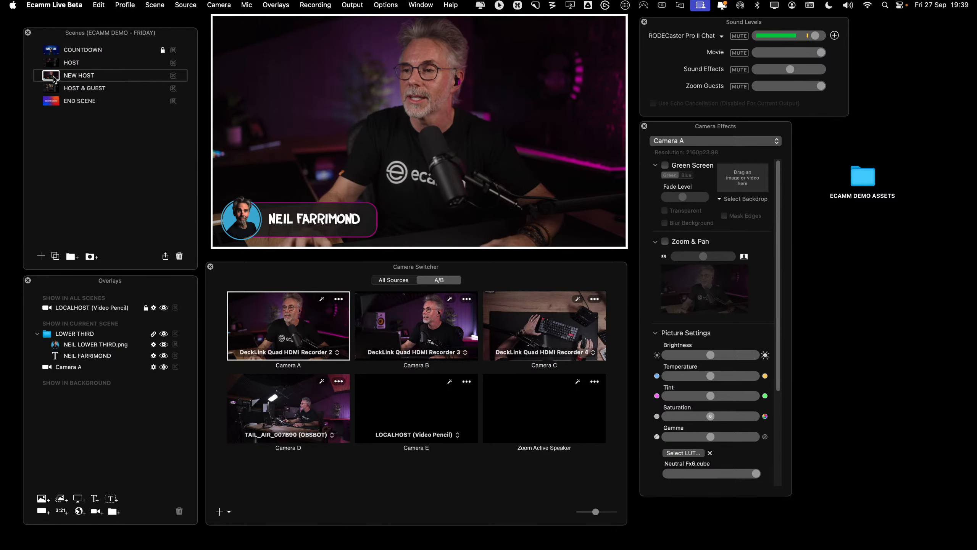
left_click(129, 298)
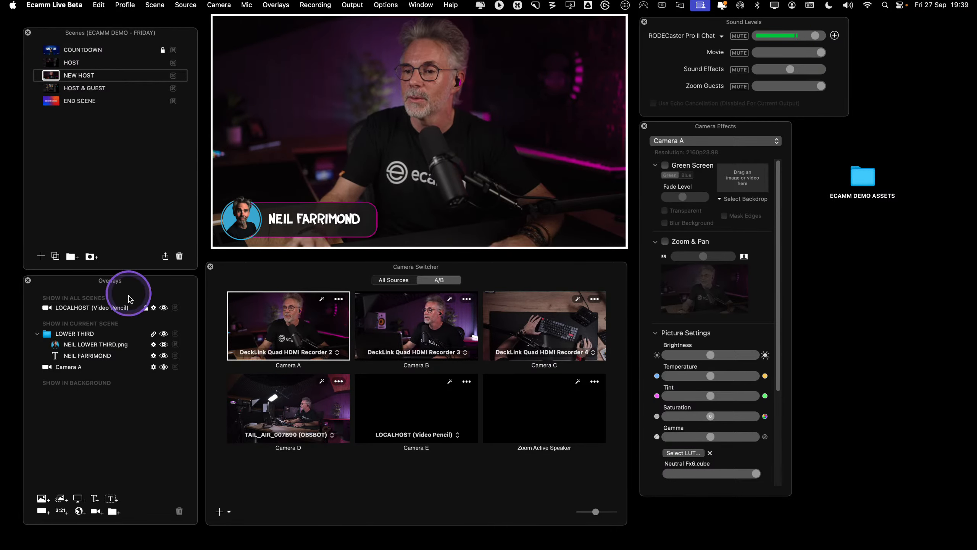
left_click(163, 334)
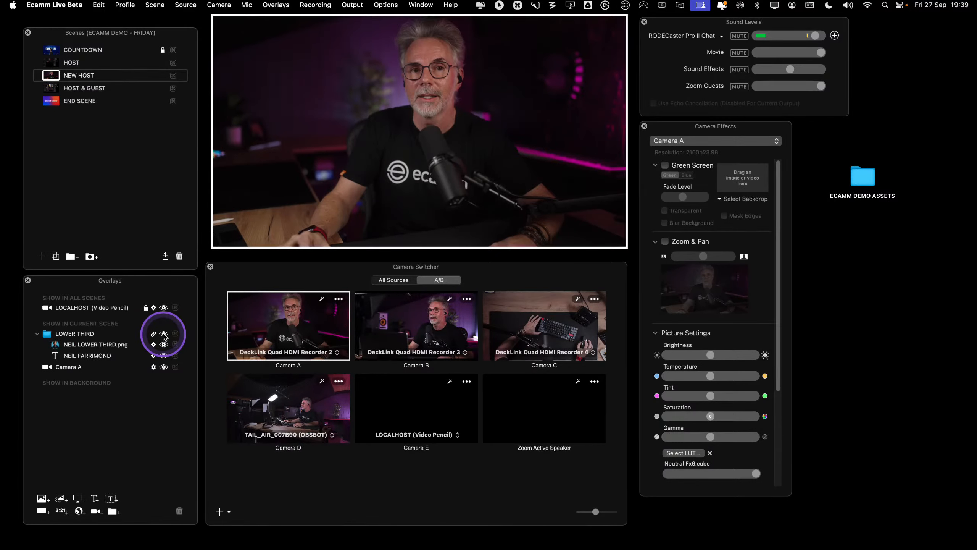
left_click(164, 333)
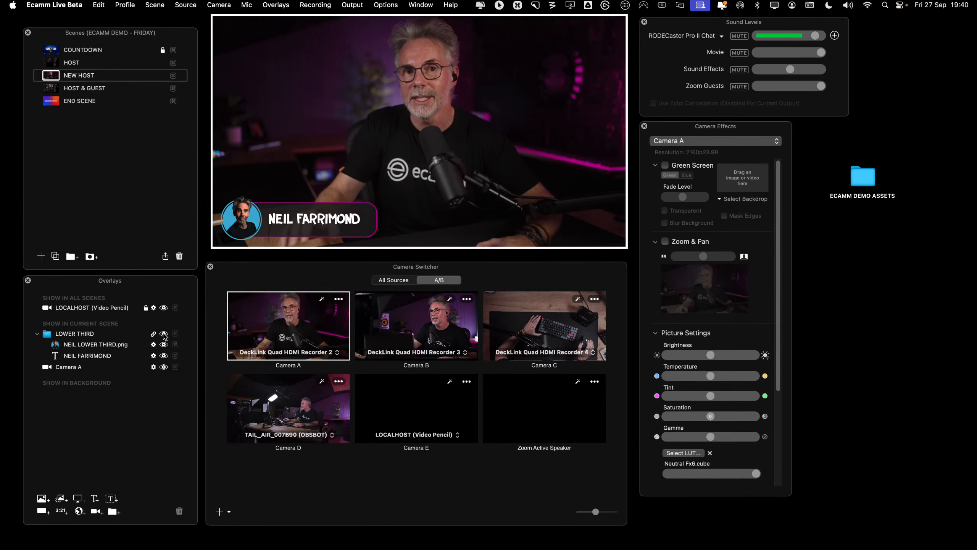
left_click(164, 335)
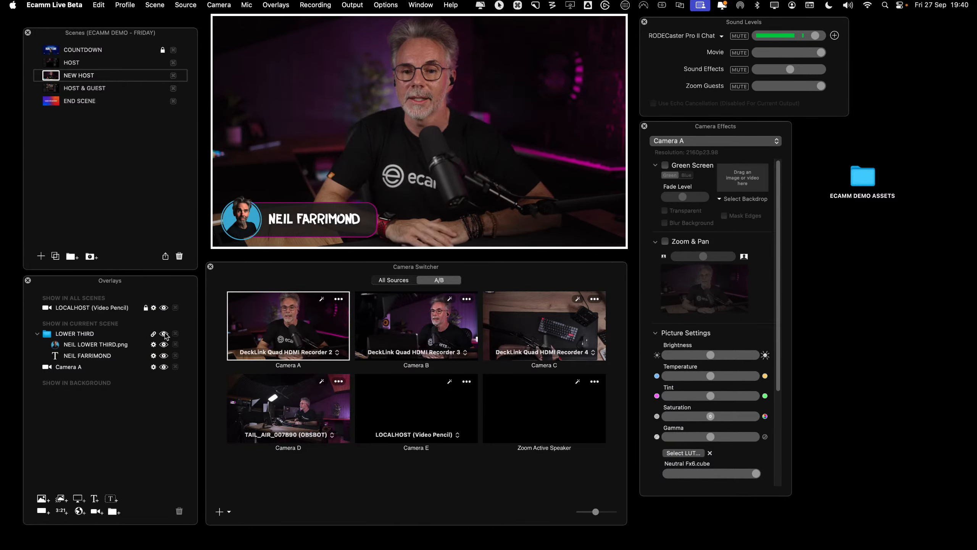
left_click(164, 334)
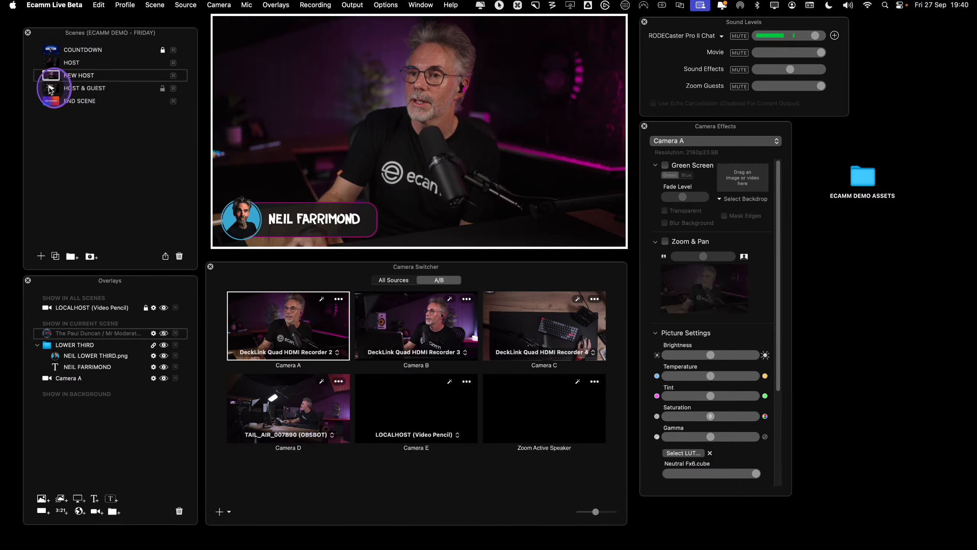
In the HOST & GUEST scene, move the MARTINI PLACEHOLDER image overlay below Camera E inside the GUEST folder
left_click(50, 88)
left_click_drag(113, 345, 103, 382)
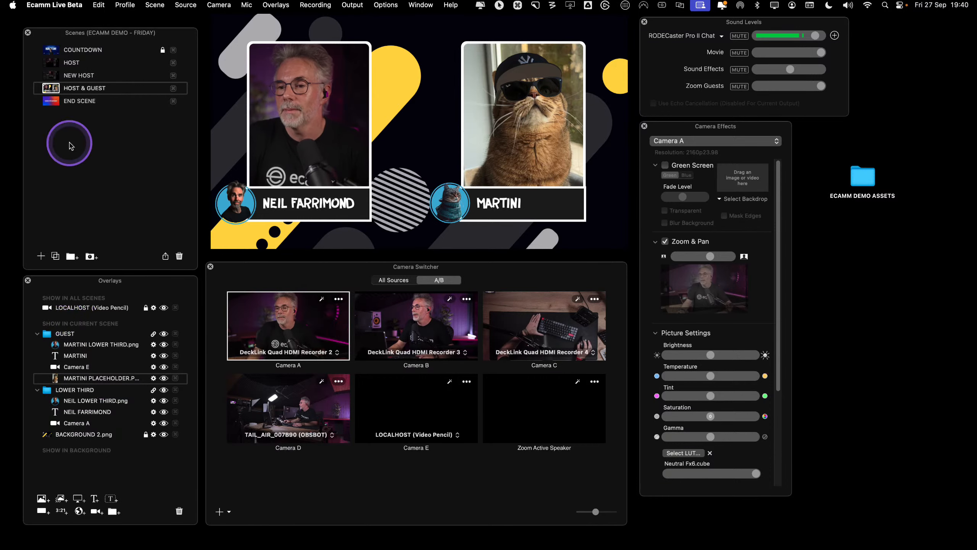
In the NEW HOST scene, set the Camera A overlay's transition to Fly In From Bottom
left_click(52, 76)
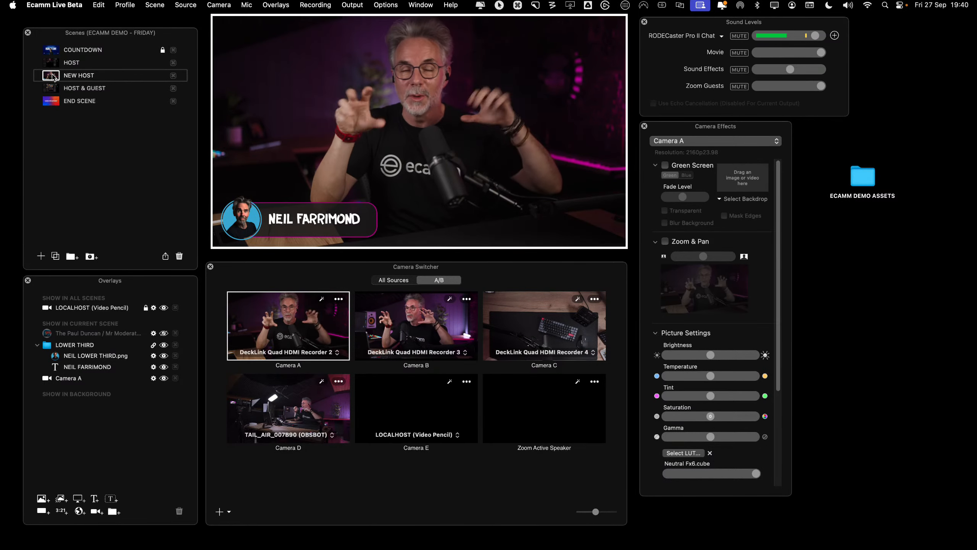
left_click(266, 103)
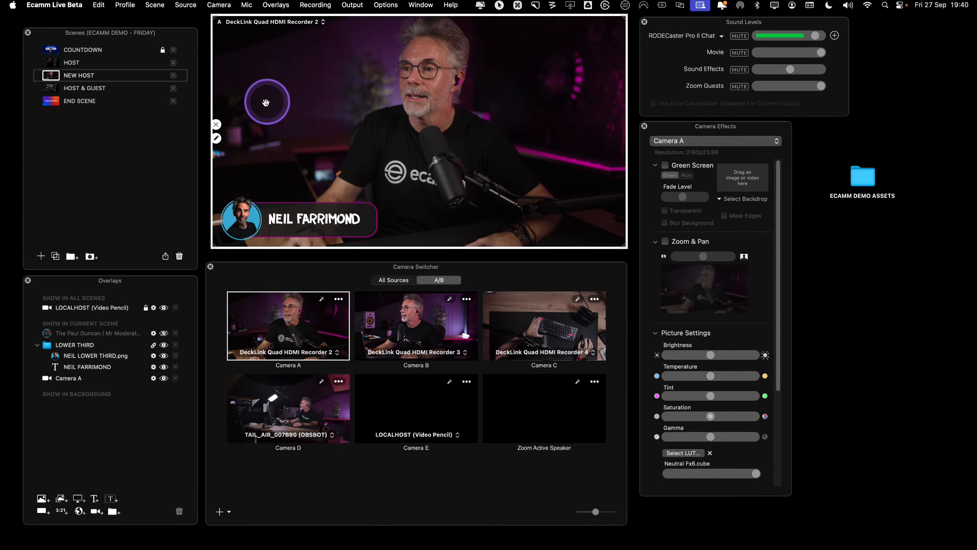
left_click(217, 140)
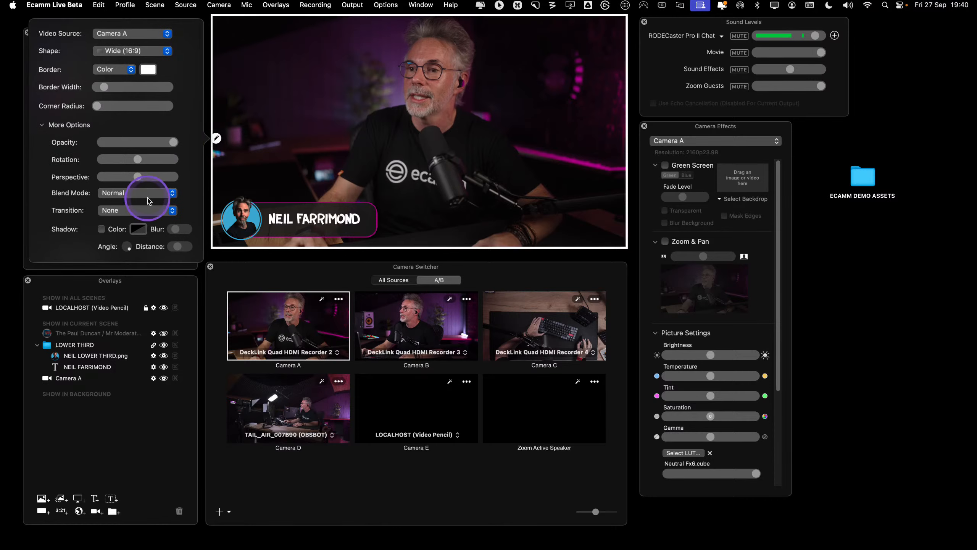
left_click(125, 212)
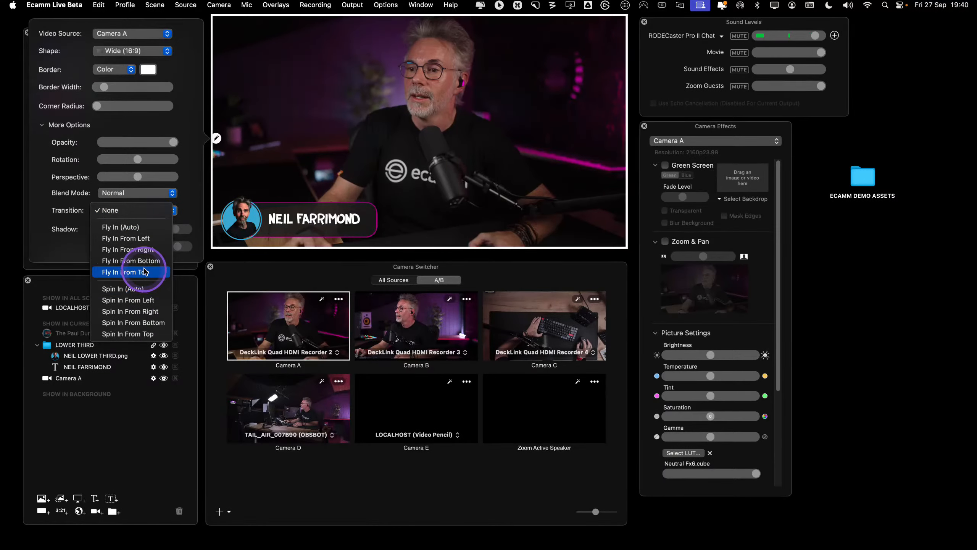
left_click(146, 265)
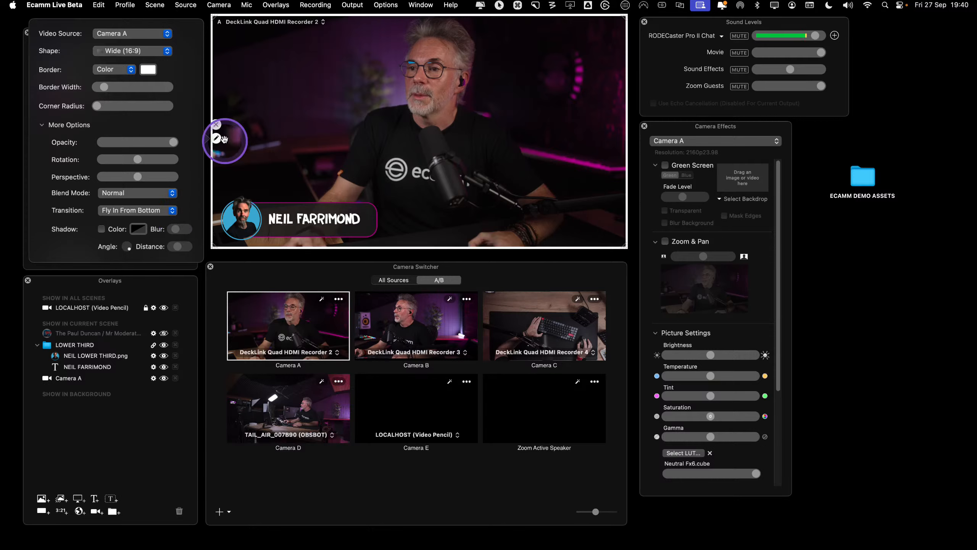
left_click(217, 139)
Preview the camera transition by running HOST & GUEST and NEW HOST, and reset the Camera A overlay's transition to None
left_click(50, 88)
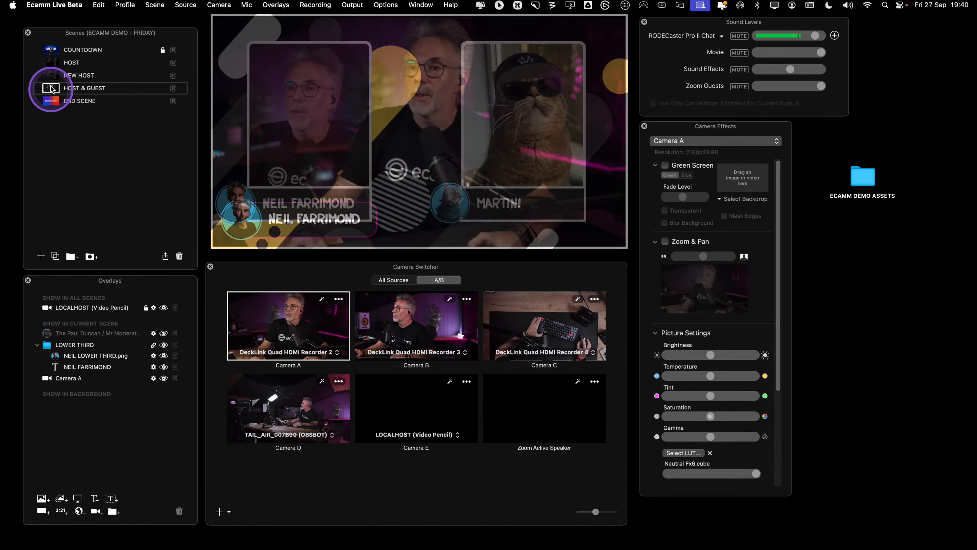
left_click(50, 77)
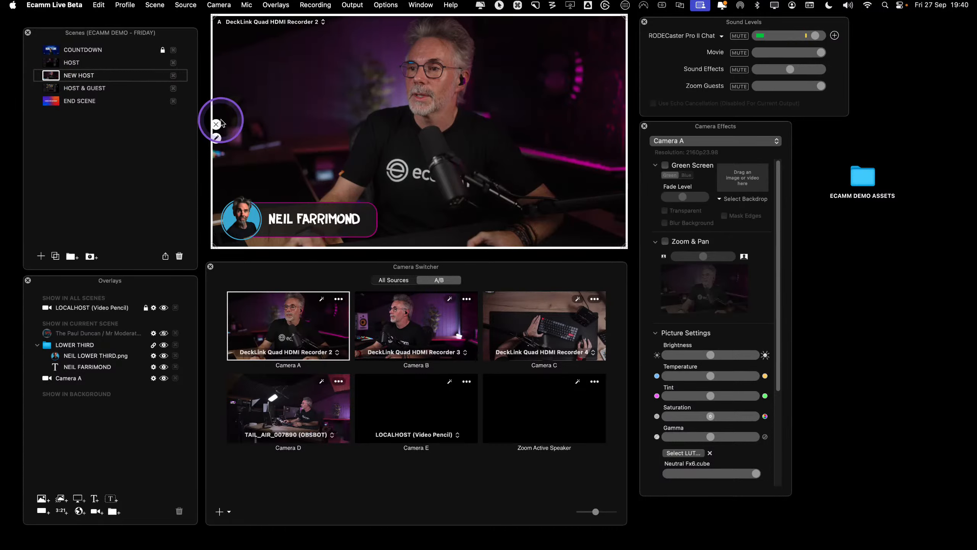
left_click(217, 138)
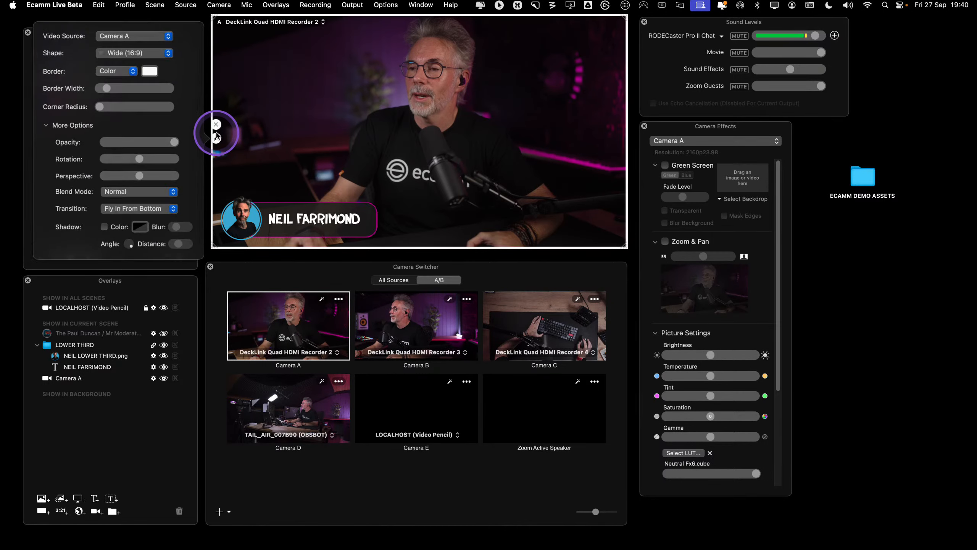
left_click(141, 210)
left_click(140, 159)
left_click(262, 164)
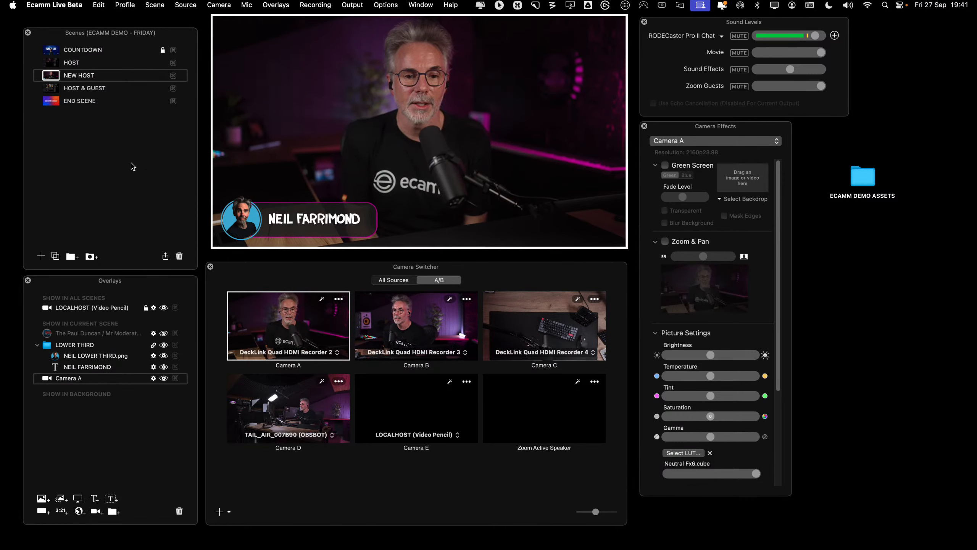
Add a new scene below NEW HOST and name it SHAPES
left_click(133, 166)
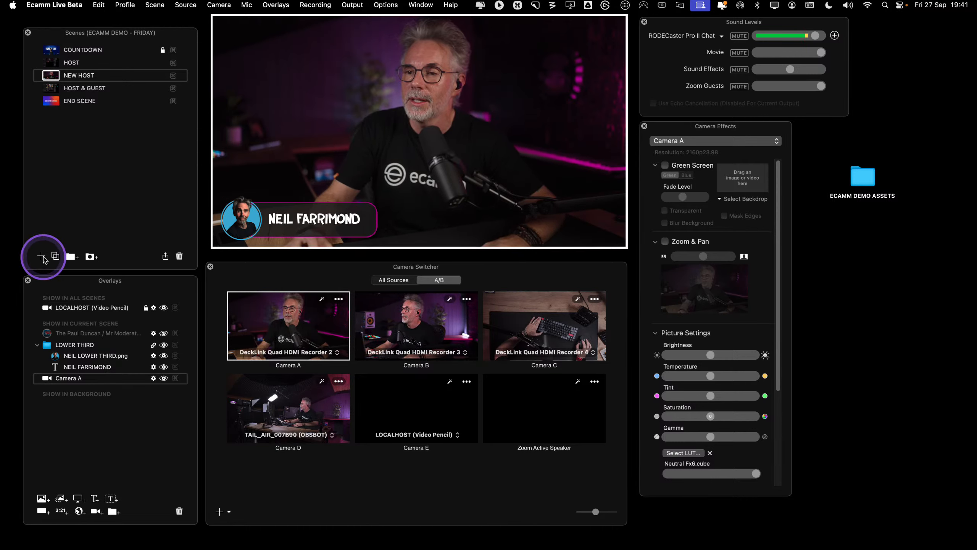
left_click(42, 257)
type("SHA")
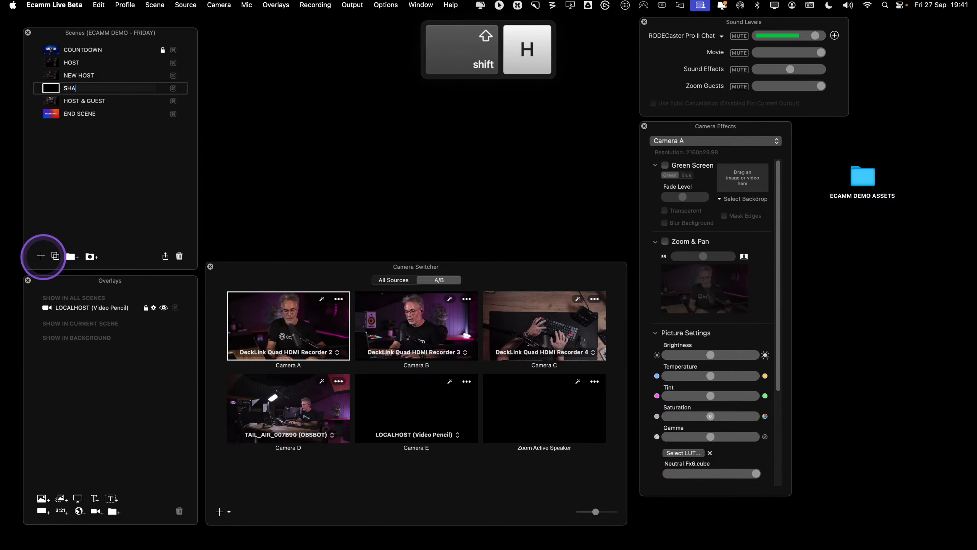
type("PES")
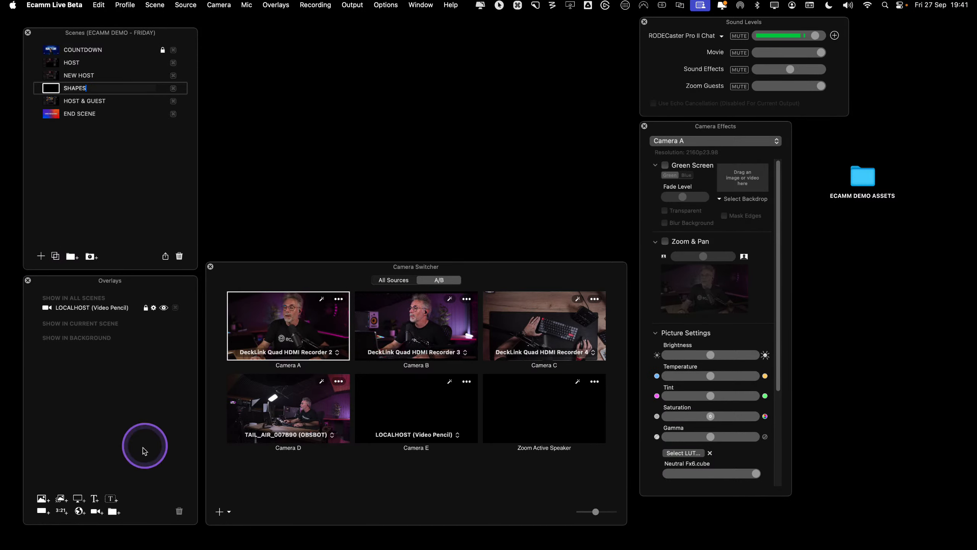
Add a camera overlay to the SHAPES scene, with Camera A as its video source and Circle as its shape
left_click(97, 511)
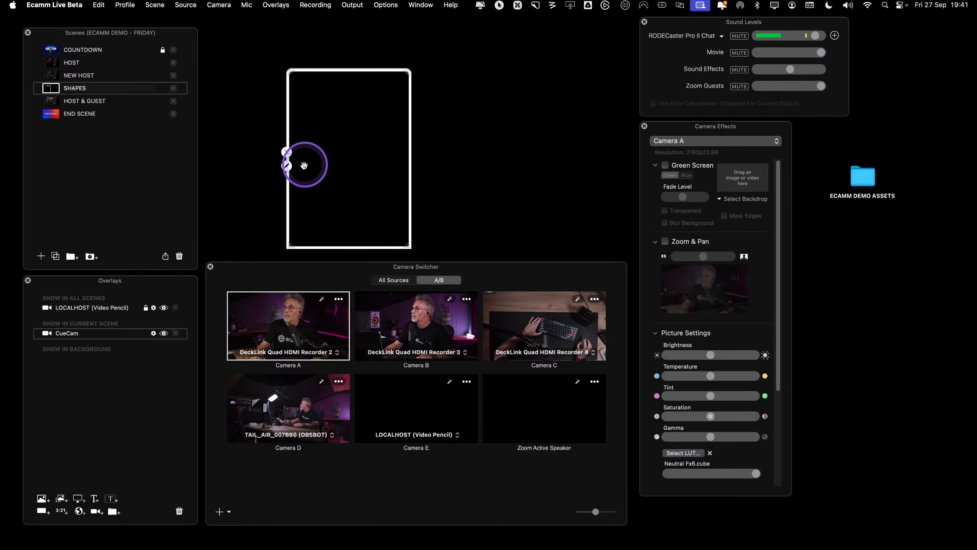
left_click(287, 166)
left_click(180, 58)
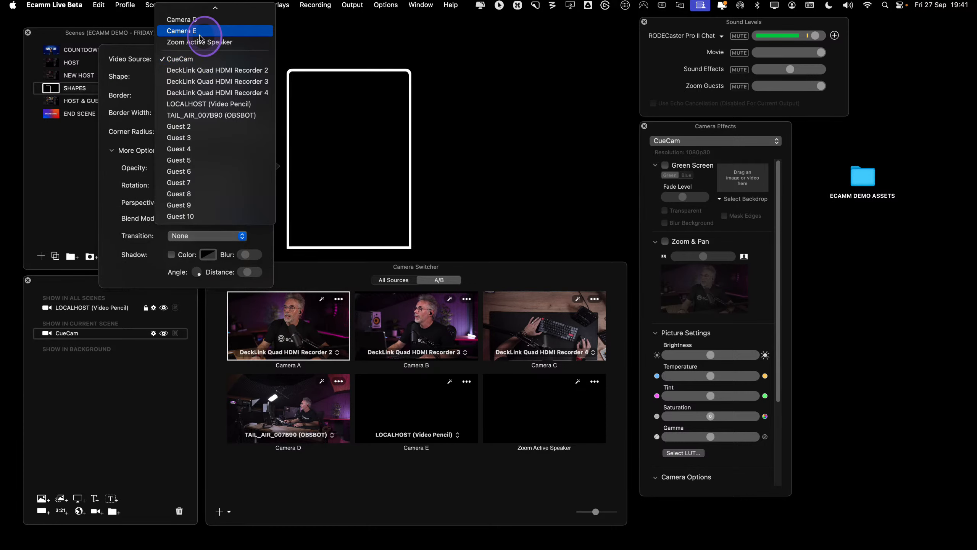
left_click(213, 15)
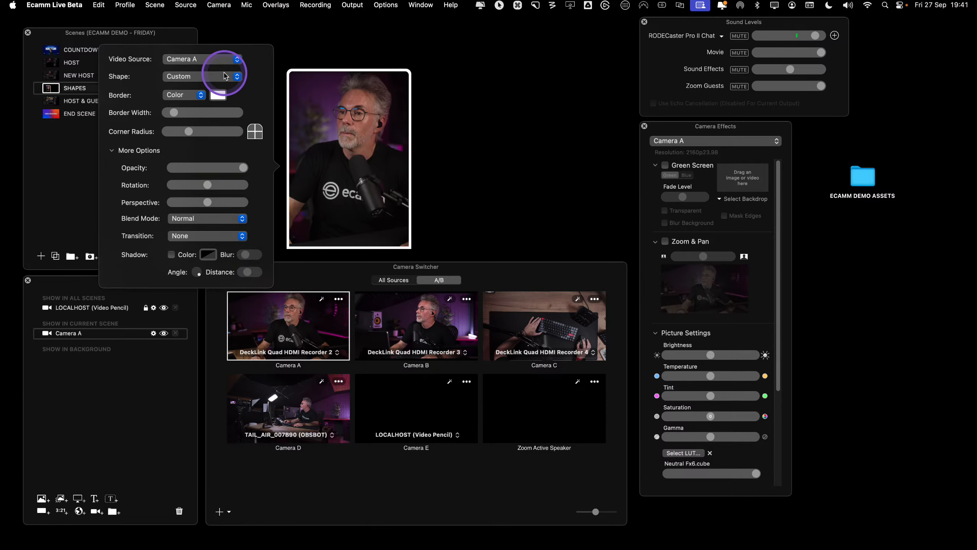
left_click(203, 76)
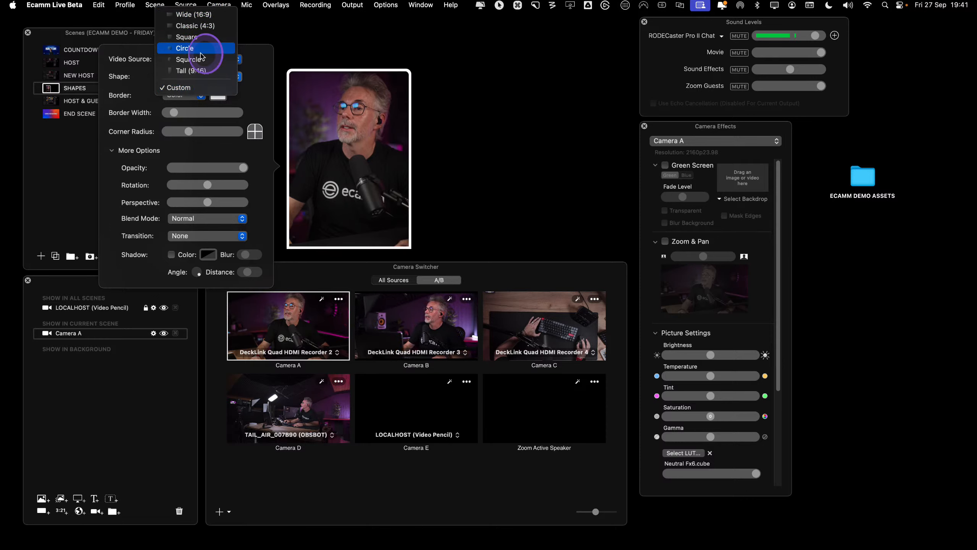
left_click(204, 48)
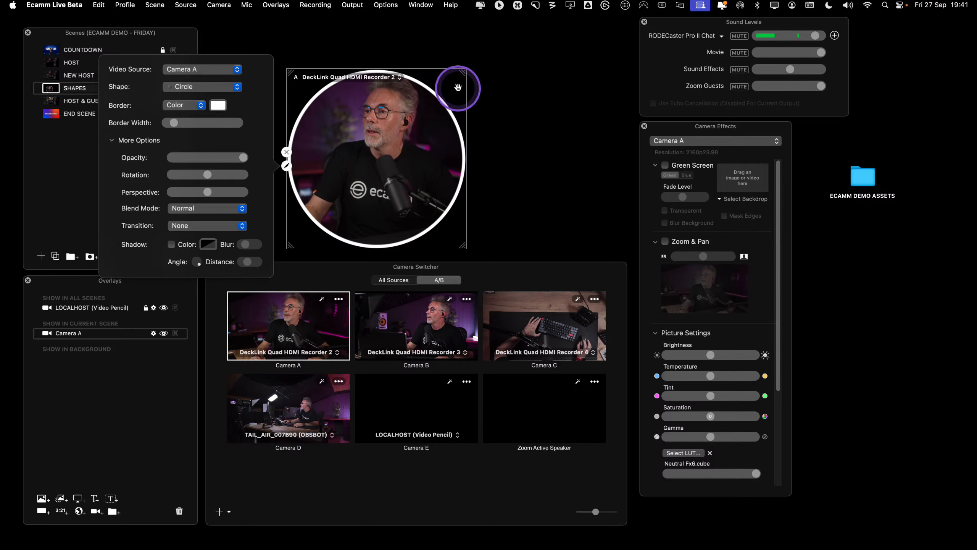
Shrink the circular Camera A overlay and reposition it slightly right of the frame's centre
left_click_drag(464, 76, 358, 144)
left_click_drag(323, 208, 469, 137)
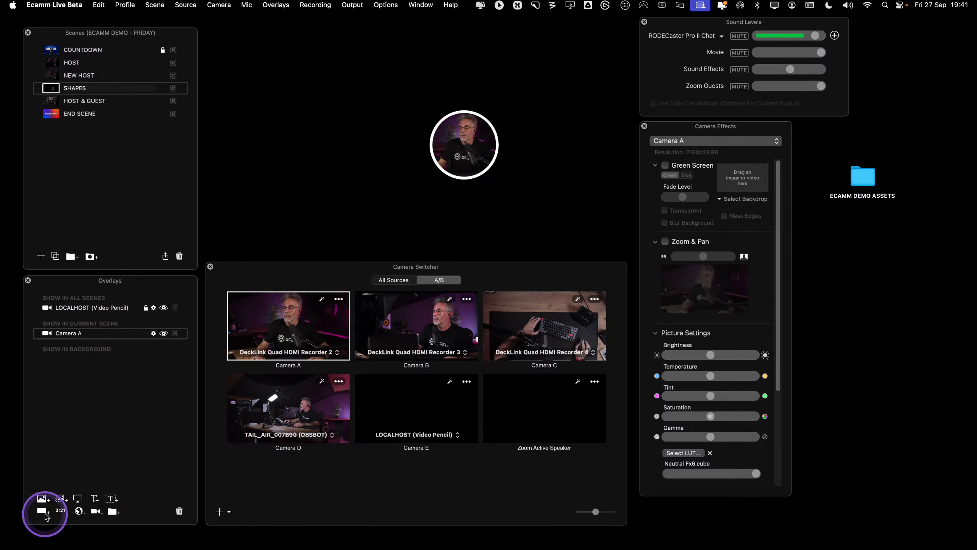
Add a rectangle shape overlay to the SHAPES scene and change its fill to Gradient
key("ctrl")
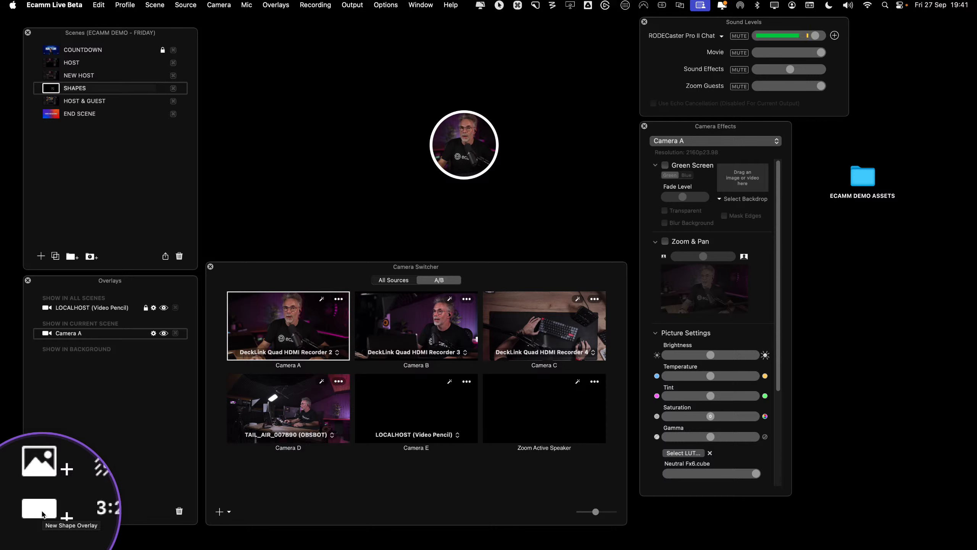
left_click(41, 511)
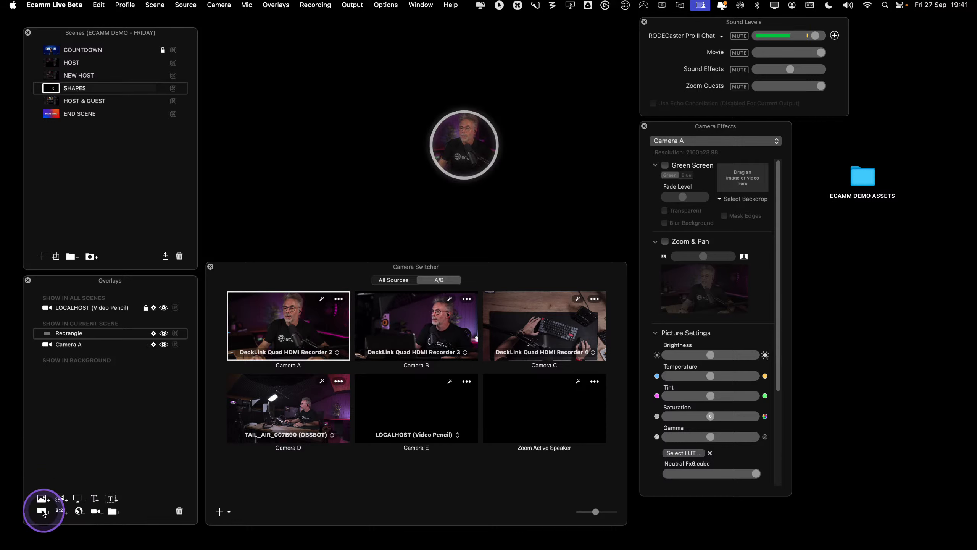
mouse_move(498, 133)
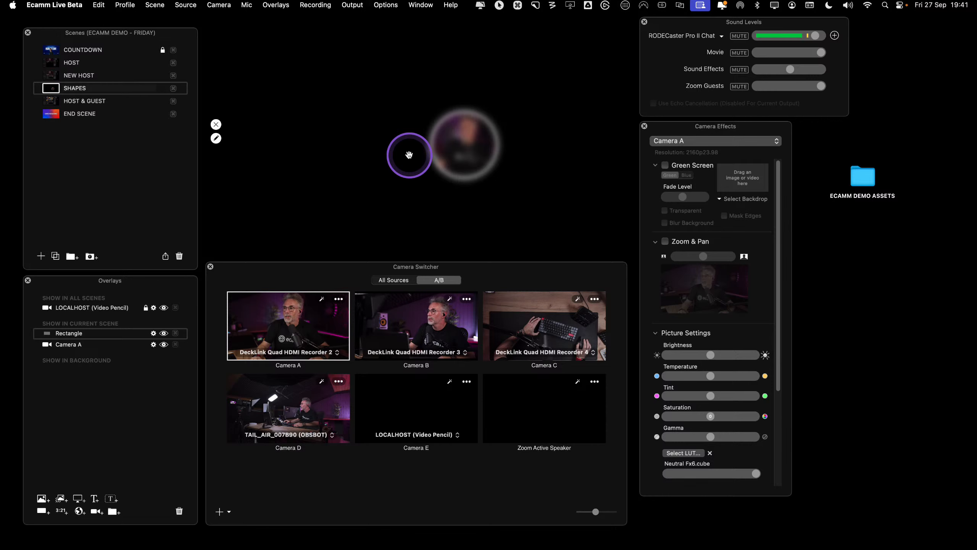
left_click(409, 155)
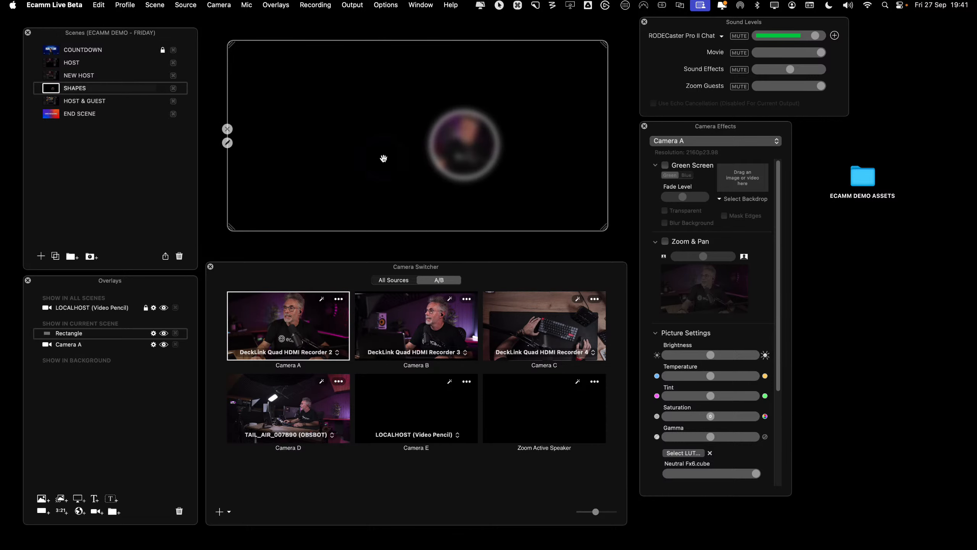
key("ctrl")
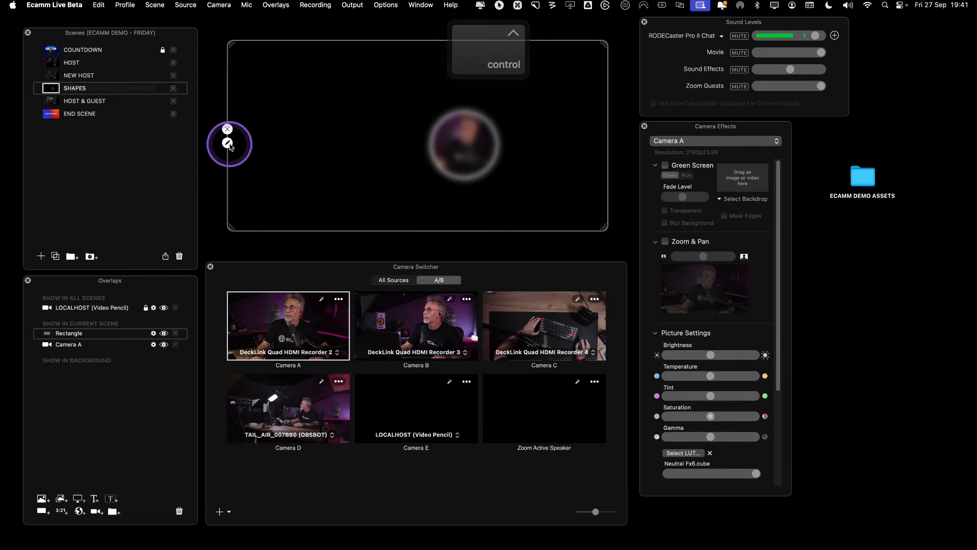
left_click(227, 143)
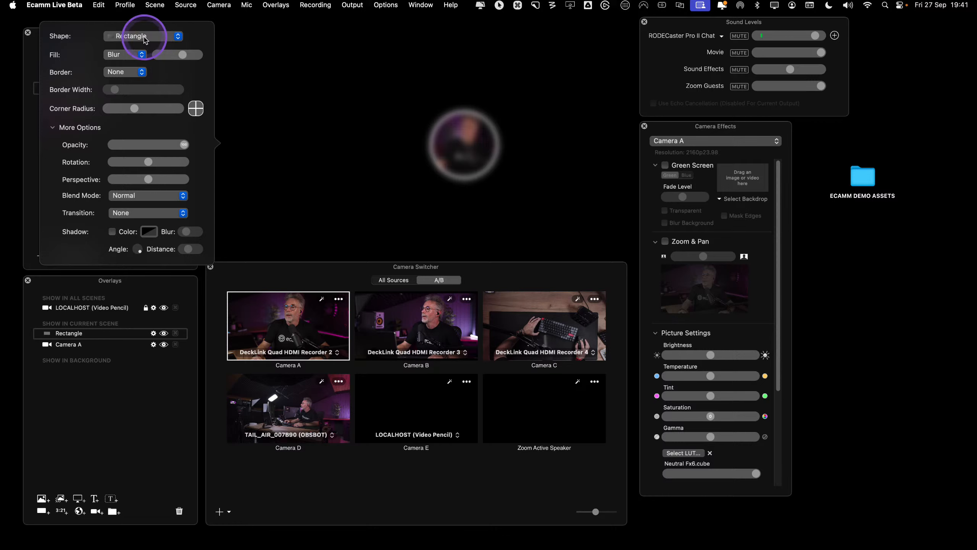
left_click(134, 54)
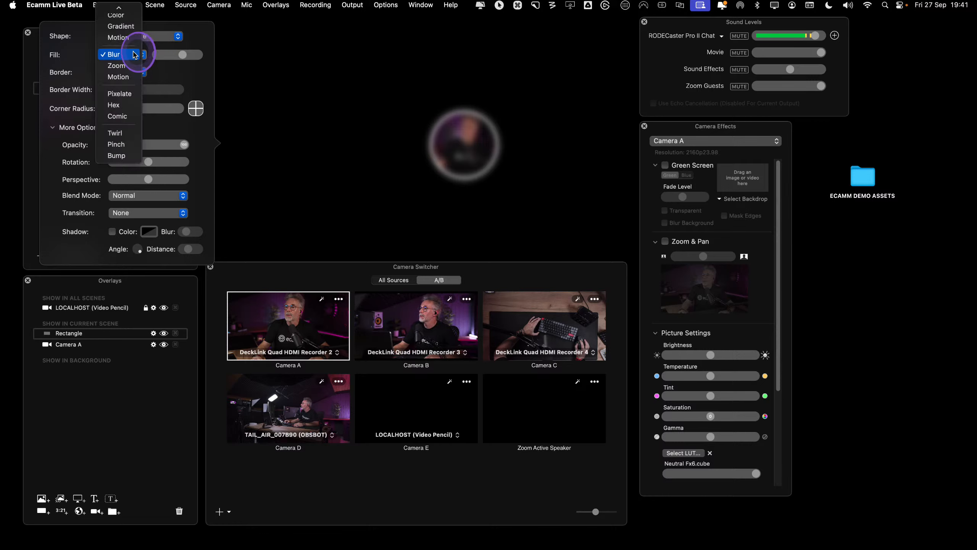
left_click(129, 37)
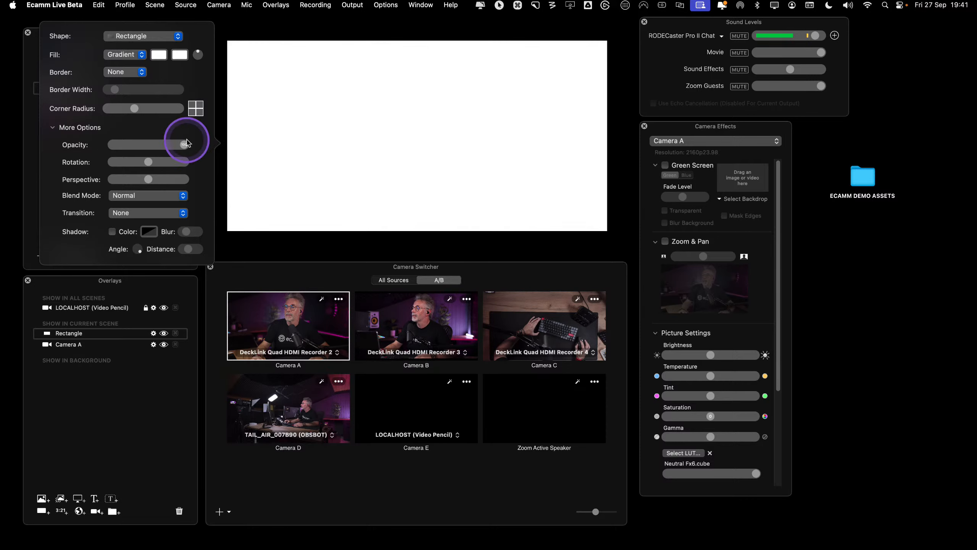
Set the rectangle's gradient colours to Eggplant and Maroon, angled to run from purple on the left to maroon on the right
left_click(159, 55)
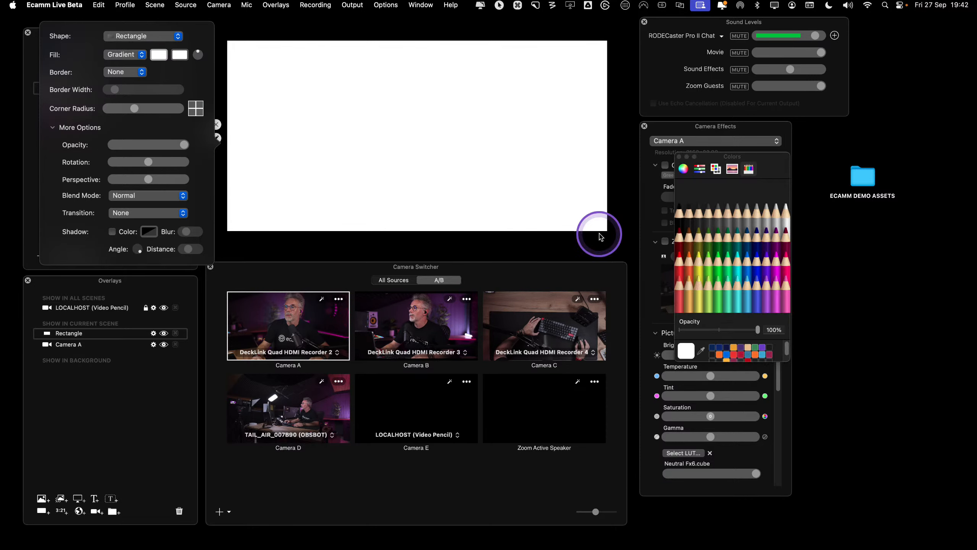
left_click(764, 248)
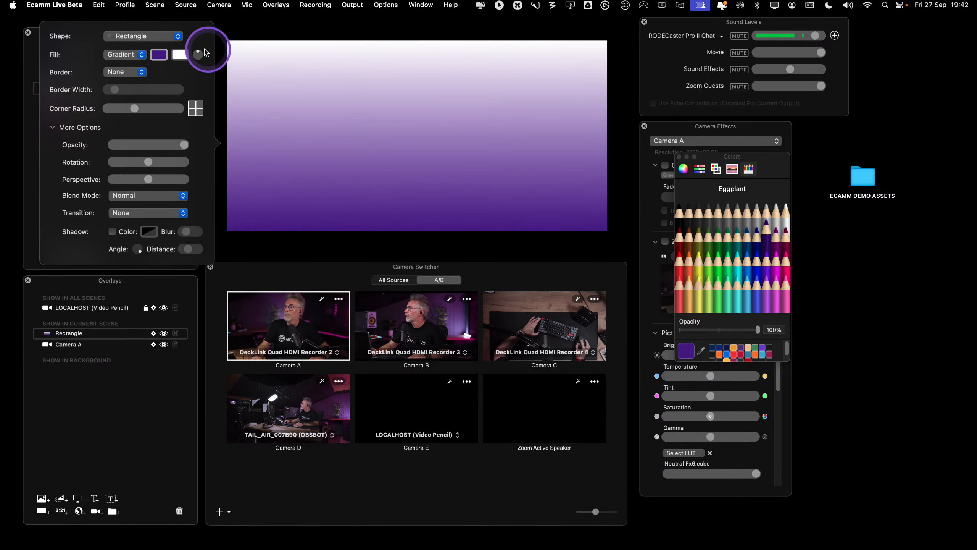
left_click(179, 54)
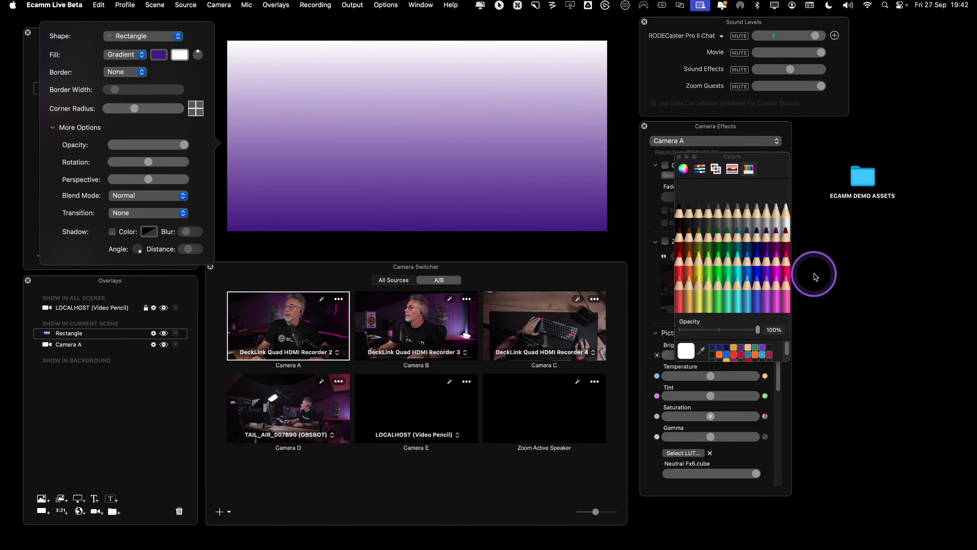
left_click(783, 249)
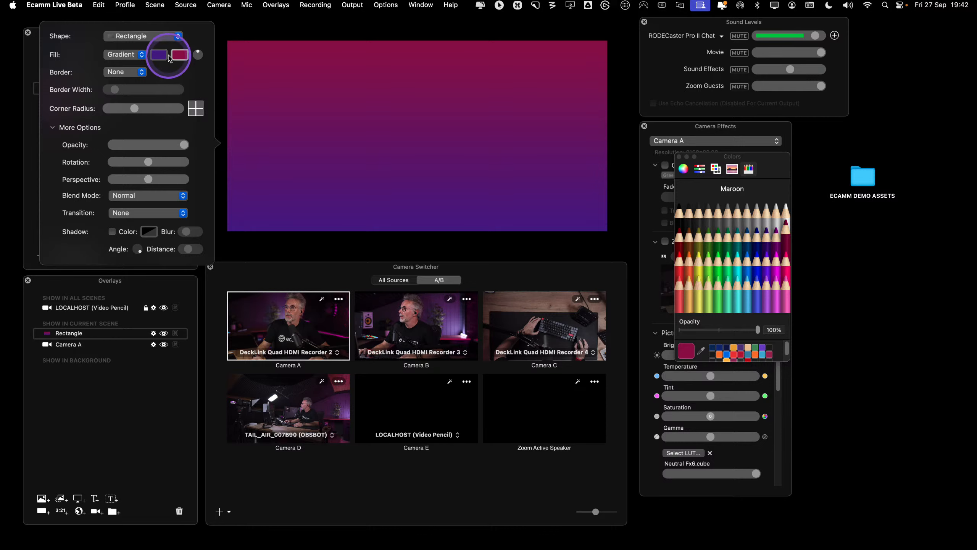
key("ctrl")
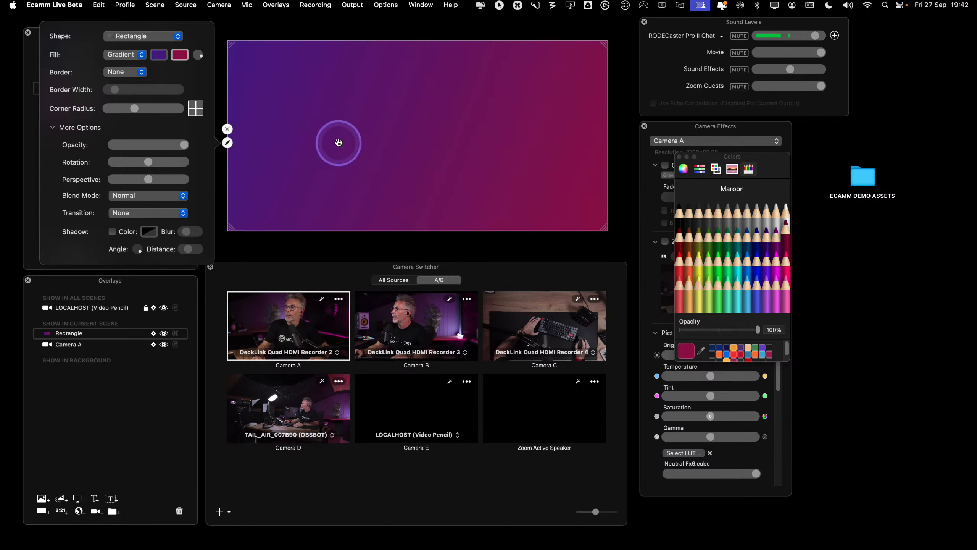
Enlarge the gradient rectangle to fill the frame and stack the Camera A overlay in front of it
left_click(338, 143)
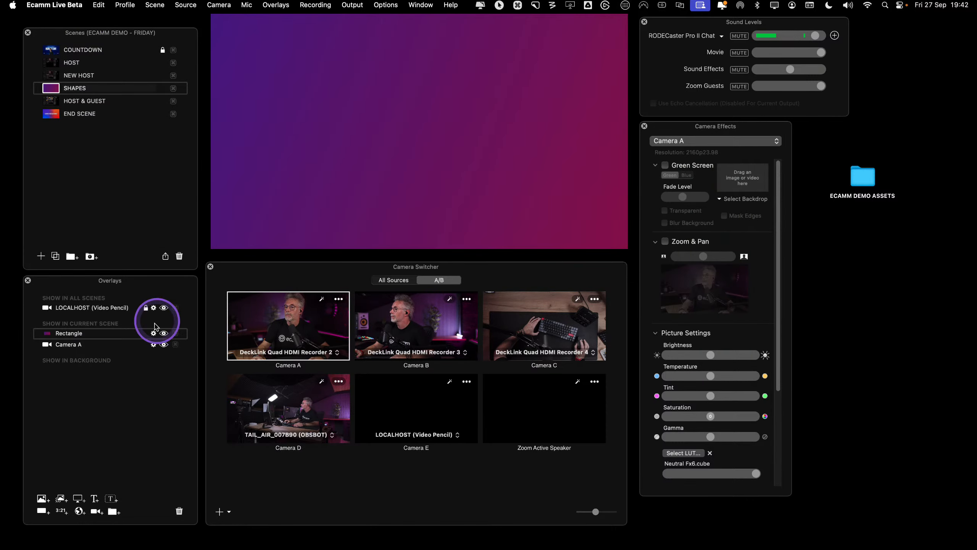
key("ctrl")
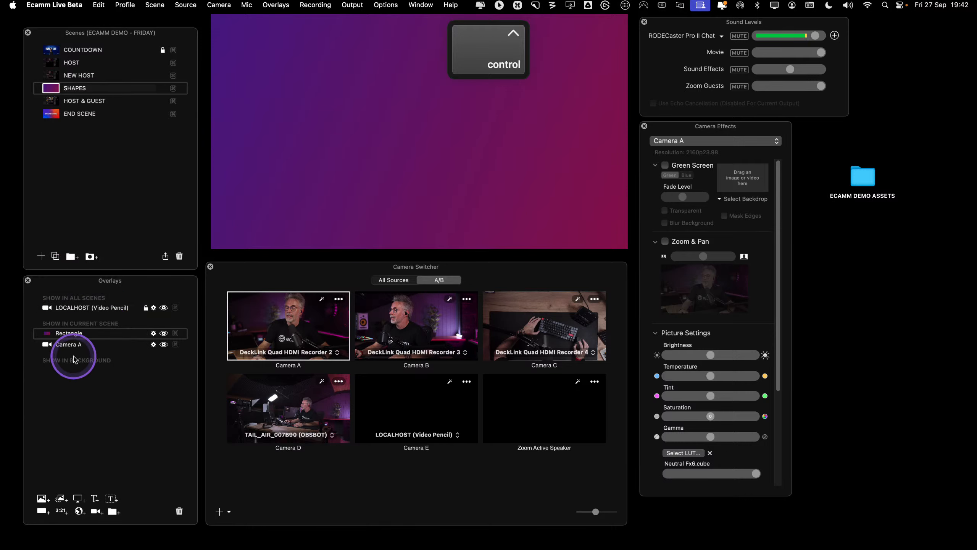
left_click_drag(73, 352, 50, 333)
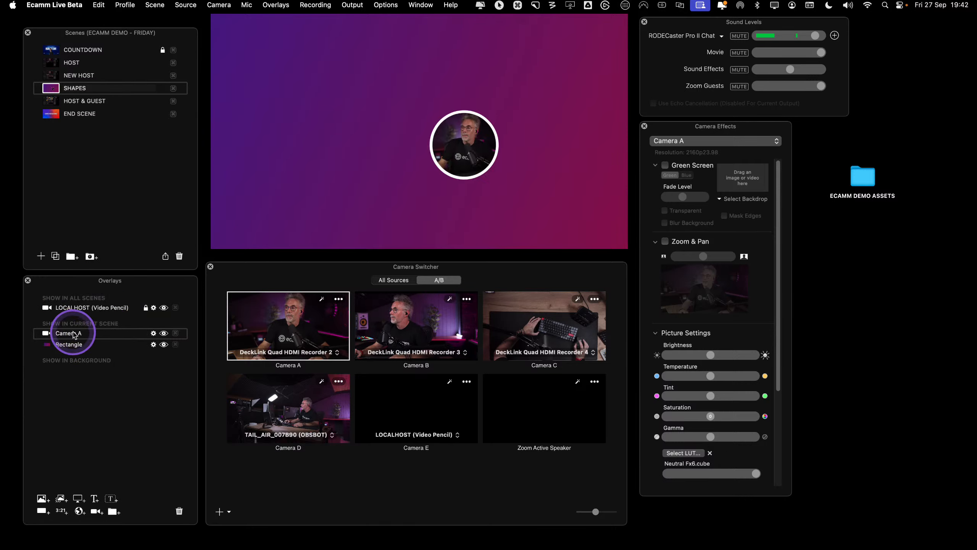
Lock the Rectangle overlay, keep Camera A unlocked, and move the circular camera to the lower-right corner of the frame
left_click(162, 359)
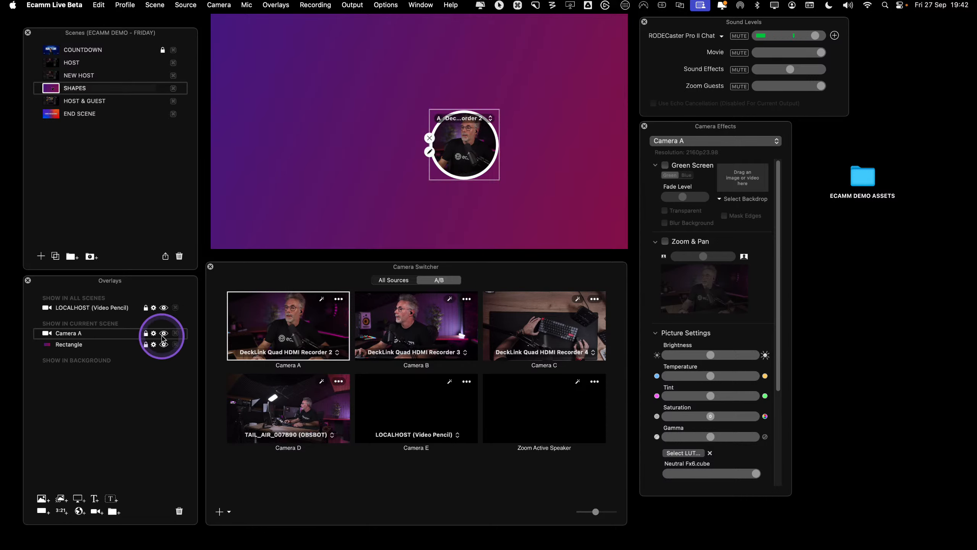
left_click(146, 333)
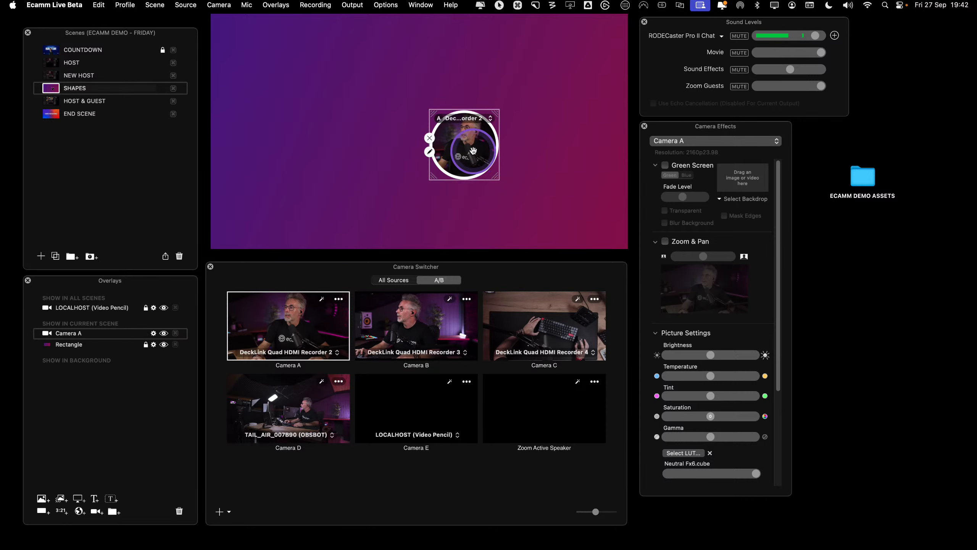
left_click_drag(473, 150, 586, 204)
left_click(290, 102)
Rename the SHAPES scene as PRESENTATION and nudge the circular camera slightly closer to the frame's lower-right corner
left_click(97, 89)
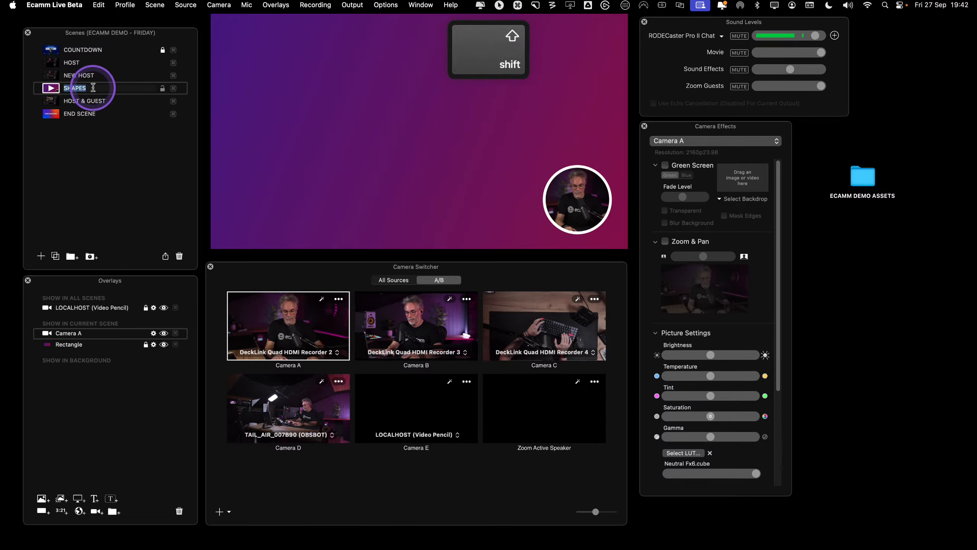
type("PRESEN")
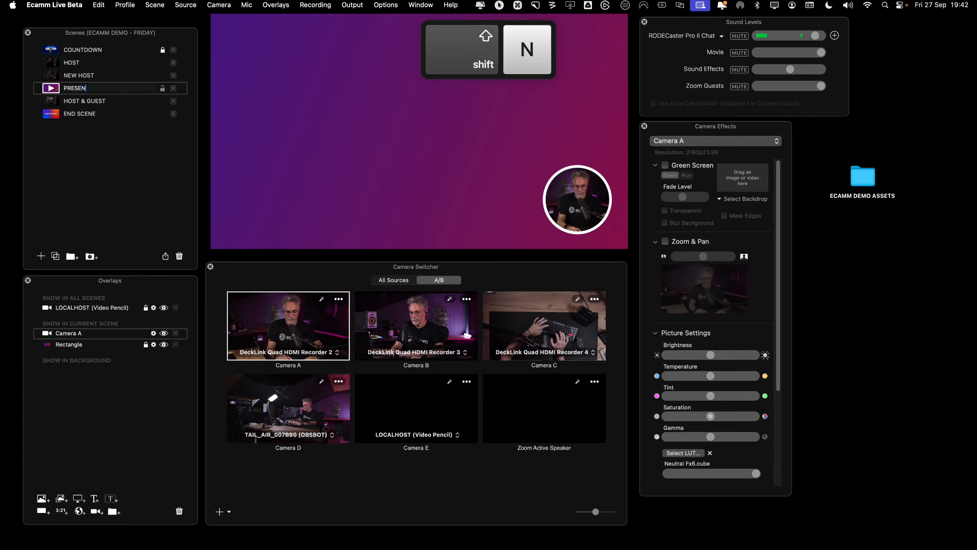
type("TATION")
key("Return")
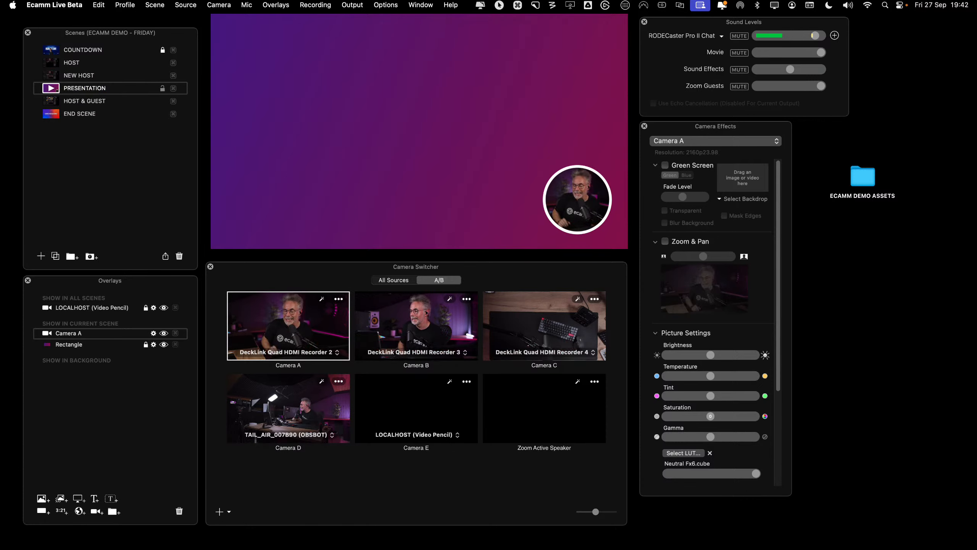
left_click_drag(586, 208, 588, 208)
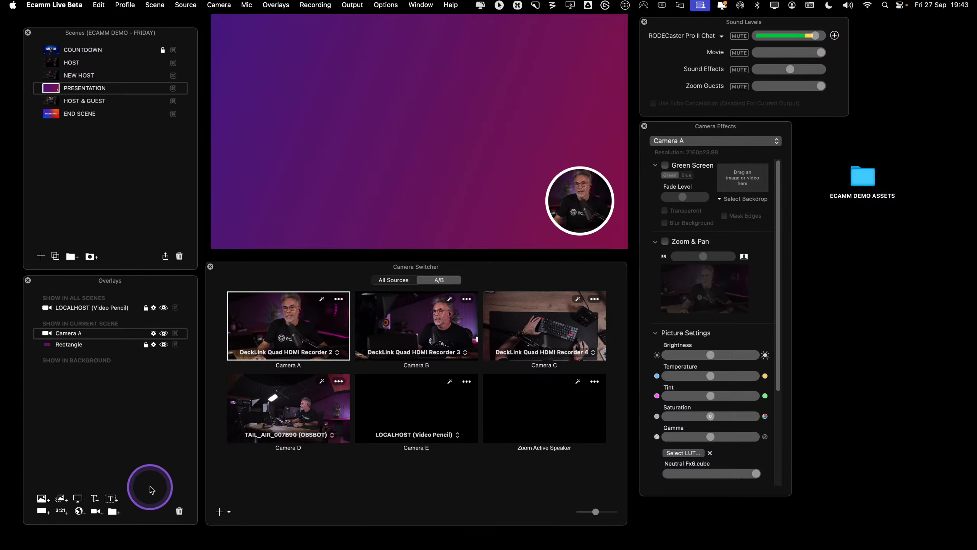
Hide the Camera Switcher and open the ECAMM LINKS document from the ECAMM DEMO ASSETS folder
left_click(210, 267)
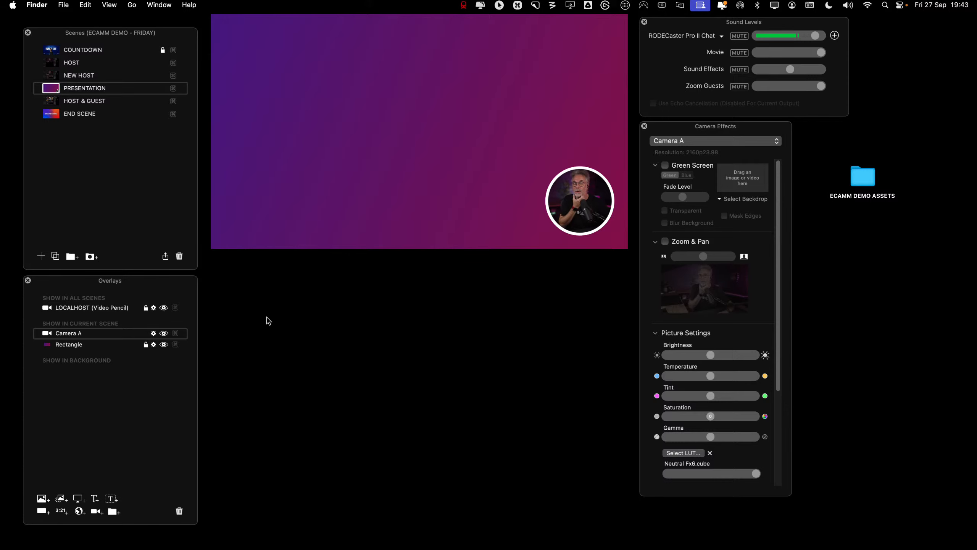
left_click(863, 179)
double_click(863, 179)
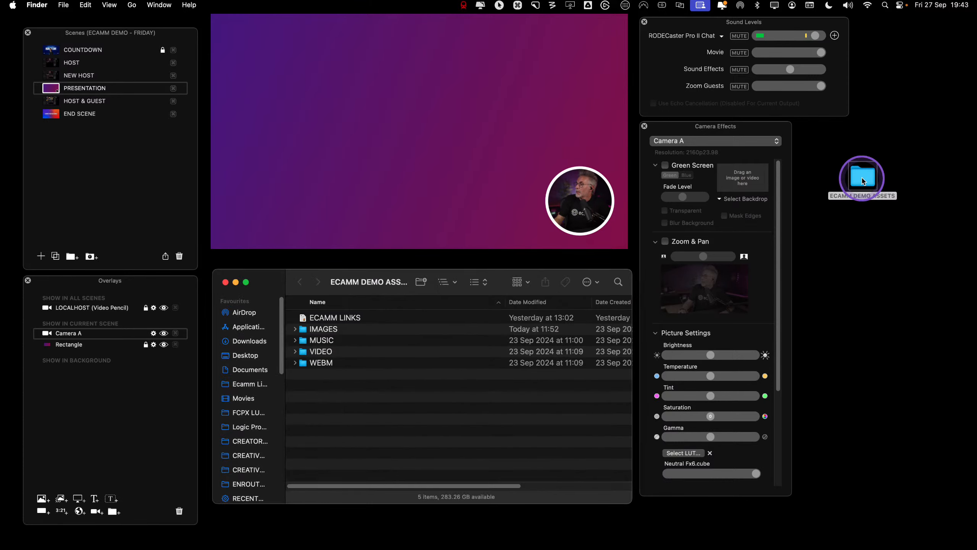
left_click(336, 318)
double_click(336, 318)
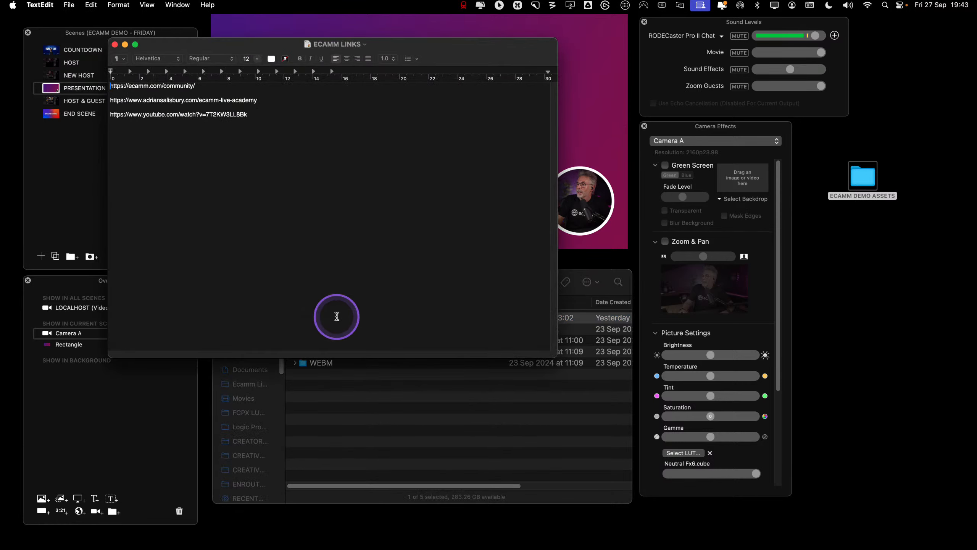
left_click_drag(196, 86, 115, 88)
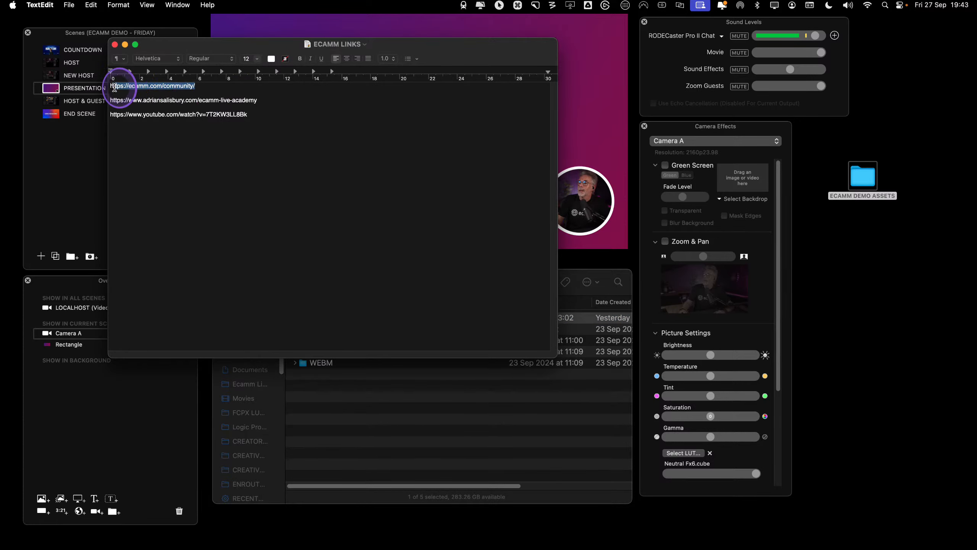
right_click(146, 87)
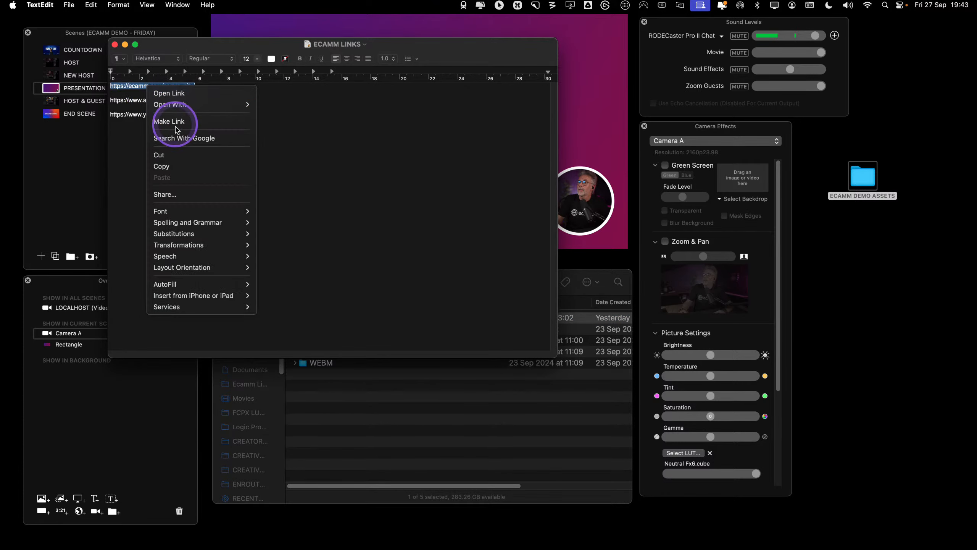
left_click(157, 159)
left_click(233, 141)
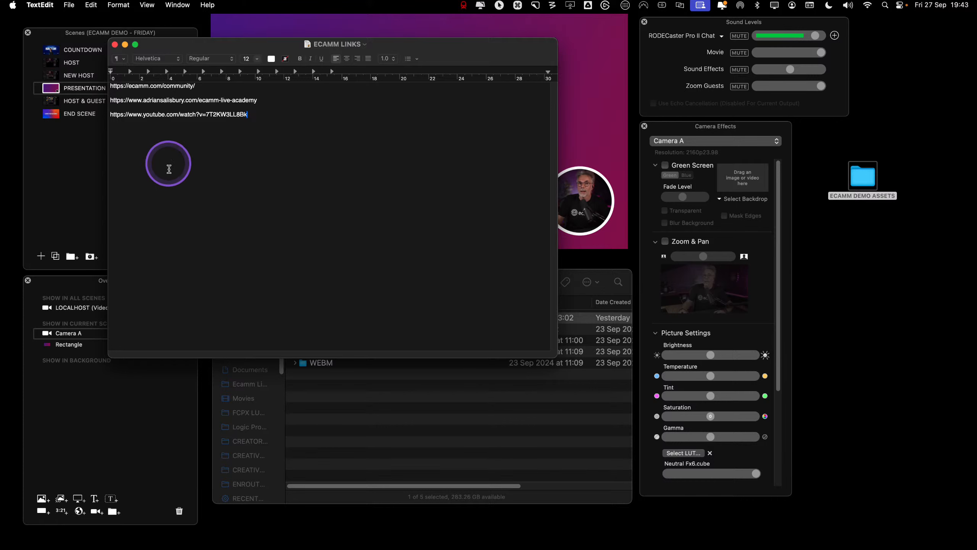
left_click(125, 44)
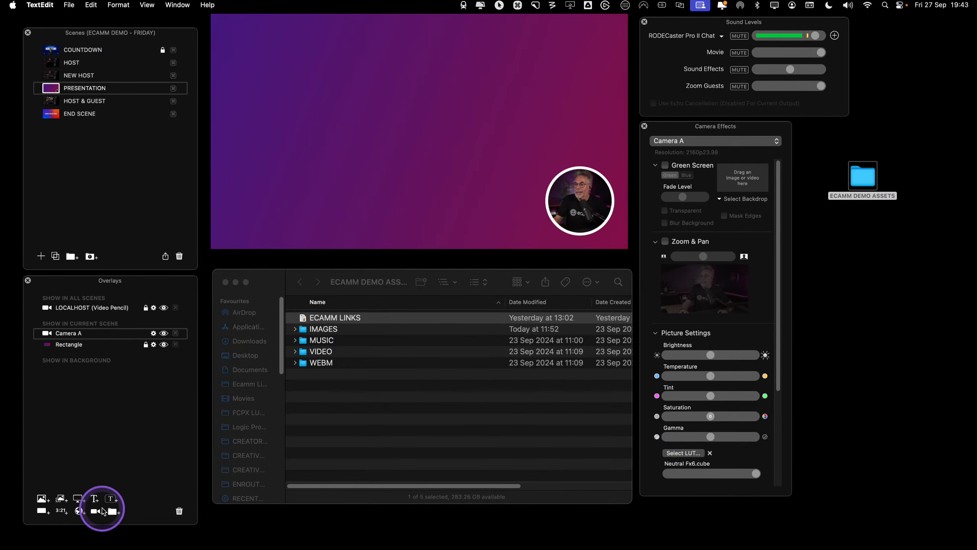
Start a new widget overlay in the PRESENTATION scene and clear its prefilled widget URL
key("ctrl")
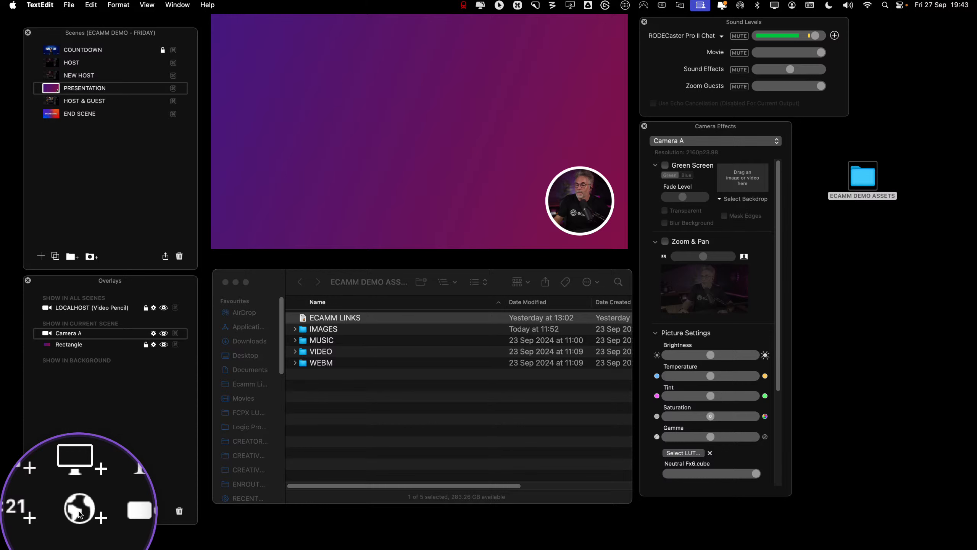
left_click(79, 512)
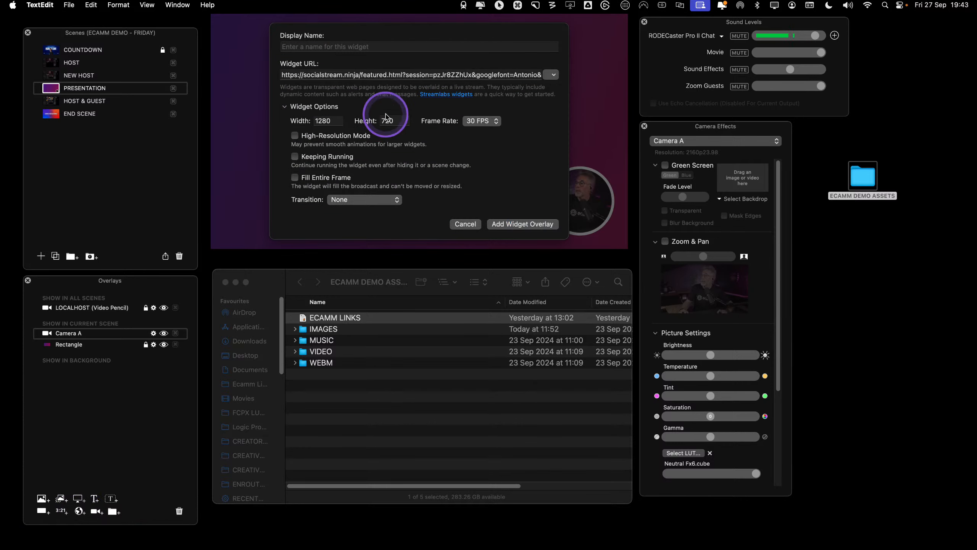
left_click(400, 77)
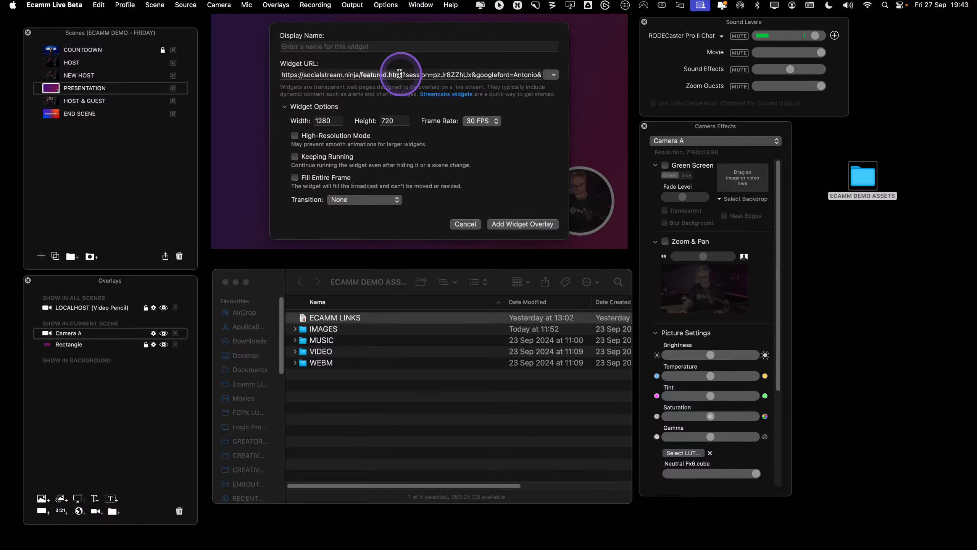
key("cmd+a")
key("BackSpace")
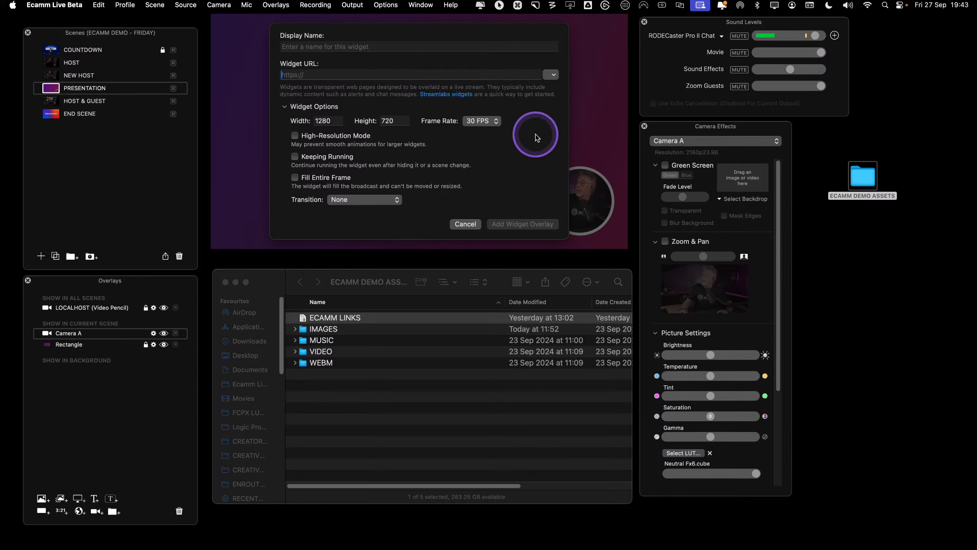
left_click(305, 45)
type("ECA")
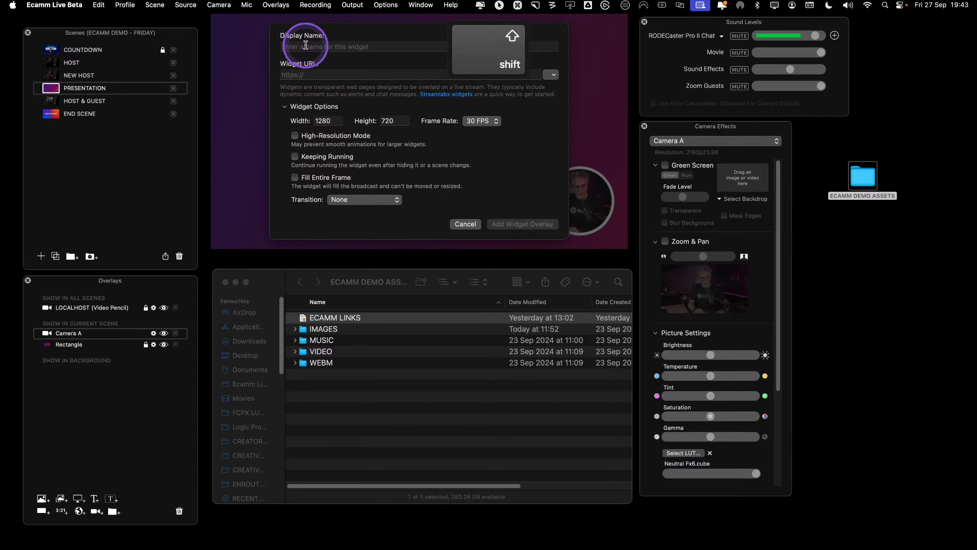
type("MM ")
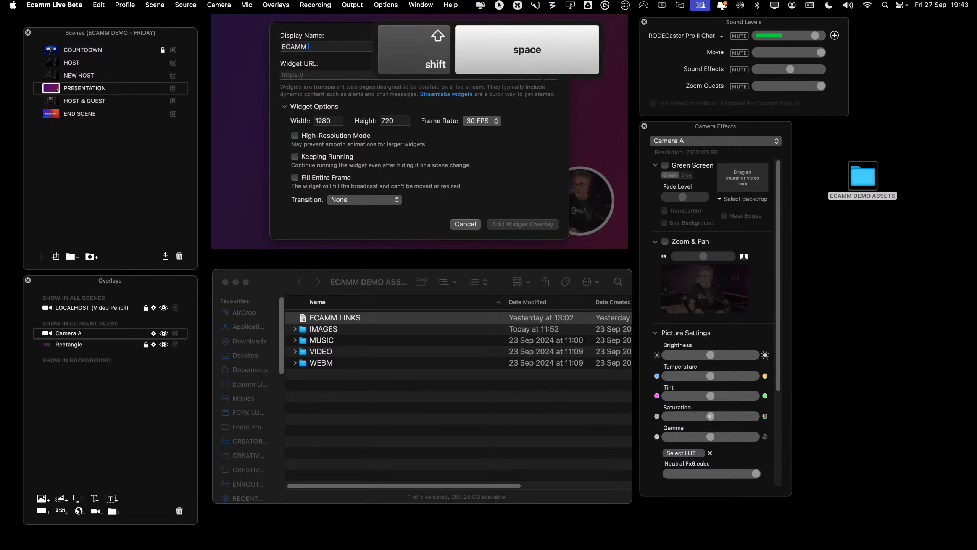
type("COMMUNITY")
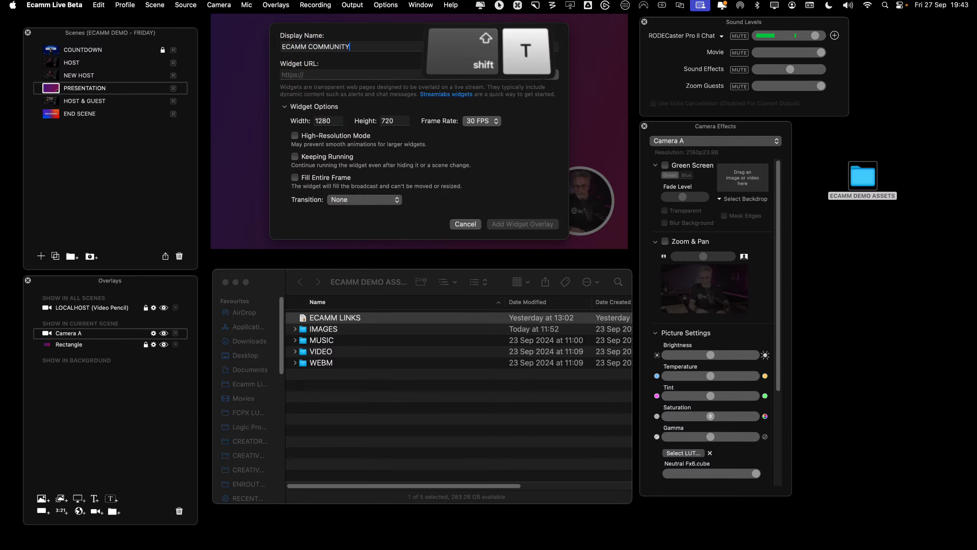
left_click(337, 74)
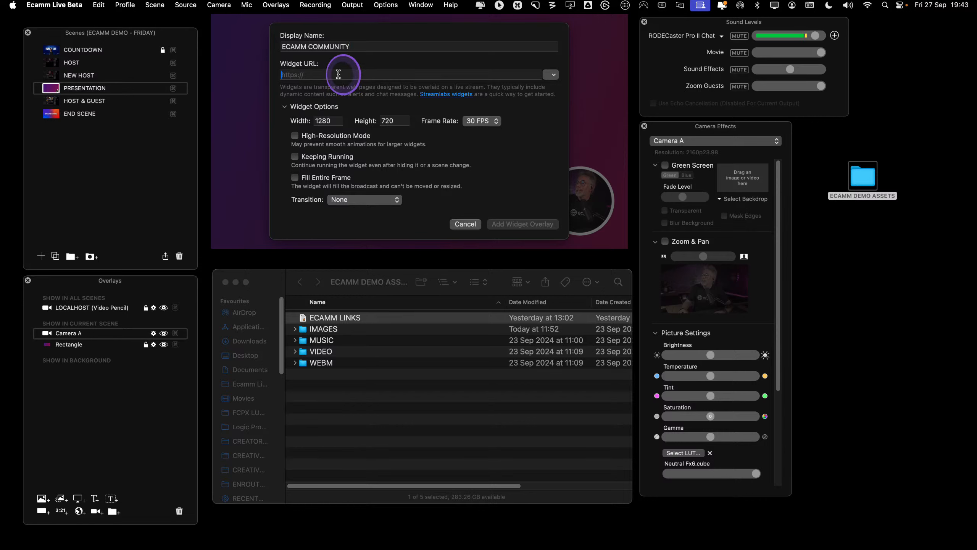
key("super+v")
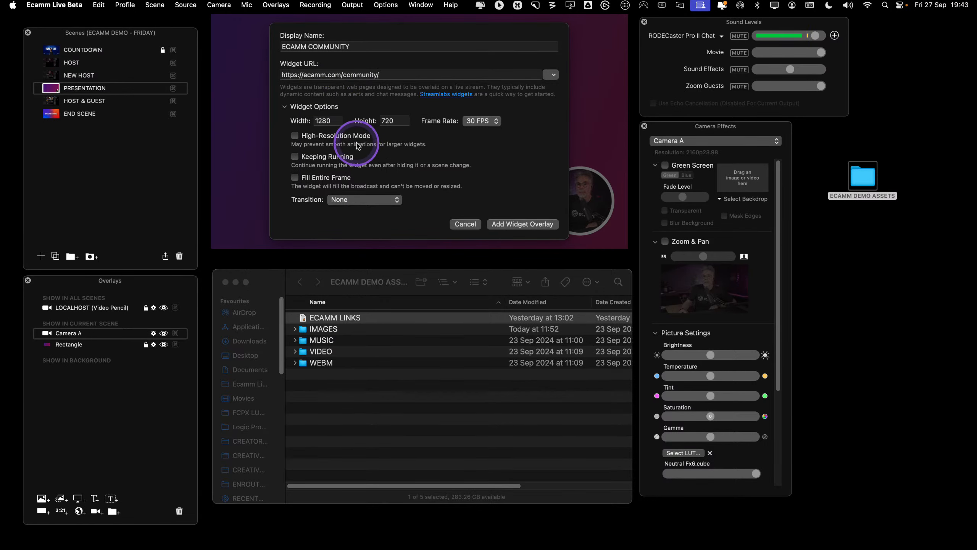
Enable High-Resolution Mode and Keeping Running for the widget, and add it to the PRESENTATION scene
key("ctrl")
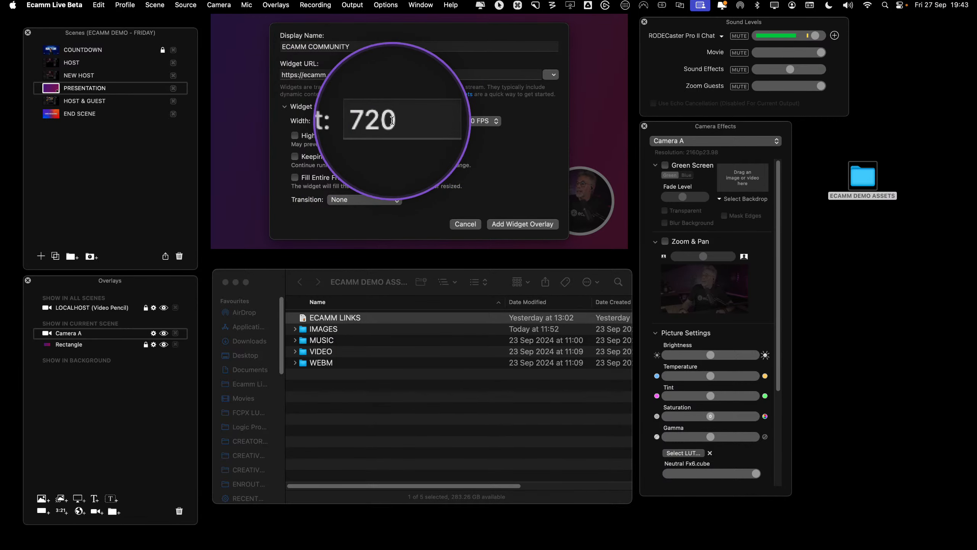
left_click(295, 135)
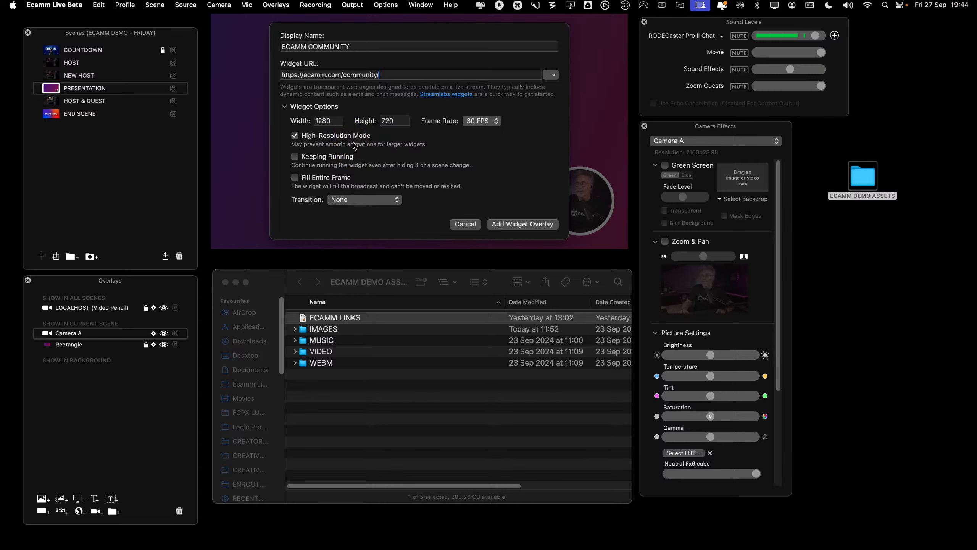
left_click(295, 156)
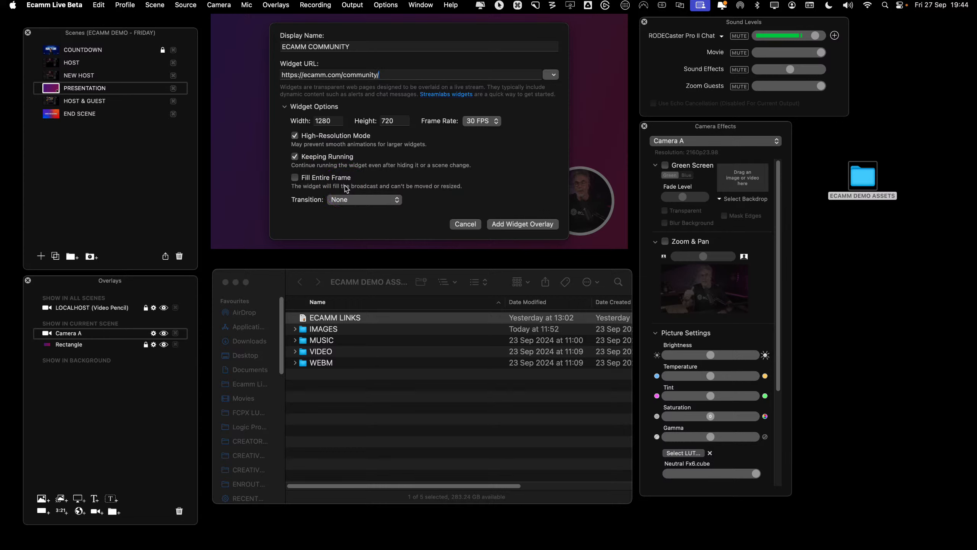
left_click(500, 225)
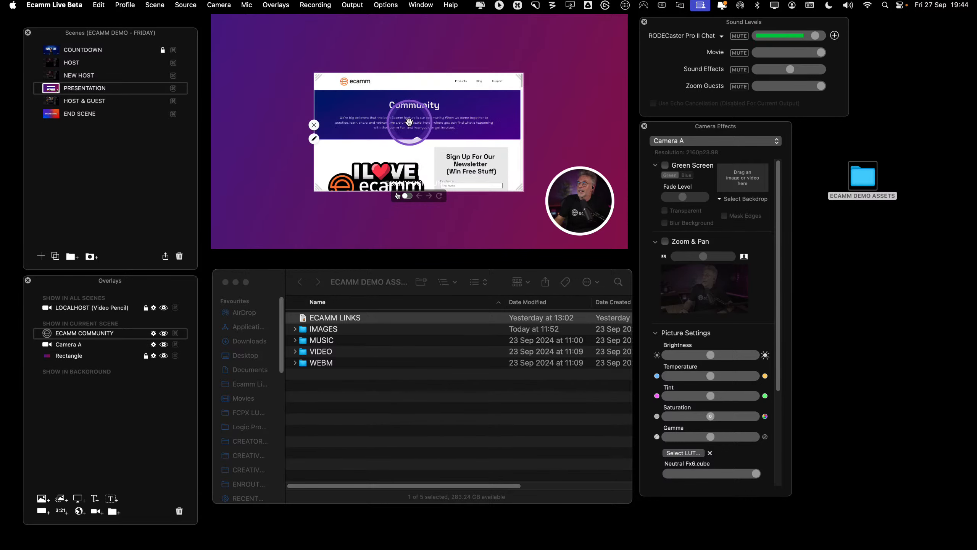
Move the community web page towards the frame's upper-left corner and enlarge it to cover most of the gradient background
left_click_drag(408, 122, 347, 96)
left_click_drag(453, 163, 575, 235)
left_click_drag(472, 171, 450, 158)
Layer Camera A above the ECAMM COMMUNITY overlay and fine-tune the positions of the camera circle and the web page
left_click_drag(122, 345, 117, 330)
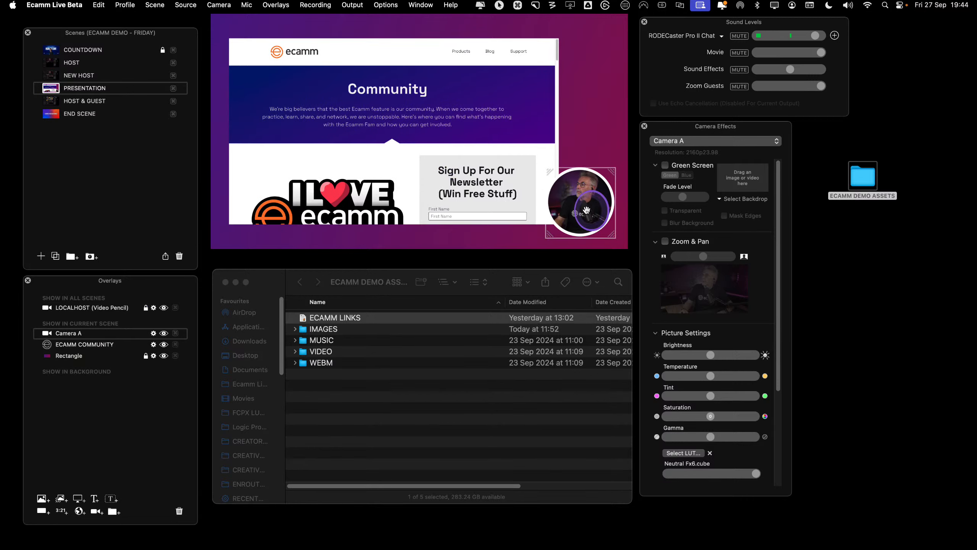
left_click_drag(586, 209, 588, 214)
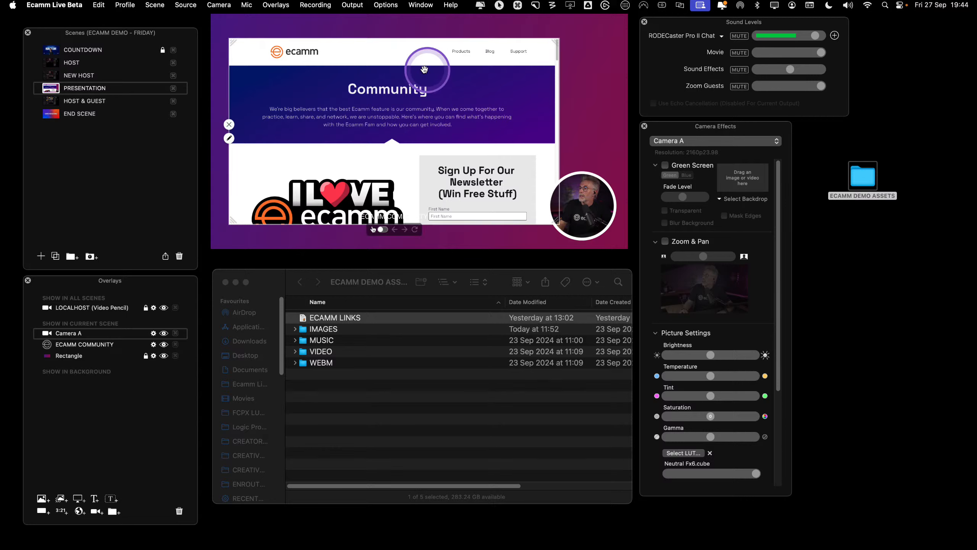
left_click_drag(414, 72, 414, 71)
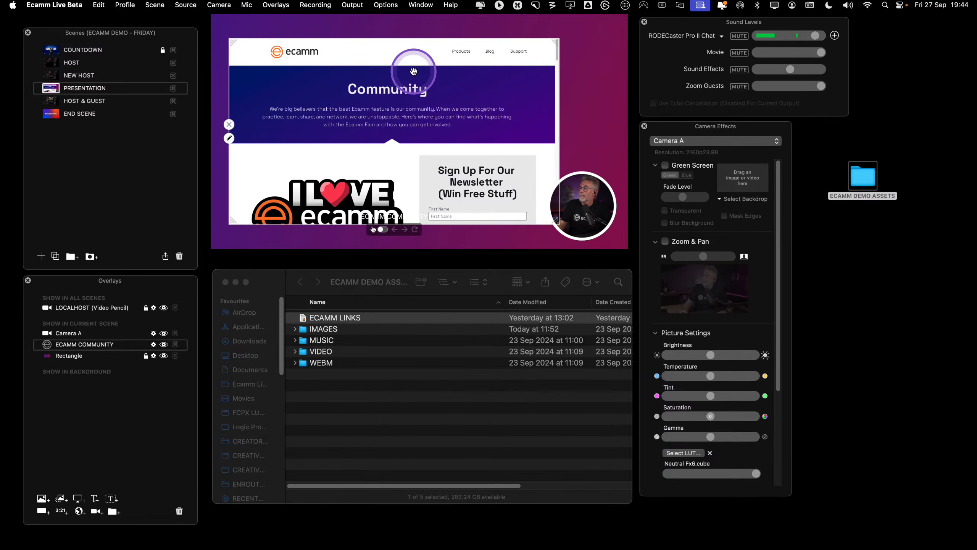
key("ctrl")
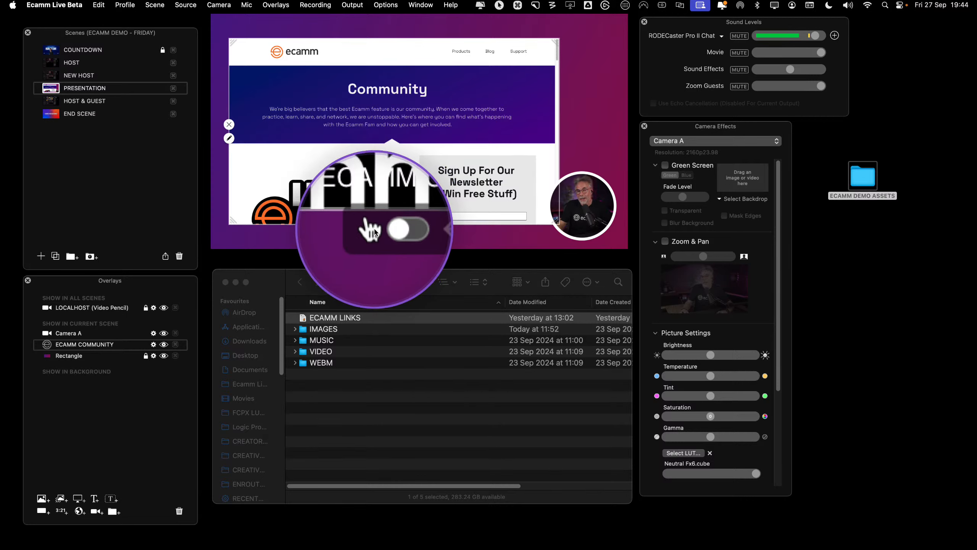
mouse_move(377, 144)
left_mouse_down()
mouse_move(392, 139)
mouse_move(377, 139)
left_mouse_up()
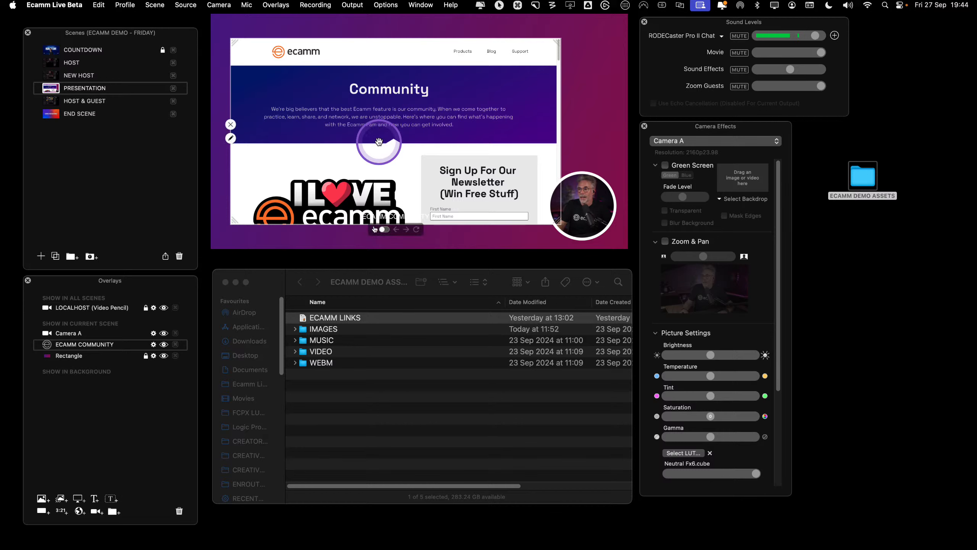
Turn on interaction for the ECAMM COMMUNITY widget and scroll through its web page in the preview
key("ctrl")
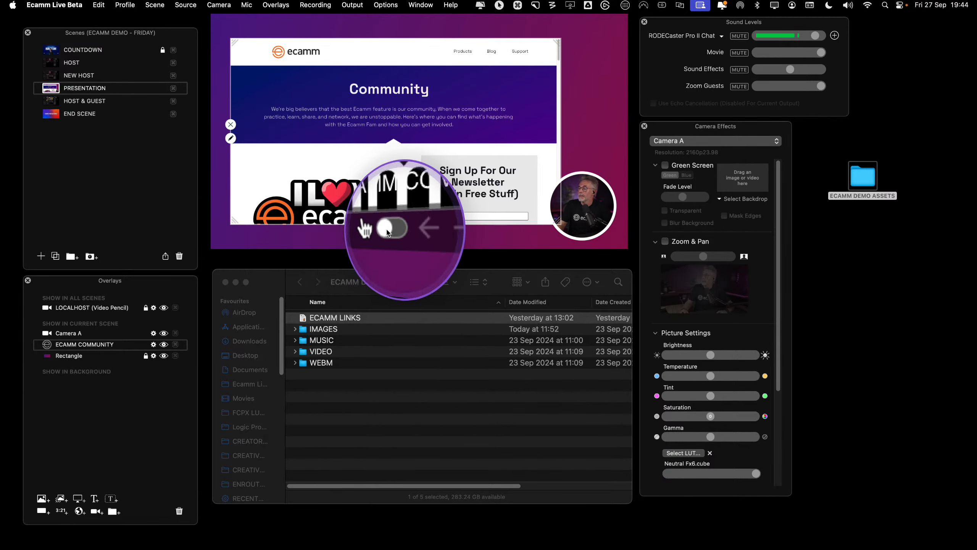
key("ctrl")
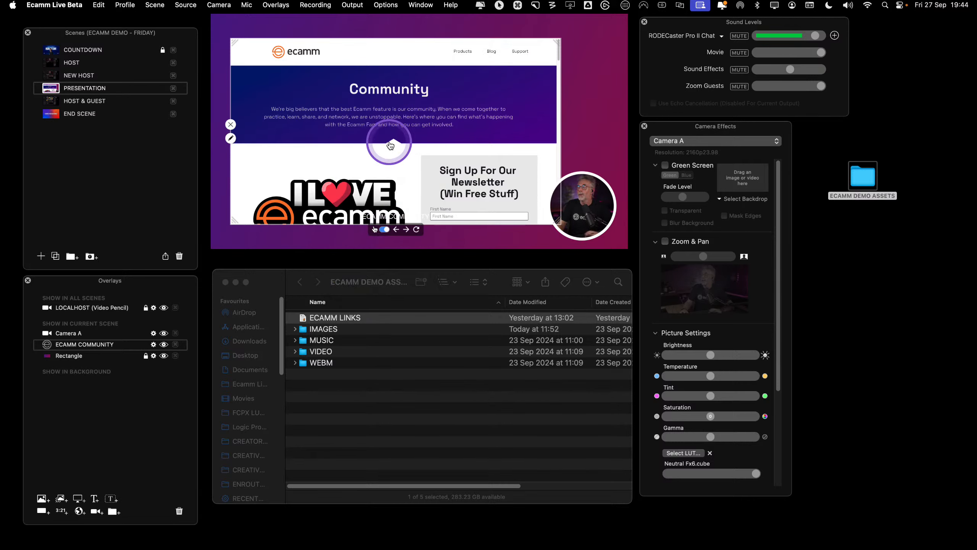
scroll(392, 143, "down", 5)
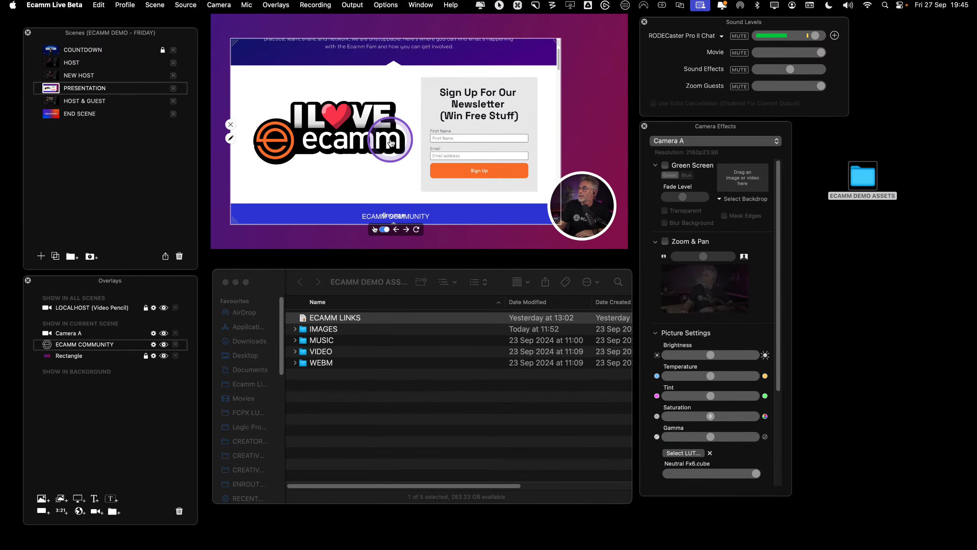
scroll(391, 143, "down", 5)
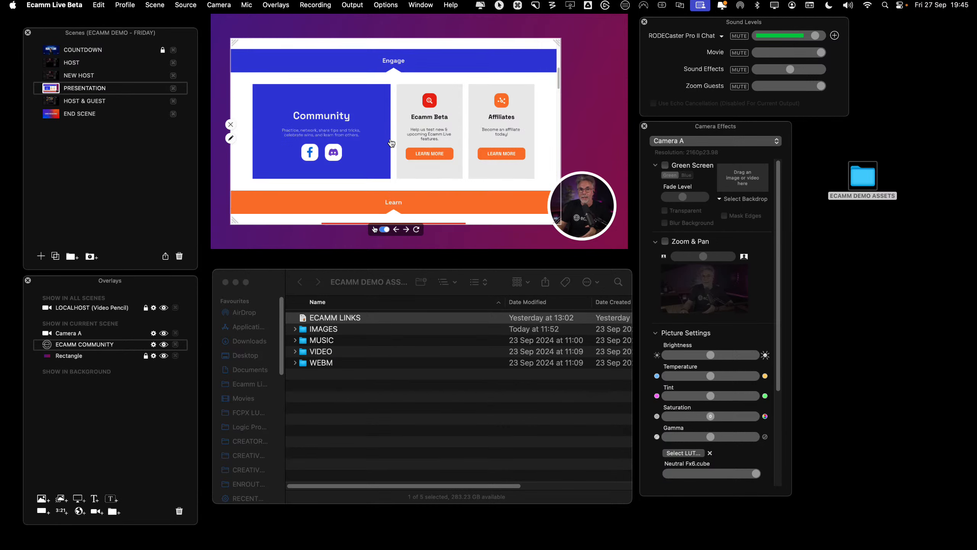
scroll(391, 143, "down", 5)
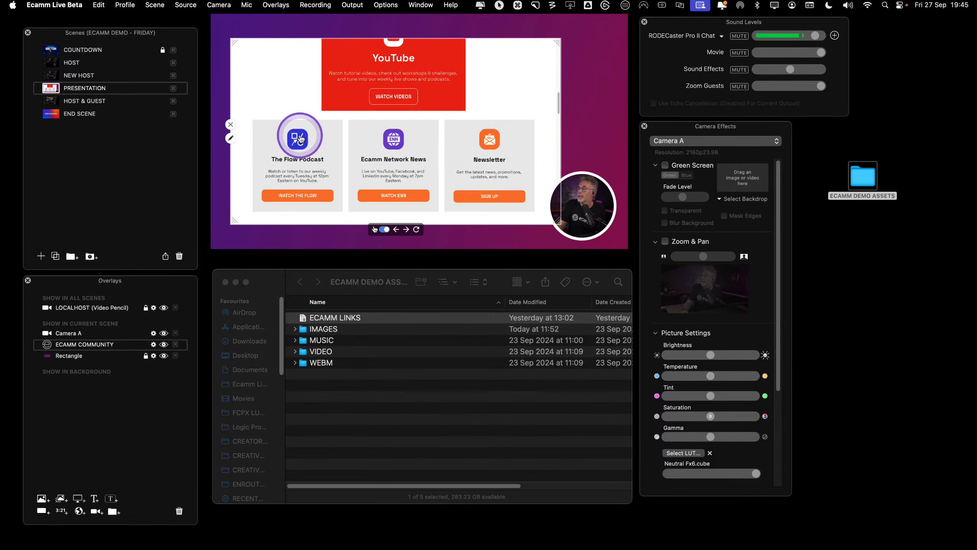
scroll(425, 133, "up", 3)
scroll(427, 133, "up", 6)
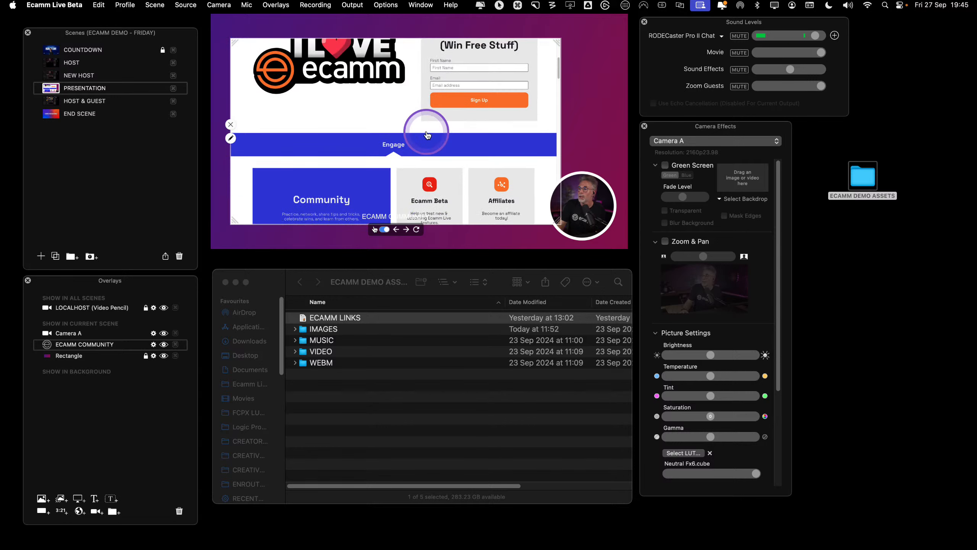
Try entering text in the First Name field of the page's newsletter form and clear it again
left_click(473, 155)
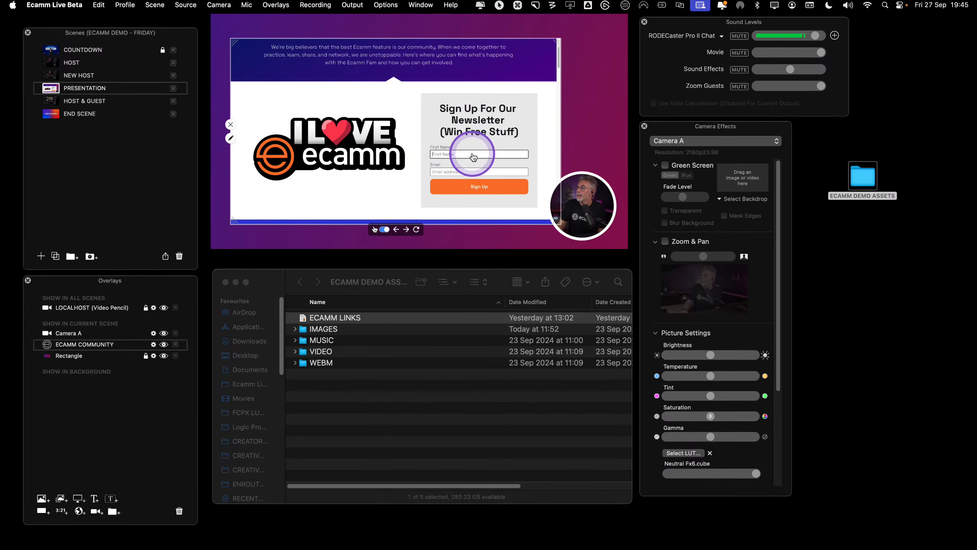
type("J")
key("BackSpace")
key("BackSpace")
key("BackSpace")
key("BackSpace")
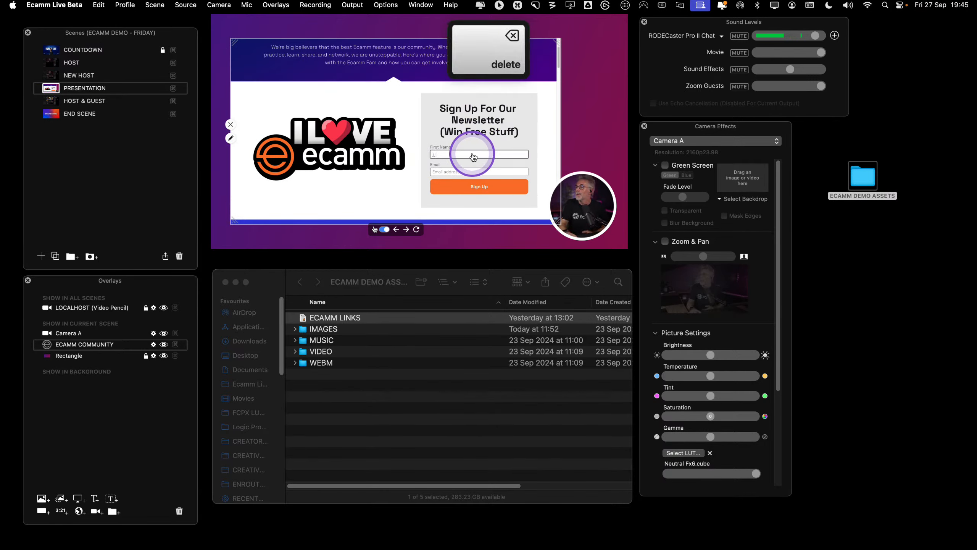
Browse the Engage and Learn sections of the Community page inside the widget and return to the page's top
scroll(459, 160, "down", 2)
scroll(458, 161, "down", 1)
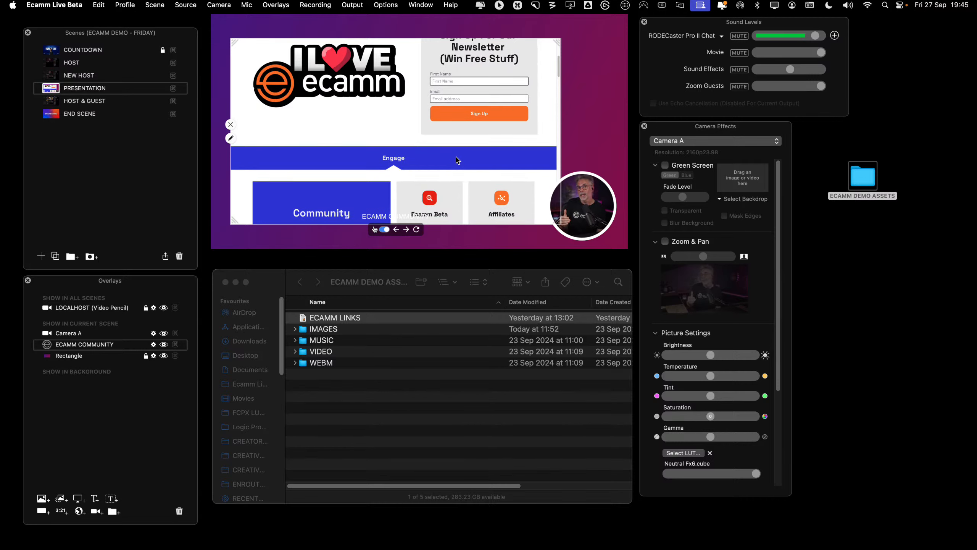
left_click(446, 164)
scroll(446, 164, "down", 1)
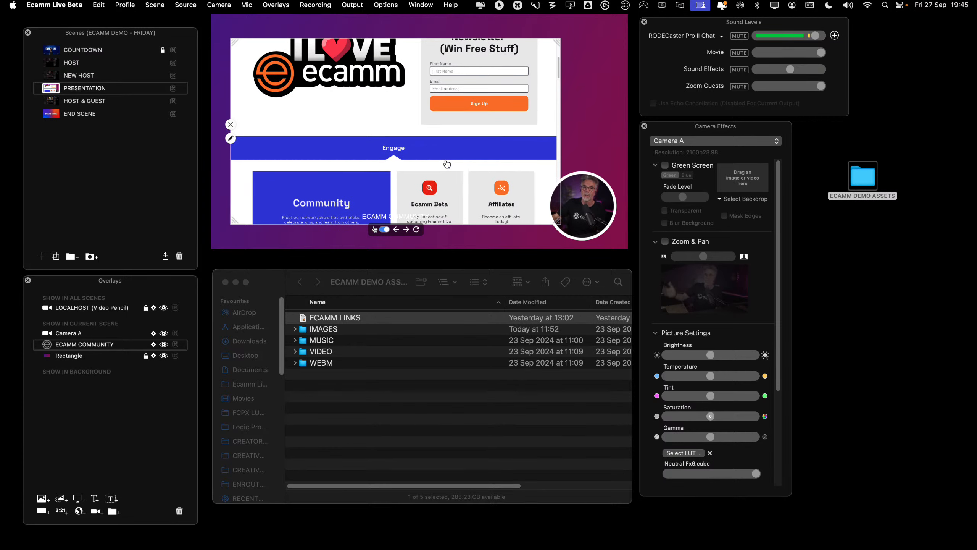
left_click(460, 158)
scroll(460, 162, "down", 10)
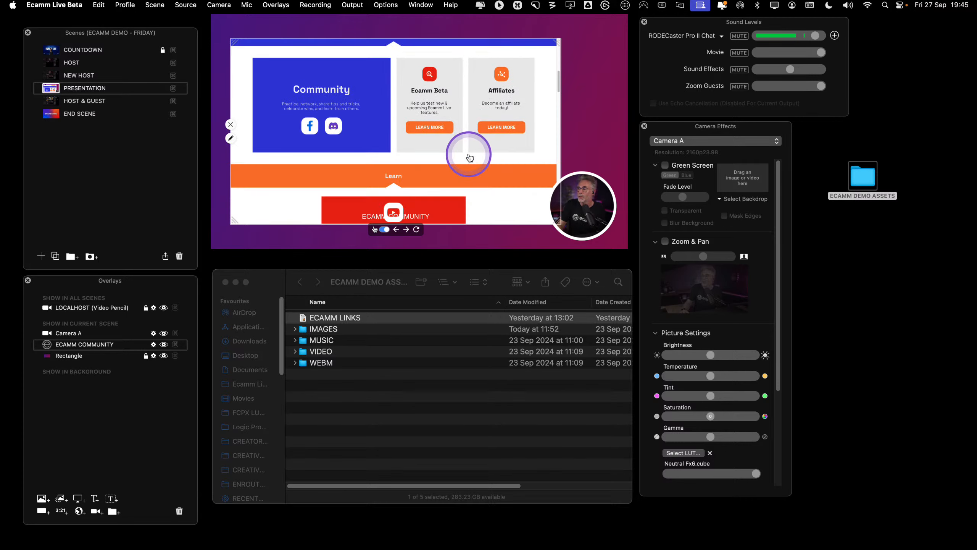
scroll(458, 168, "up", 10)
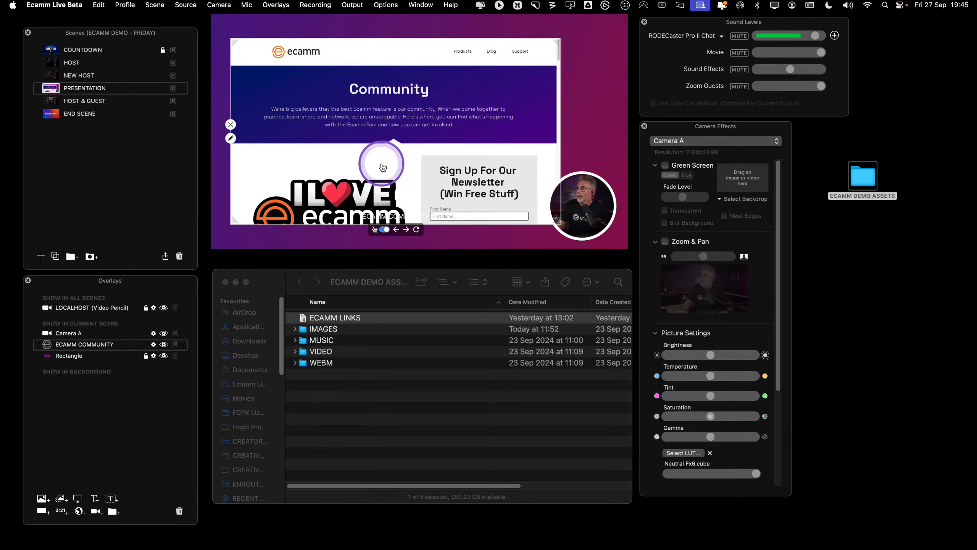
View the Ecamm Products page inside the widget and go back to the Community page
scroll(383, 165, "down", 3)
scroll(383, 164, "up", 3)
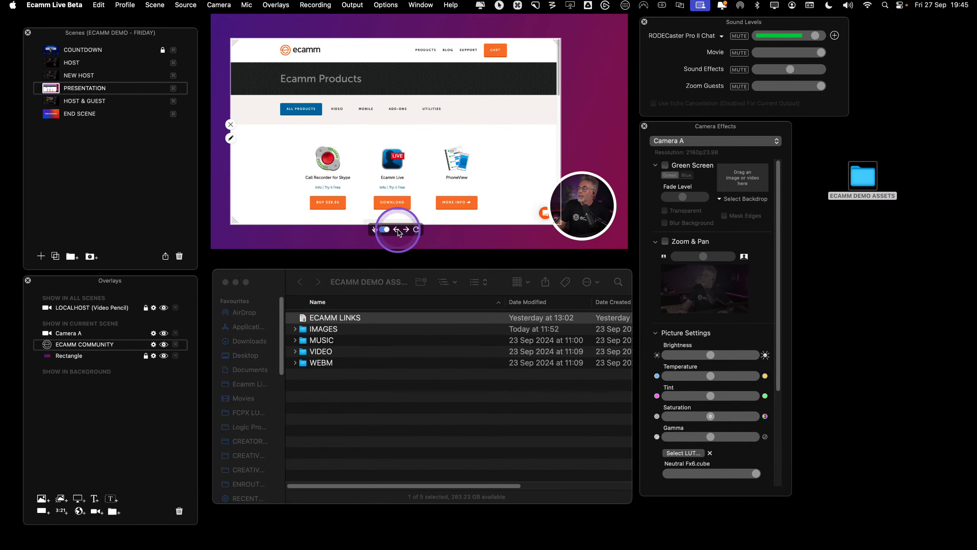
key("ctrl")
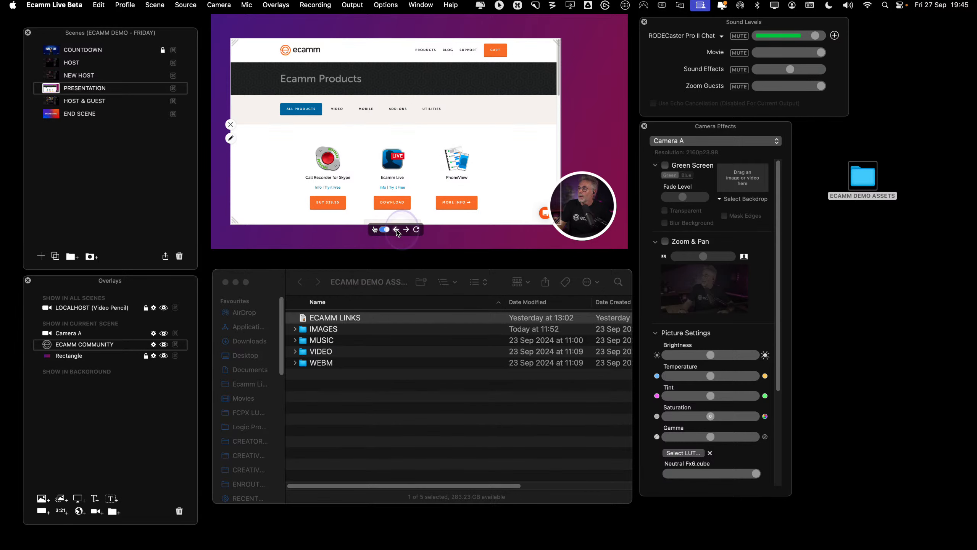
left_click(396, 230)
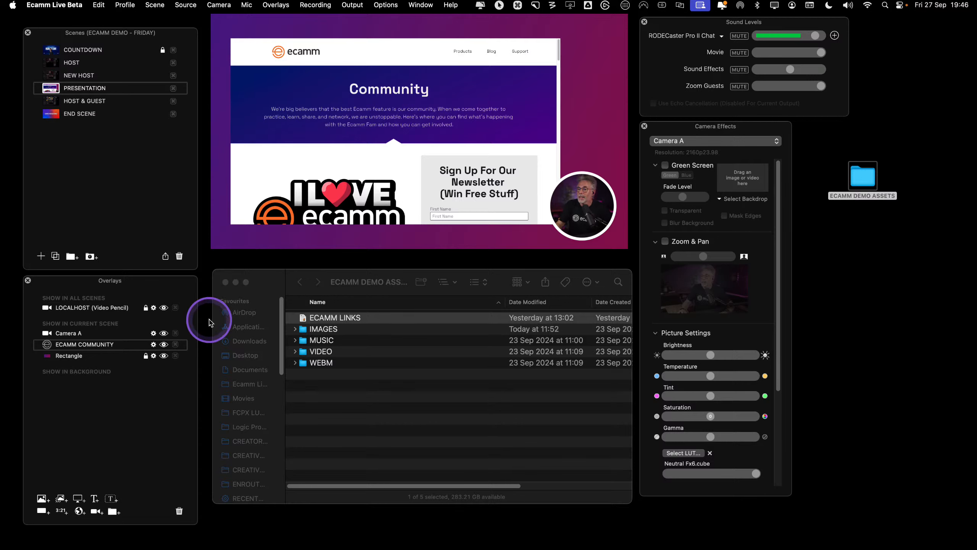
Hide the ECAMM COMMUNITY overlay and add a new scene named VIDEO after PRESENTATION
left_click(163, 344)
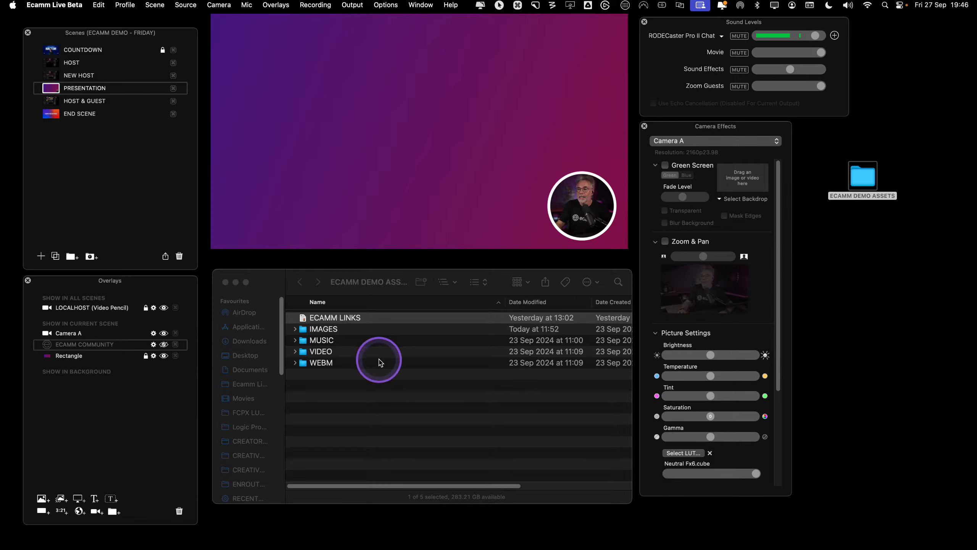
left_click(40, 256)
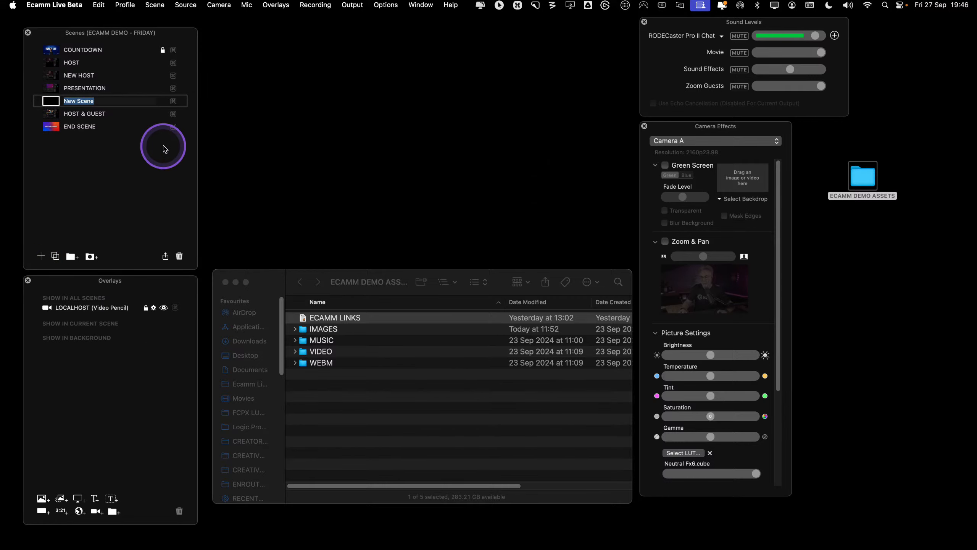
type("VIDEO")
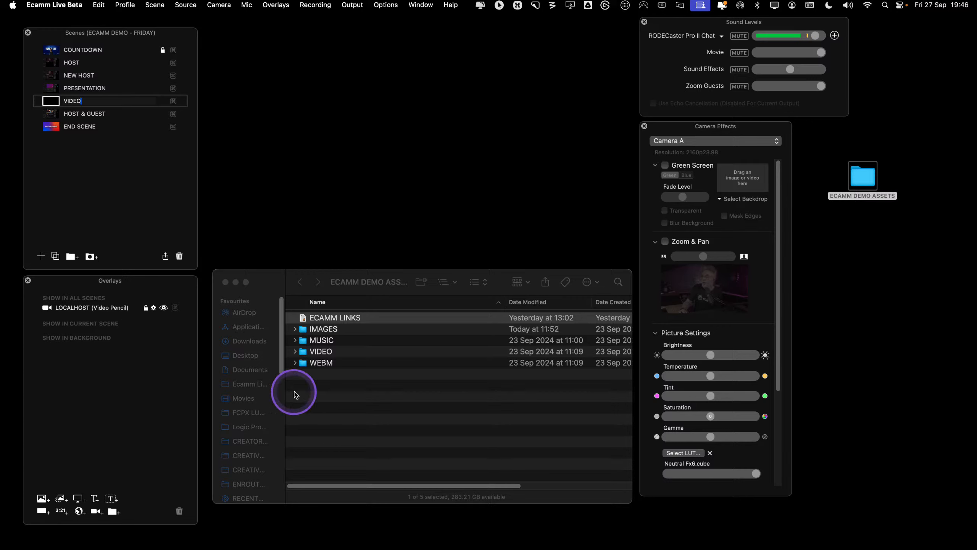
Add "NEW Mics from Shure! The Flow LIVE.mp4" from the VIDEO assets folder as the VIDEO scene's content
left_click(296, 356)
left_click(295, 352)
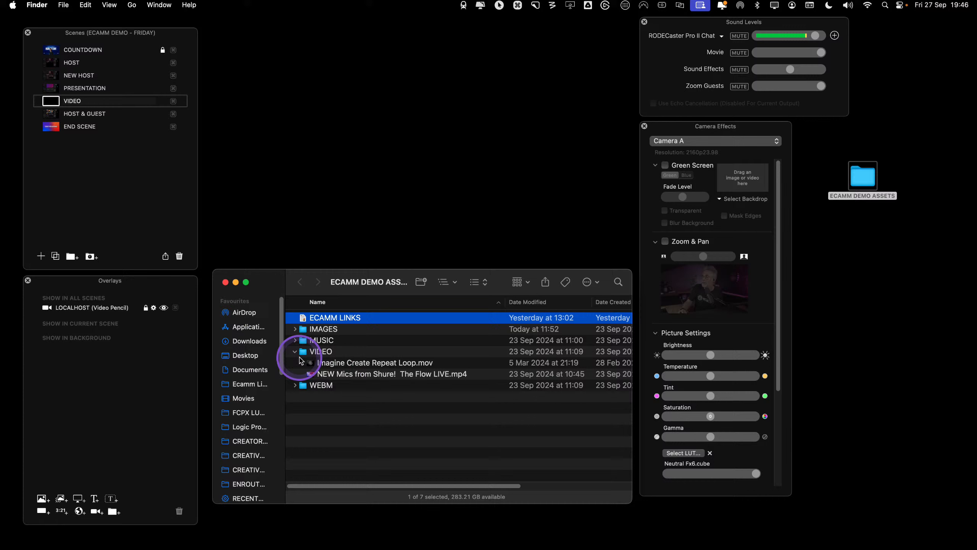
left_click(376, 376)
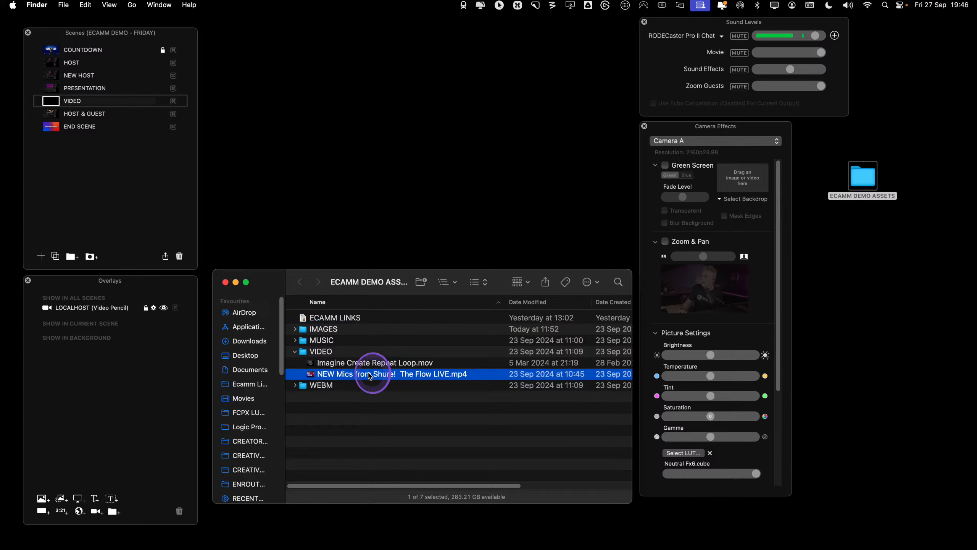
left_click_drag(369, 375, 379, 131)
left_click(382, 148)
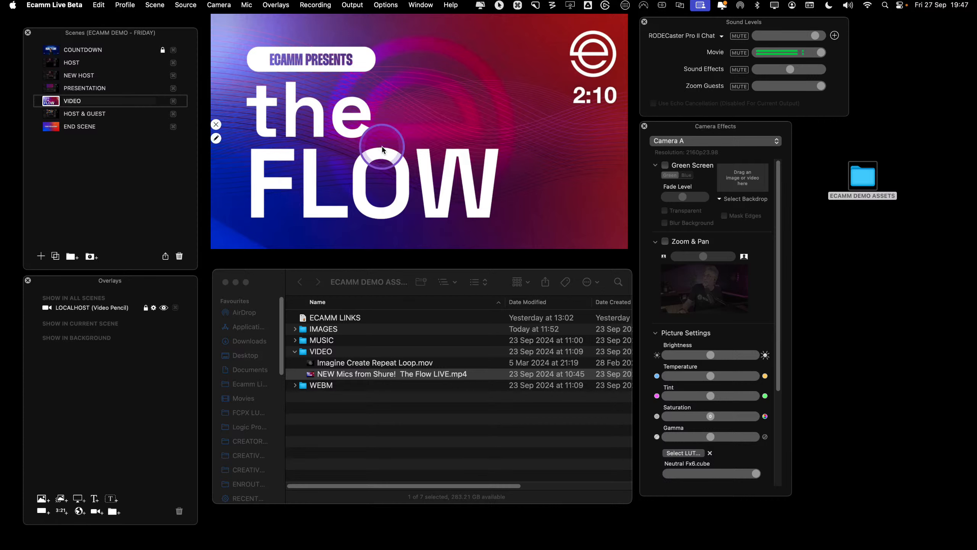
Lower the Movie sound level to about a quarter and pause the clip at about 6:23
left_click_drag(820, 52, 778, 61)
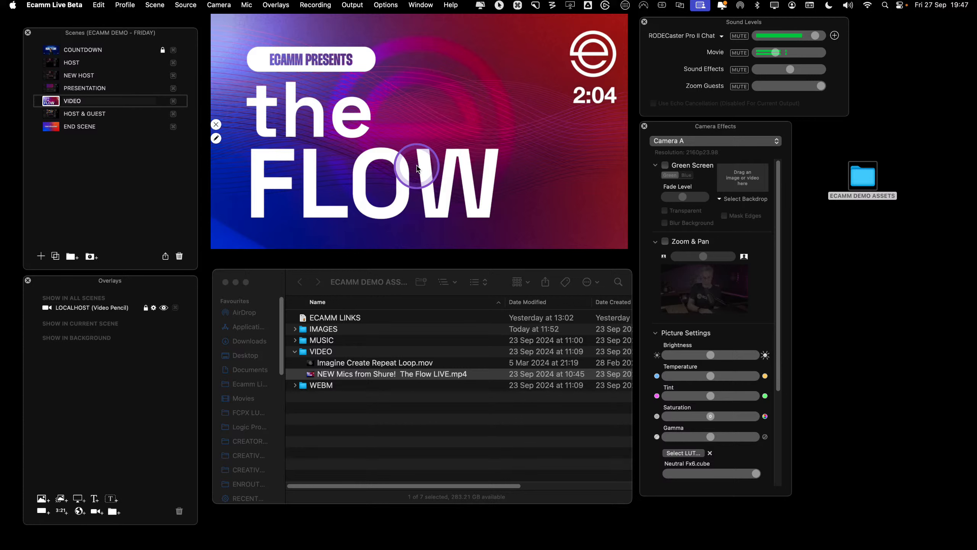
key("super+apostrophe")
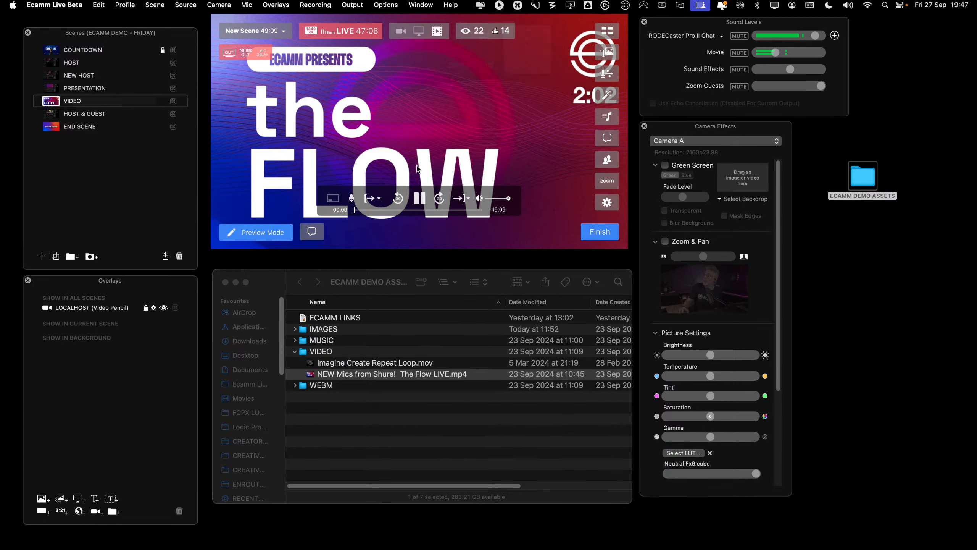
left_click(355, 208)
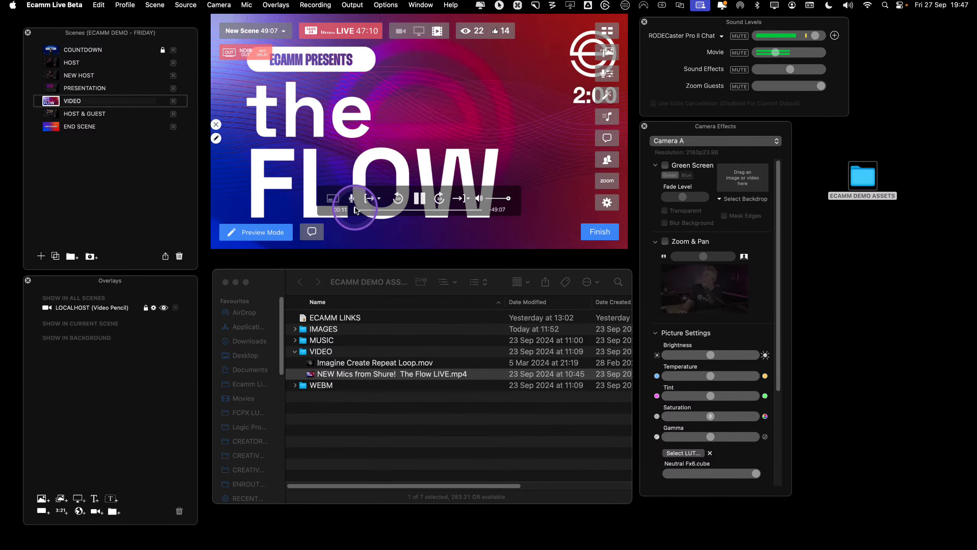
left_click(371, 209)
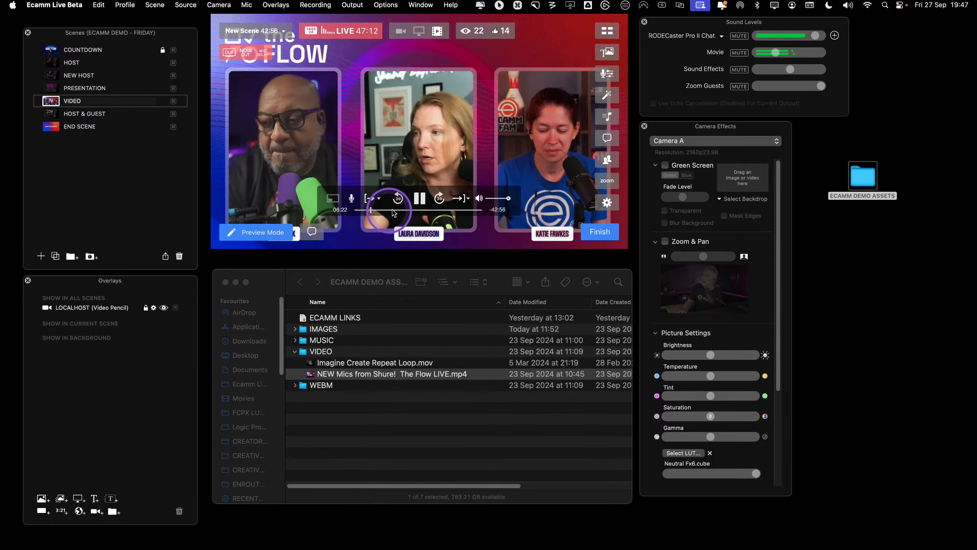
left_click(419, 198)
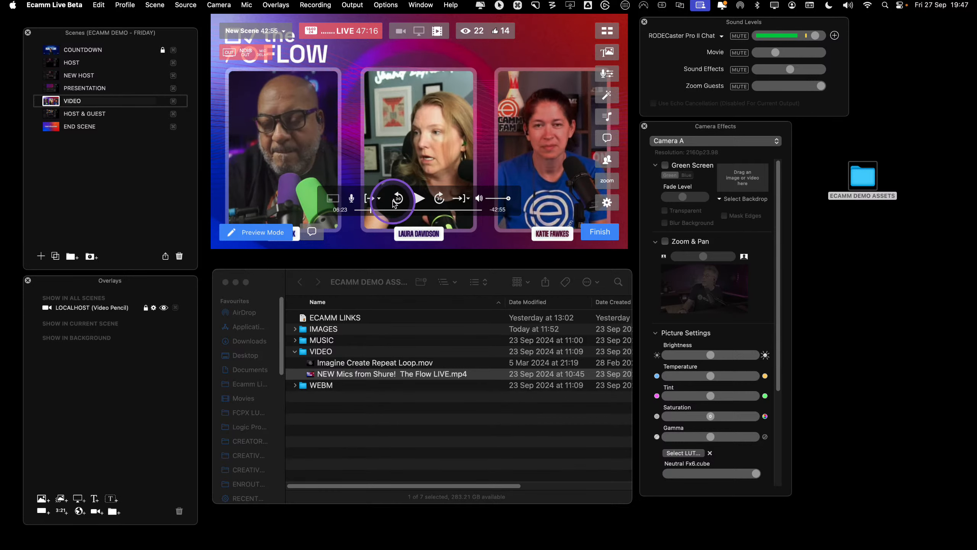
Set the VIDEO scene's clip to start from its last position when the scene starts, and resume playback
left_click(379, 198)
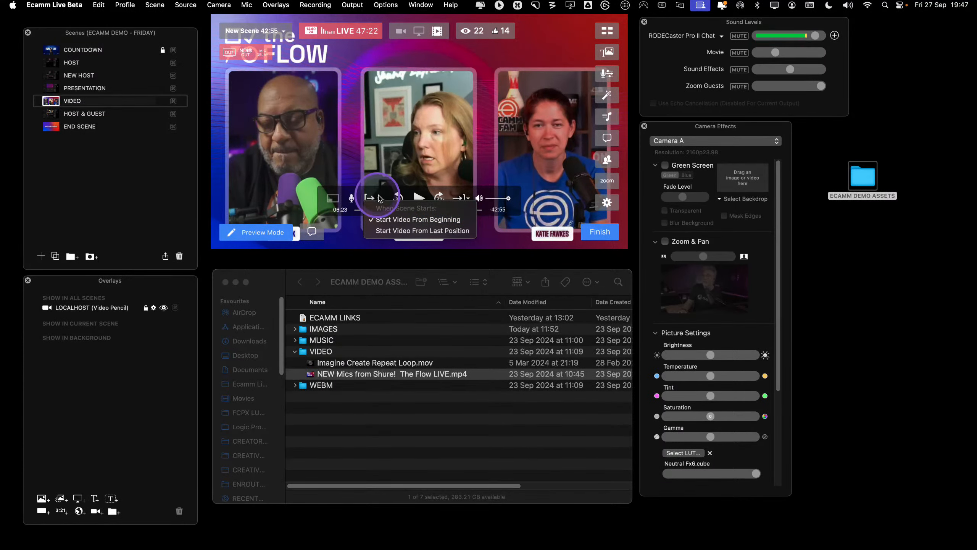
left_click(389, 221)
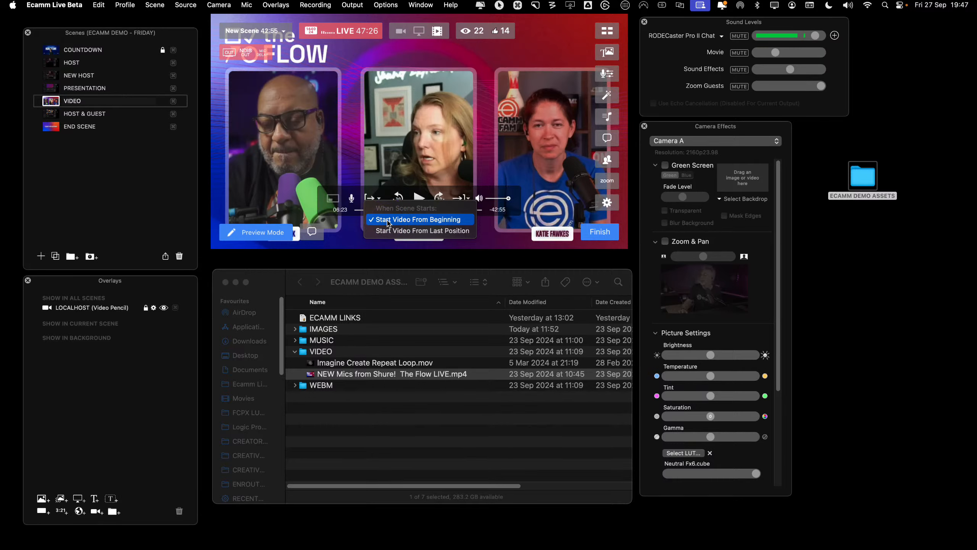
left_click(389, 221)
left_click(420, 198)
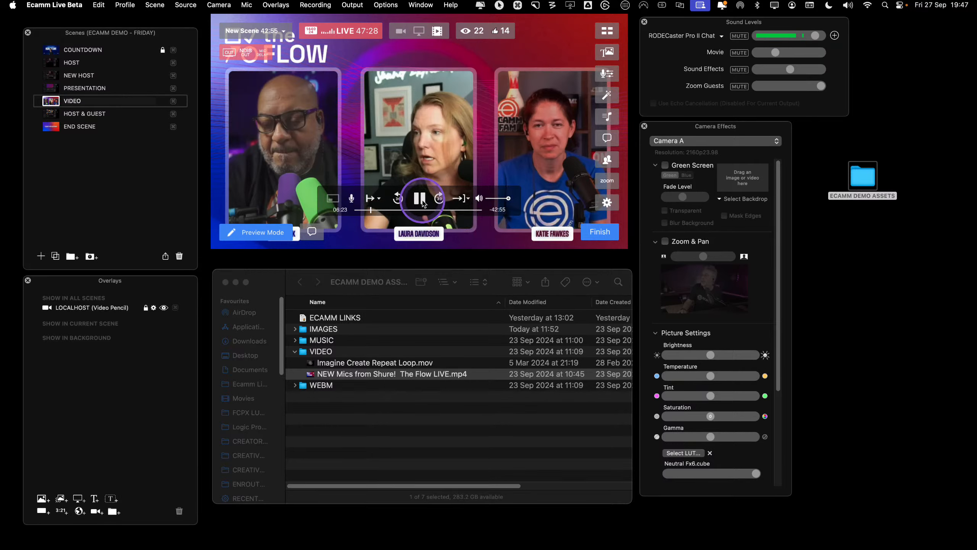
Test the start setting by switching to HOST & GUEST and back to VIDEO, and pause the clip
left_click(54, 113)
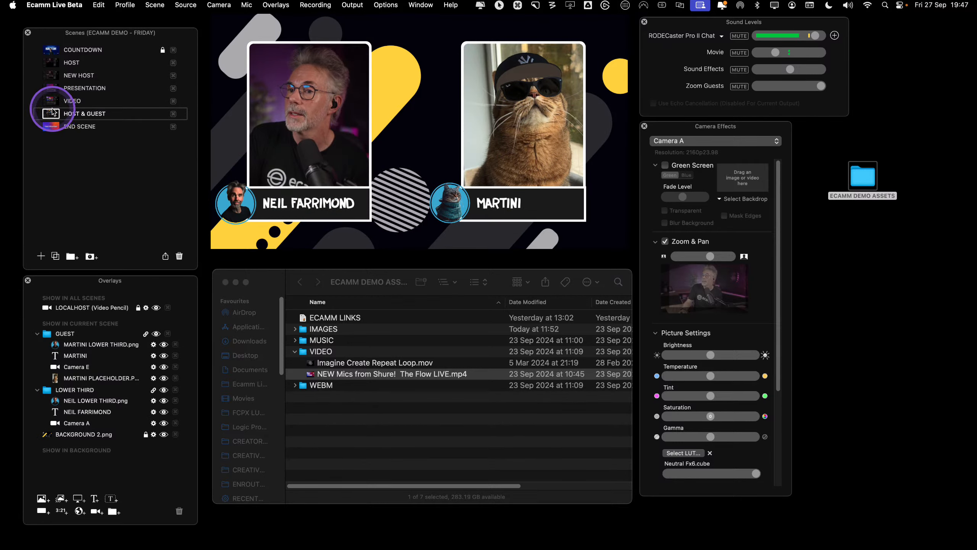
left_click(52, 100)
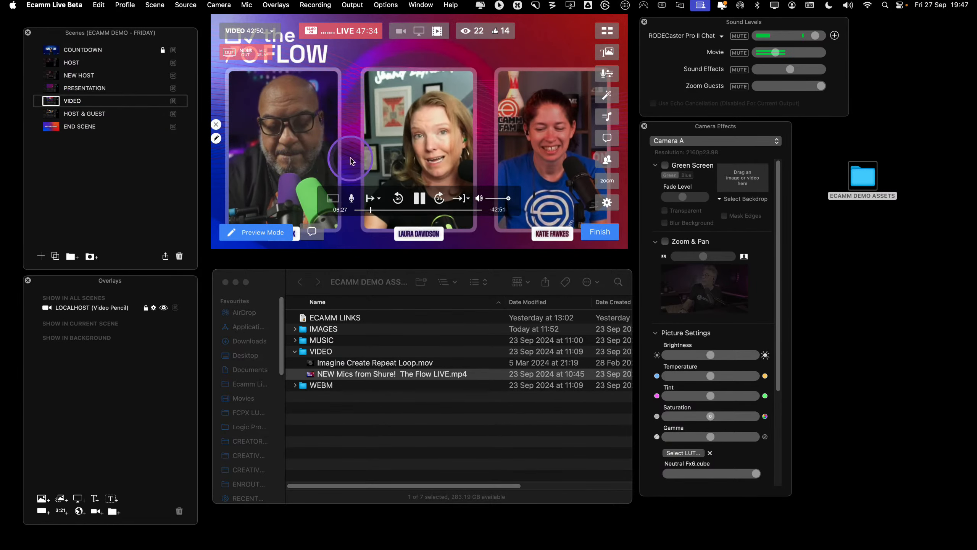
left_click(418, 198)
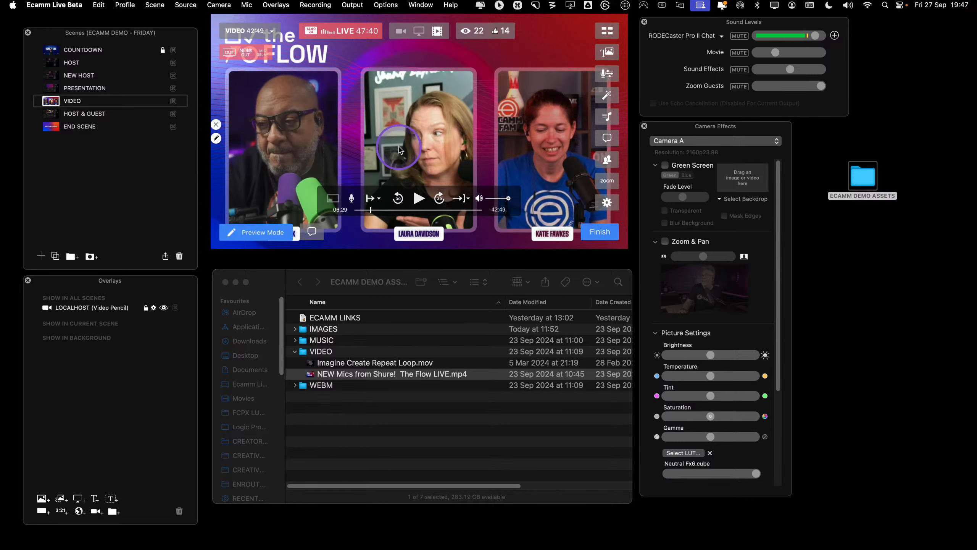
Check the border and corner radius settings of the LOCALHOST (Video Pencil) overlay
left_click(397, 128)
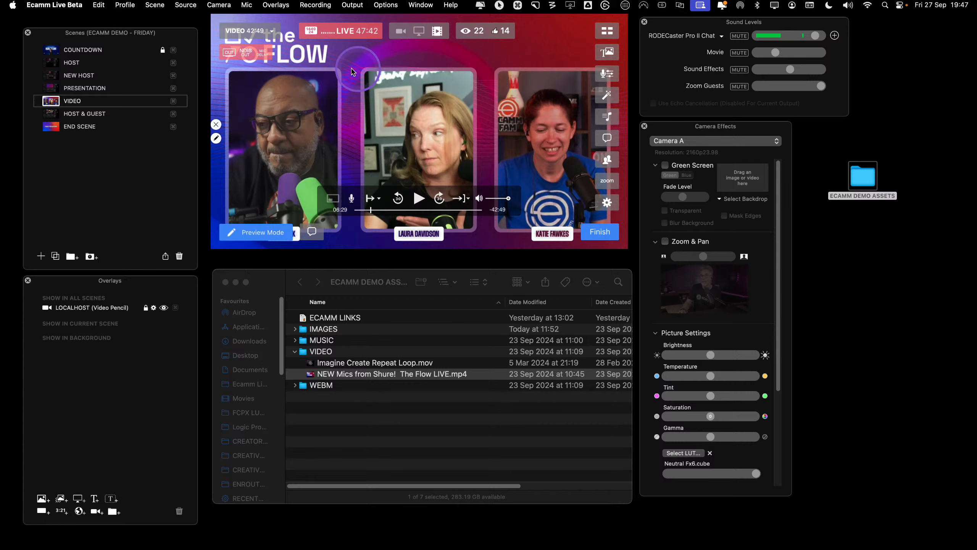
left_click(216, 137)
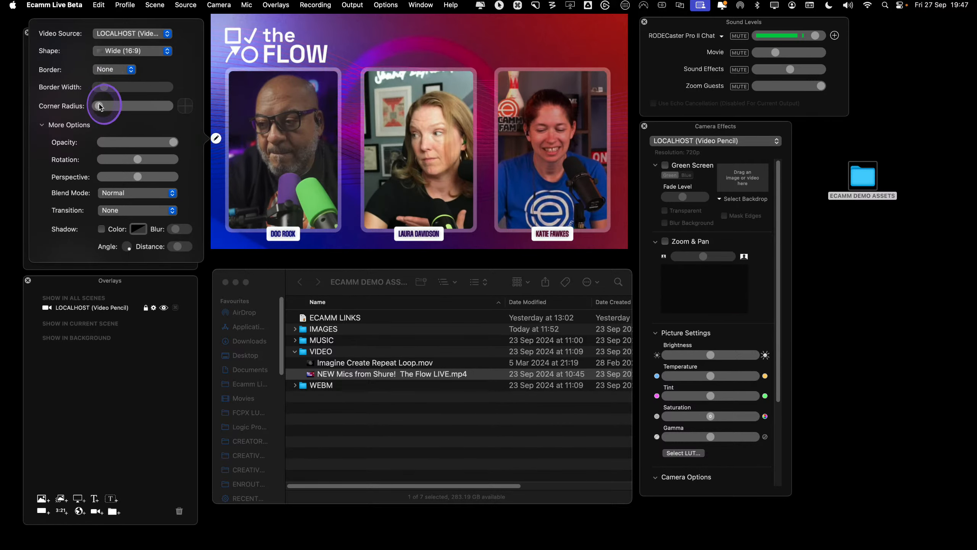
left_click_drag(100, 106, 125, 105)
left_click(215, 138)
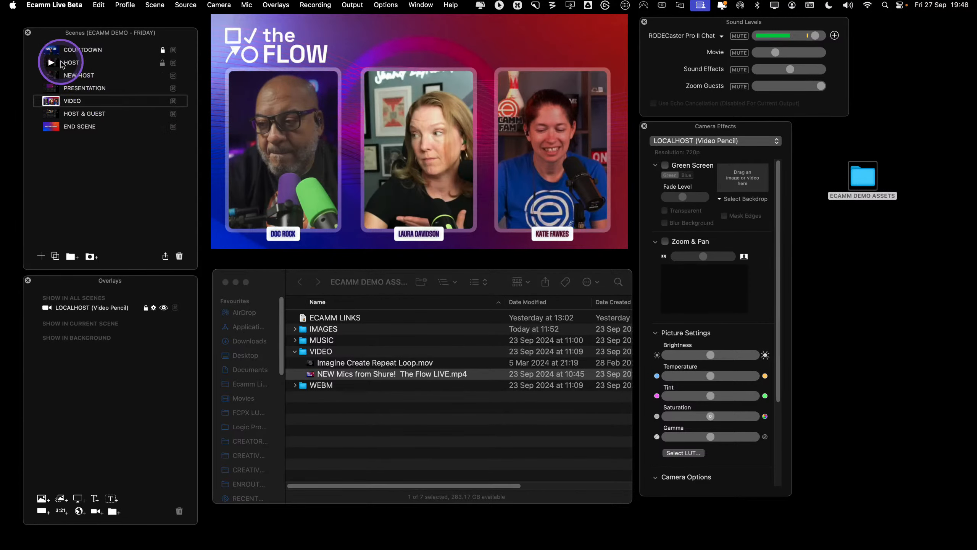
Show the files in the WEBM assets folder and add a new scene named VIDEO2 after the HOST scene
left_click(62, 64)
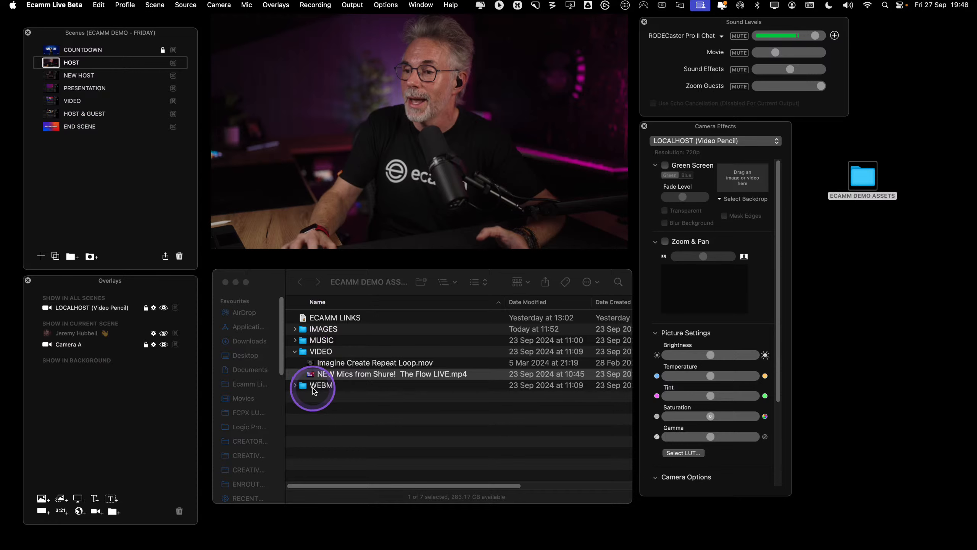
left_click(294, 386)
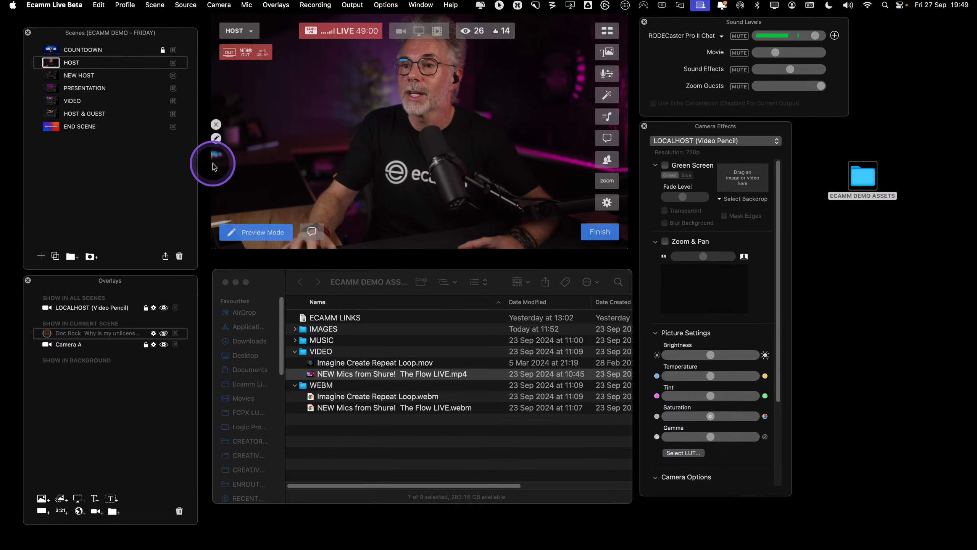
left_click(40, 256)
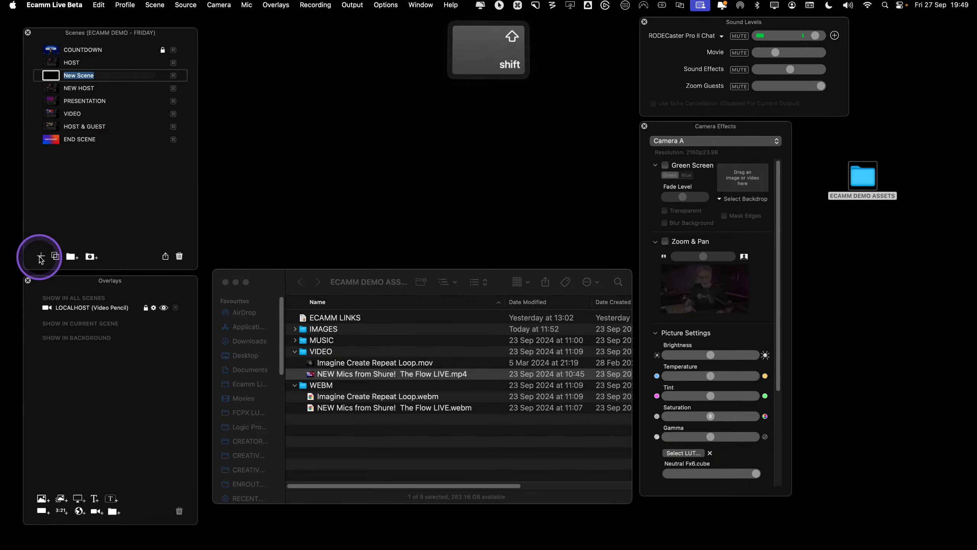
type("VIDEO")
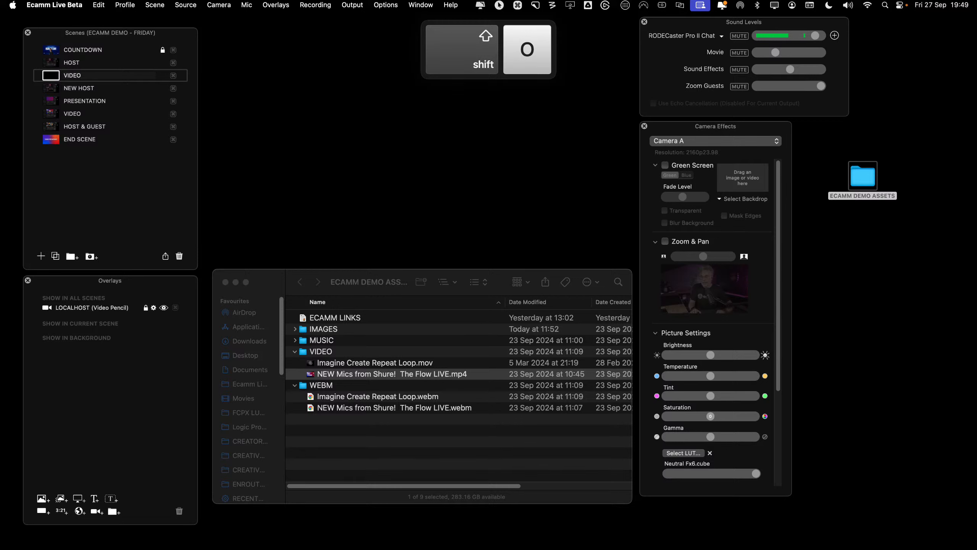
type("2")
key("Return")
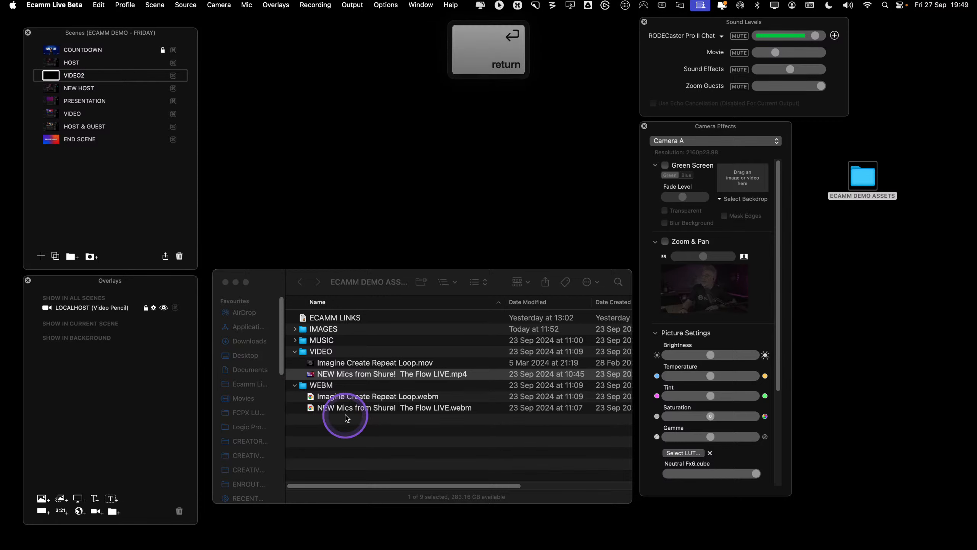
Add "NEW Mics from Shure! The Flow LIVE.mp4" to VIDEO2 as an animated overlay and enlarge it slightly left of centre
left_click_drag(329, 376, 147, 331)
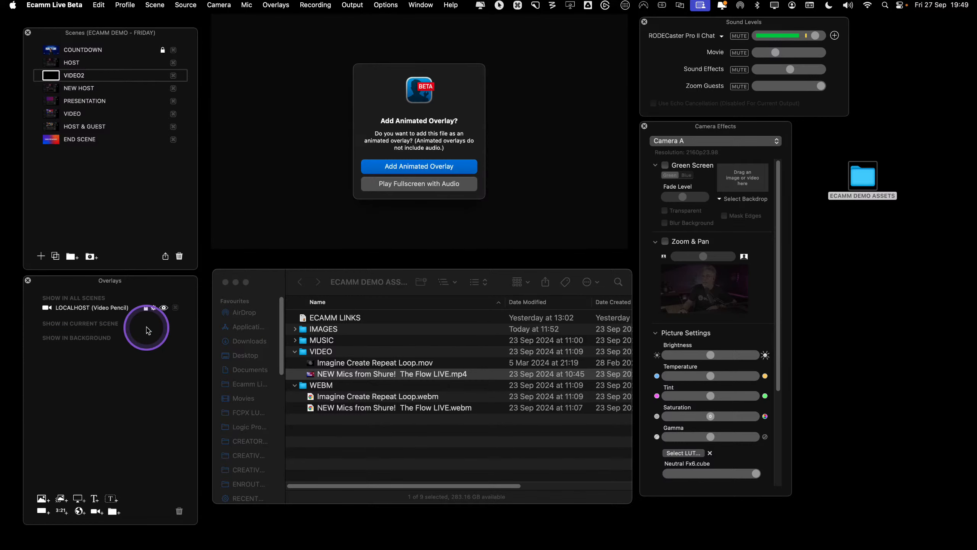
left_click(423, 168)
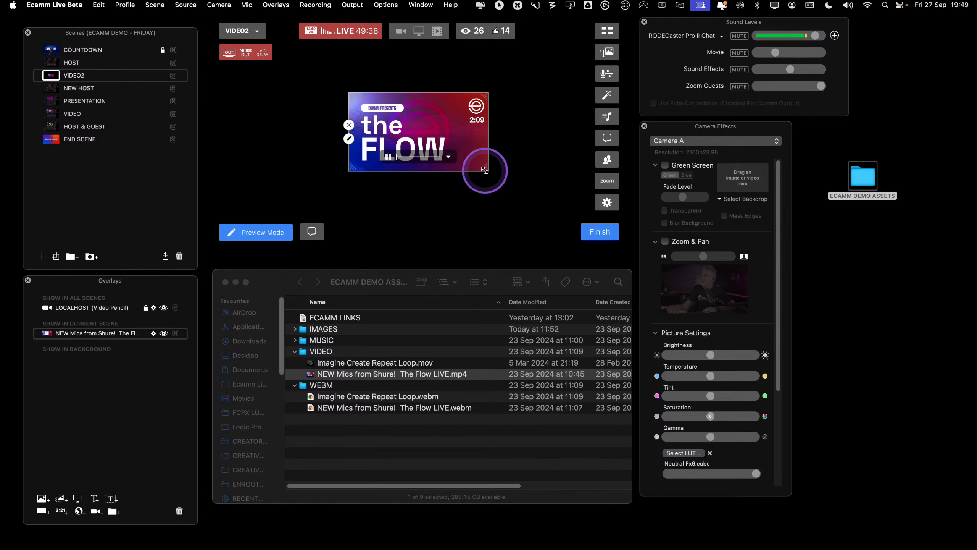
left_click_drag(487, 172, 429, 184)
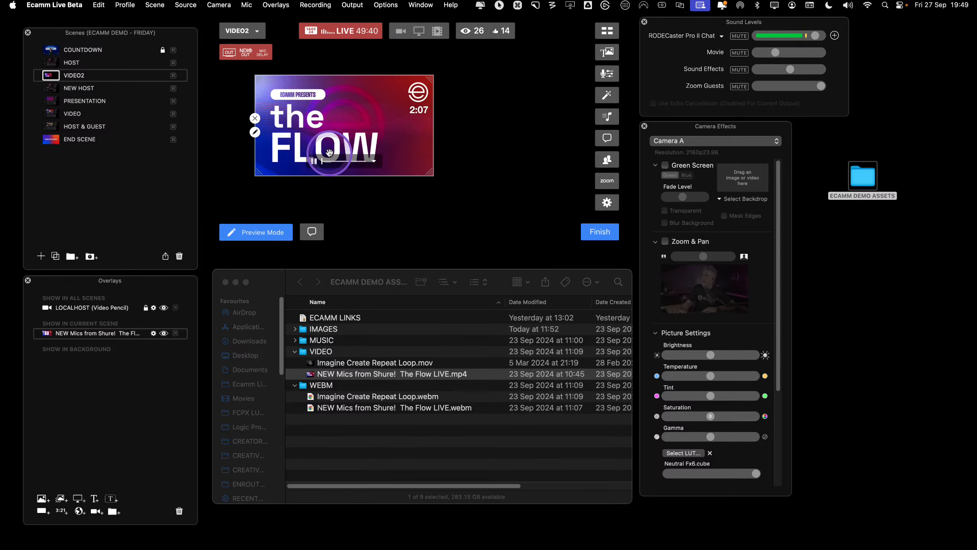
Give the animated mp4 overlay a Color border and a small corner radius
left_click(255, 132)
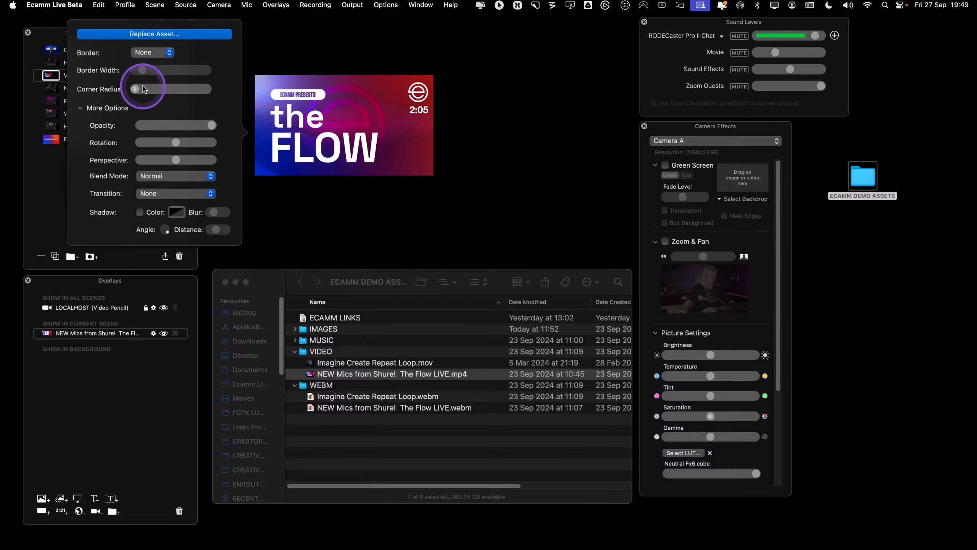
left_click(153, 53)
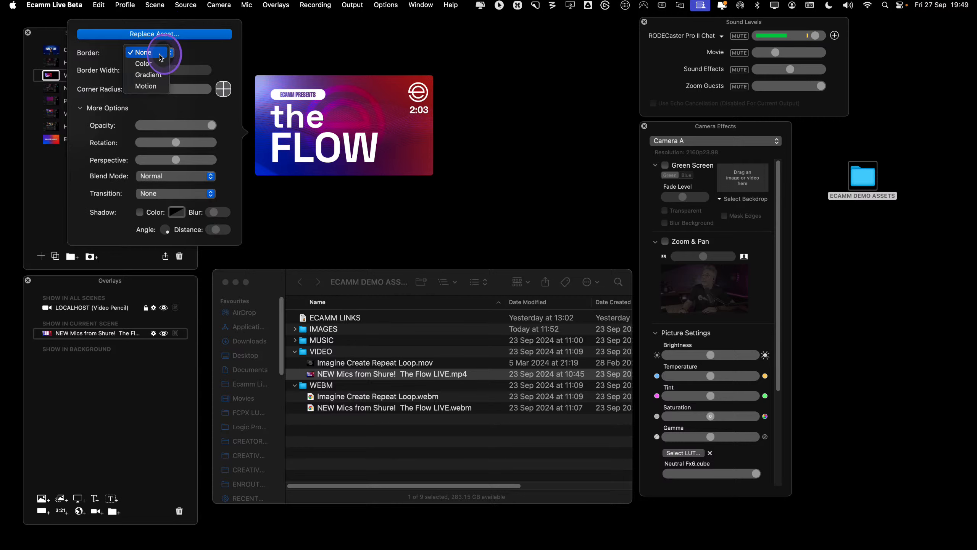
left_click(161, 63)
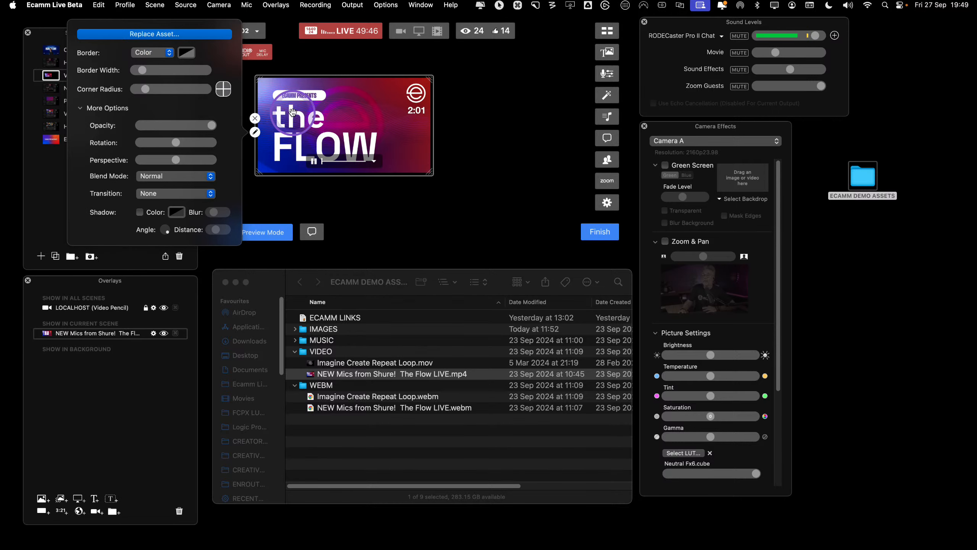
Hide and delete the mp4 overlay from VIDEO2, and switch to the HOST scene
left_click(255, 119)
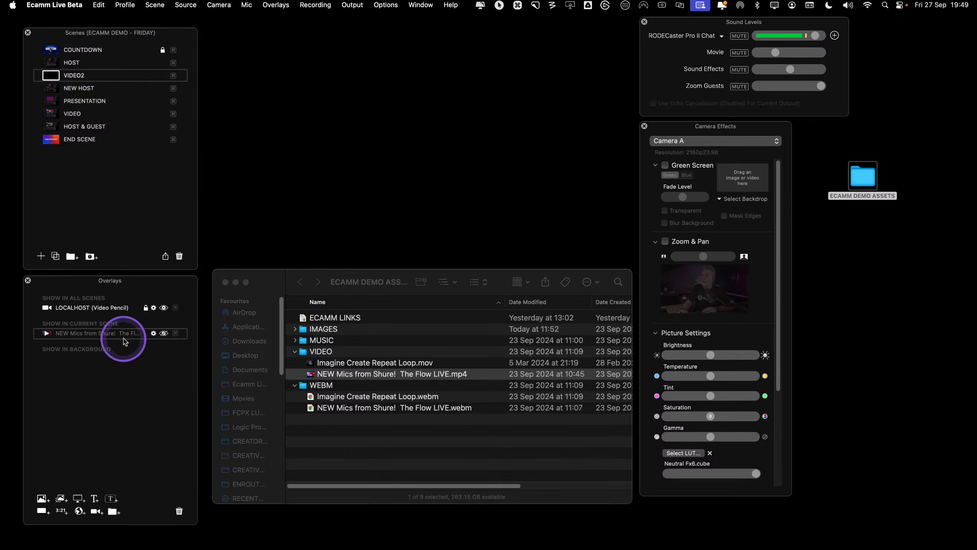
left_click(179, 511)
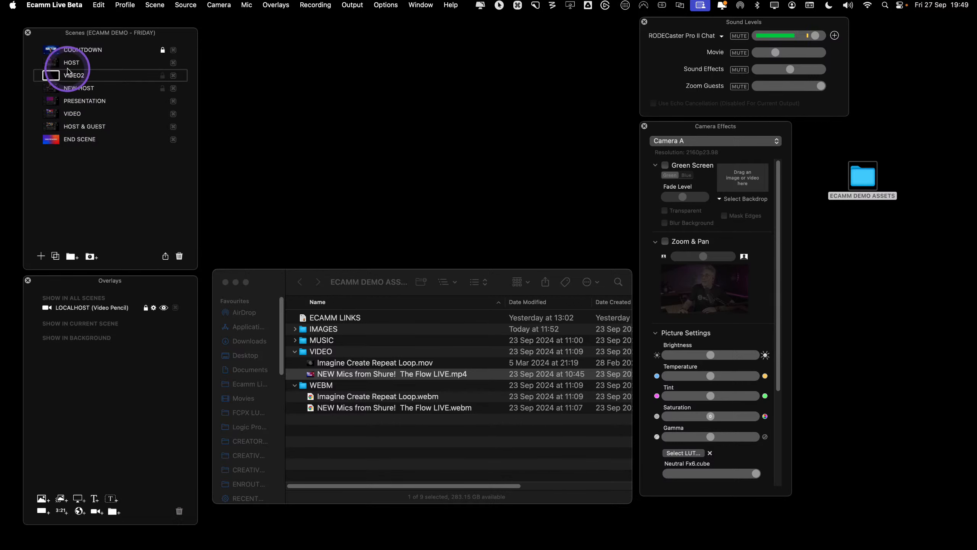
left_click(51, 63)
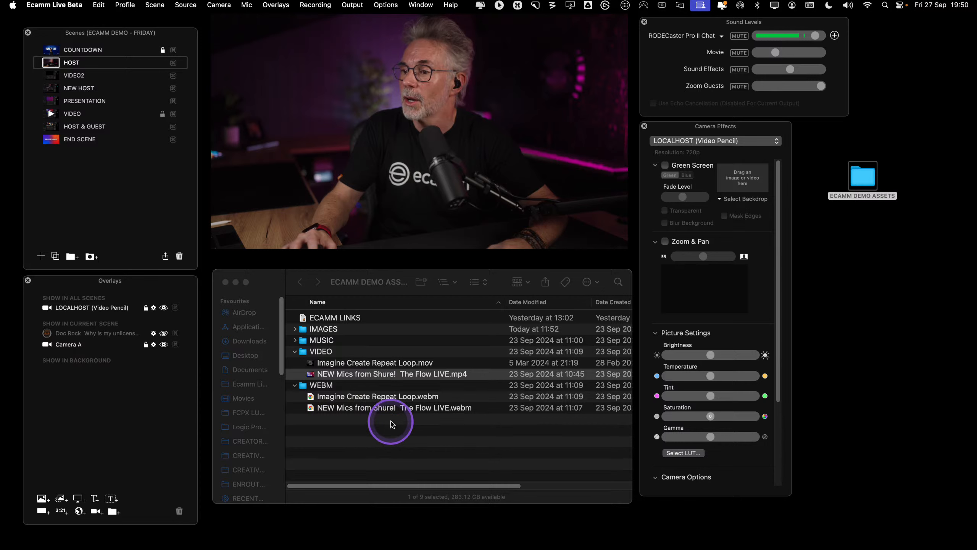
Add "NEW Mics from Shure! The Flow LIVE.webm" from the WEBM folder to the VIDEO2 scene as an overlay
left_click(390, 411)
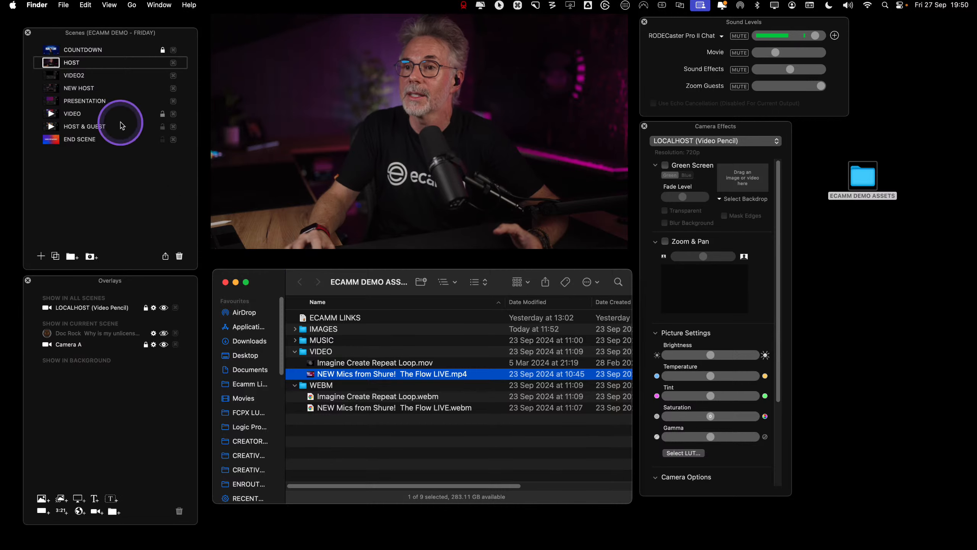
left_click_drag(117, 115, 53, 78)
left_click(52, 78)
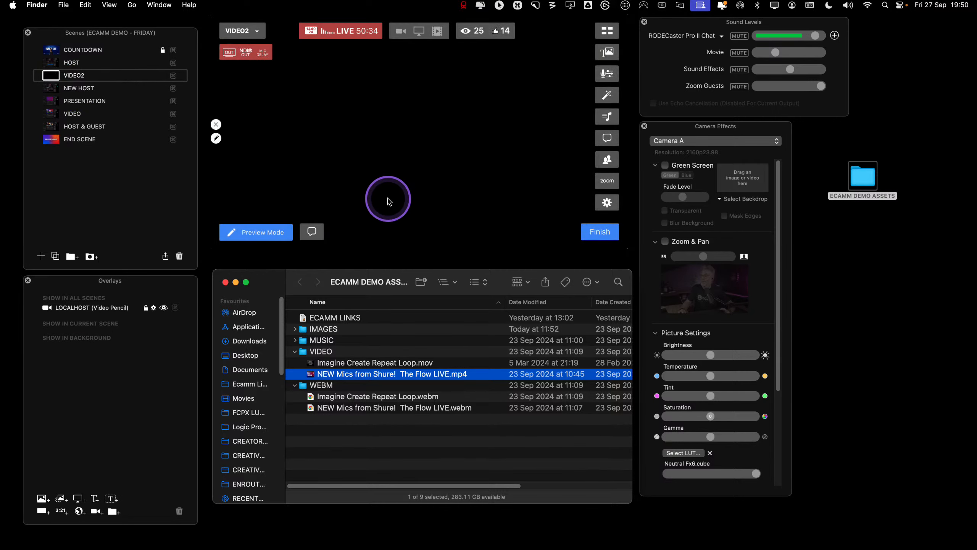
left_click(389, 411)
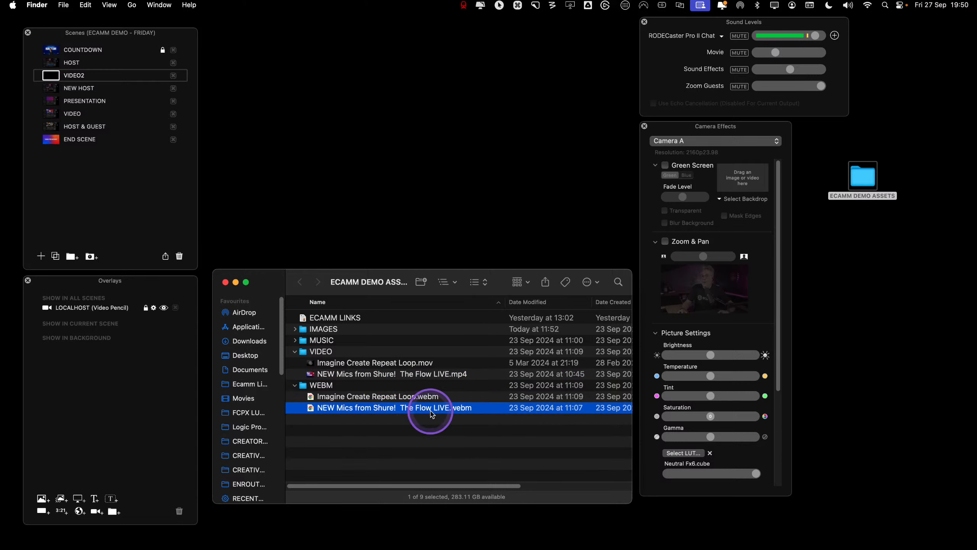
key("ctrl")
left_click_drag(465, 413, 441, 186)
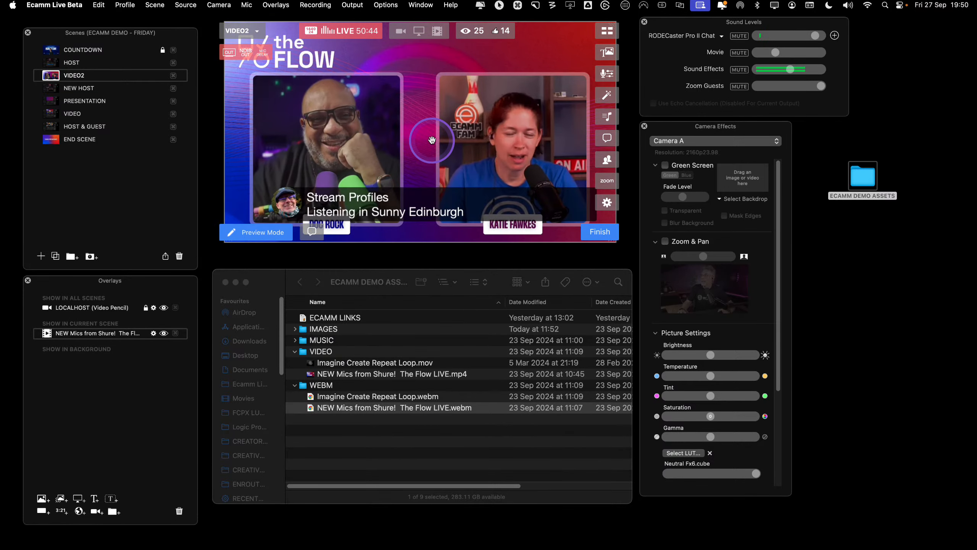
Shrink the webm overlay to roughly 60% of the frame's width and move it toward the frame's left side
scroll(432, 141, "down", 3)
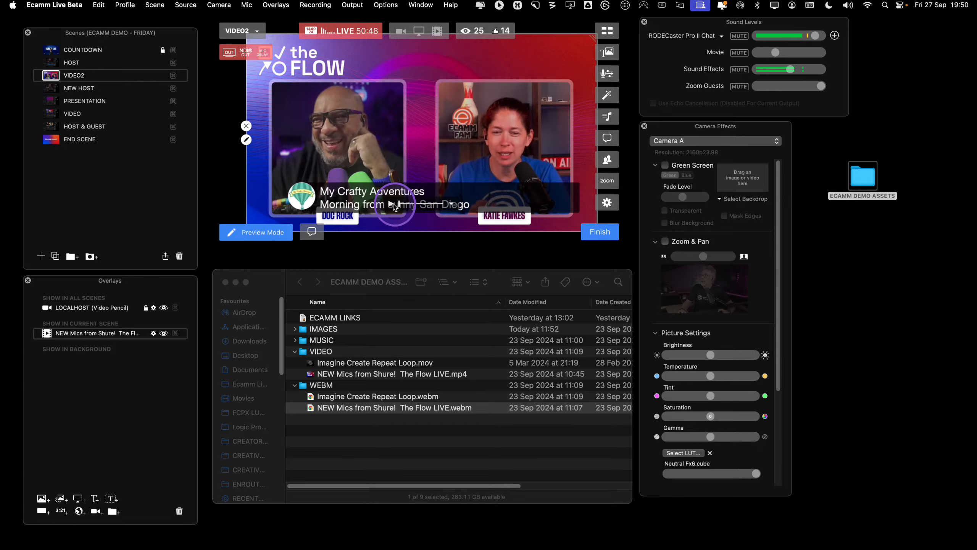
scroll(434, 134, "down", 3)
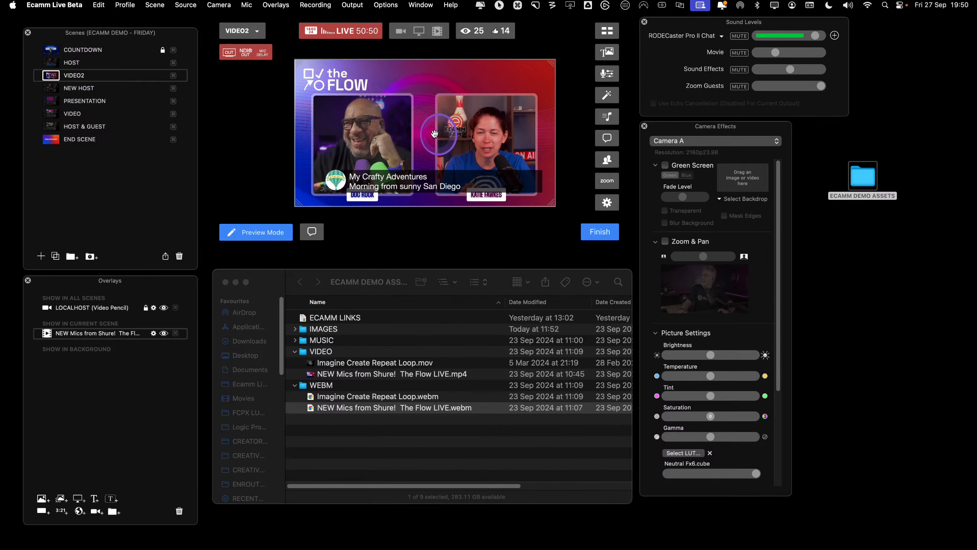
left_click_drag(435, 133, 379, 136)
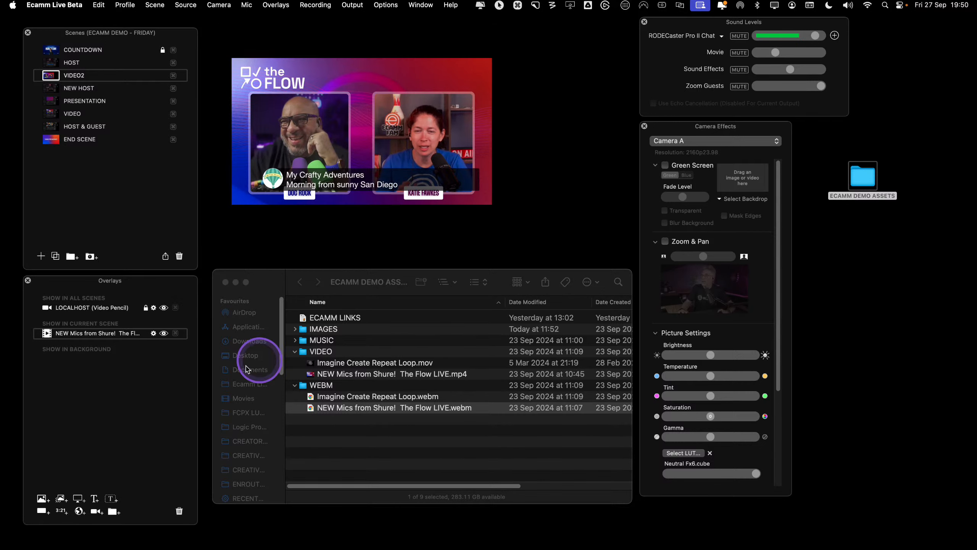
Add a camera overlay to VIDEO2, set its source to Camera A, and place it near the frame's lower-right corner
left_click(97, 511)
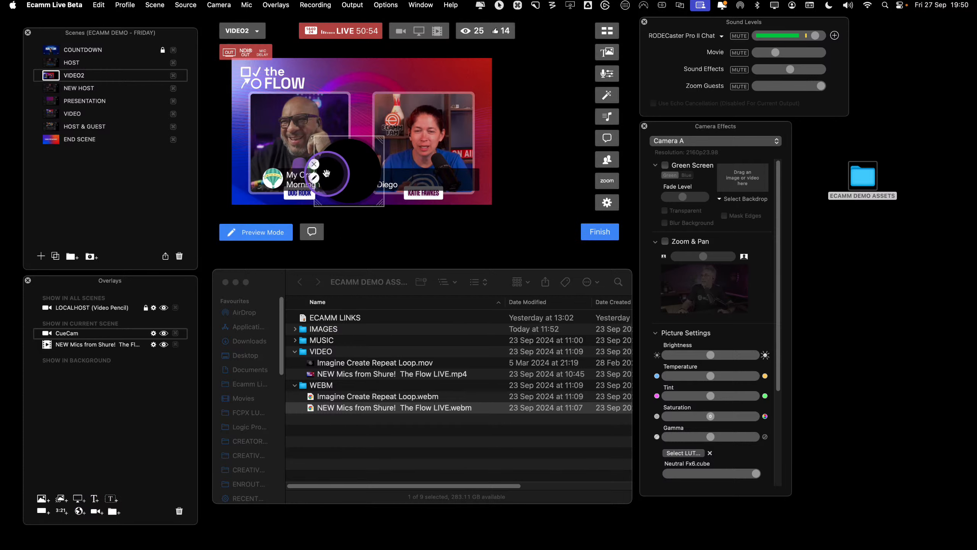
left_click(311, 178)
left_click(239, 80)
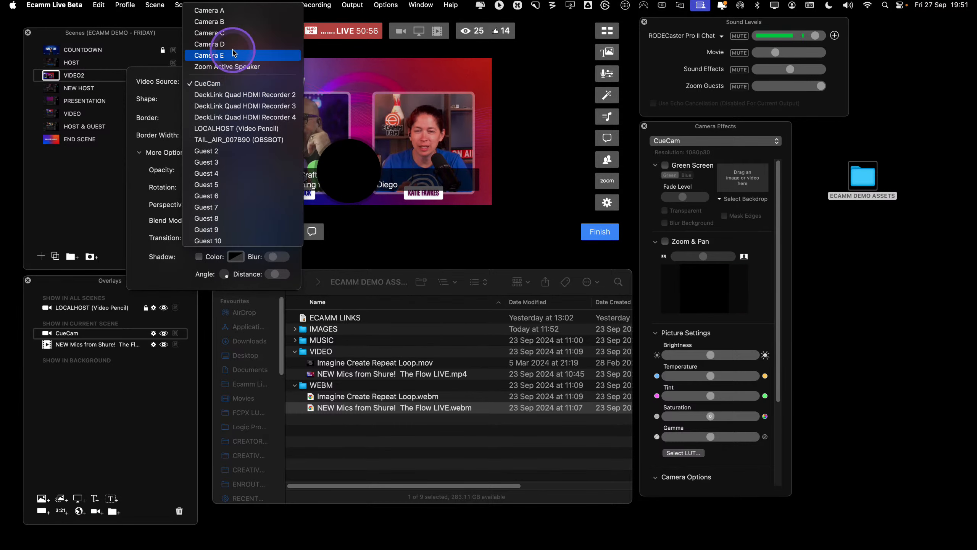
left_click(243, 8)
left_click_drag(340, 165, 532, 226)
Enlarge the webm overlay to roughly 70% of the frame's width and nudge the Camera A overlay outward at its lower-right corner
left_click(418, 136)
left_click_drag(429, 159, 423, 149)
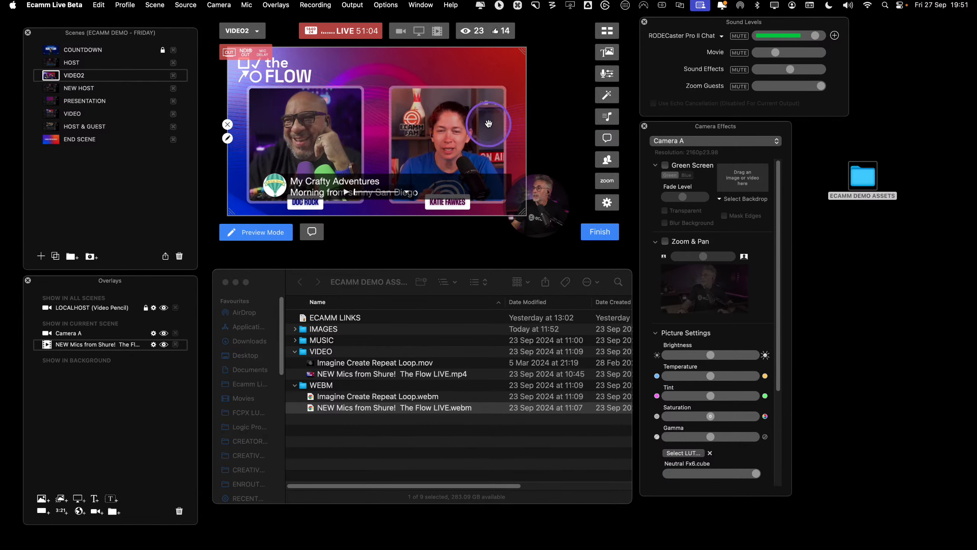
left_click(539, 189)
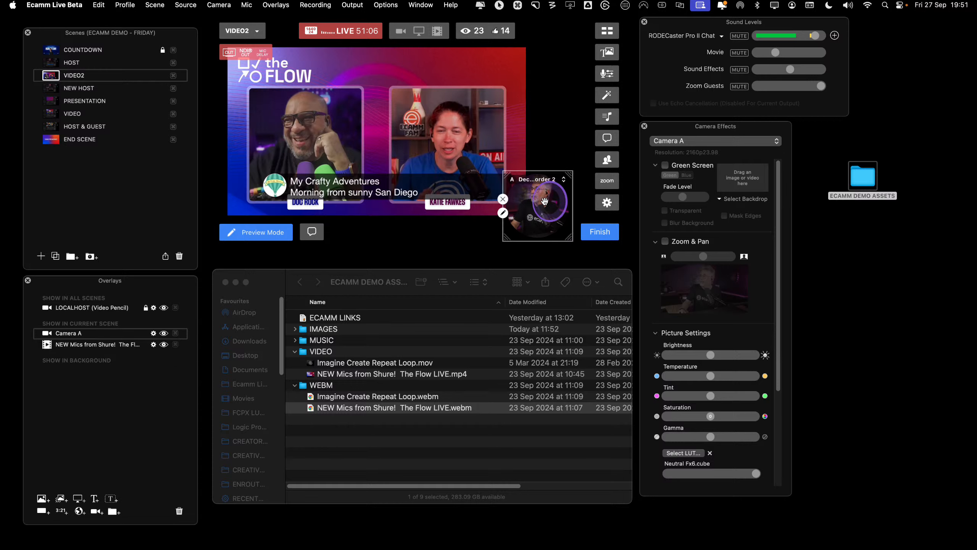
left_click_drag(539, 183, 459, 153)
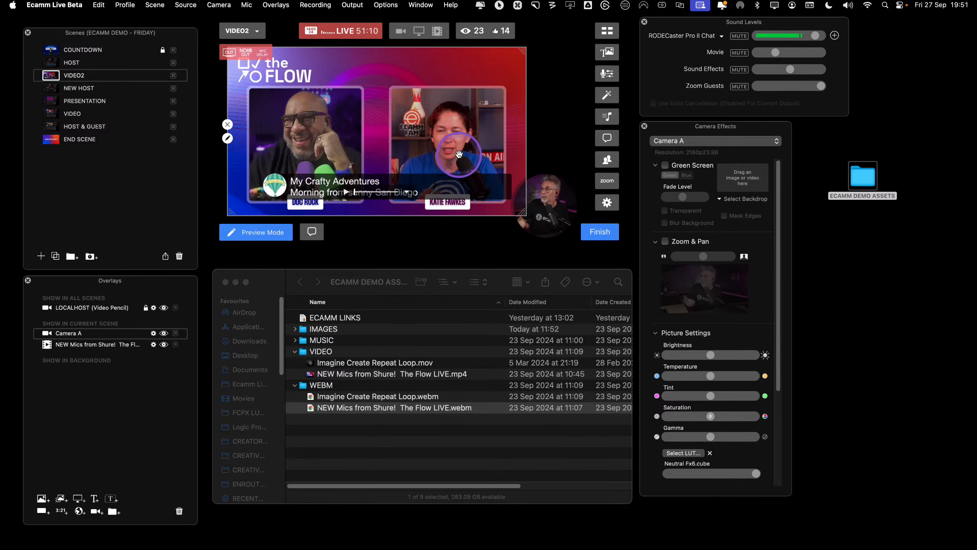
Play and pause the webm overlay, and open its playback options for review
left_click(349, 192)
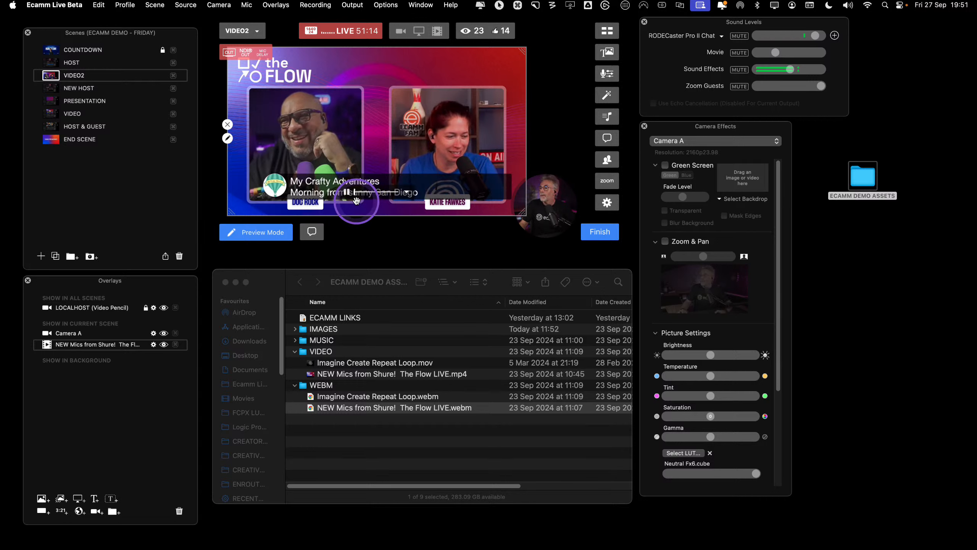
left_click(349, 191)
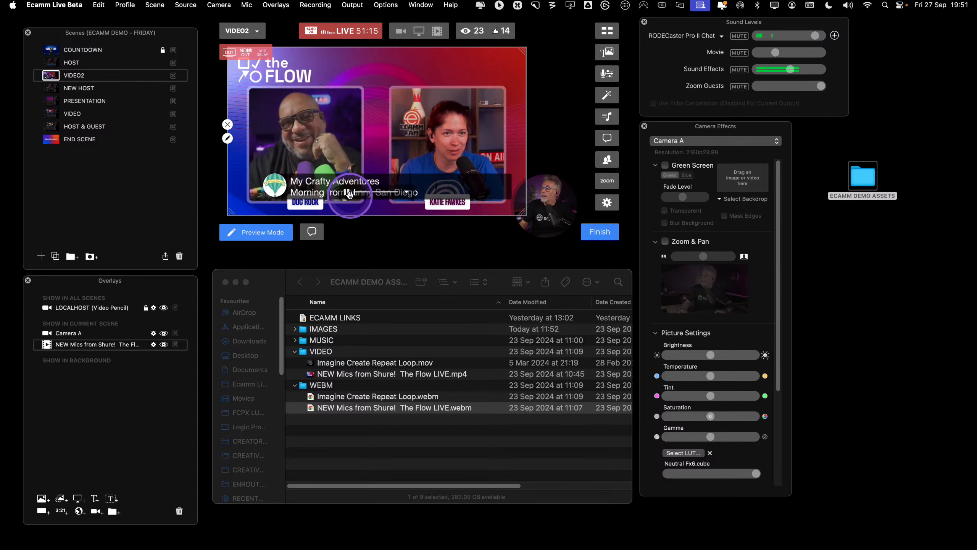
left_click(407, 195)
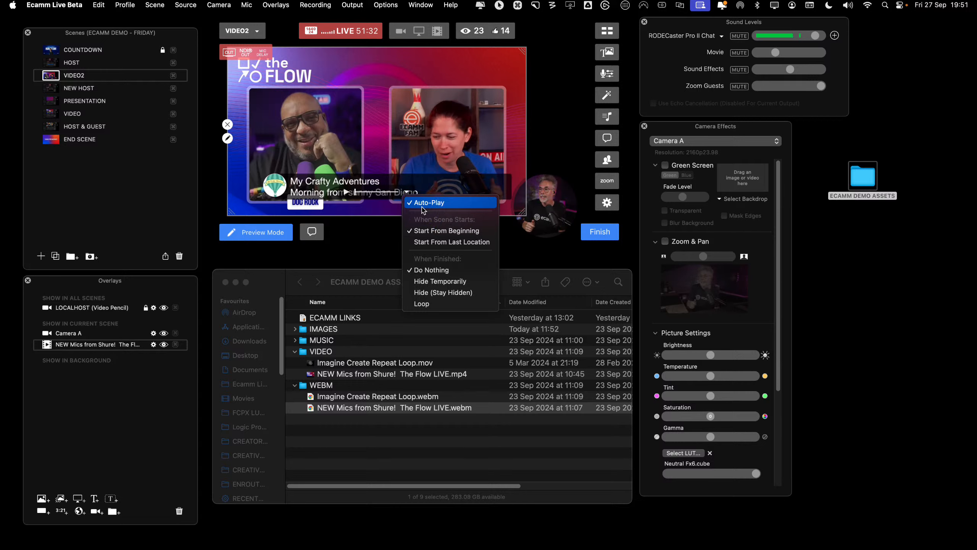
Test the webm overlay's auto-play by switching to HOST and back to VIDEO2, pause it, and return to HOST
left_click(52, 63)
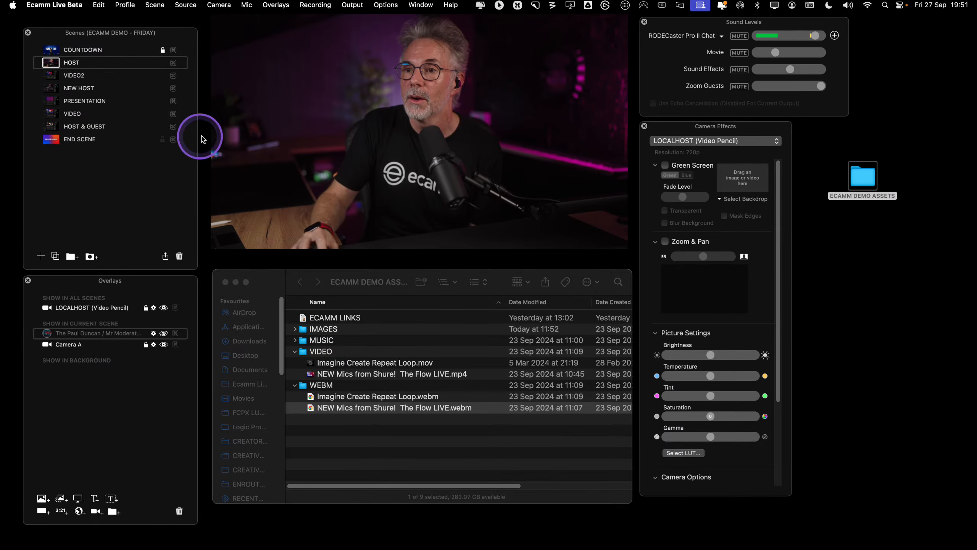
left_click(51, 78)
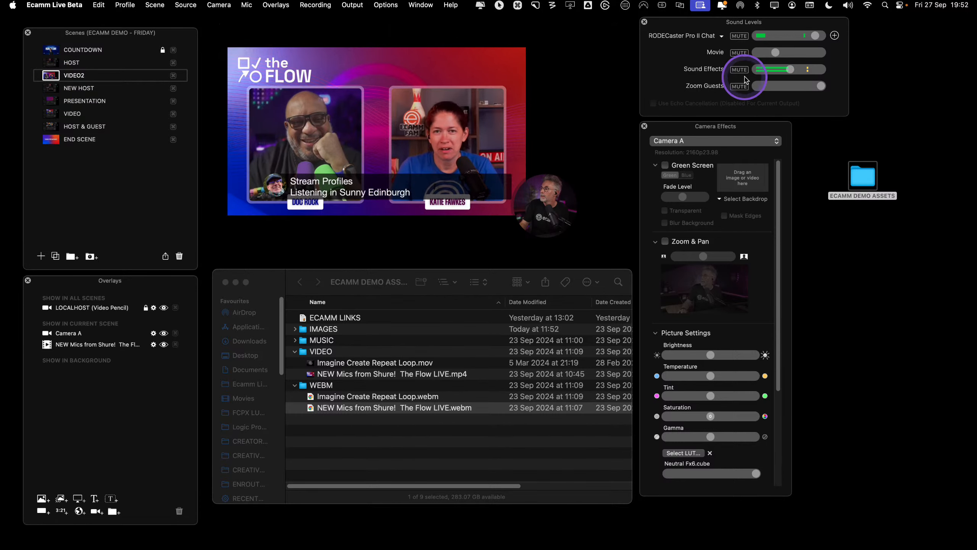
left_click(348, 192)
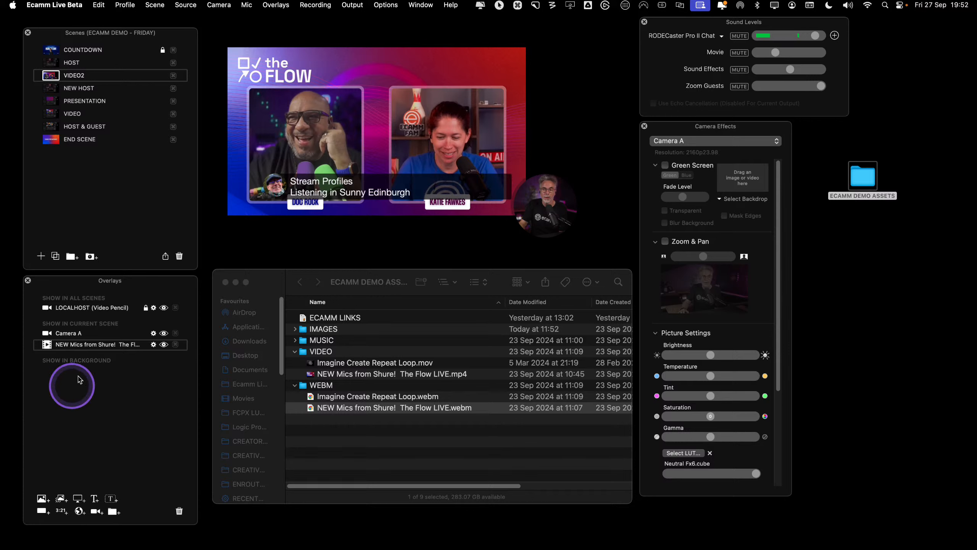
left_click(52, 64)
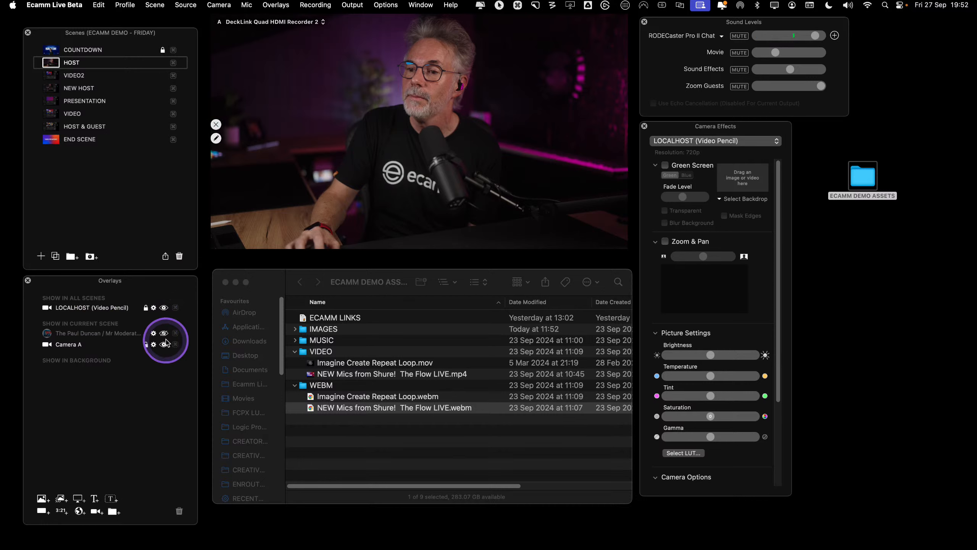
Show and hide the existing viewer comment on HOST, and add a placeholder comment overlay that is hidden
left_click(165, 334)
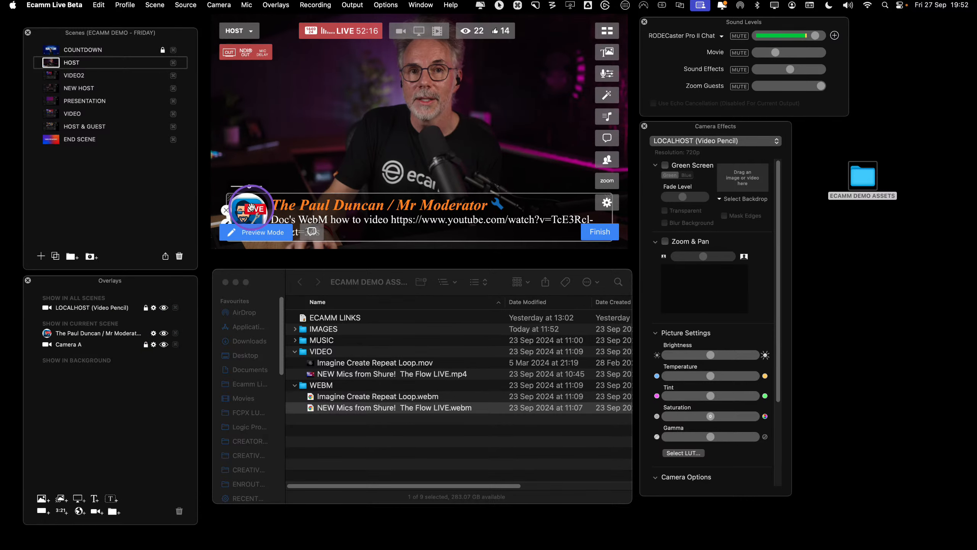
left_click(164, 333)
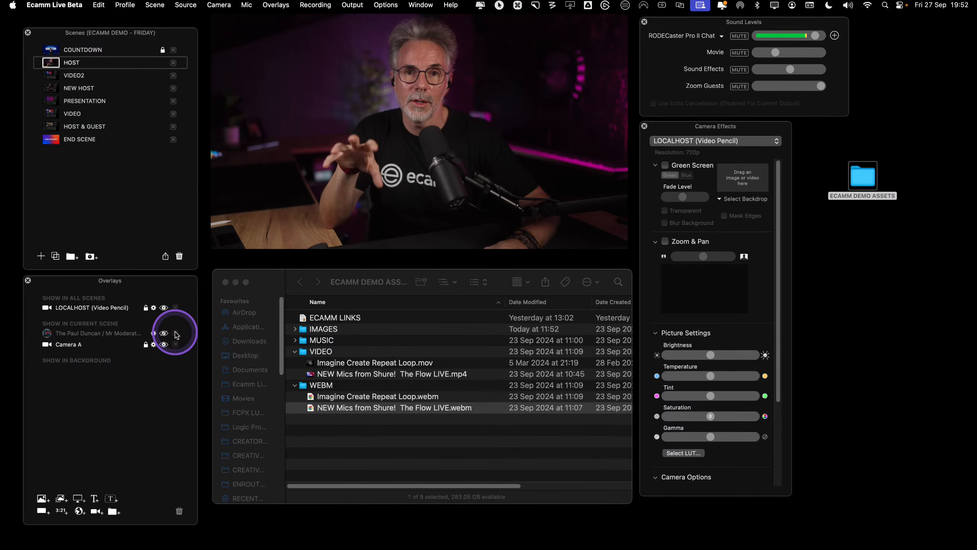
left_click(283, 7)
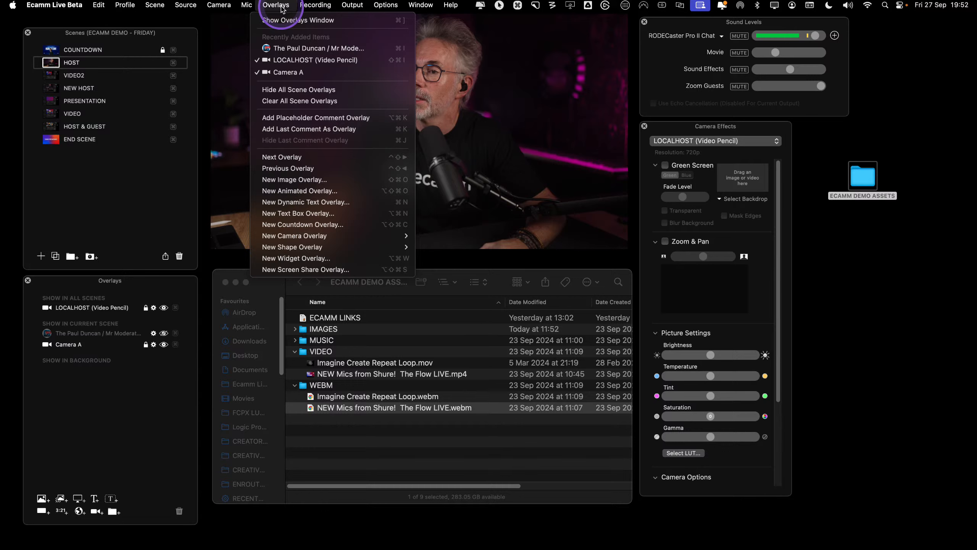
left_click(295, 121)
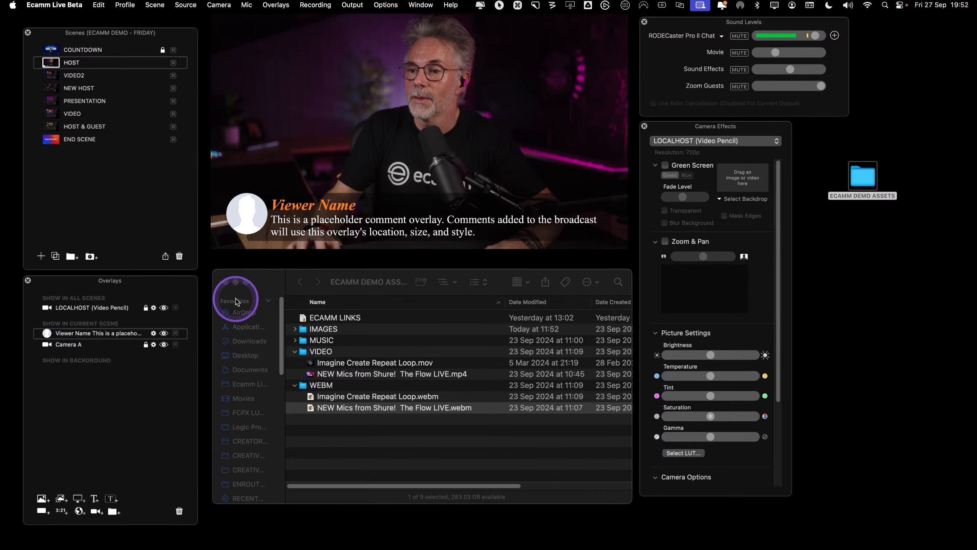
left_click(163, 333)
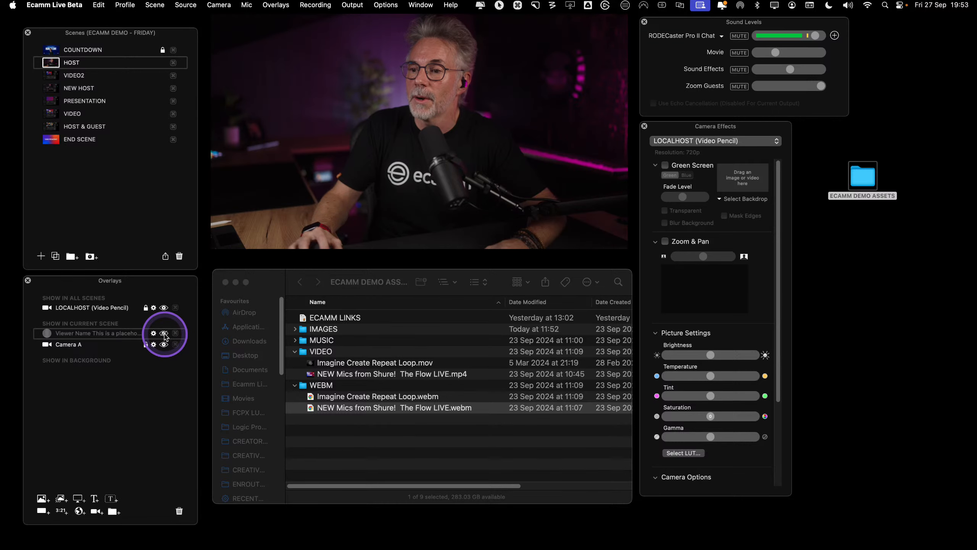
Turn off Automatically Hide Comment Overlays in the General preferences
left_click(34, 6)
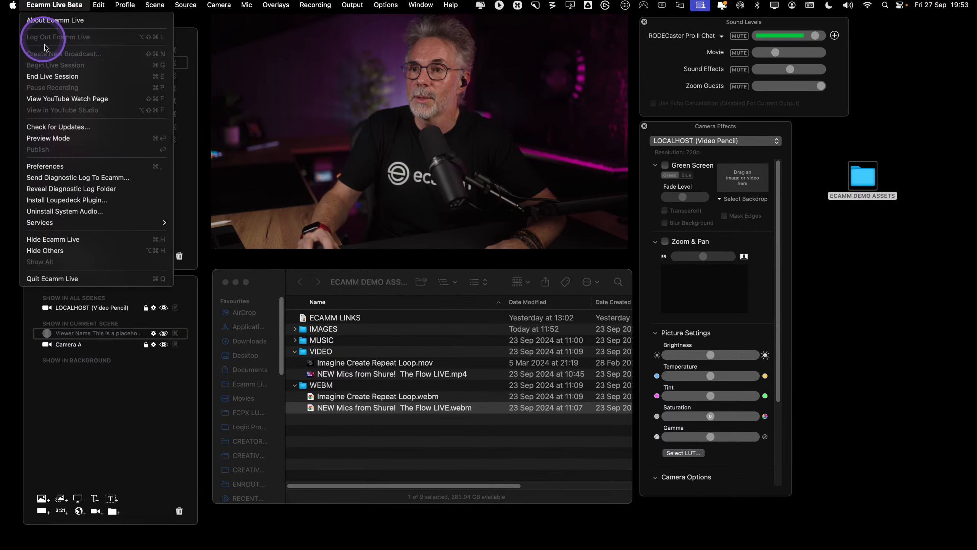
left_click(73, 166)
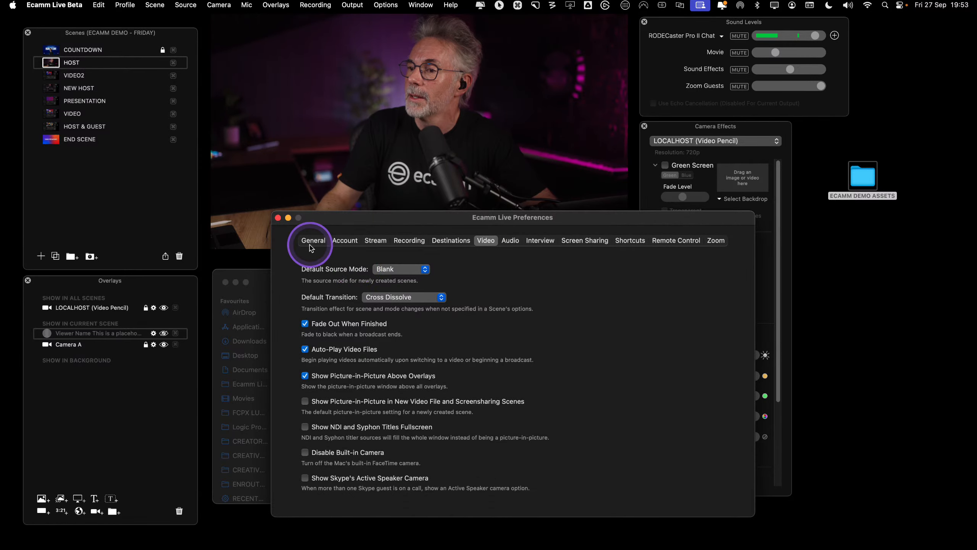
left_click(310, 244)
key("ctrl")
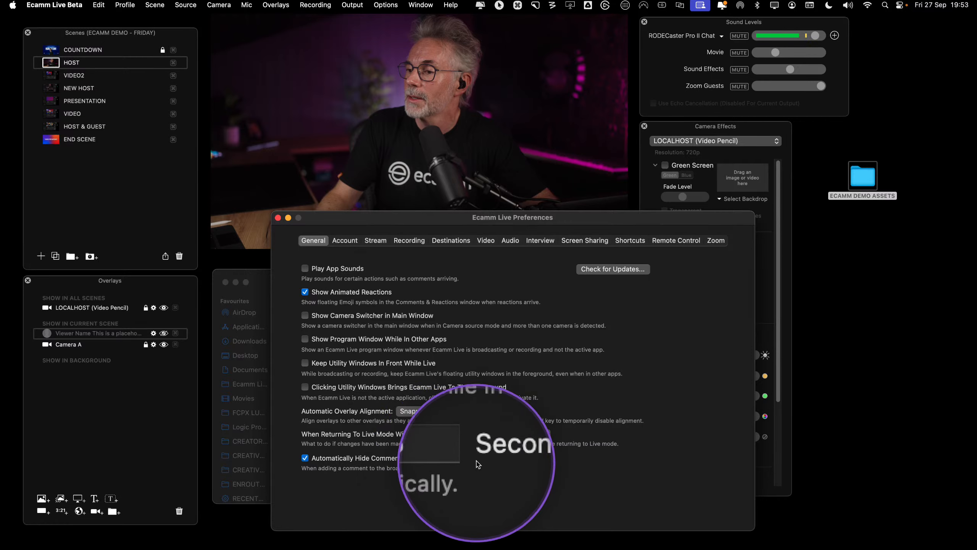
left_click(305, 457)
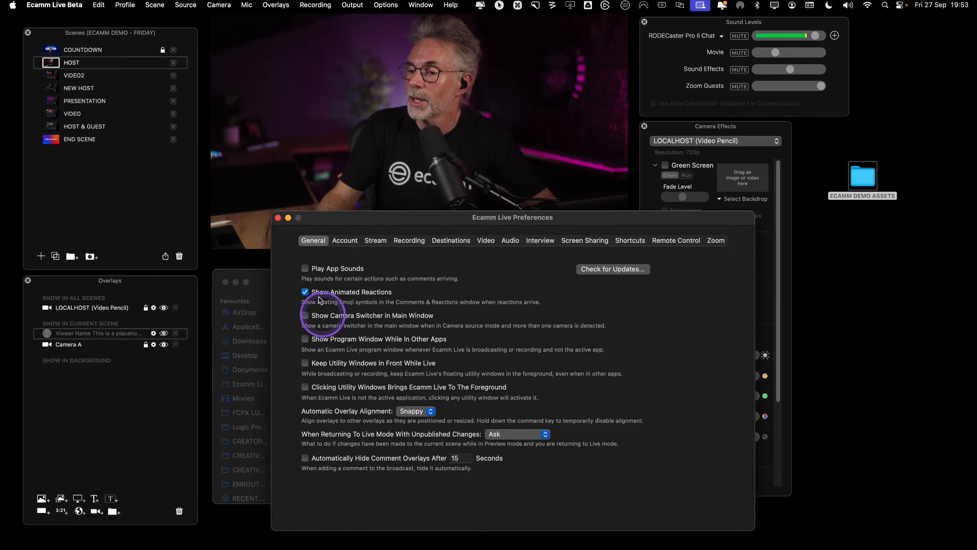
left_click(278, 217)
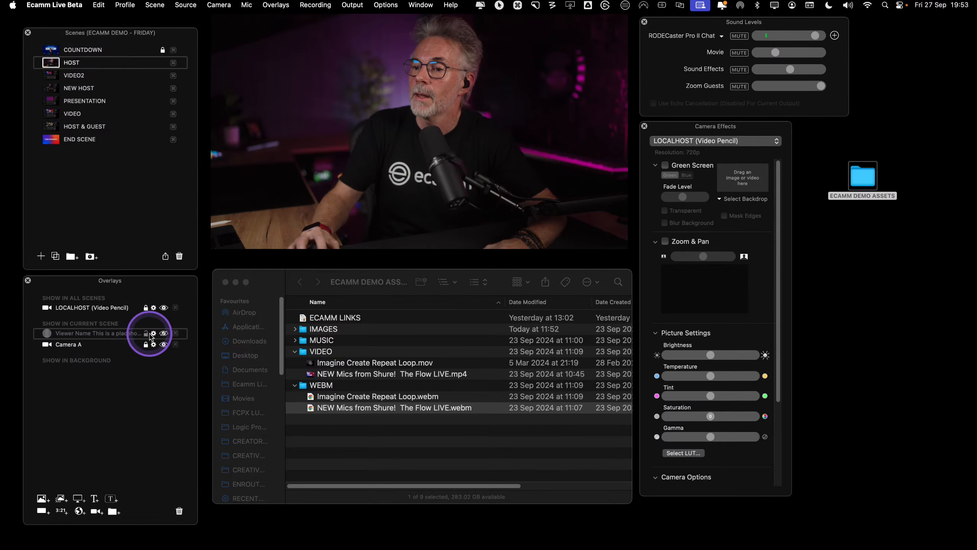
Show the placeholder comment overlay, restyle its Viewer Name line with the Antonio font and Plum text color, and save
left_click(163, 334)
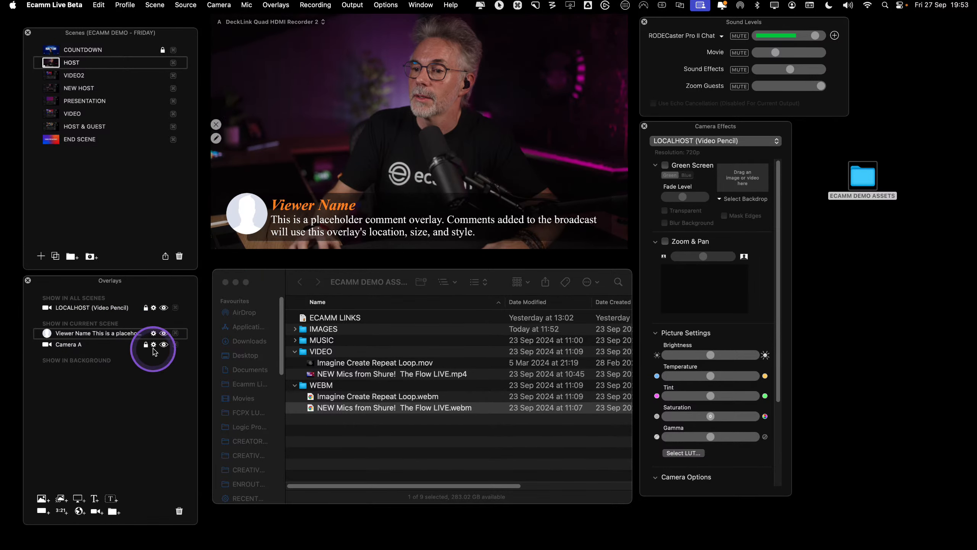
left_click(154, 333)
left_click(254, 200)
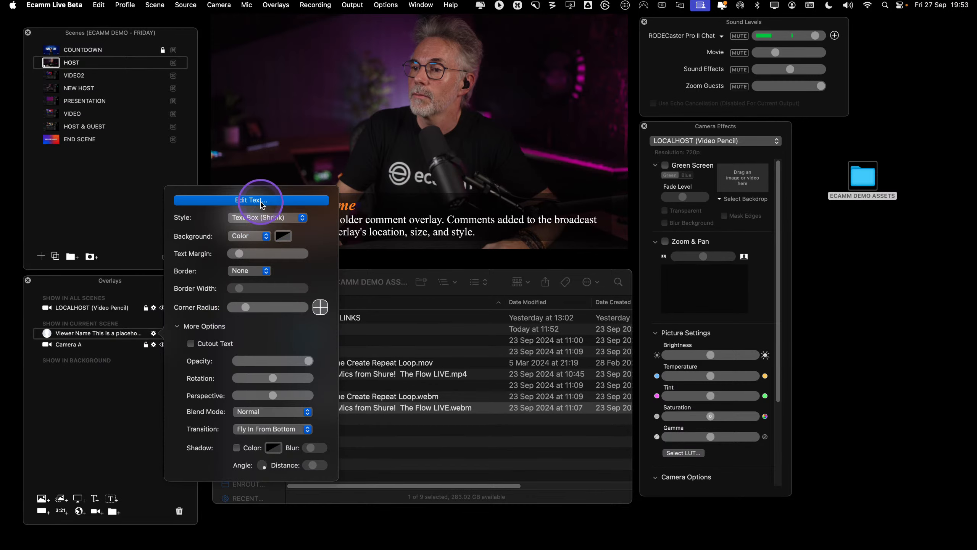
left_click_drag(413, 424, 233, 423)
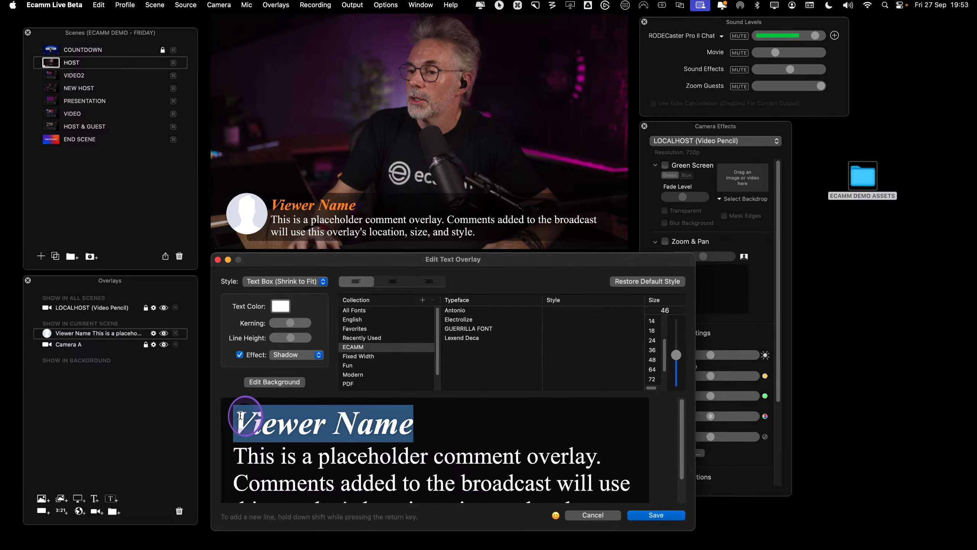
left_click(456, 311)
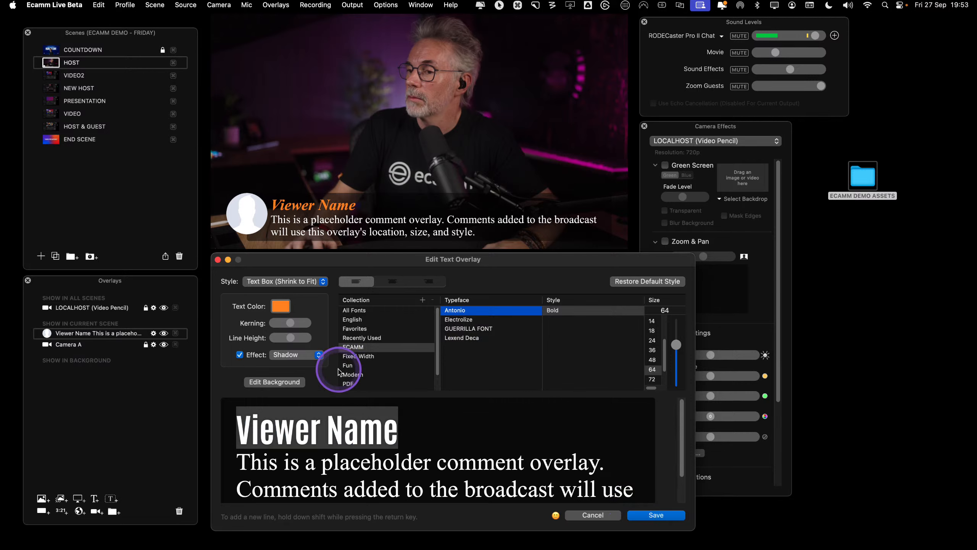
left_click(281, 306)
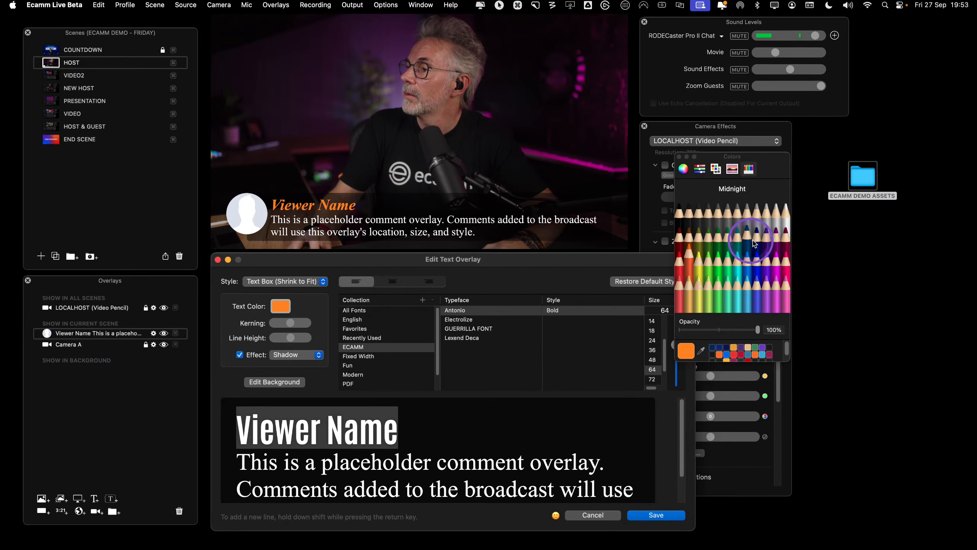
left_click(774, 241)
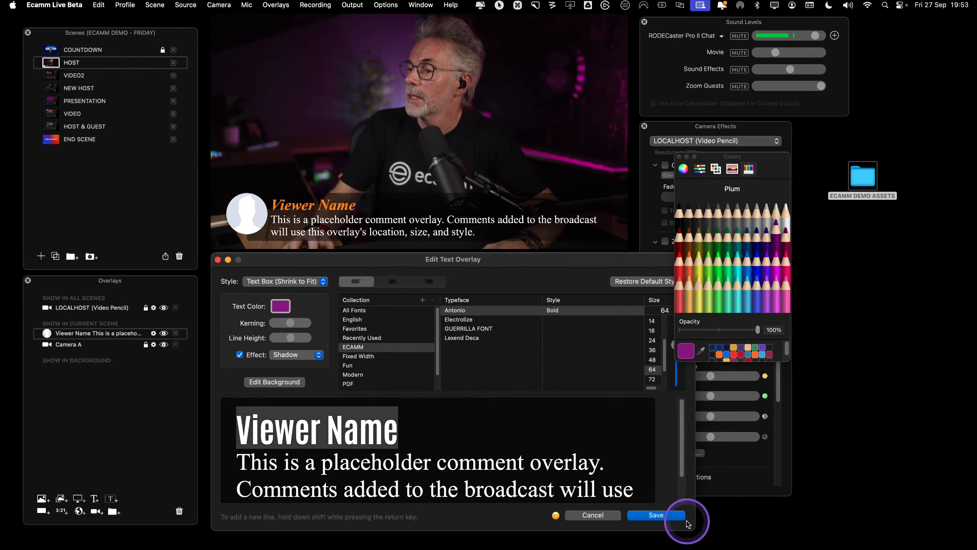
left_click(663, 516)
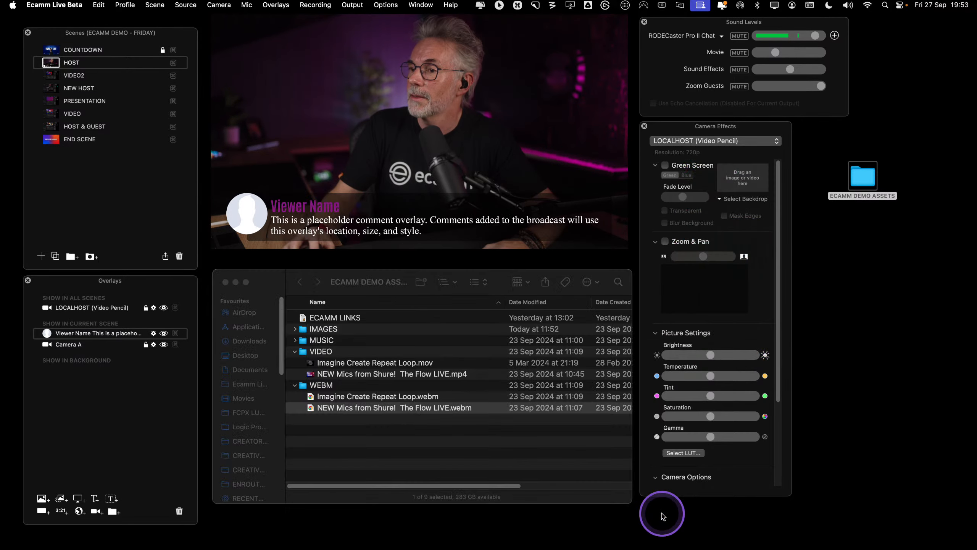
Hide the placeholder comment overlay and close the ECAMM DEMO ASSETS folder window
left_click(164, 333)
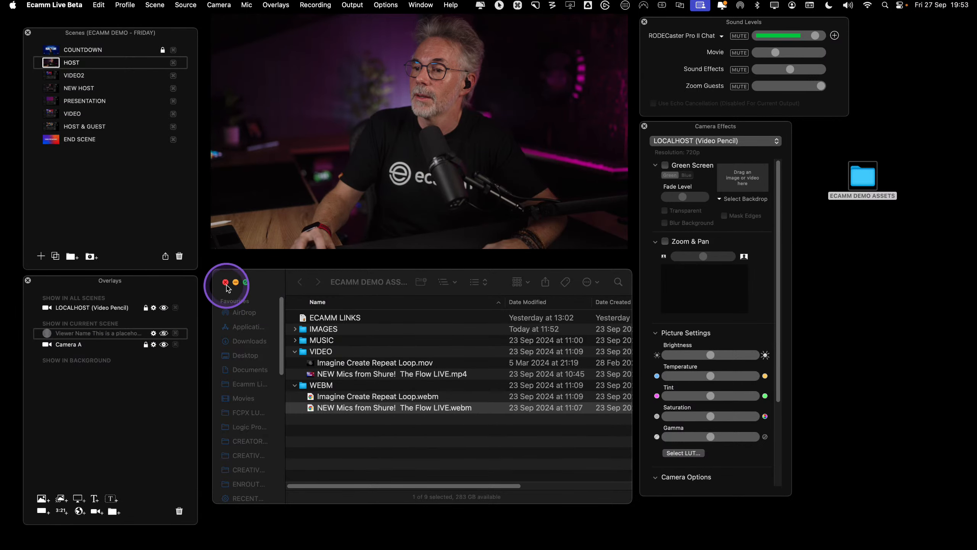
left_click(226, 282)
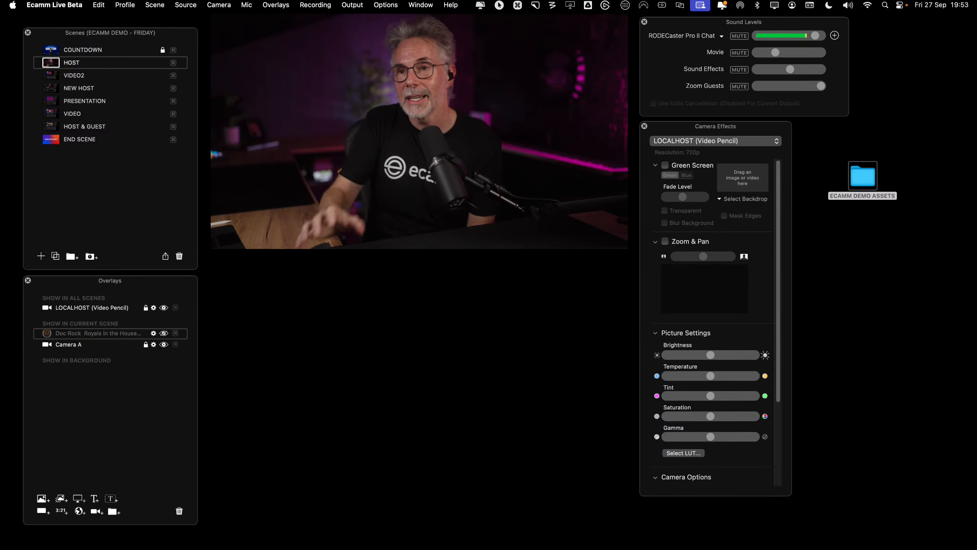
Turn on Automatically Hide Comment Overlays in the General preferences and return to the HOST scene's main window
mouse_move(322, 170)
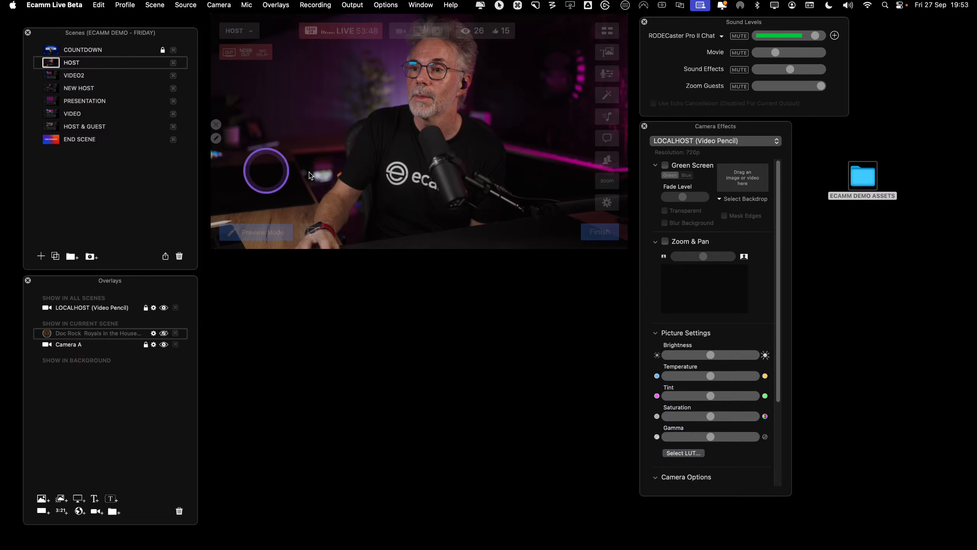
key("super+comma")
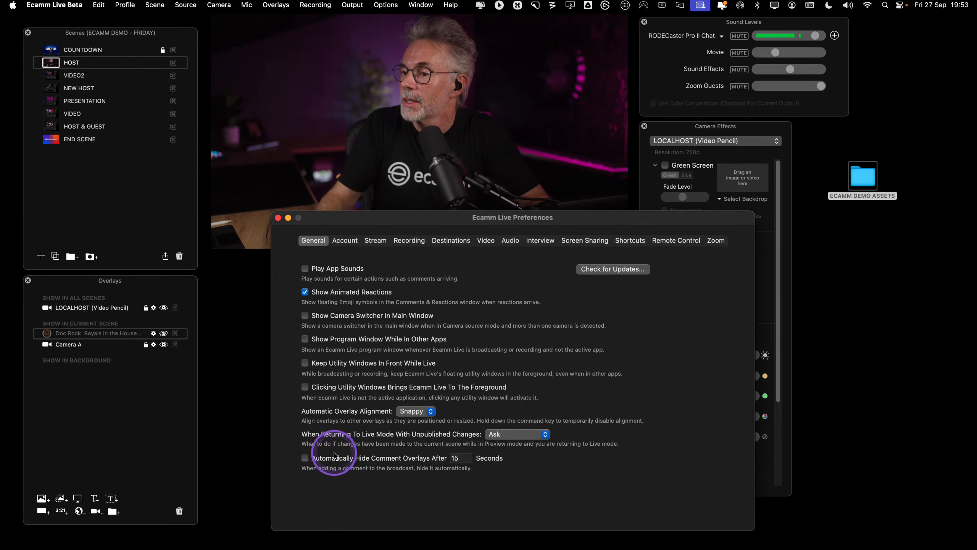
left_click(305, 458)
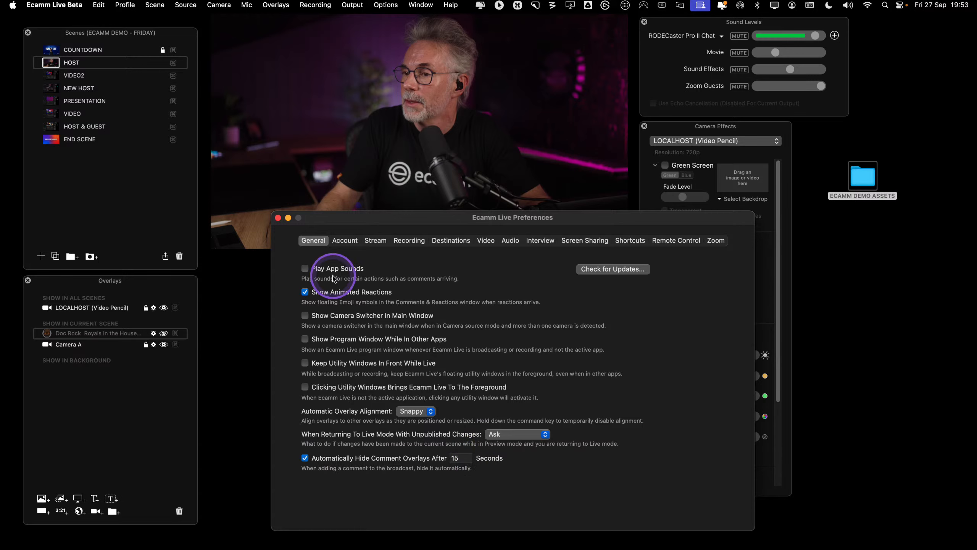
left_click(277, 218)
left_click(301, 198)
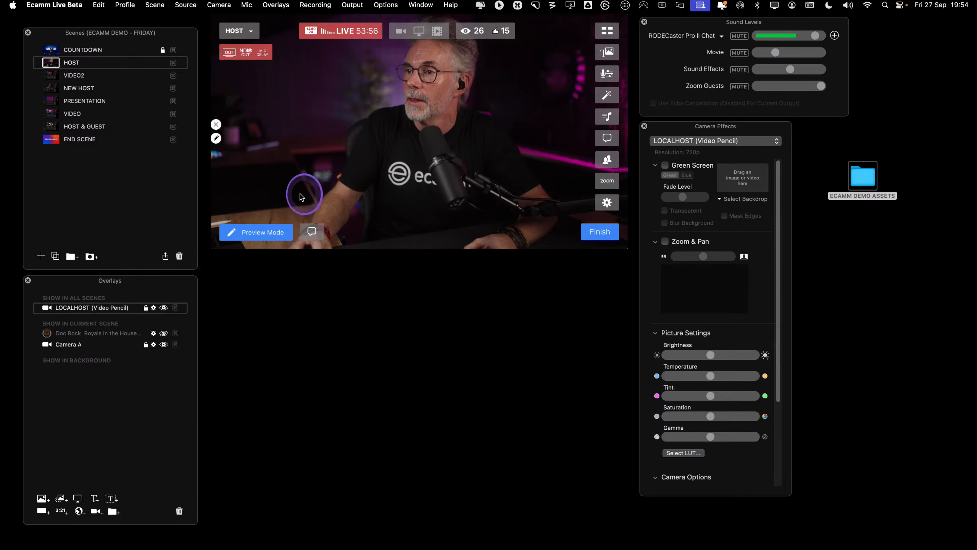
Attach CM_01 Pistachios.mp3 from the MUSIC folder in ECAMM DEMO ASSETS to the HOST scene and preview it in Sound Effects
double_click(862, 176)
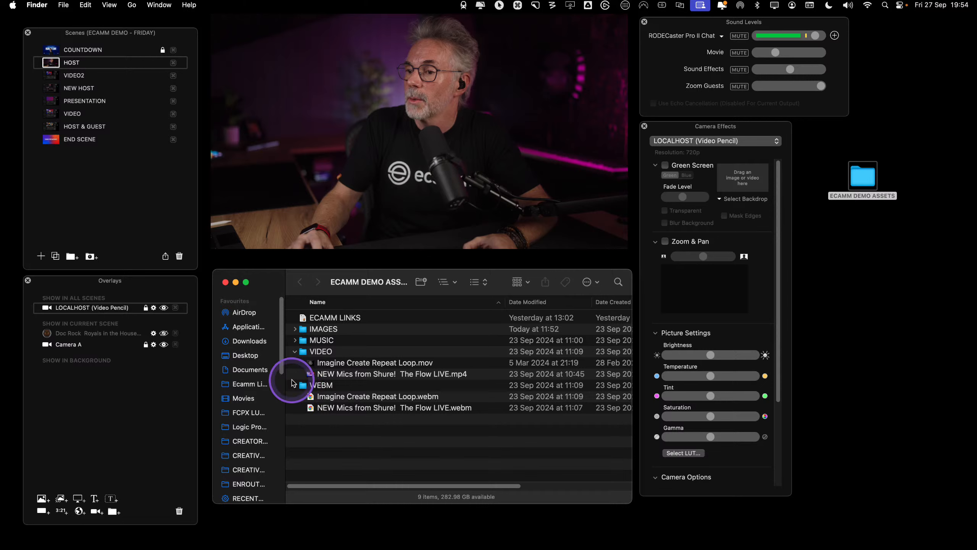
left_click(295, 385)
left_click(295, 351)
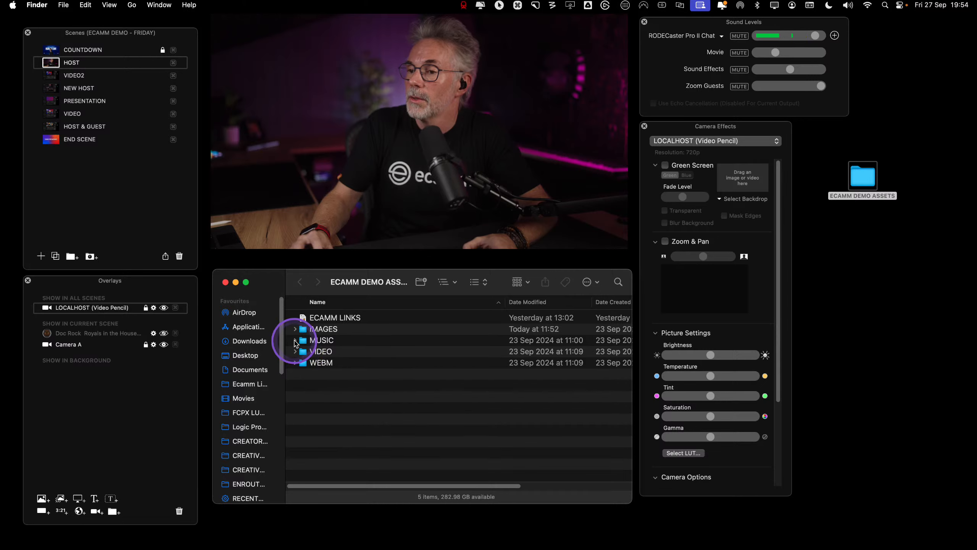
left_click(295, 340)
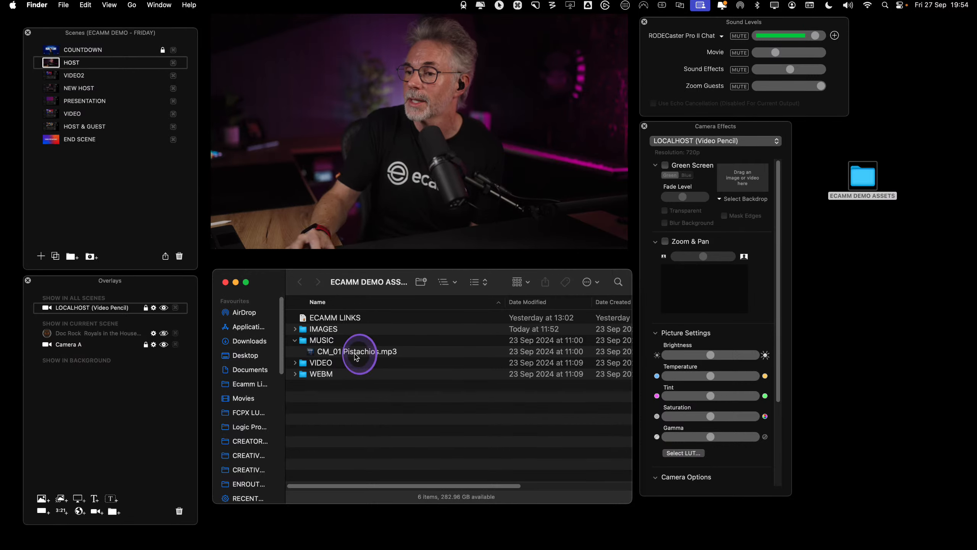
left_click_drag(357, 356, 321, 144)
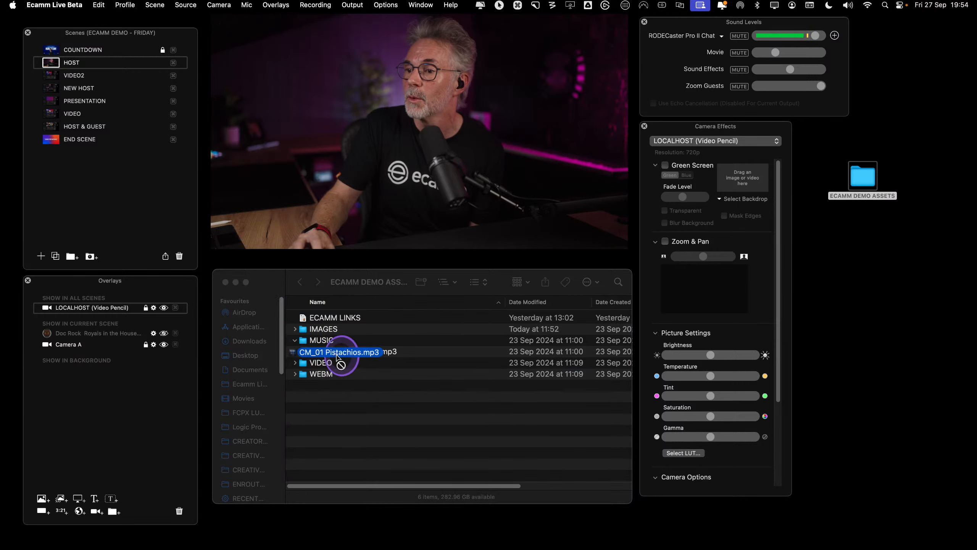
left_click(365, 351)
mouse_move(261, 66)
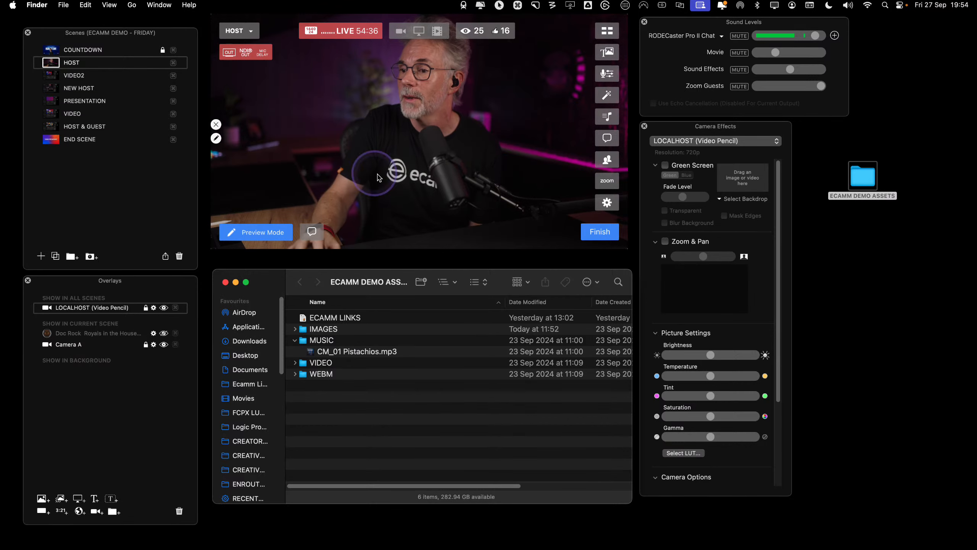
left_click_drag(364, 351, 331, 153)
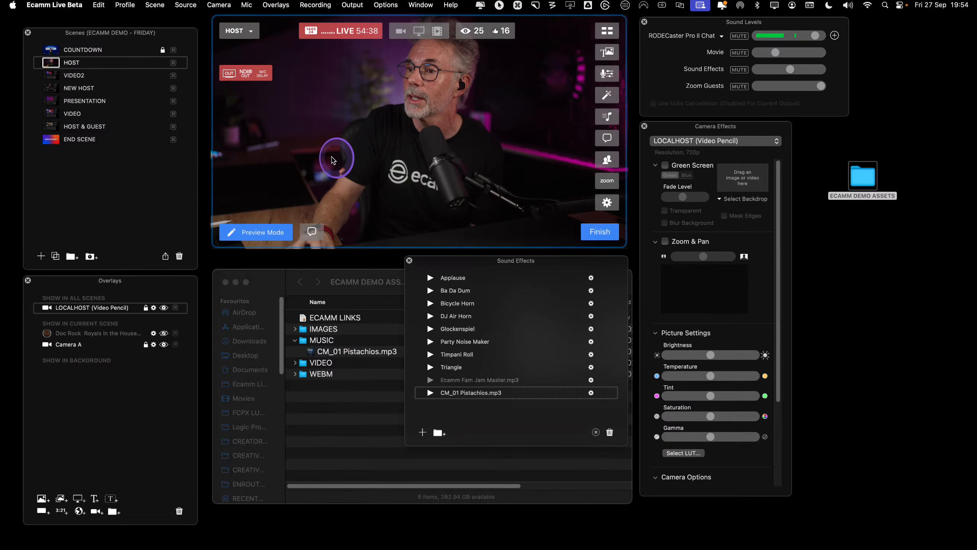
left_click(431, 394)
left_click(431, 394)
Lower the volume of the HOST scene's attached music to about half and turn off Stop When Scene Ends
mouse_move(363, 204)
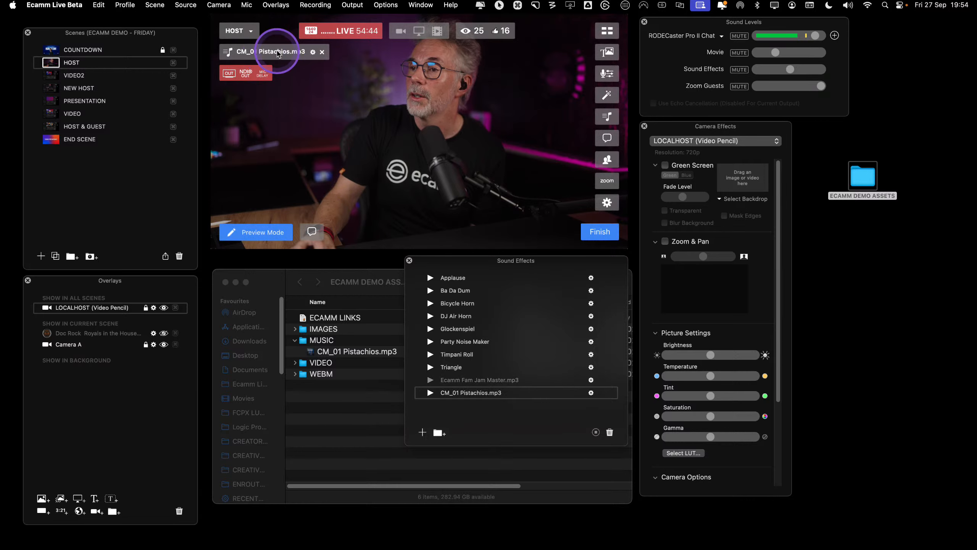
key("ctrl")
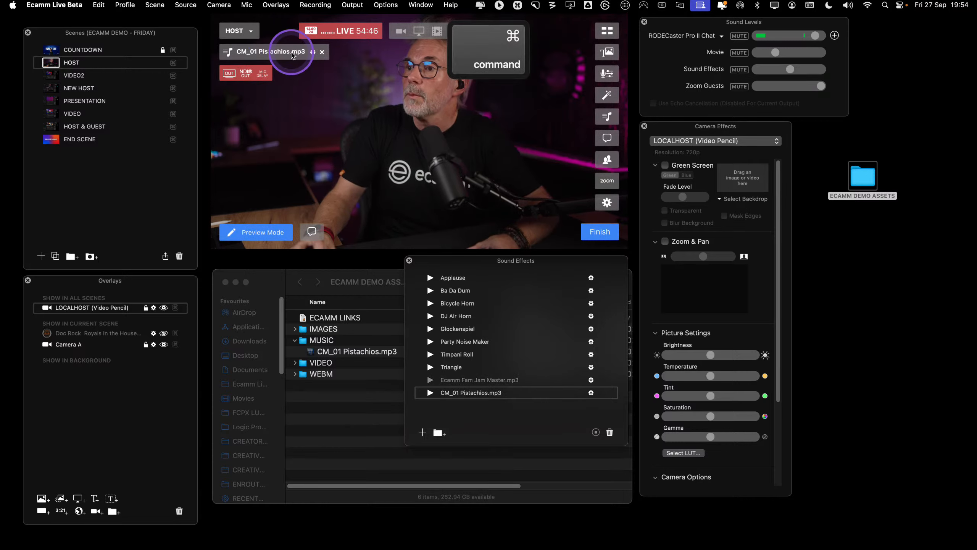
scroll(283, 54, "up", 3)
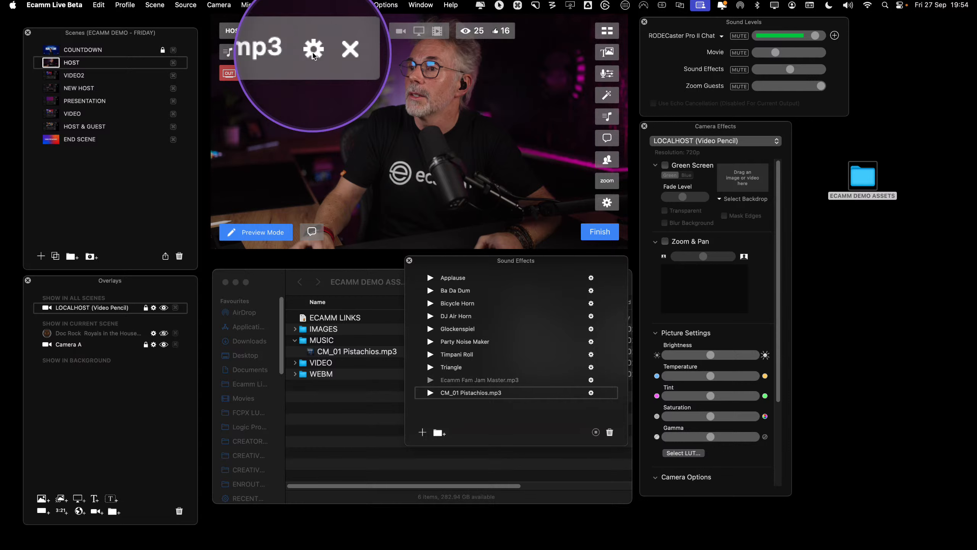
left_click(312, 52)
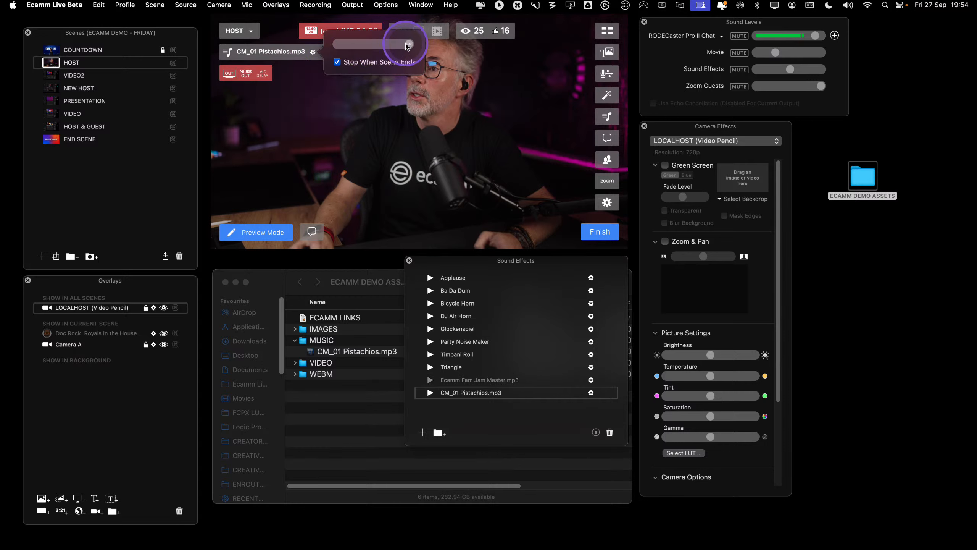
left_click_drag(396, 47, 371, 49)
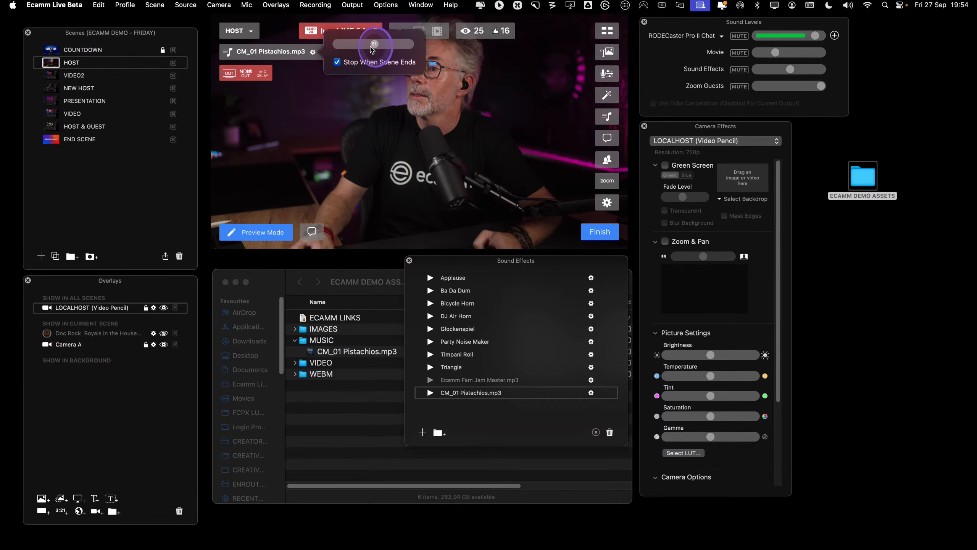
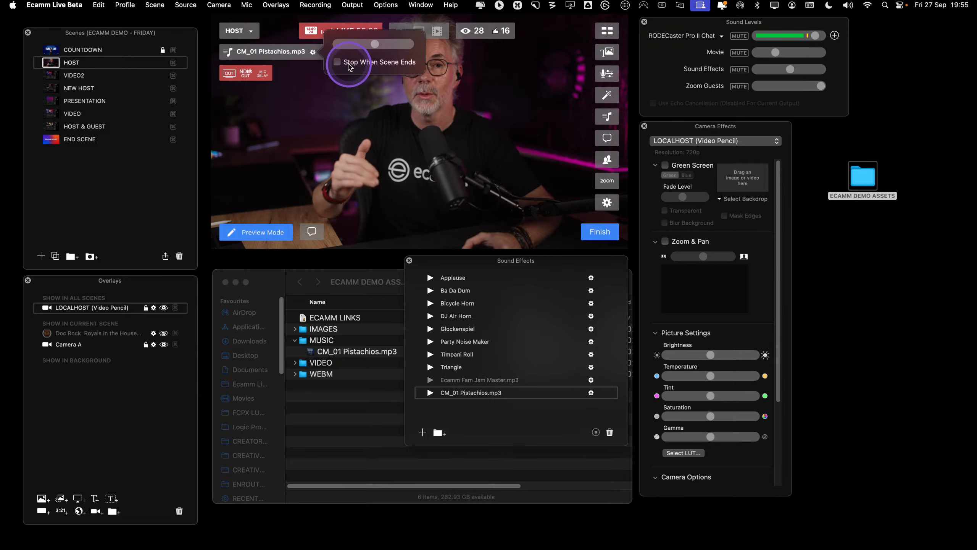
left_click(354, 105)
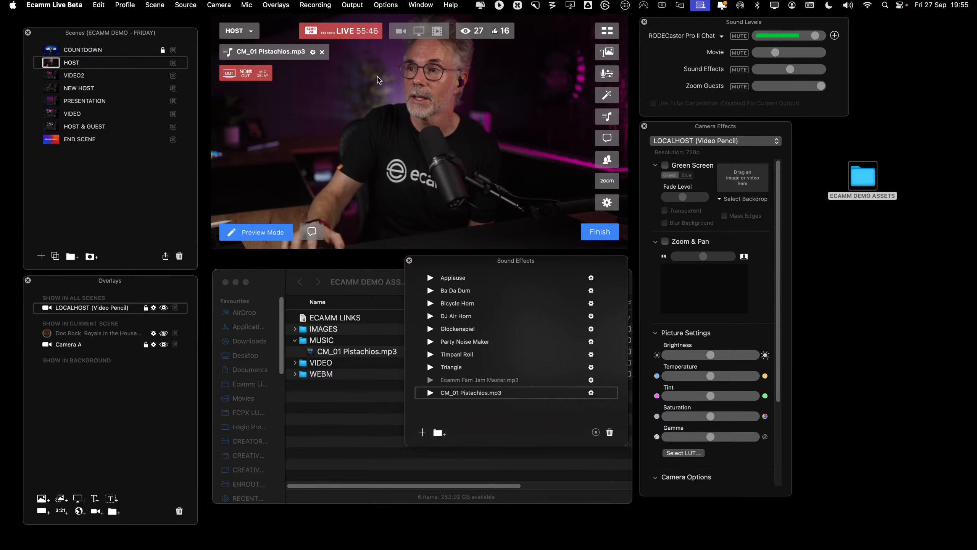
Remove the attached CM_01 Pistachios.mp3 music from the HOST scene
left_click(323, 52)
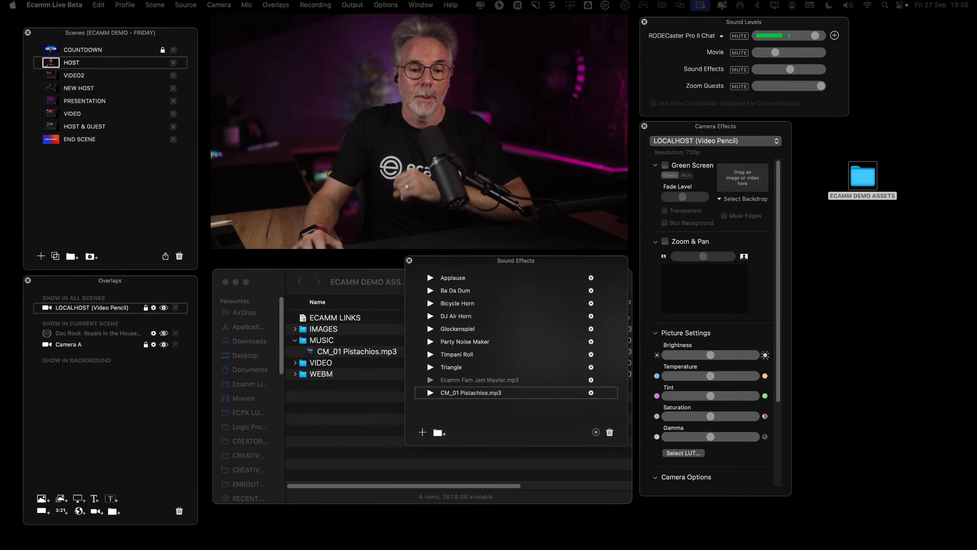
left_click(307, 179)
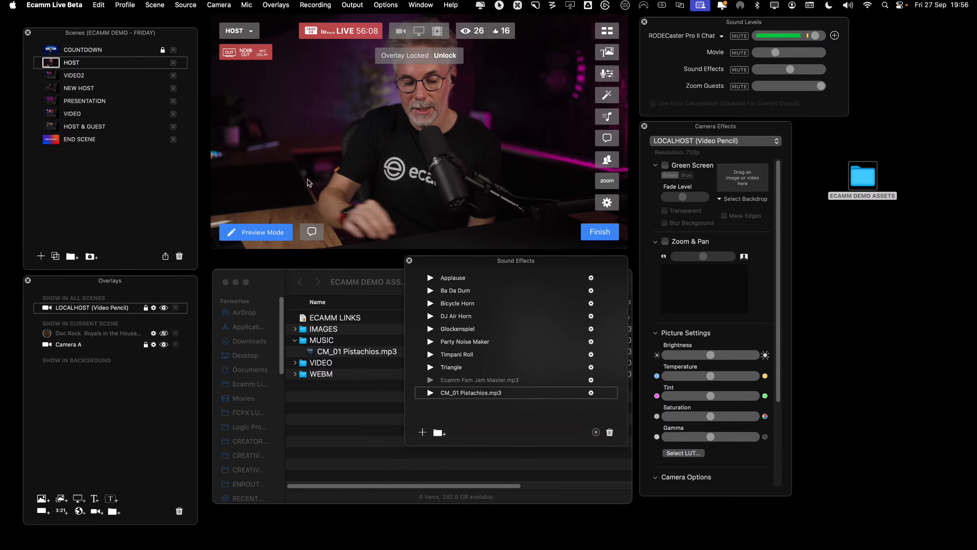
key("super+grave")
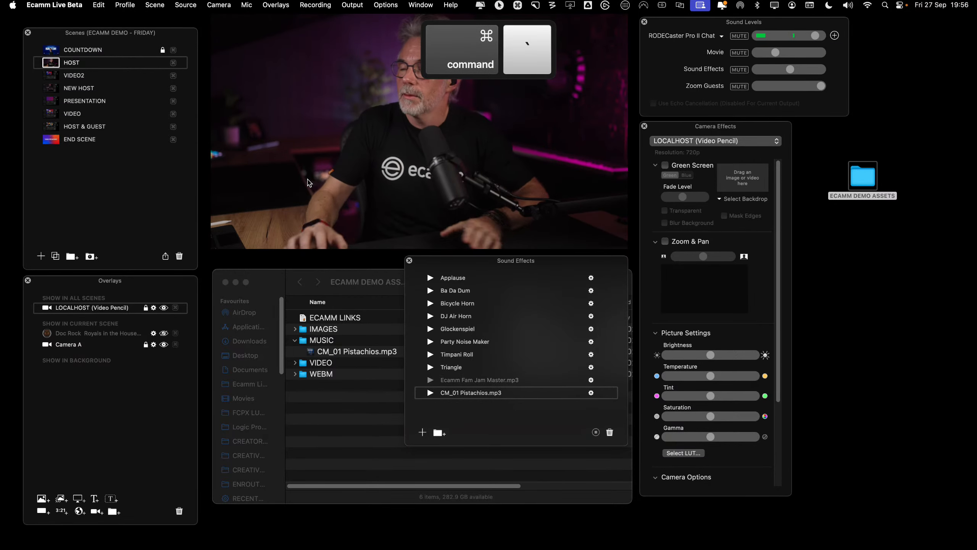
left_click(393, 163)
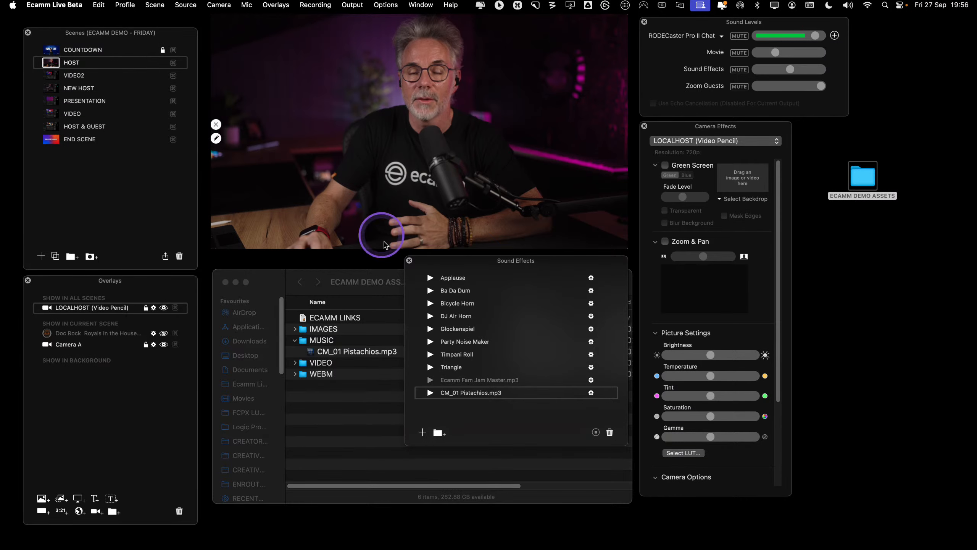
Close the Sound Effects window and the ECAMM DEMO ASSETS folder window, and return to the HOST scene's main window
left_click(409, 261)
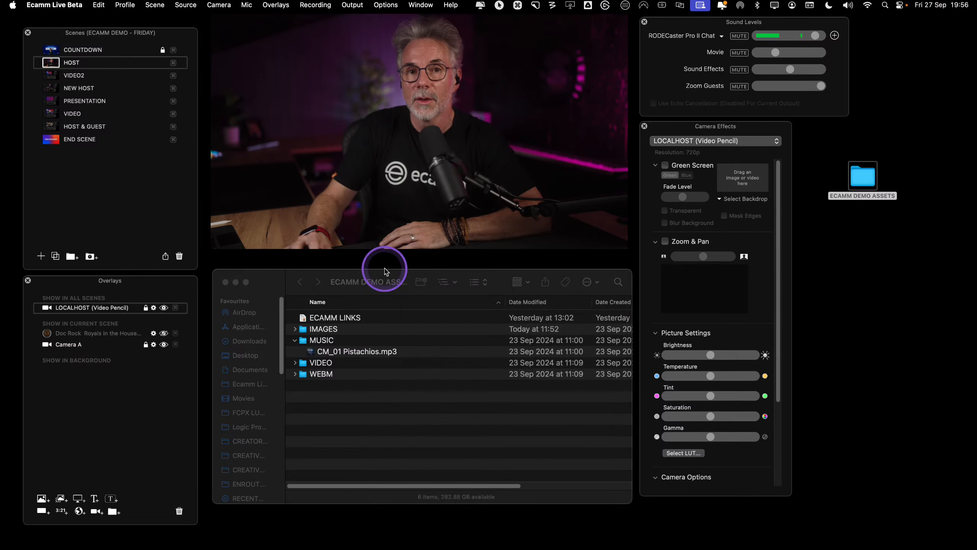
left_click(226, 282)
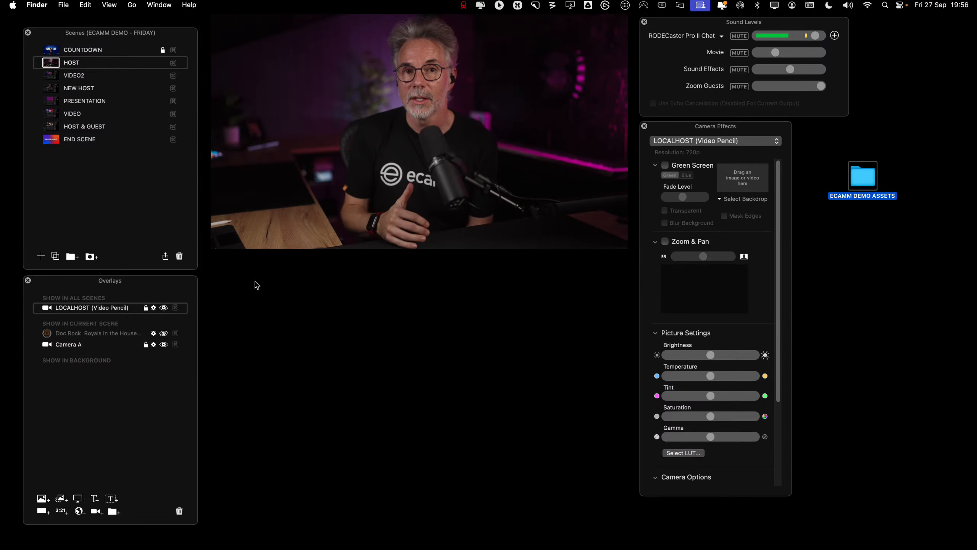
left_click(273, 219)
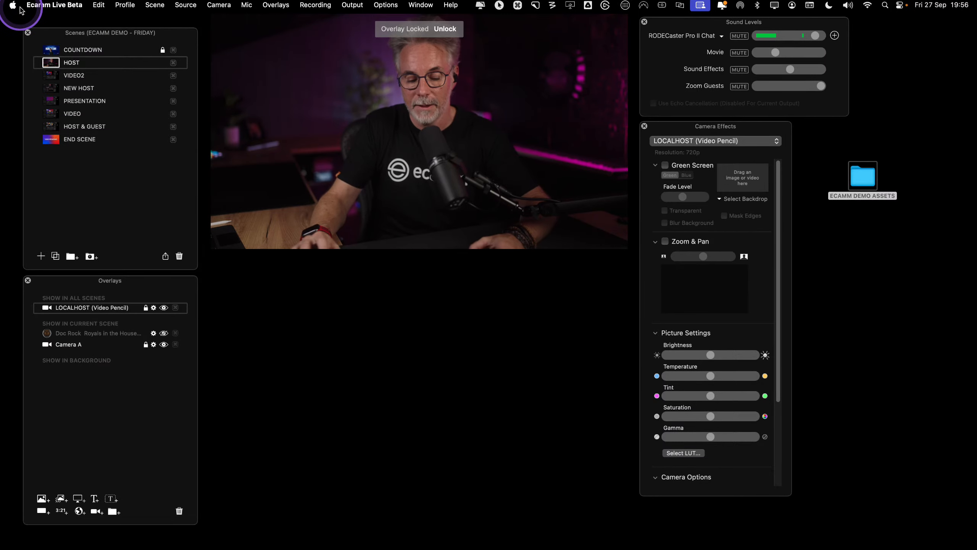
Open the Recording preferences and examine the Record All Broadcasts and Record Isolated Video Tracks settings
key("super+m")
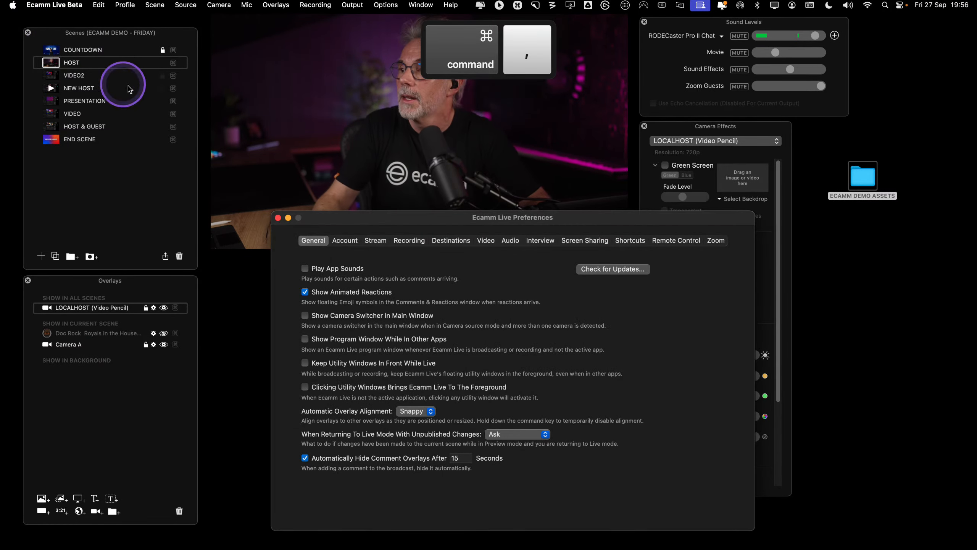
left_click(407, 241)
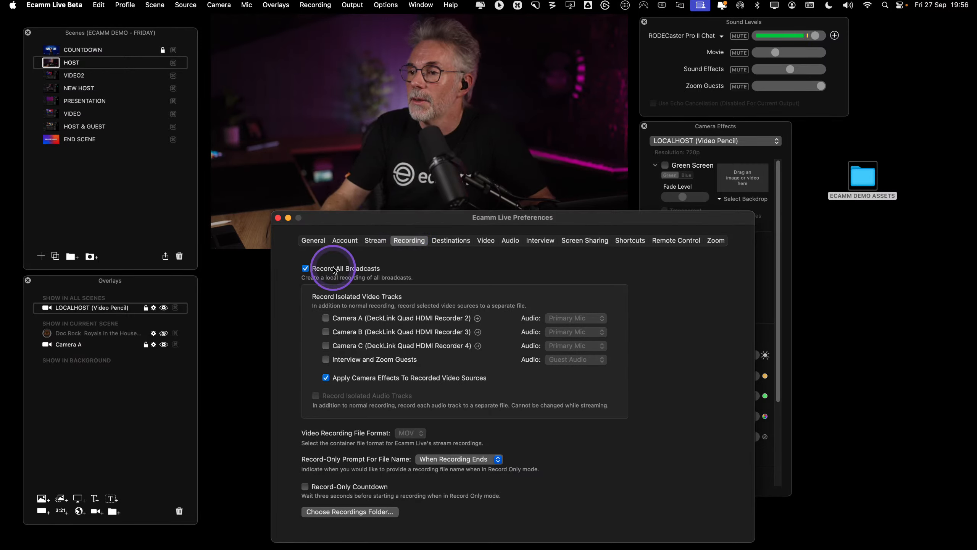
key("super")
key("ctrl")
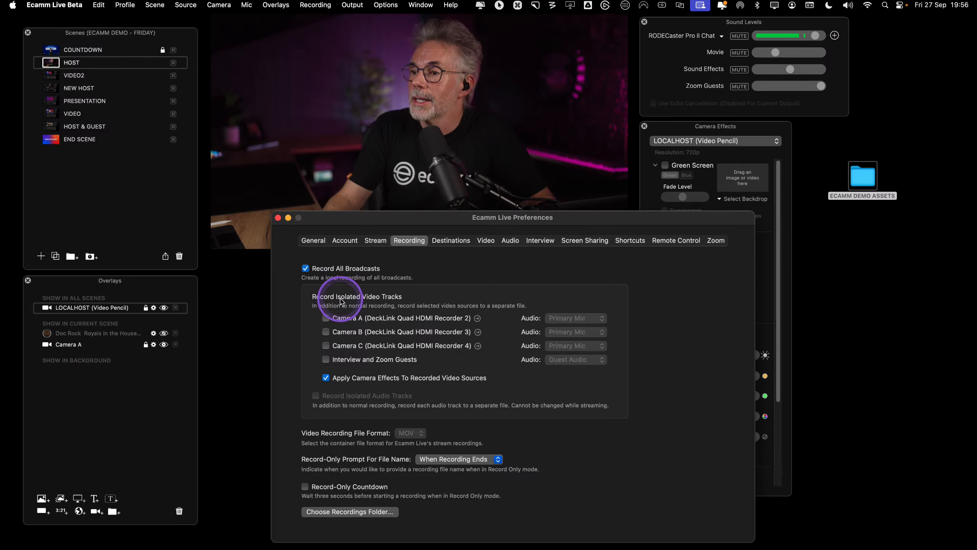
key("ctrl")
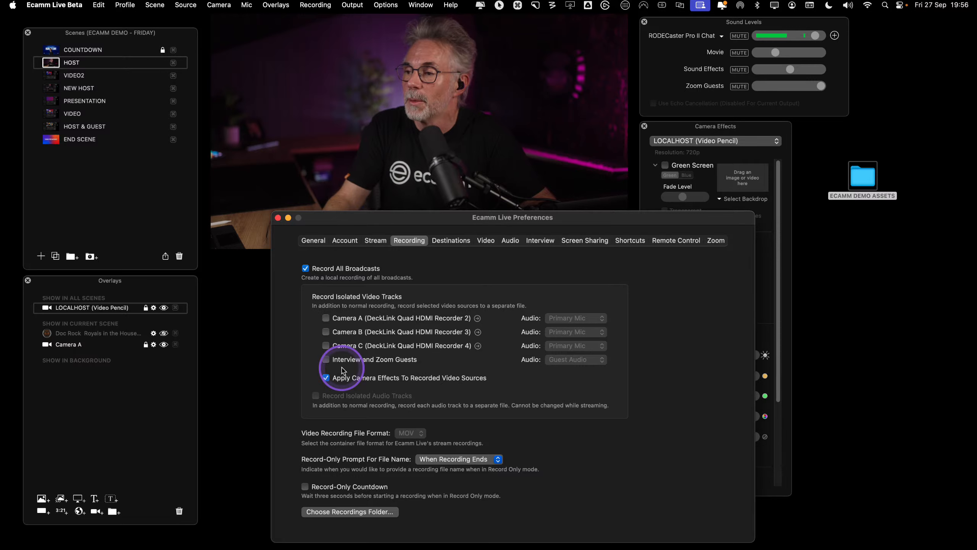
Try isolated video recording for Camera A with Primary Mic audio and turn it back off
left_click(326, 320)
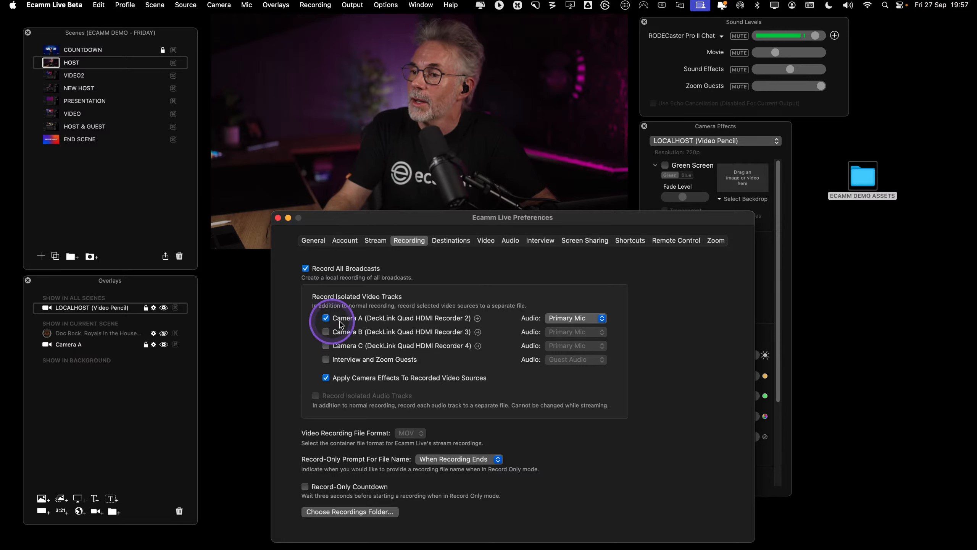
left_click(573, 320)
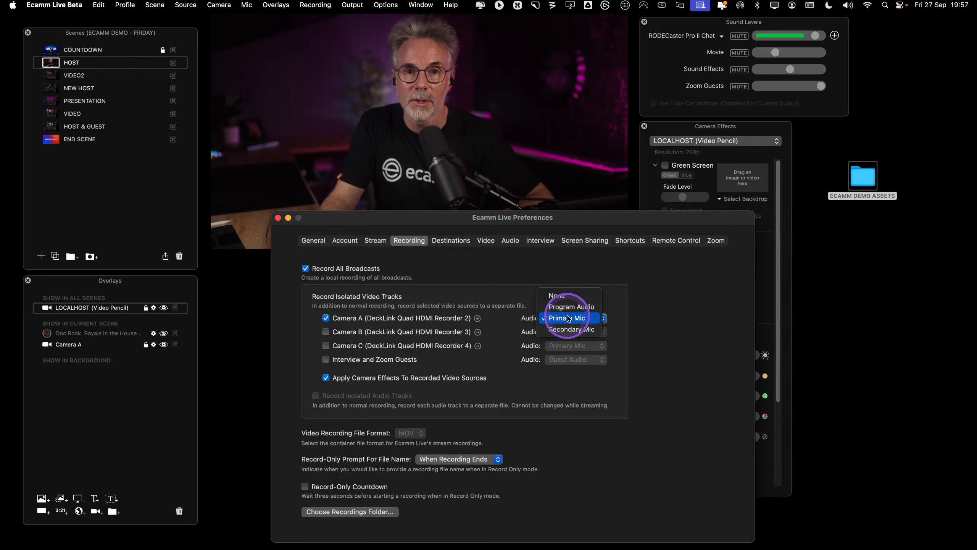
left_click(568, 318)
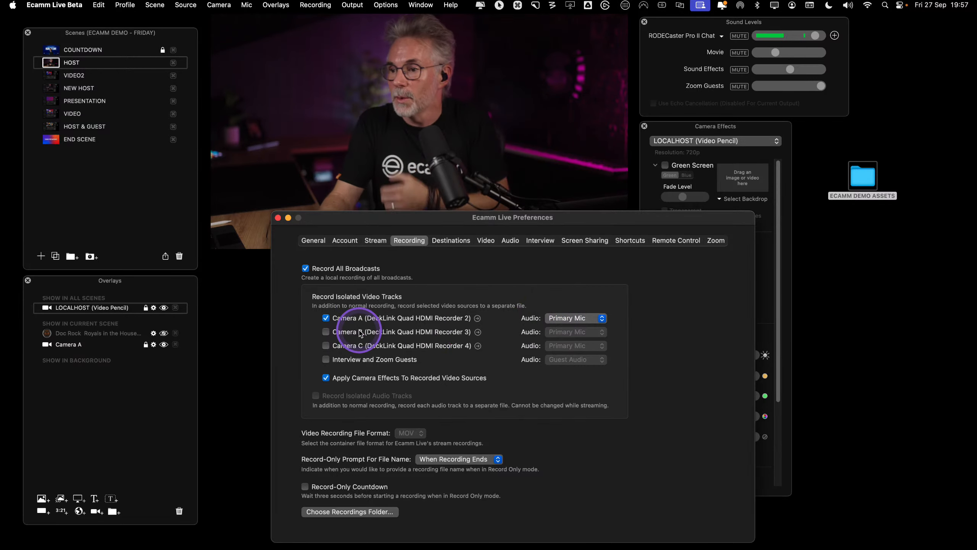
left_click(325, 317)
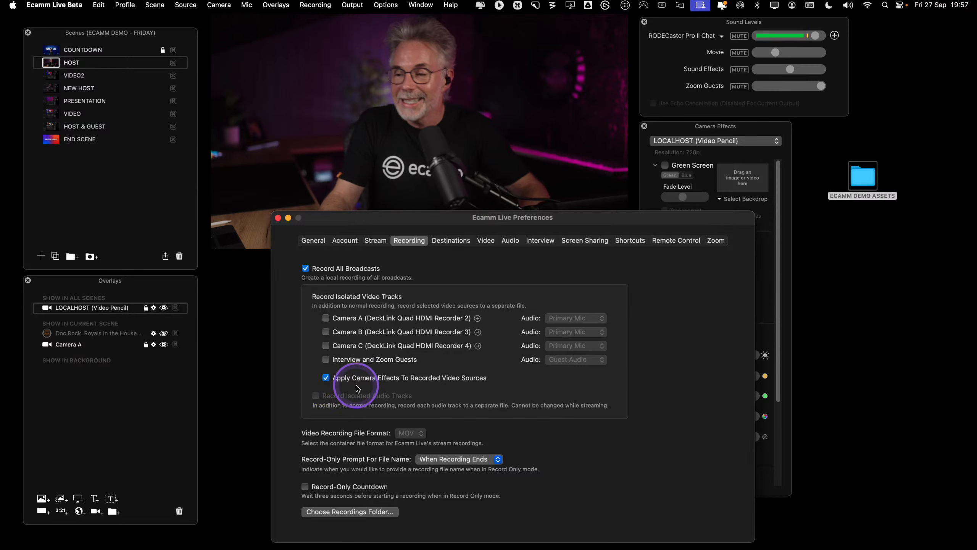
Examine the Record-Only Prompt For File Name options in the Recording preferences and keep When Recording Ends
key("ctrl")
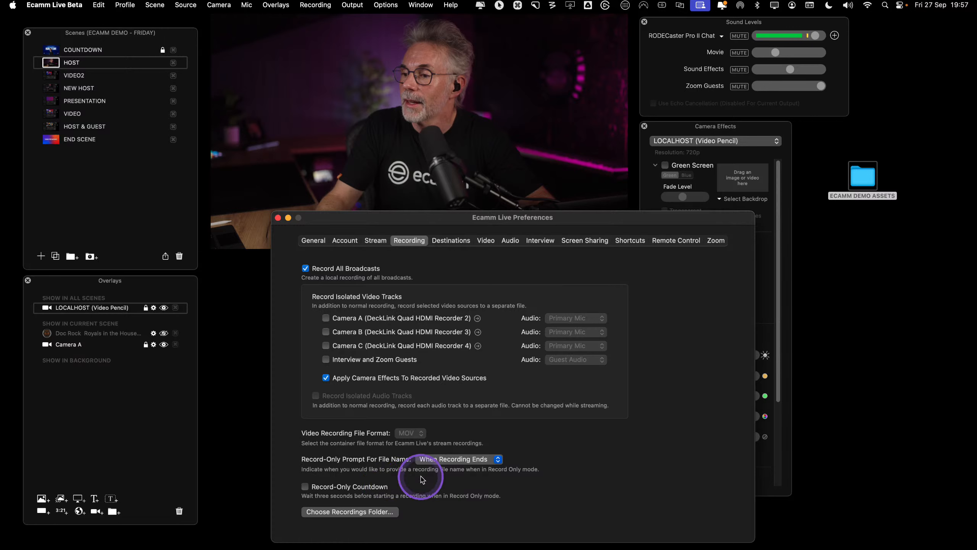
key("ctrl")
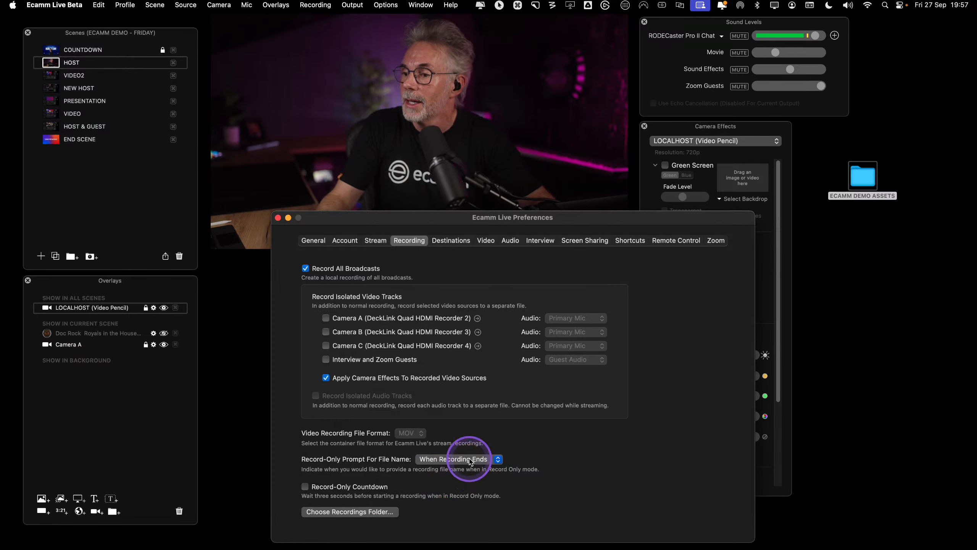
key("ctrl")
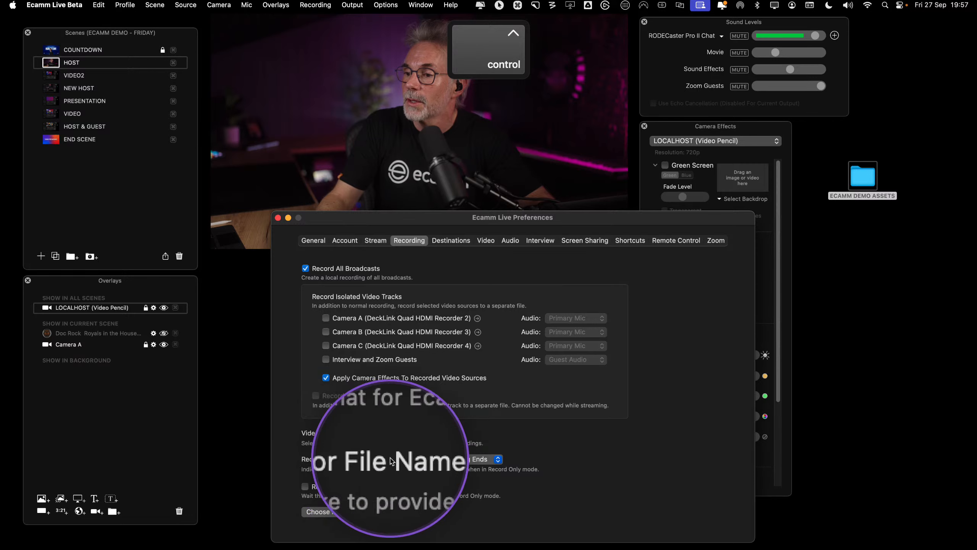
left_click(448, 460)
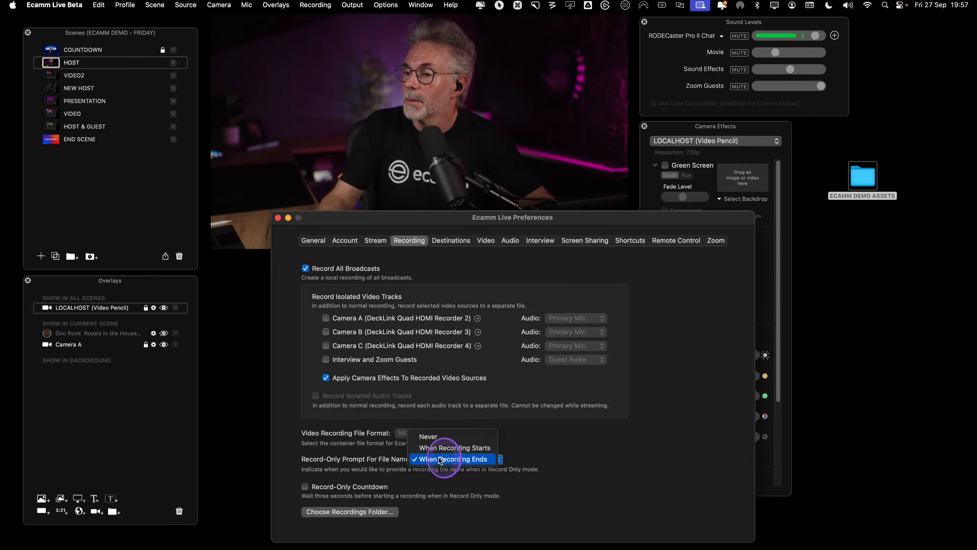
left_click(470, 460)
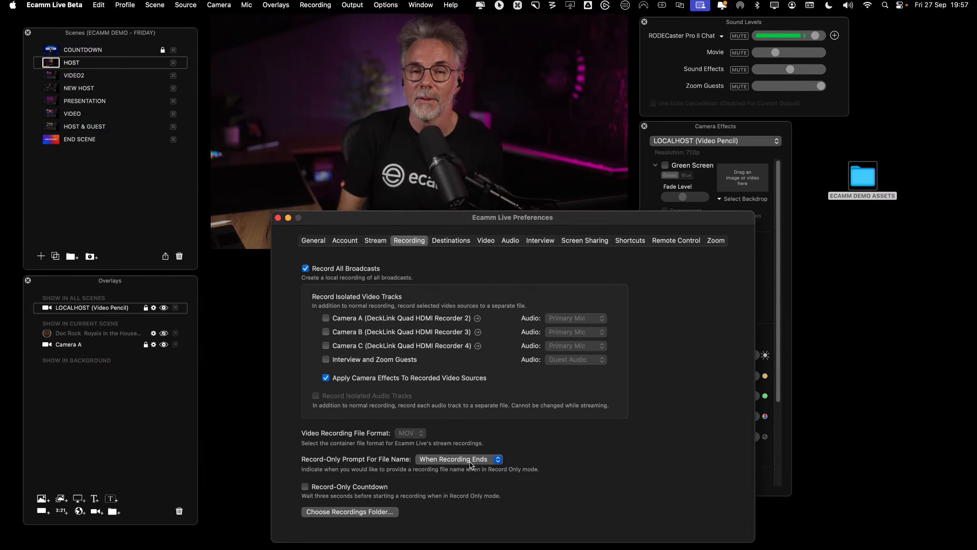
left_click(470, 460)
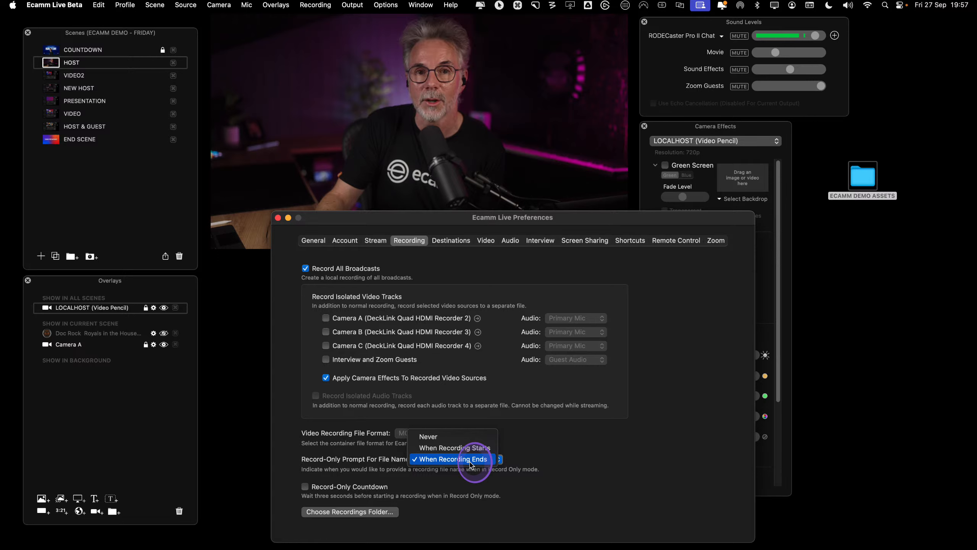
left_click(492, 461)
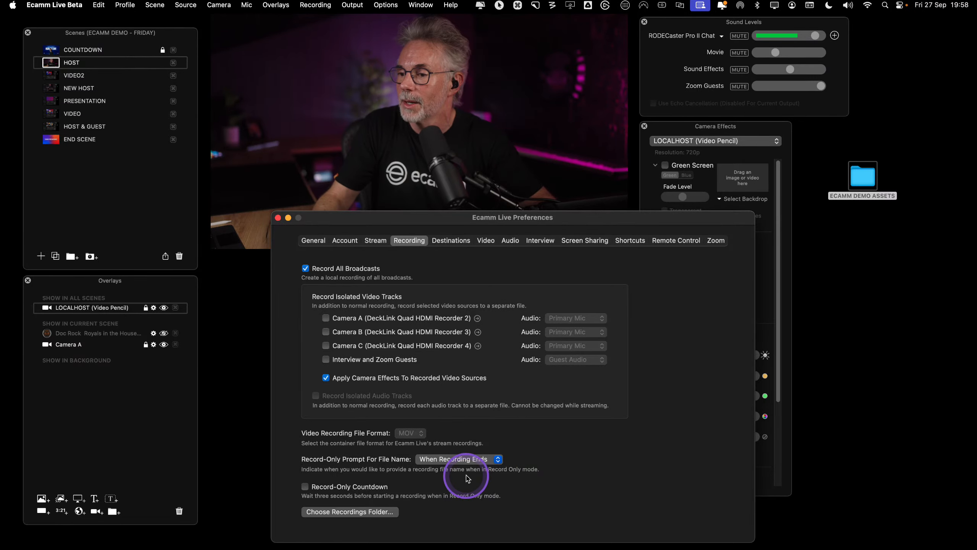
Close the preferences and start a new countdown overlay for the HOST scene, keeping its setup window clear of the lower screen
left_click(278, 218)
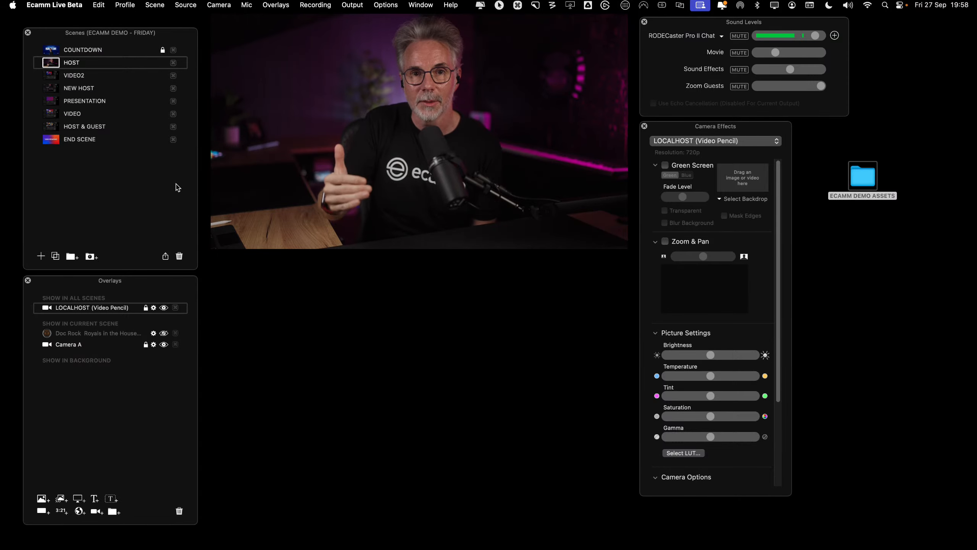
left_click(124, 345)
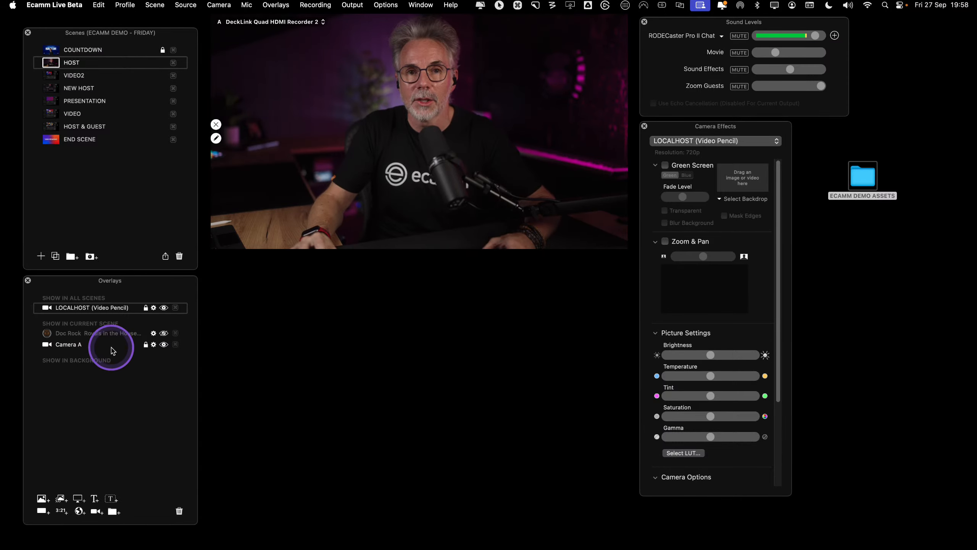
left_click(61, 511)
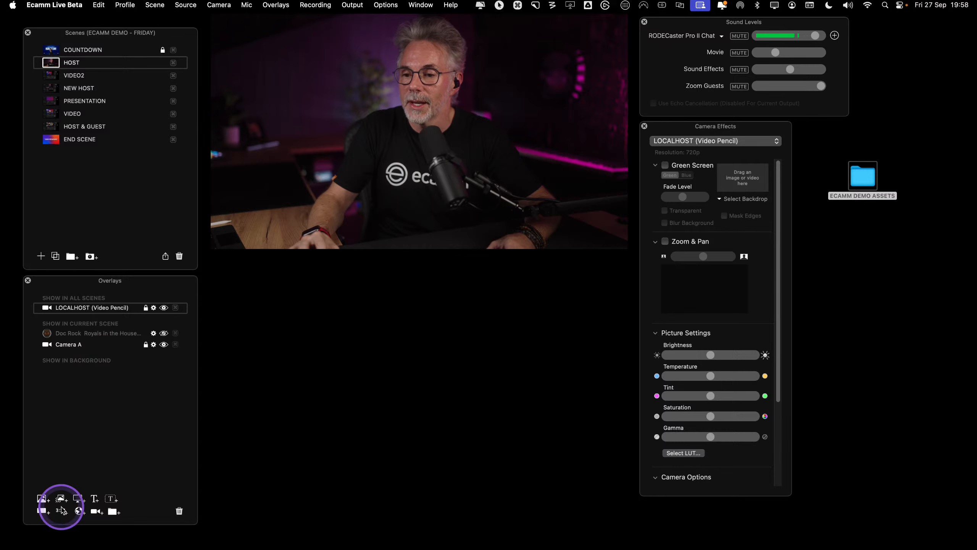
key("ctrl")
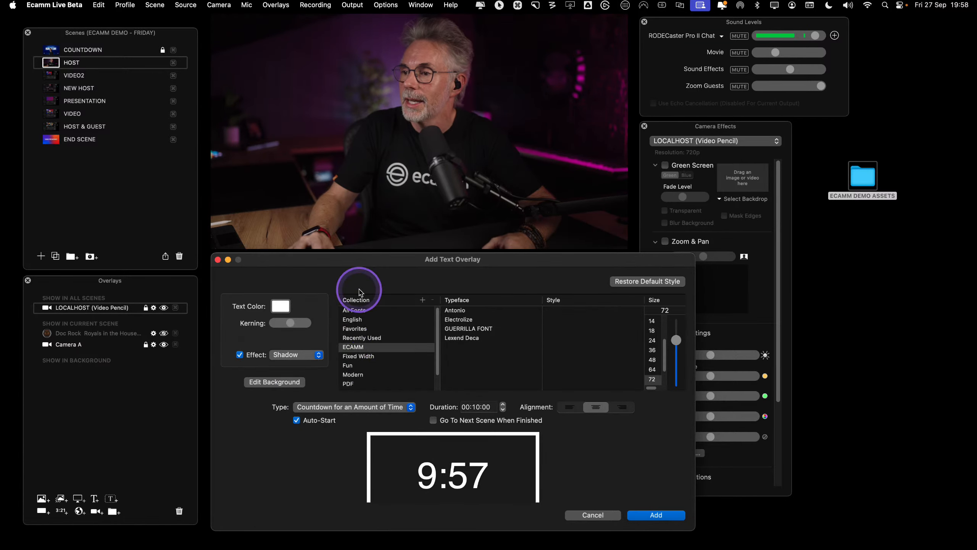
left_click_drag(356, 260, 335, 144)
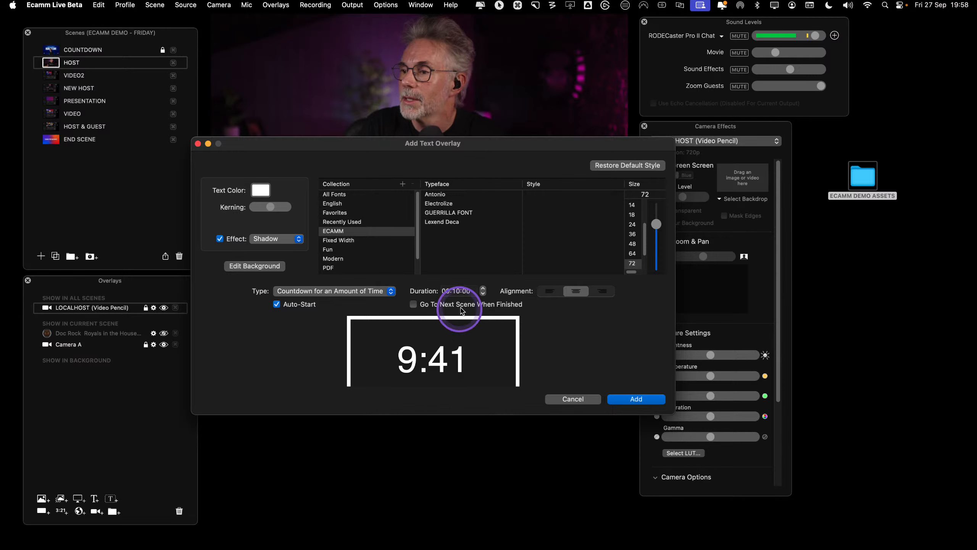
Set the countdown's typeface to Electrolize and its text color to Tangerine
left_click(443, 204)
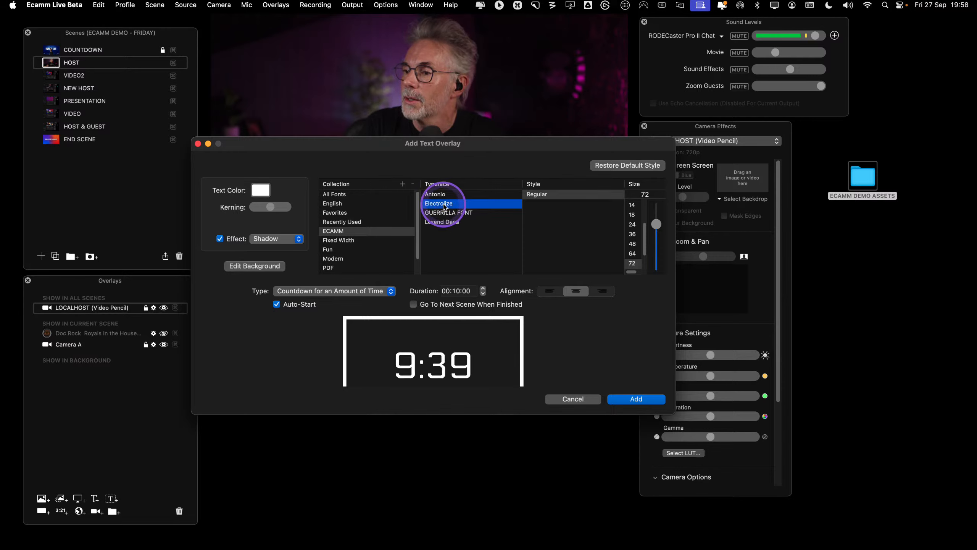
left_click(260, 190)
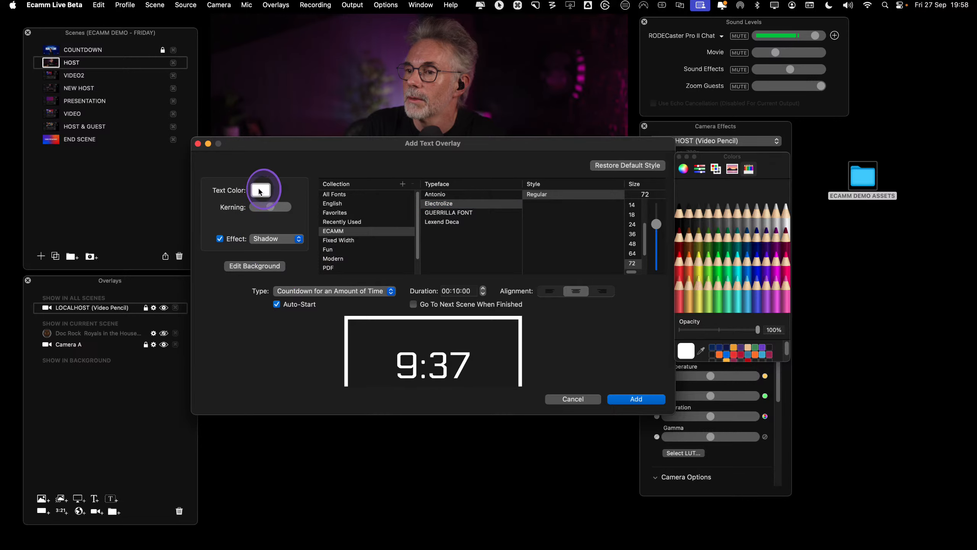
left_click(688, 252)
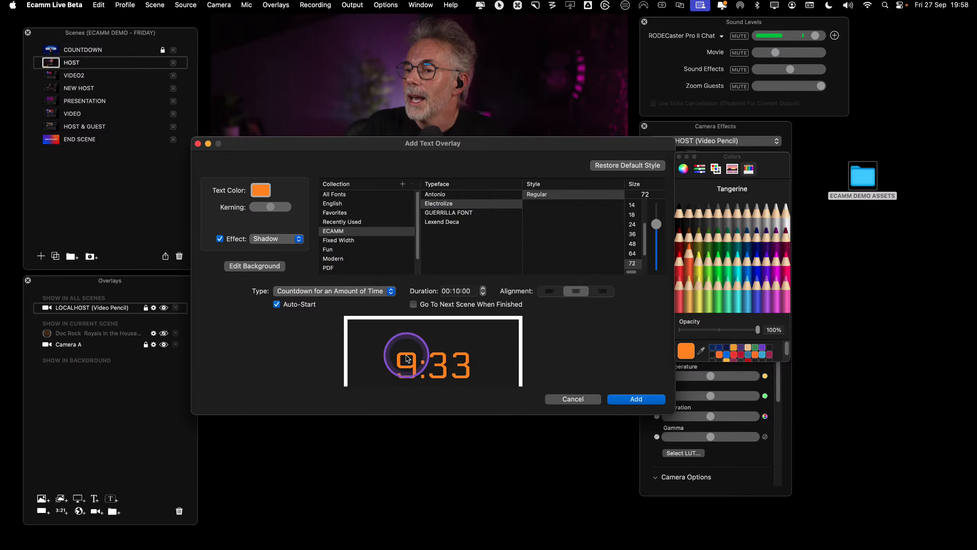
Keep Countdown for an Amount of Time at 00:10:00, enable Go To Next Scene When Finished, and add the overlay
left_click(314, 291)
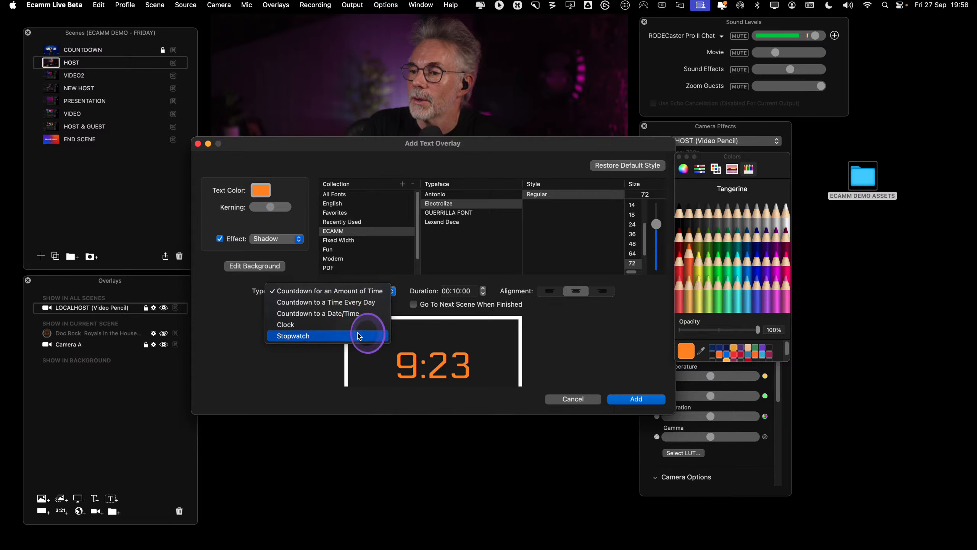
left_click(244, 329)
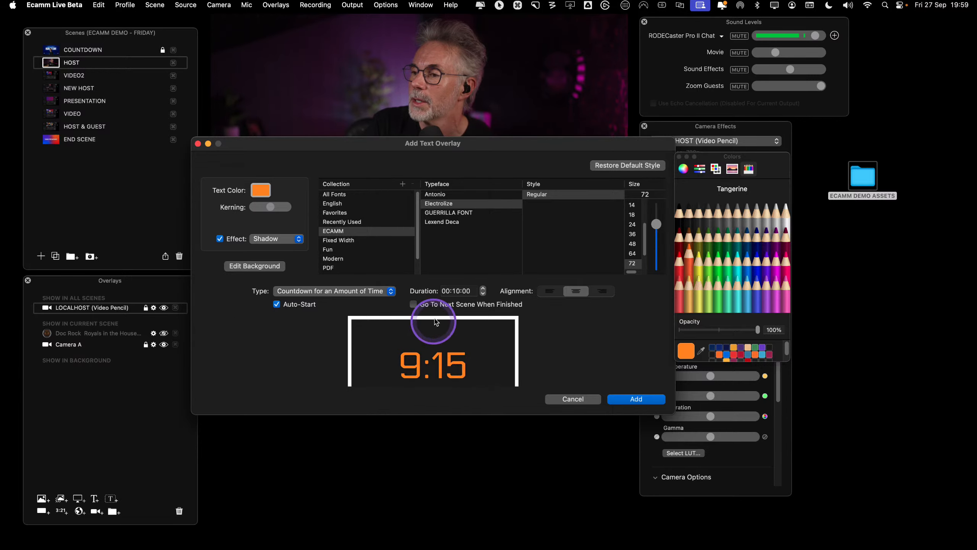
left_click(414, 306)
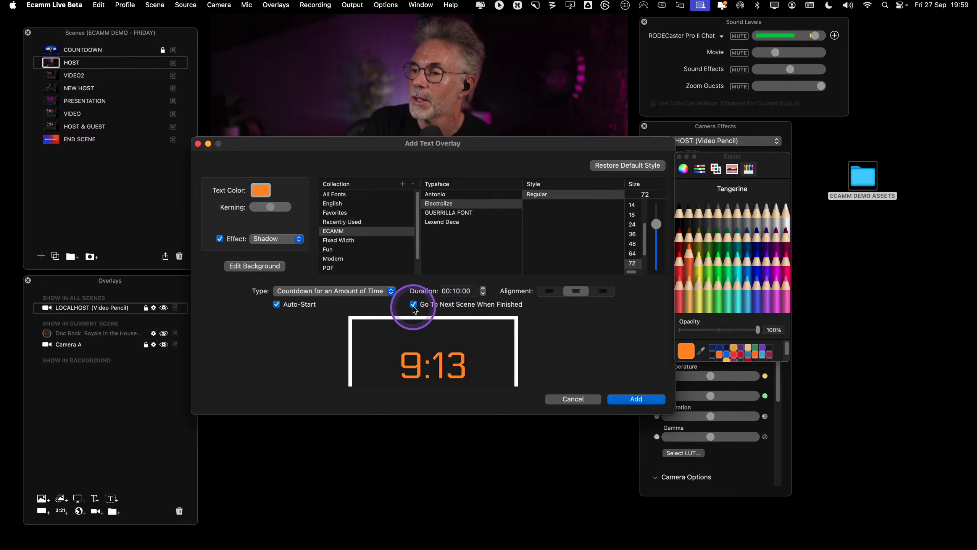
key("ctrl")
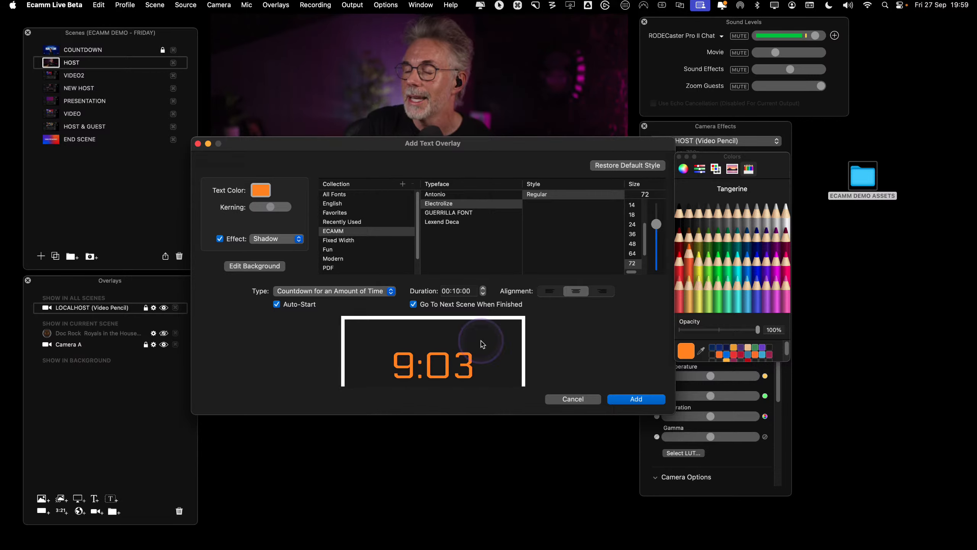
left_click(625, 399)
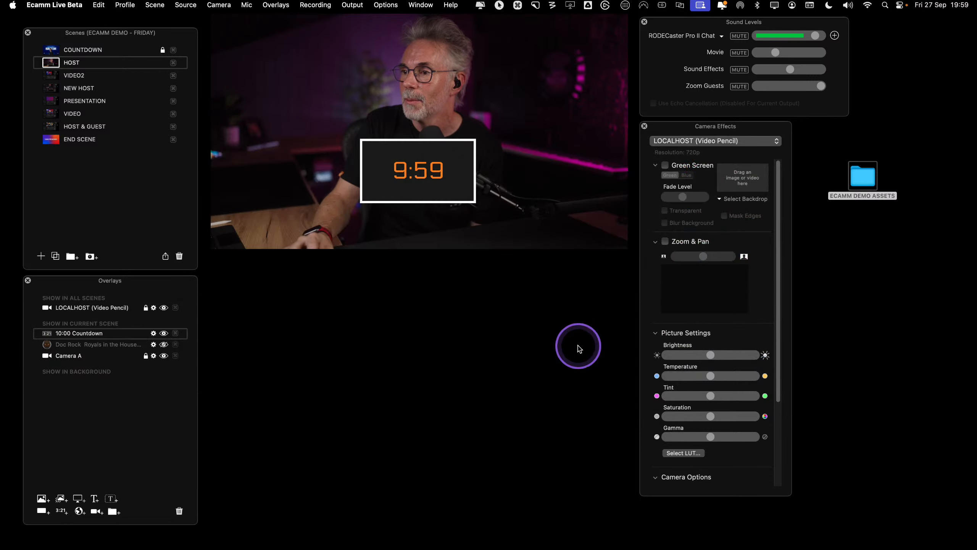
Move the countdown overlay to the lower right of the video picture and examine its appearance options, including opacity
left_click_drag(431, 200, 559, 233)
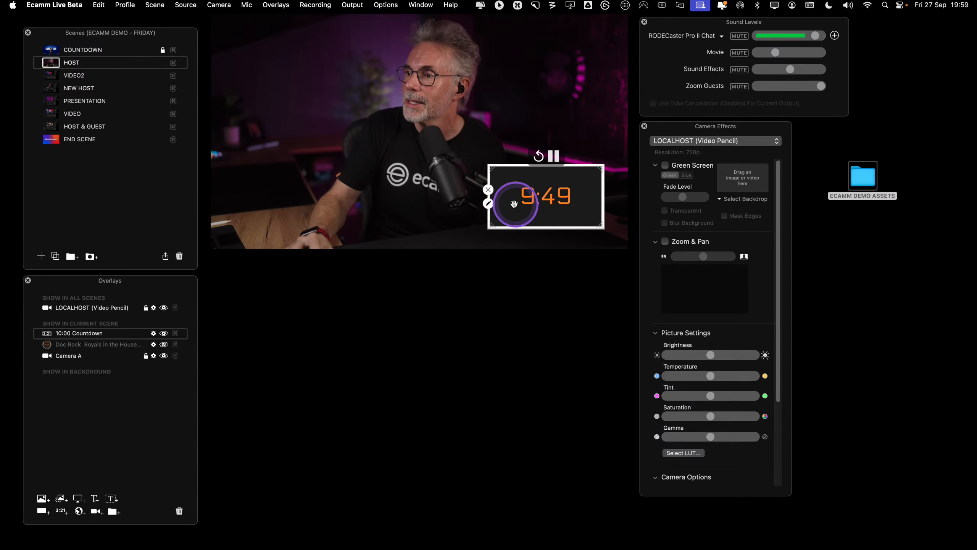
left_click(489, 203)
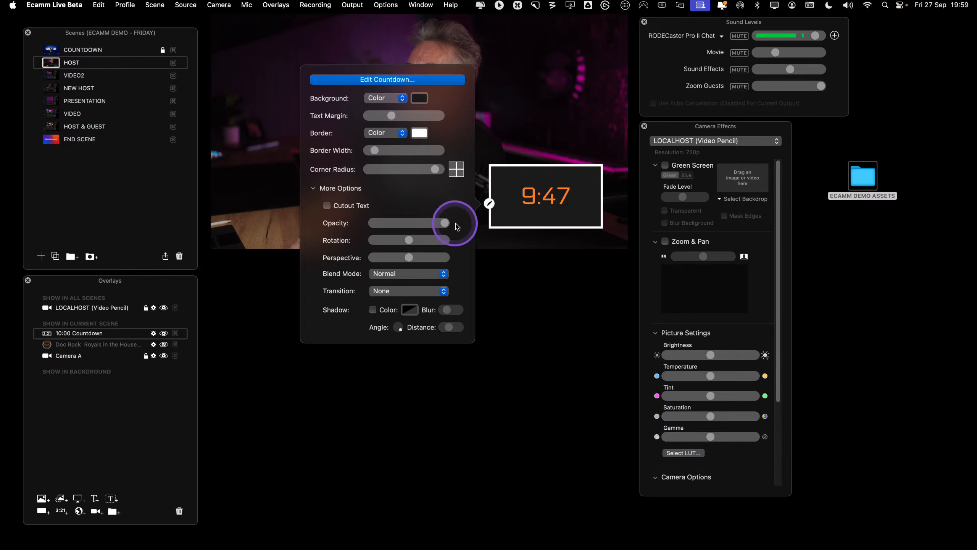
mouse_move(455, 226)
left_mouse_down()
mouse_move(348, 223)
mouse_move(448, 226)
left_mouse_up()
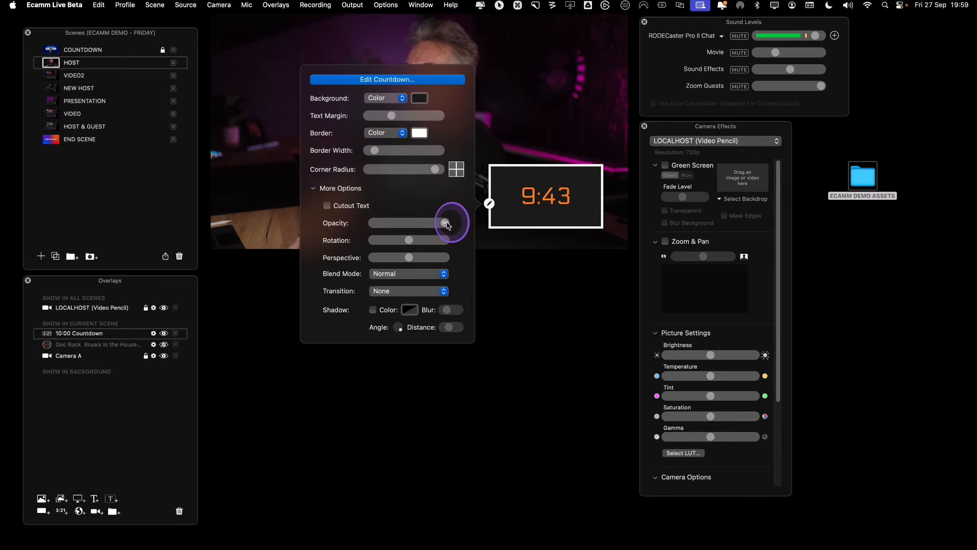
mouse_move(523, 181)
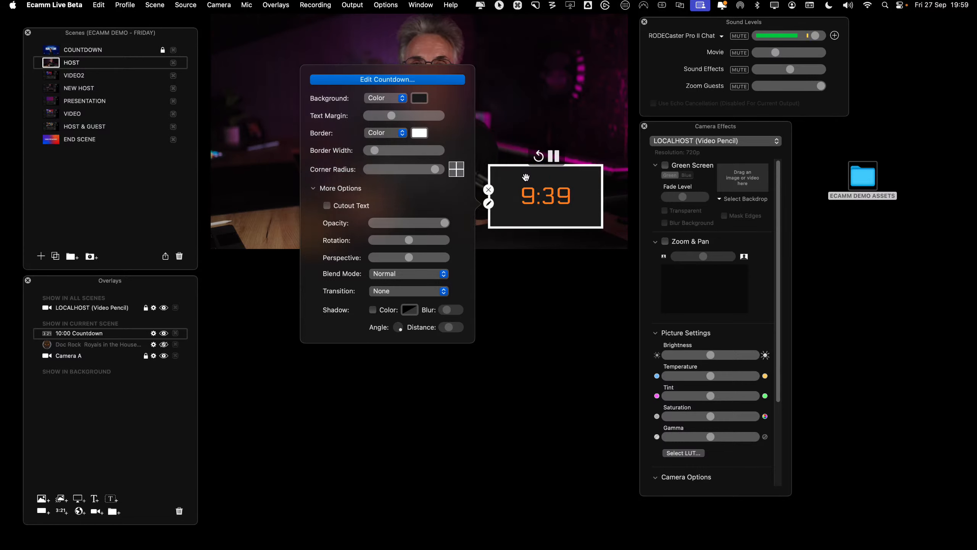
left_click(488, 204)
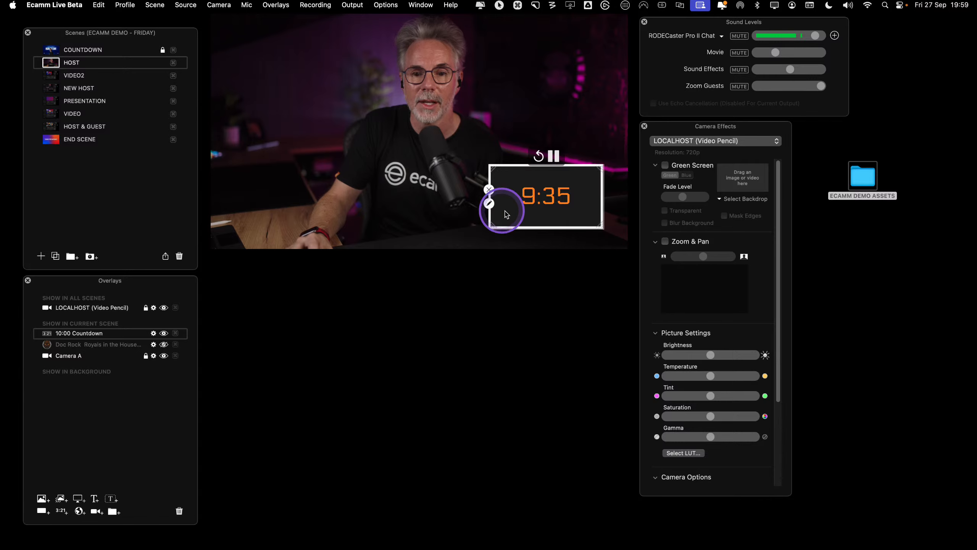
Hide the countdown overlay in the HOST scene
left_click(551, 188)
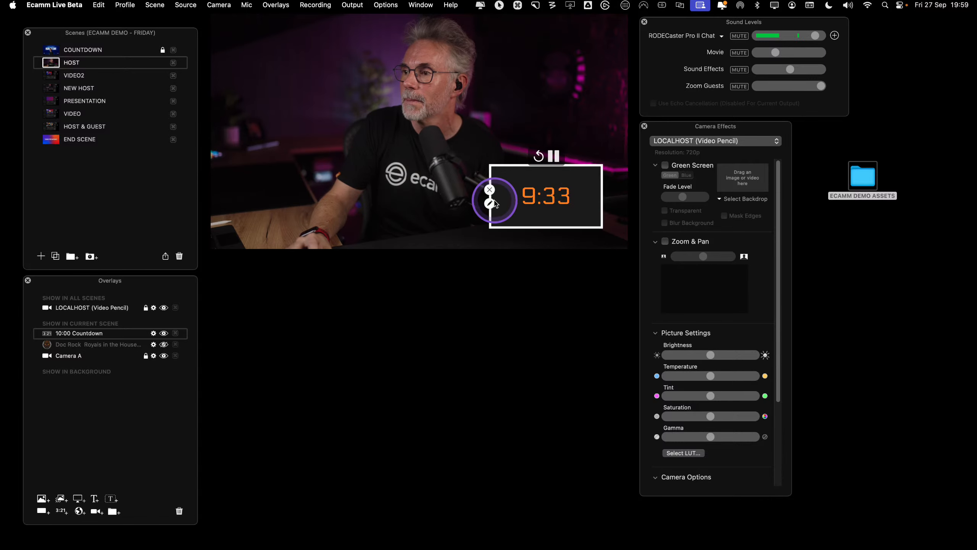
left_click(490, 190)
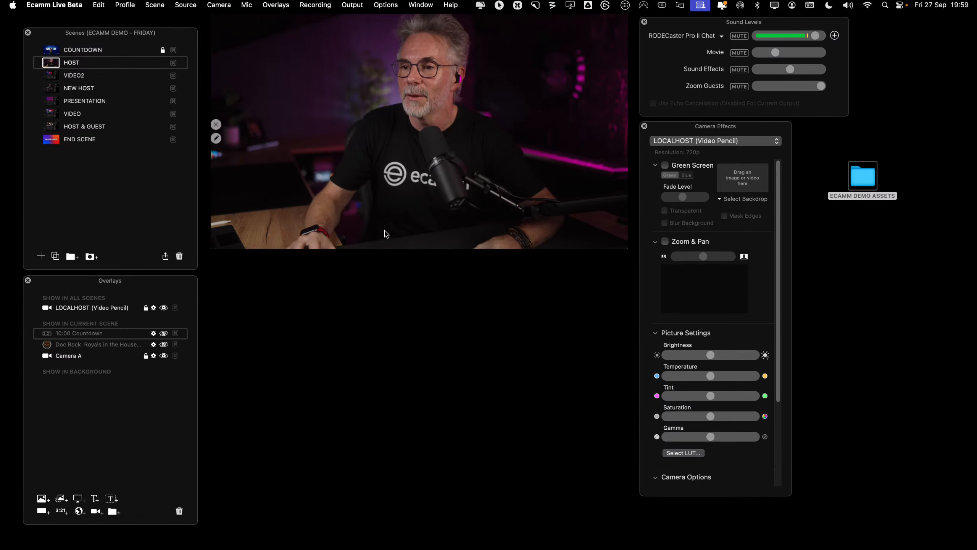
Create a new automatic scene group below HOST and name it CAMERA
key("ctrl")
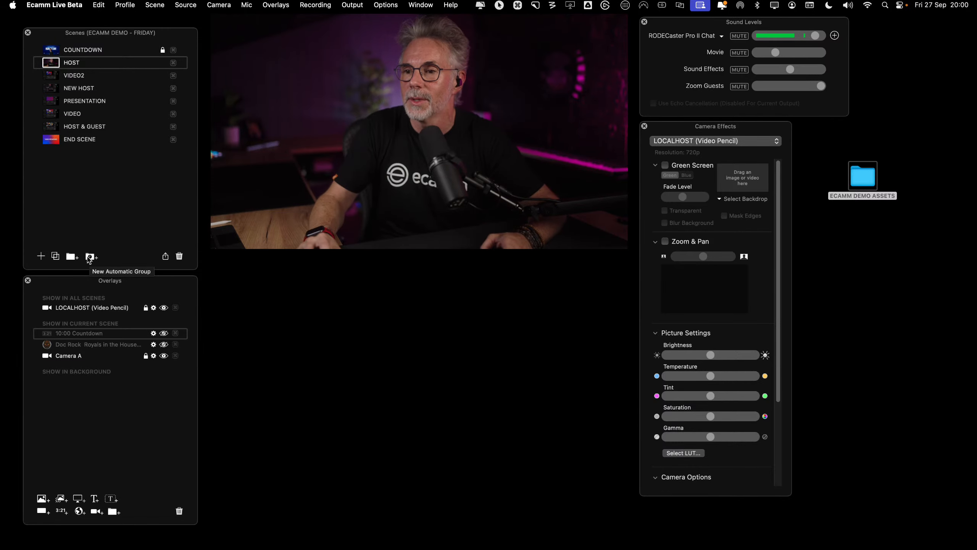
left_click(89, 257)
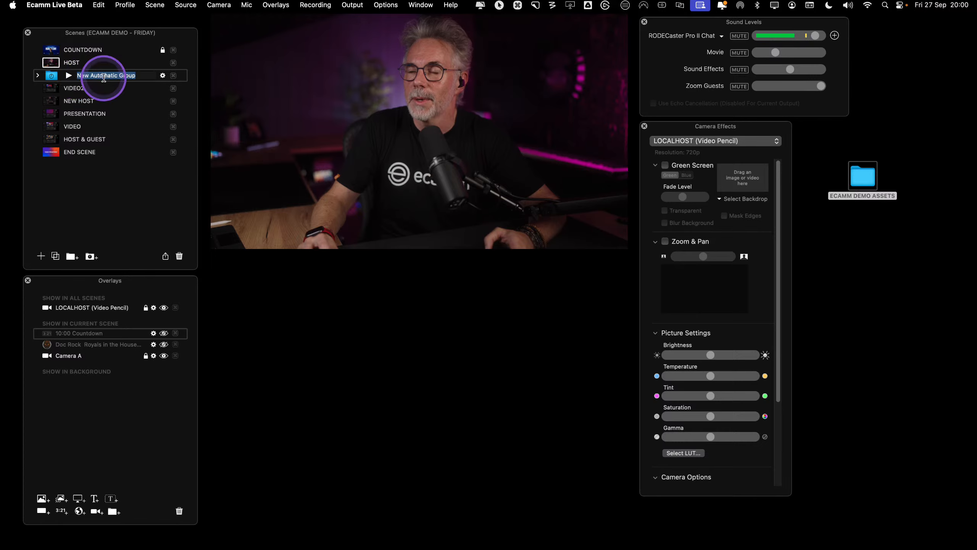
double_click(104, 76)
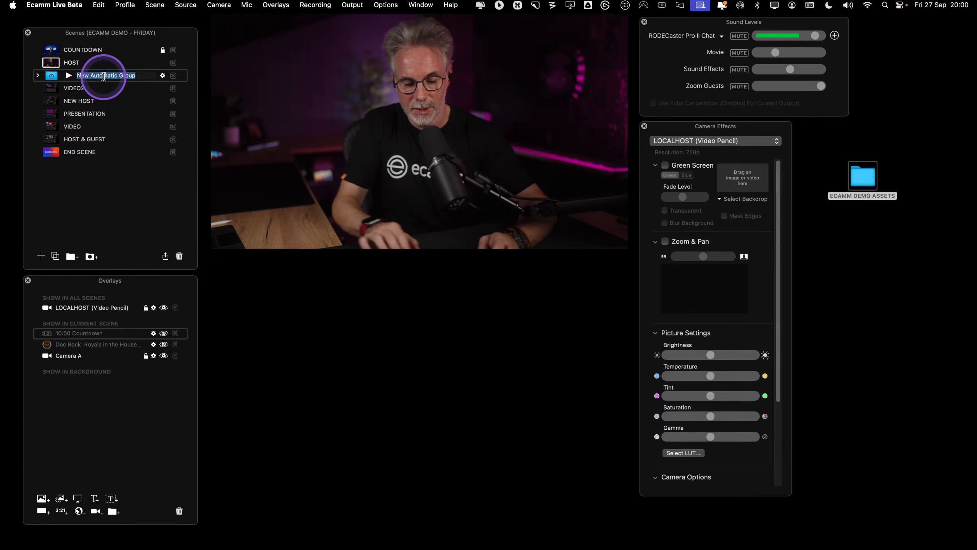
type("CAMERA")
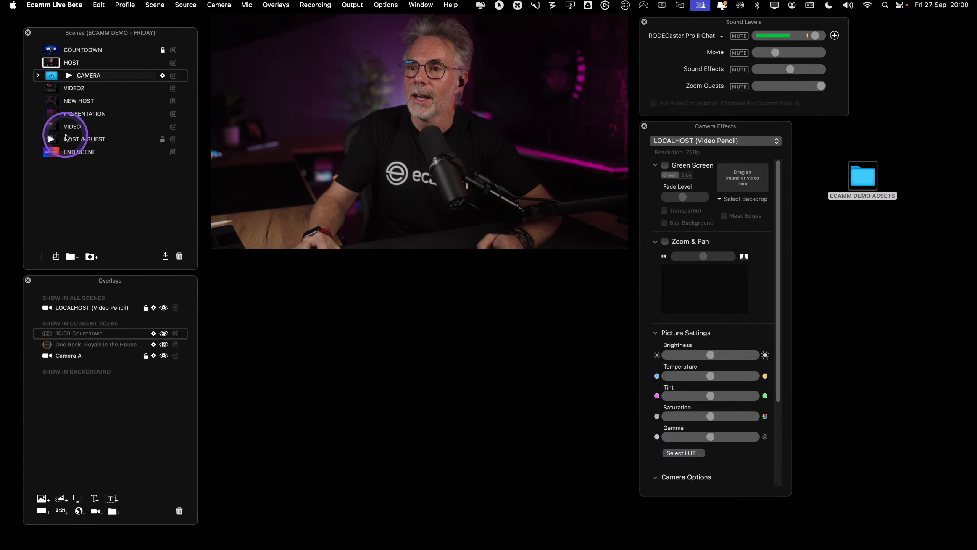
Move the HOST & GUEST and NEW HOST scenes into the CAMERA group and leave the group expanded
left_click(50, 139)
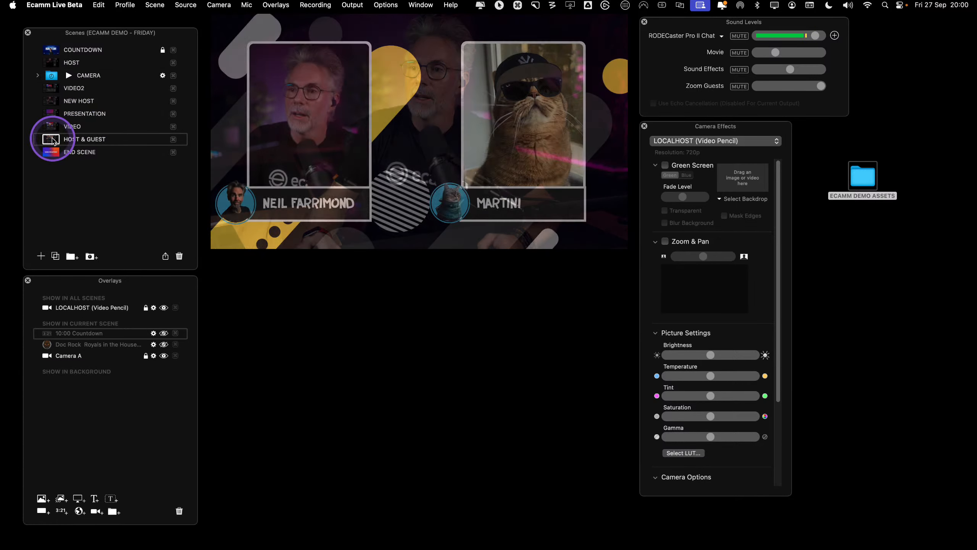
left_click_drag(83, 142, 87, 81)
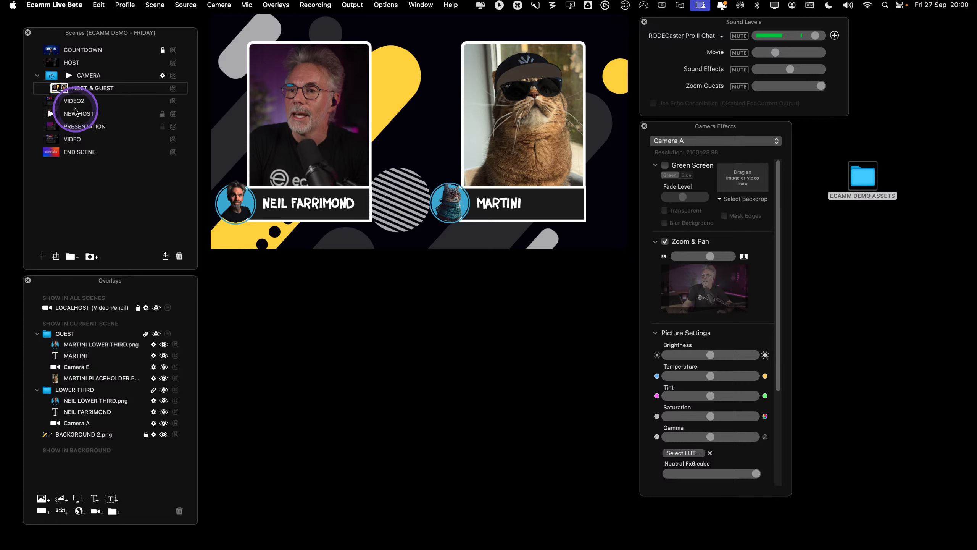
left_click(51, 113)
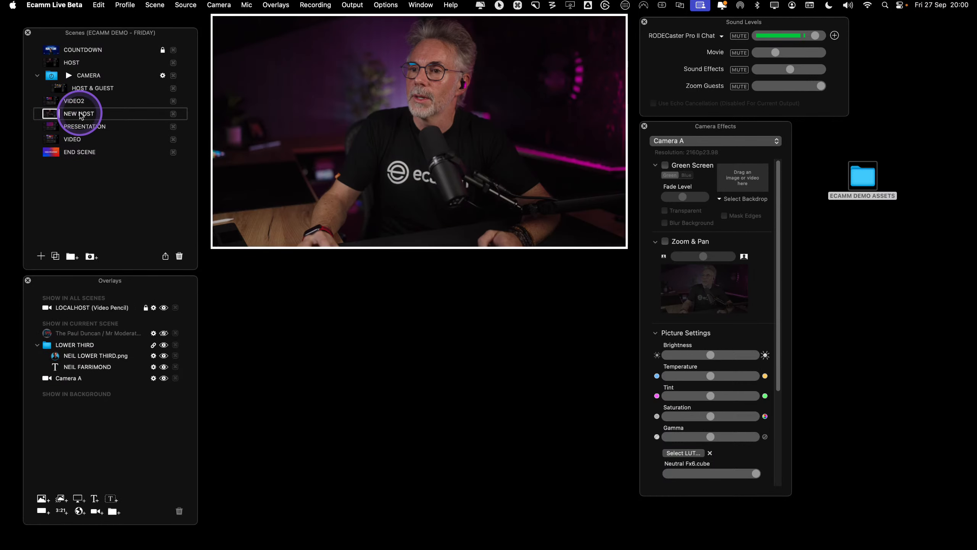
left_click_drag(45, 114, 77, 93)
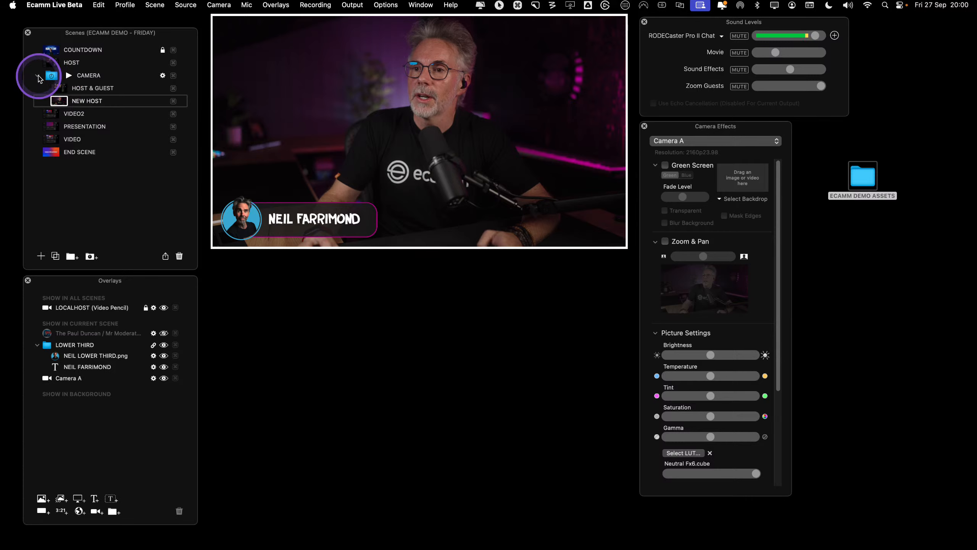
key("ctrl")
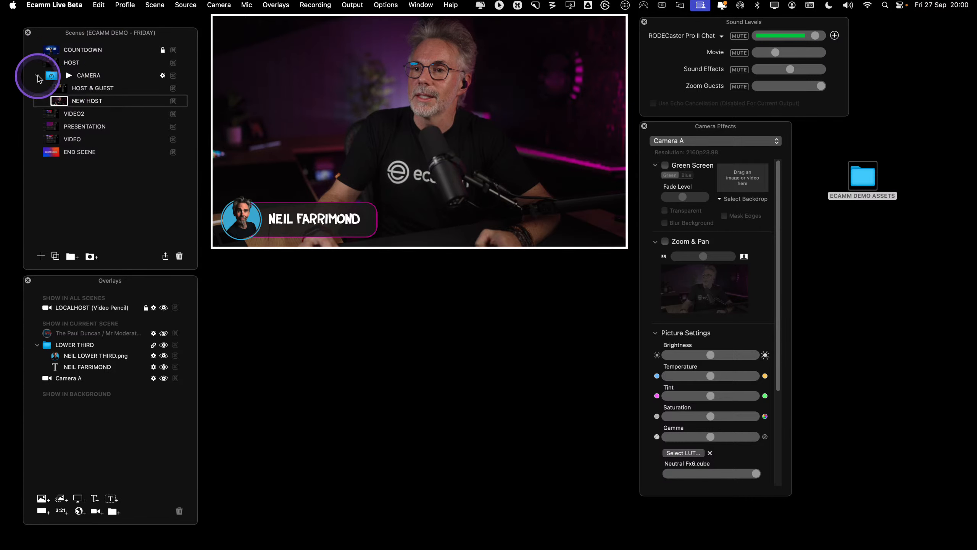
left_click(37, 76)
left_click(38, 76)
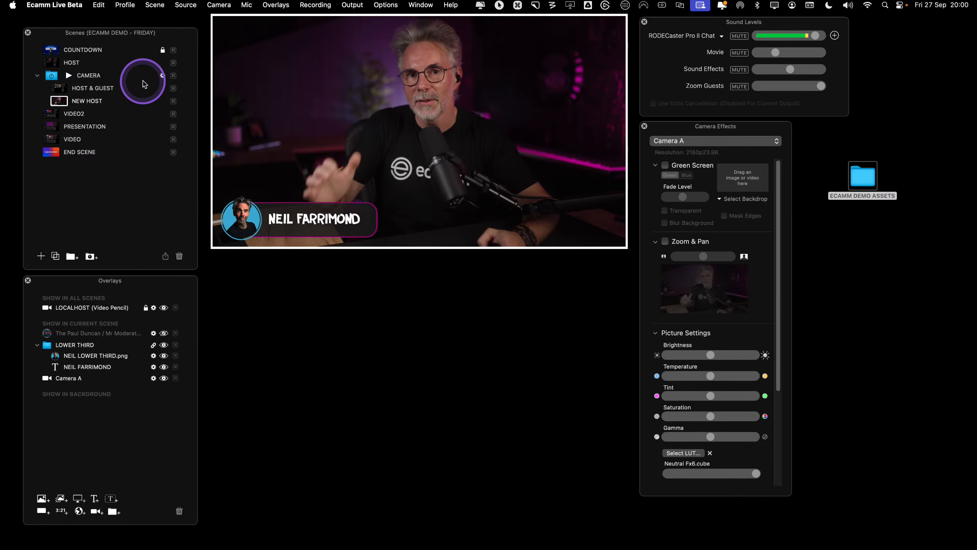
Open the CAMERA group's automation settings, examine the Advance To options, and keep Next Scene
key("ctrl")
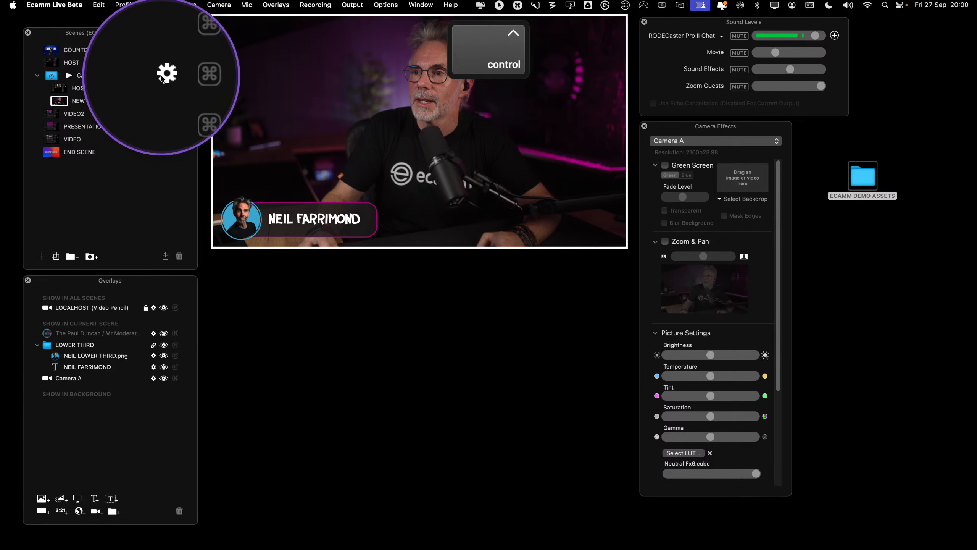
left_click(162, 76)
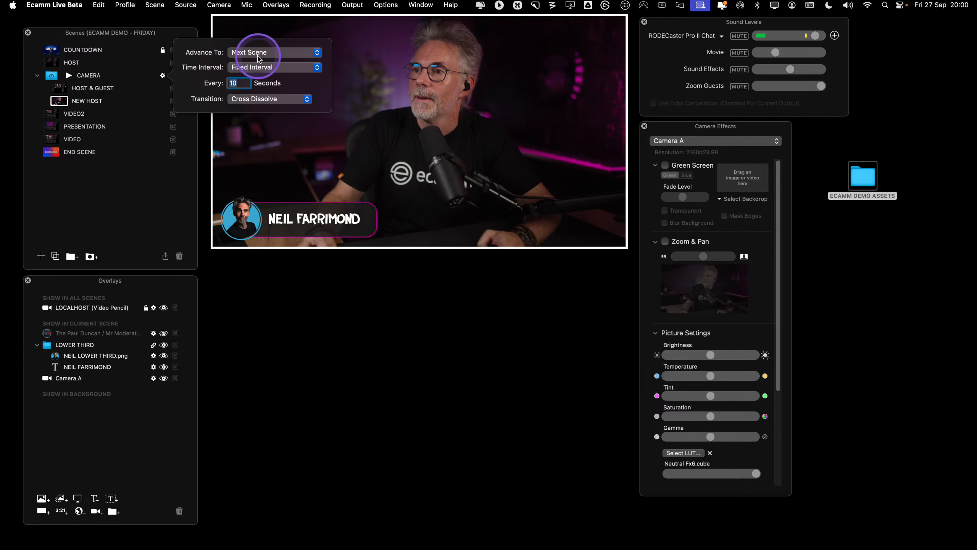
key("ctrl")
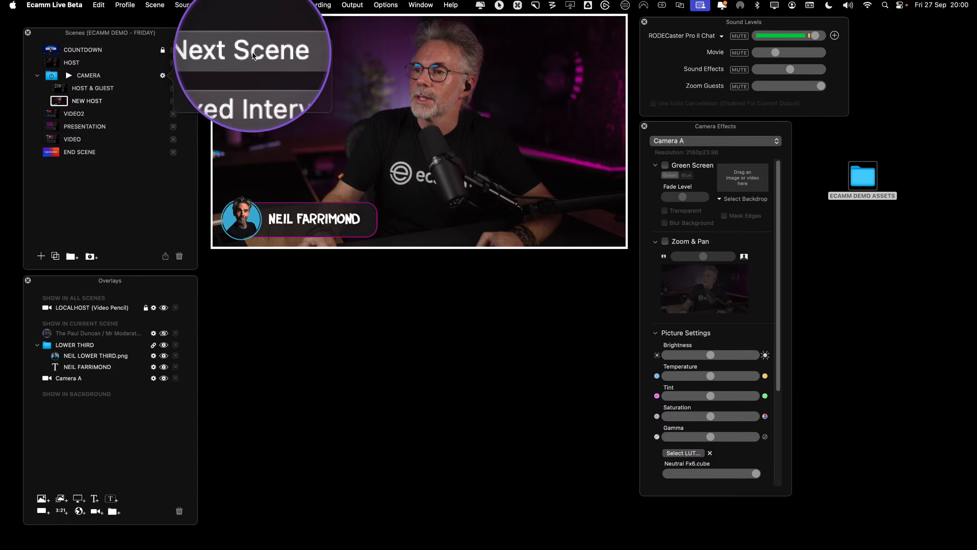
left_click(255, 55)
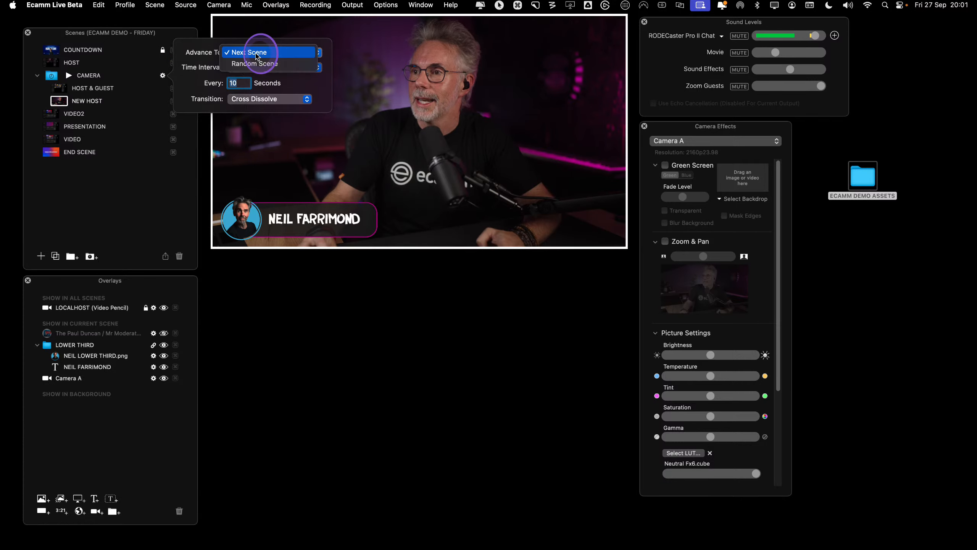
left_click(256, 56)
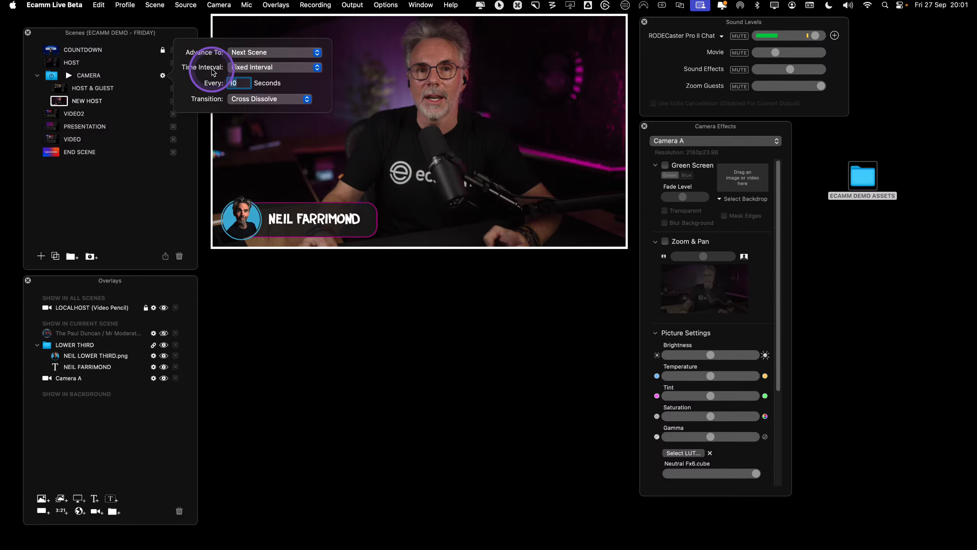
Set the CAMERA group's time interval to Random Time Range with an upper limit of 8 seconds
left_click(241, 68)
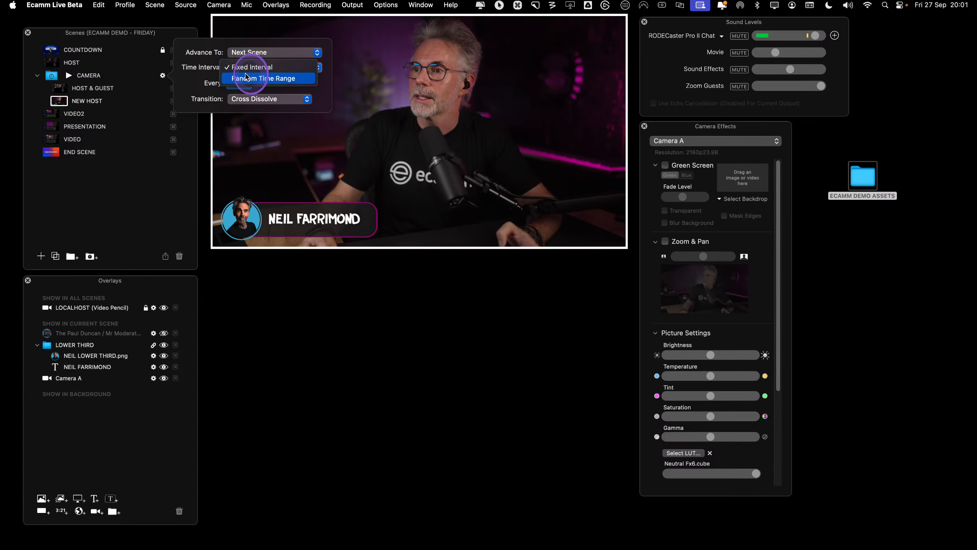
left_click(252, 78)
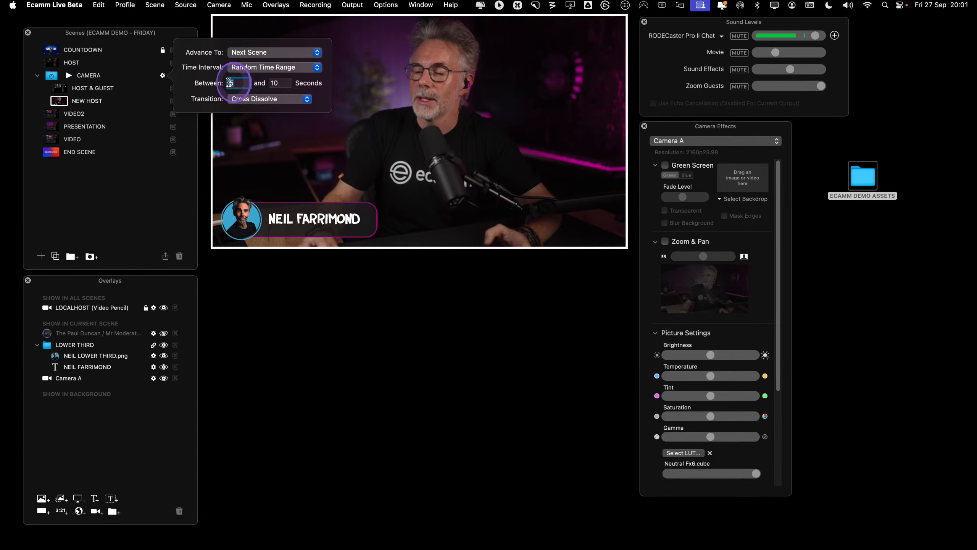
left_click(287, 83)
type("8")
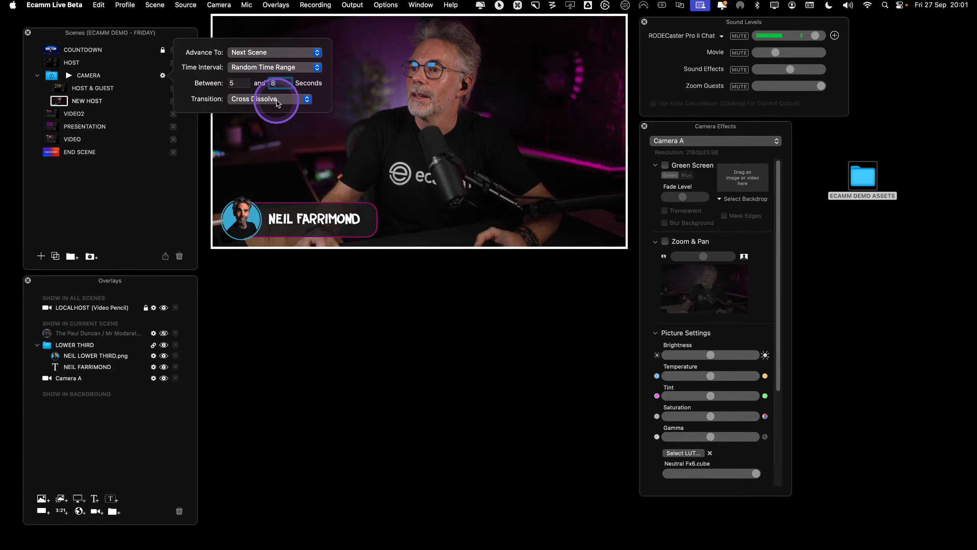
Keep Cross Dissolve as the CAMERA group's transition and start the group's automatic scene switching
left_click(277, 101)
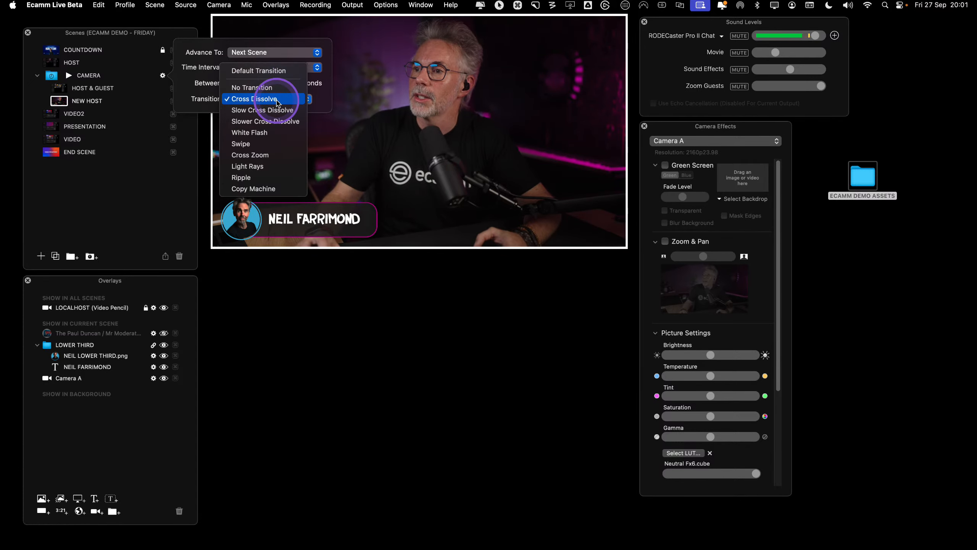
left_click(276, 100)
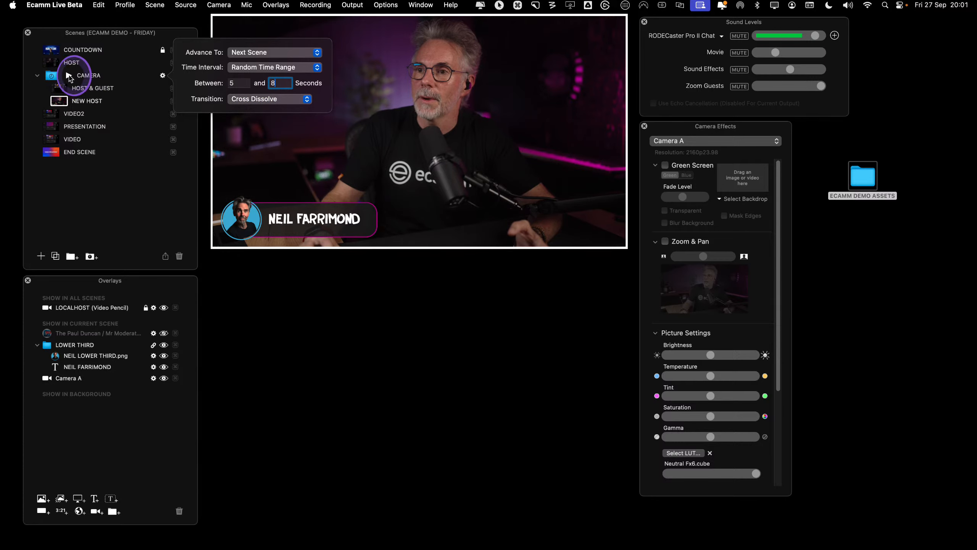
left_click(69, 75)
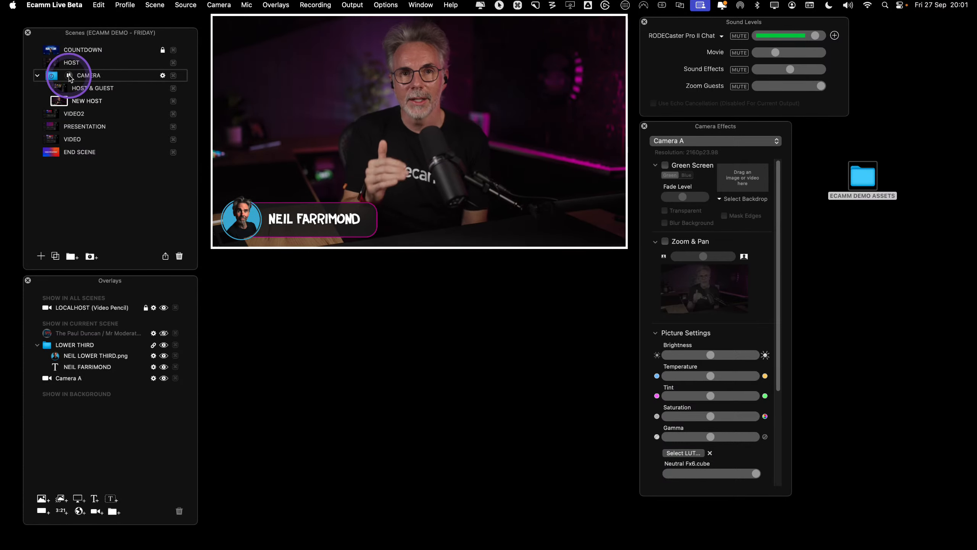